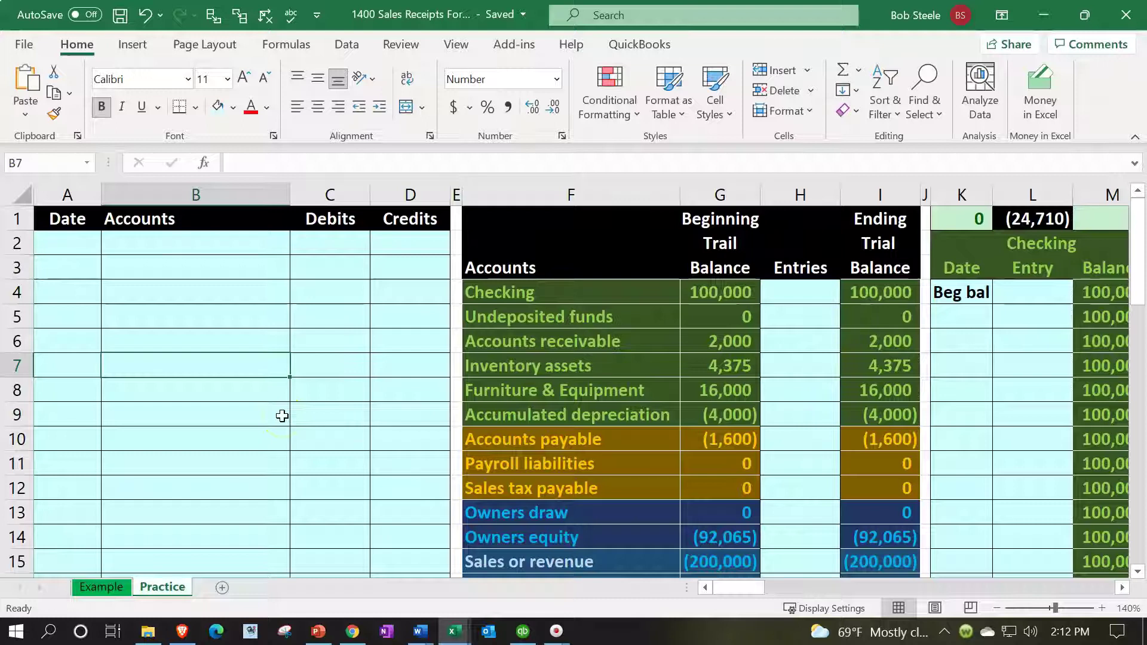
Review the Example sheet's journal entries and trial balance, and the customer, deposit and payment fields of the Sales Receipt form below.
click(125, 590)
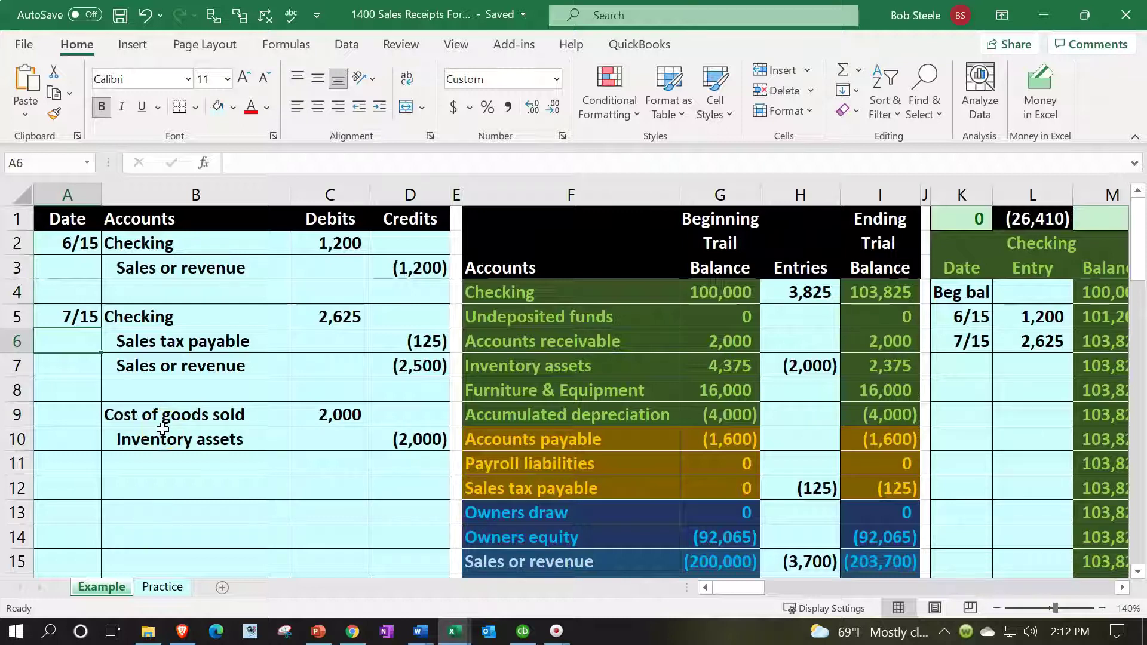
scroll(285, 436, down, 4)
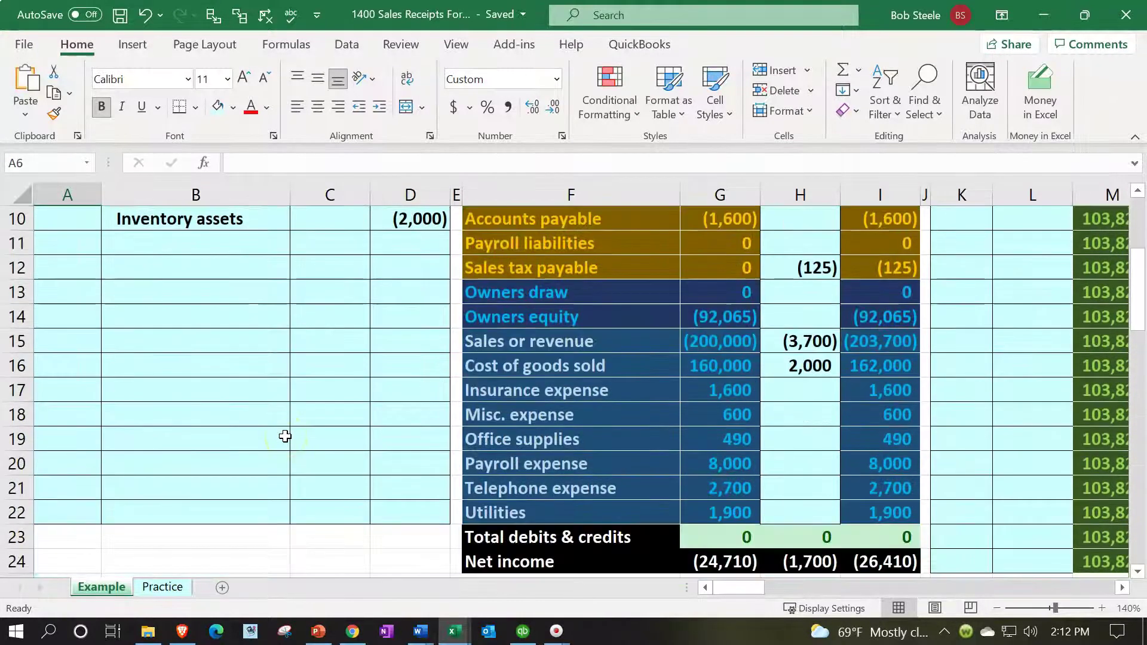
scroll(285, 436, down, 4)
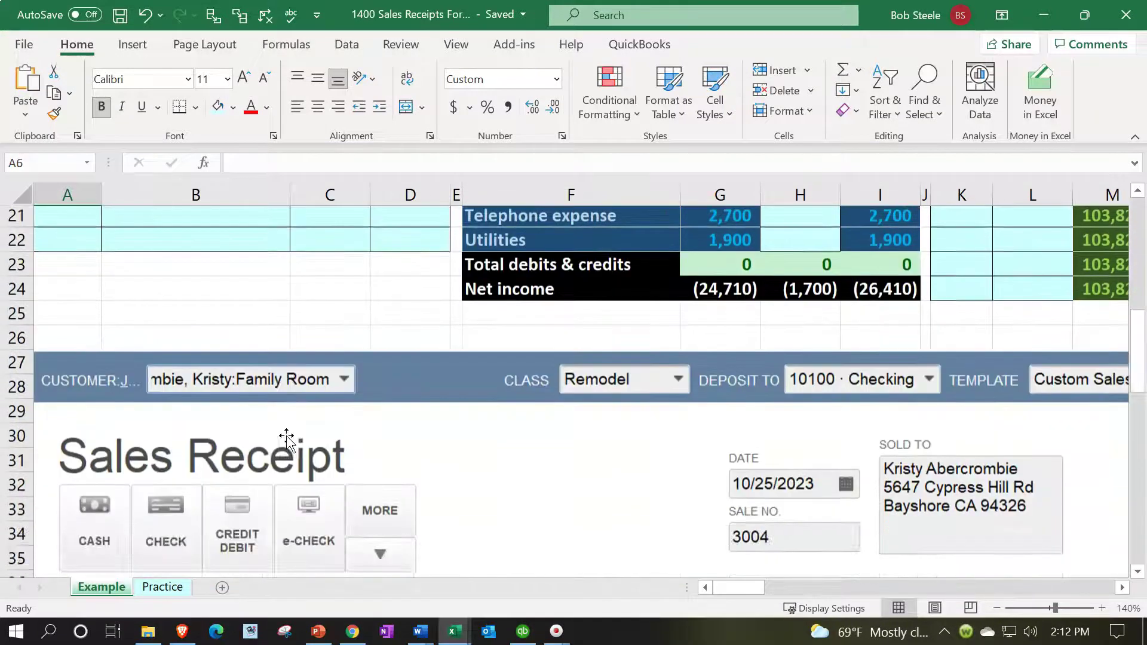
click(405, 235)
scroll(409, 241, down, 2)
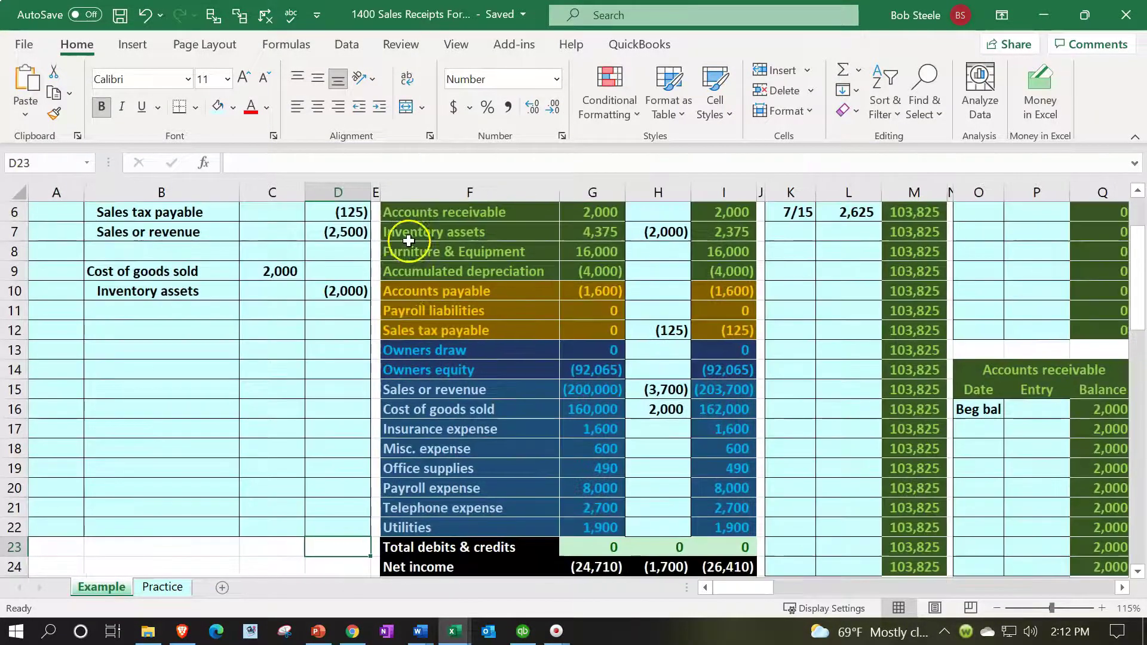
scroll(391, 330, down, 5)
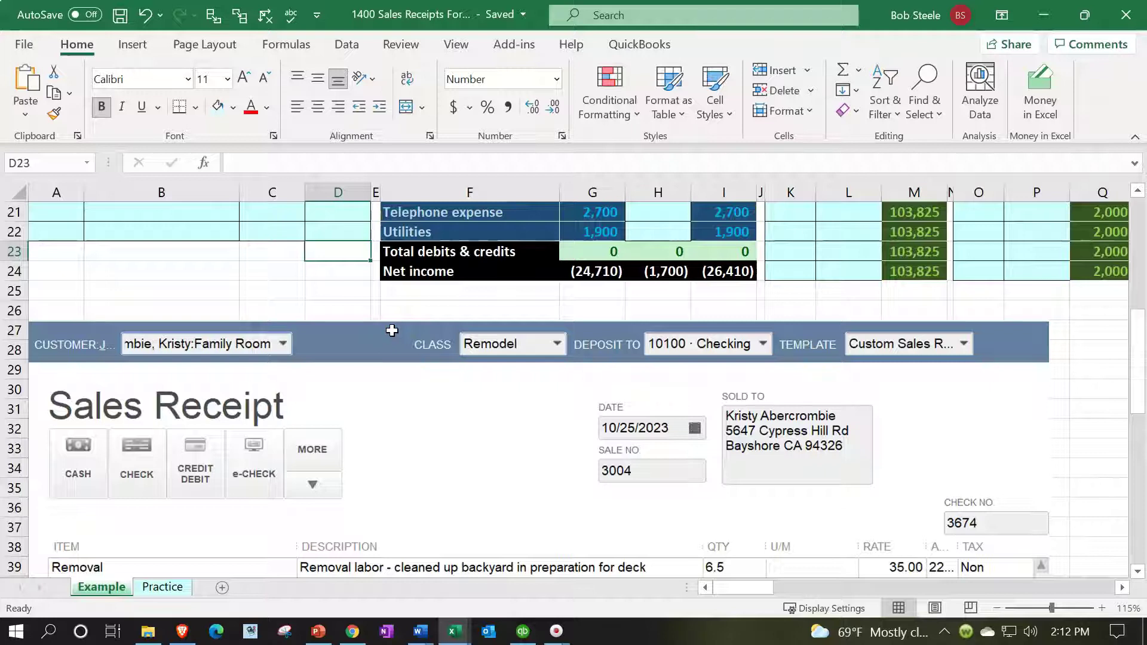
scroll(392, 330, down, 1)
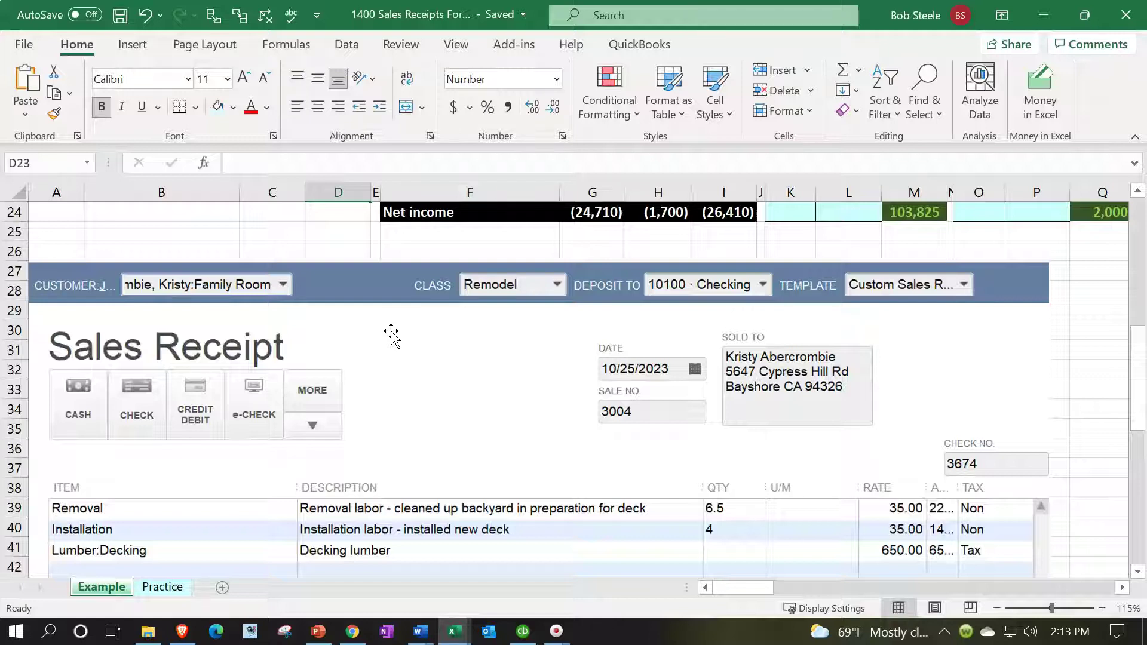
scroll(392, 337, down, 1)
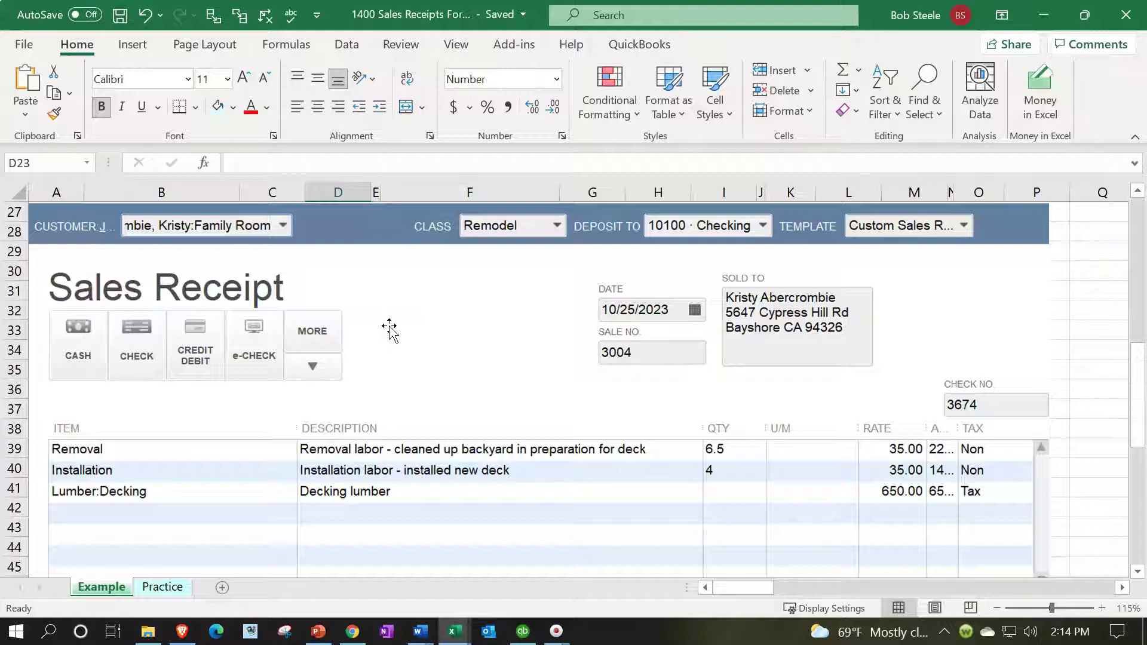
scroll(389, 329, down, 1)
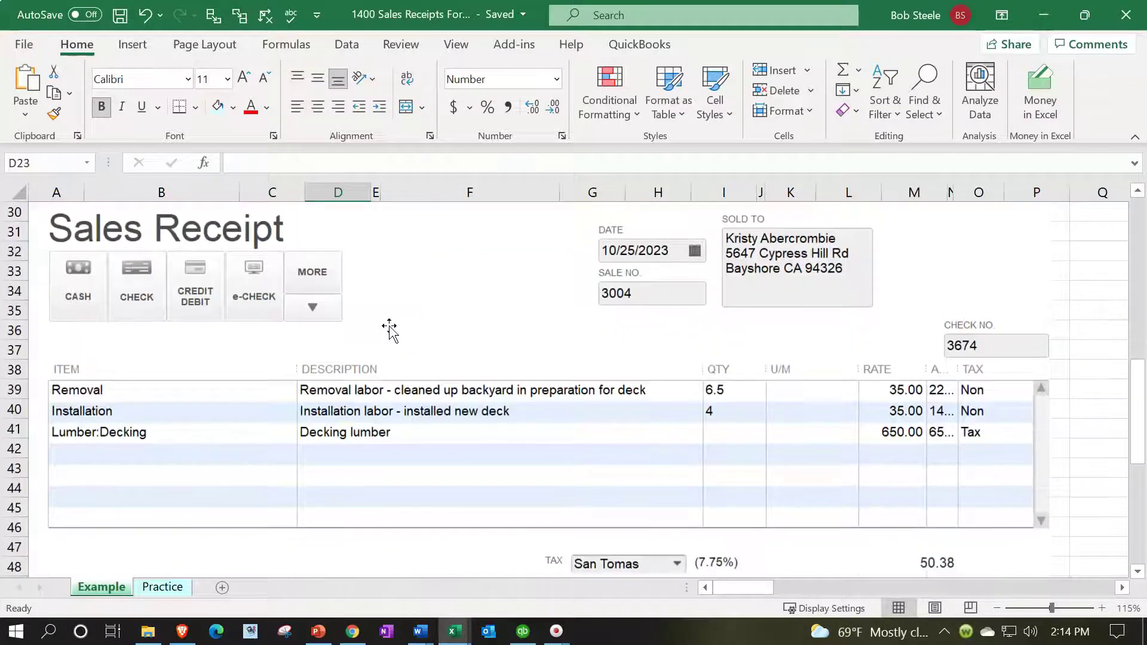
Examine the Sales Receipt form's payment options, item lines, tax and total, and return to the worked journal entries.
click(249, 443)
scroll(246, 445, up, 1)
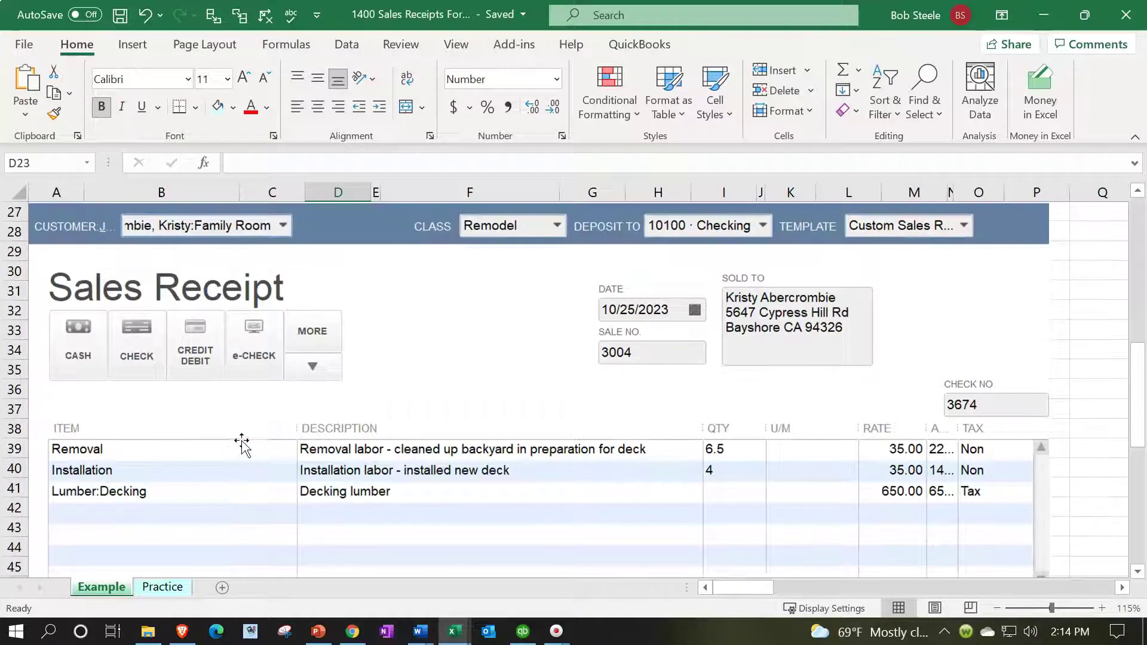
click(216, 311)
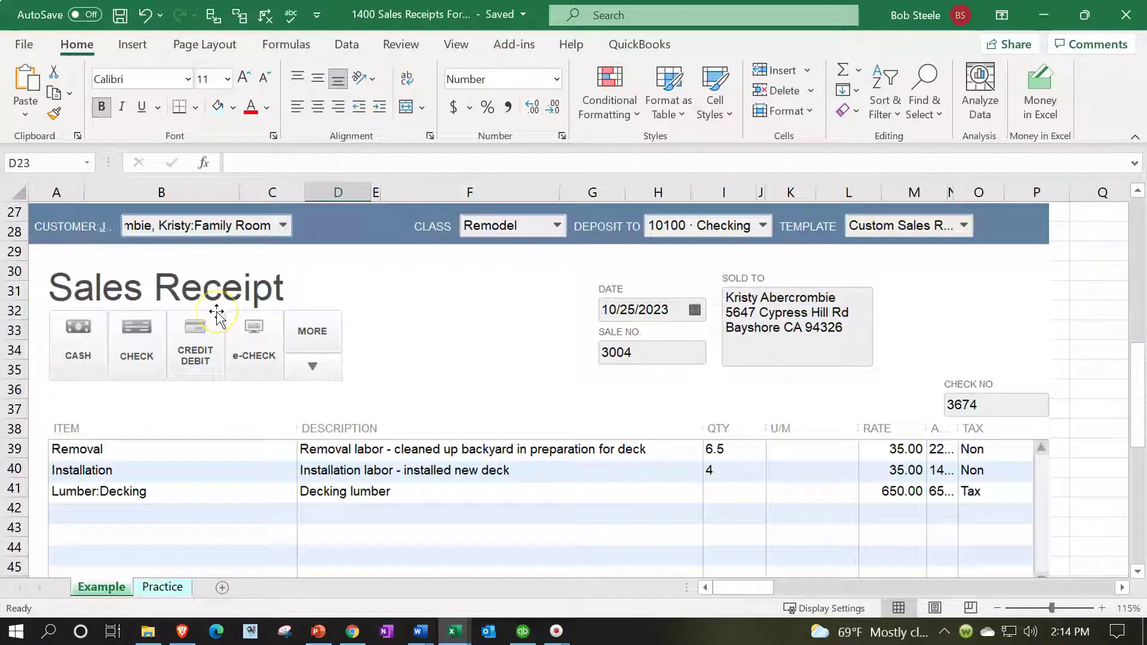
click(705, 251)
scroll(705, 251, down, 3)
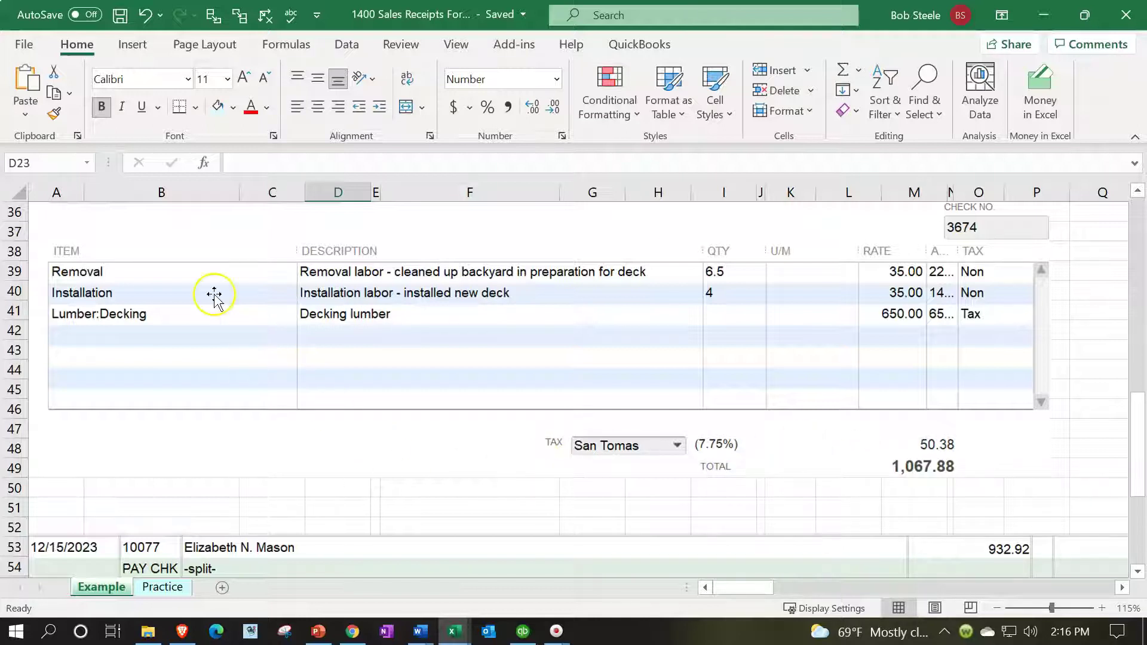
scroll(233, 378, up, 2)
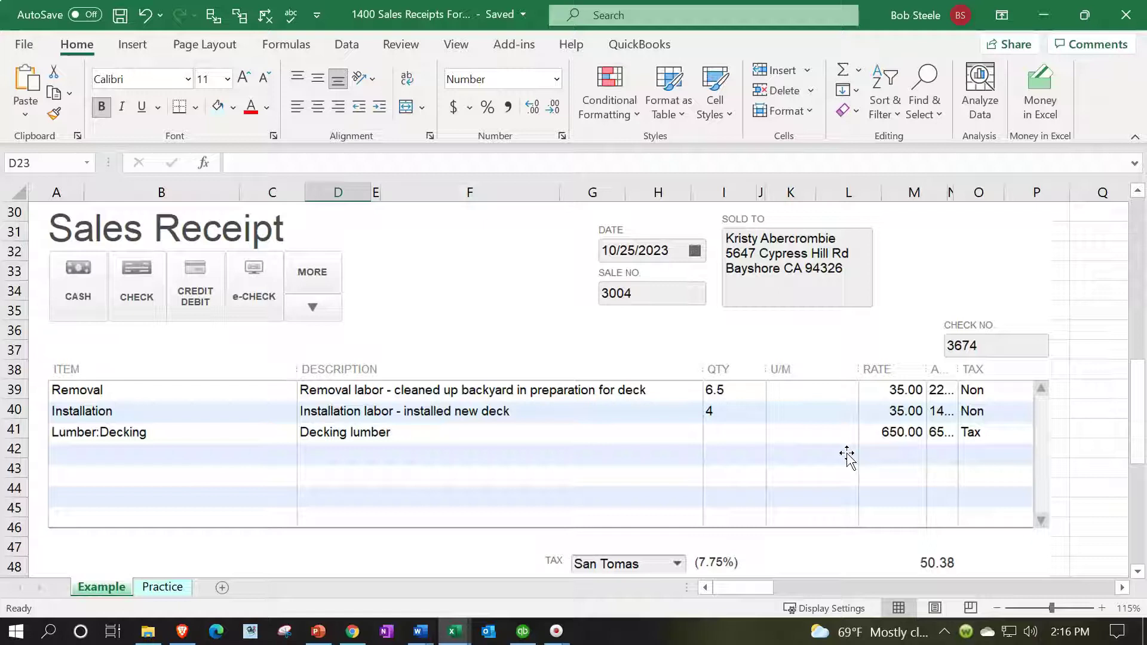
scroll(287, 472, up, 9)
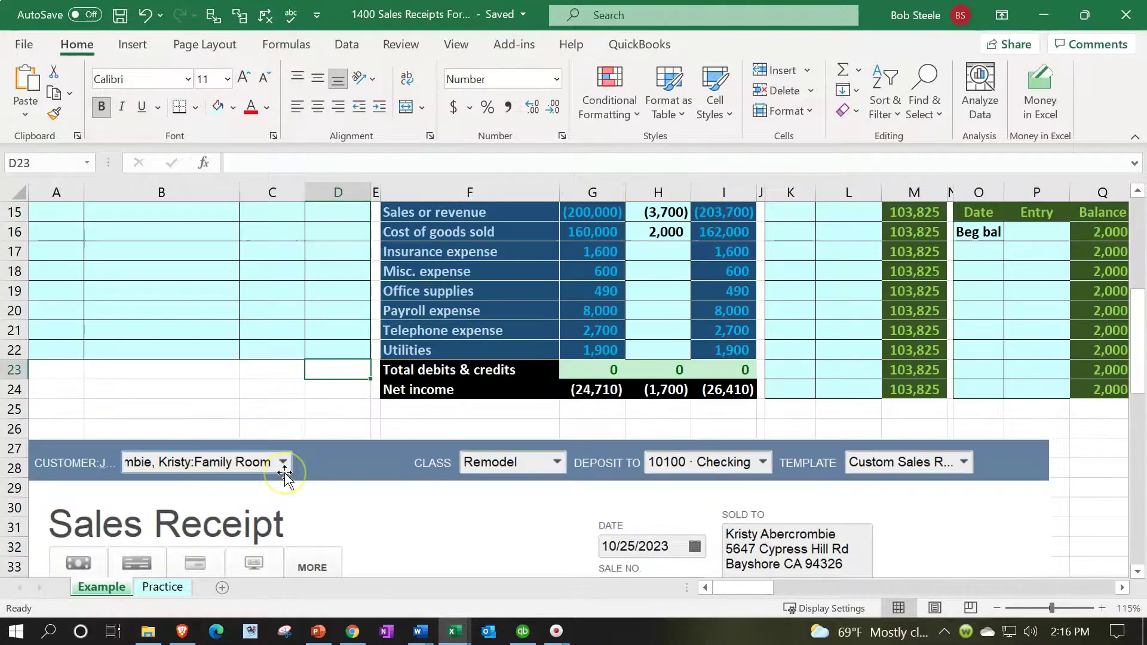
scroll(285, 475, up, 1)
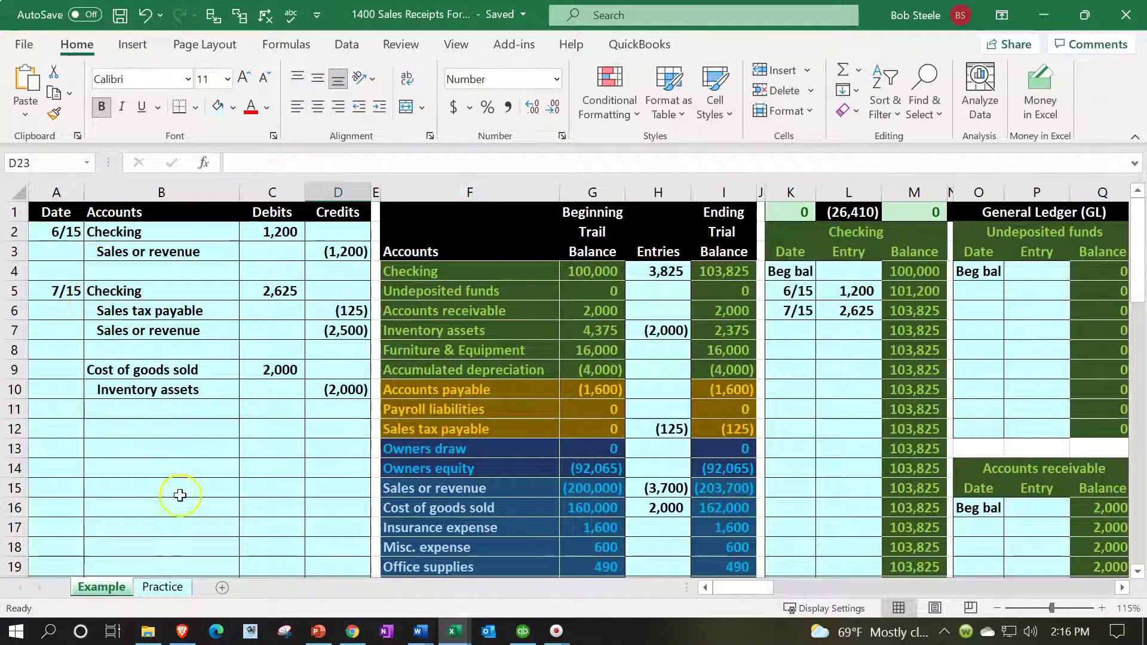
On the Practice sheet, enter the date 6/15 in A2 for the first journal entry.
click(172, 593)
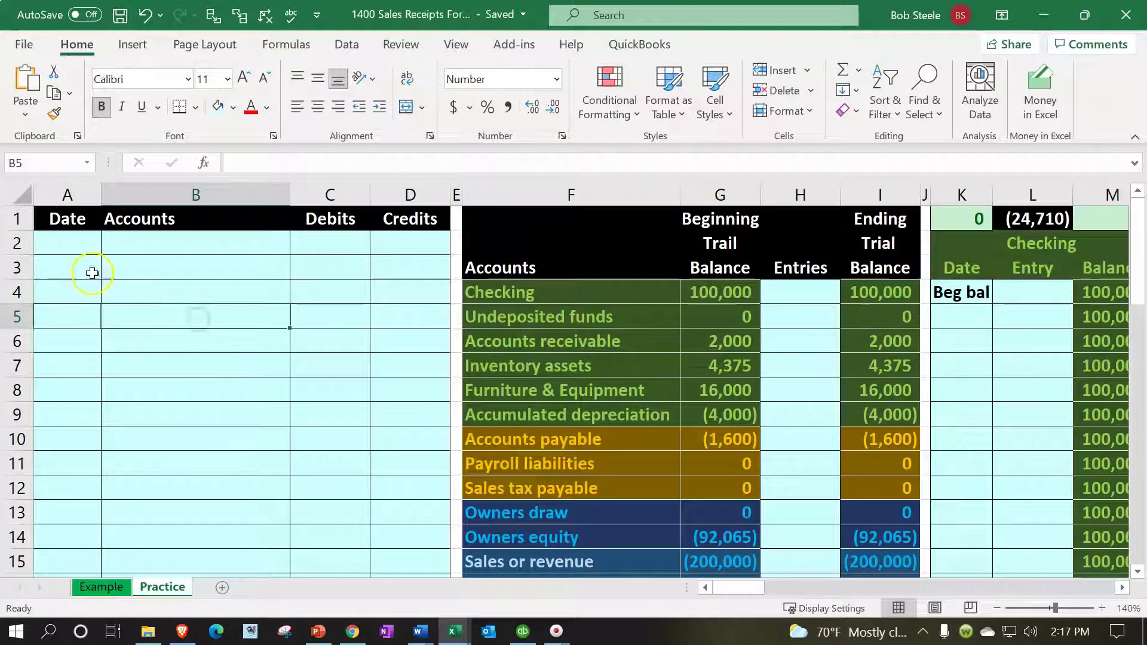
click(71, 250)
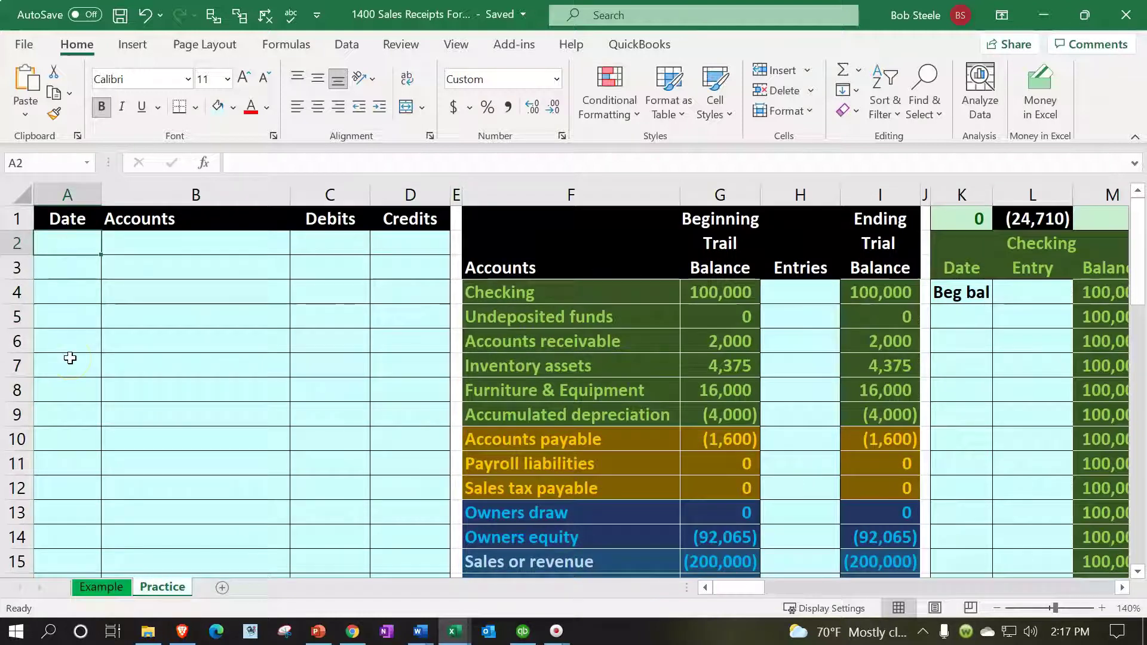
text(6/15)
key(Tab)
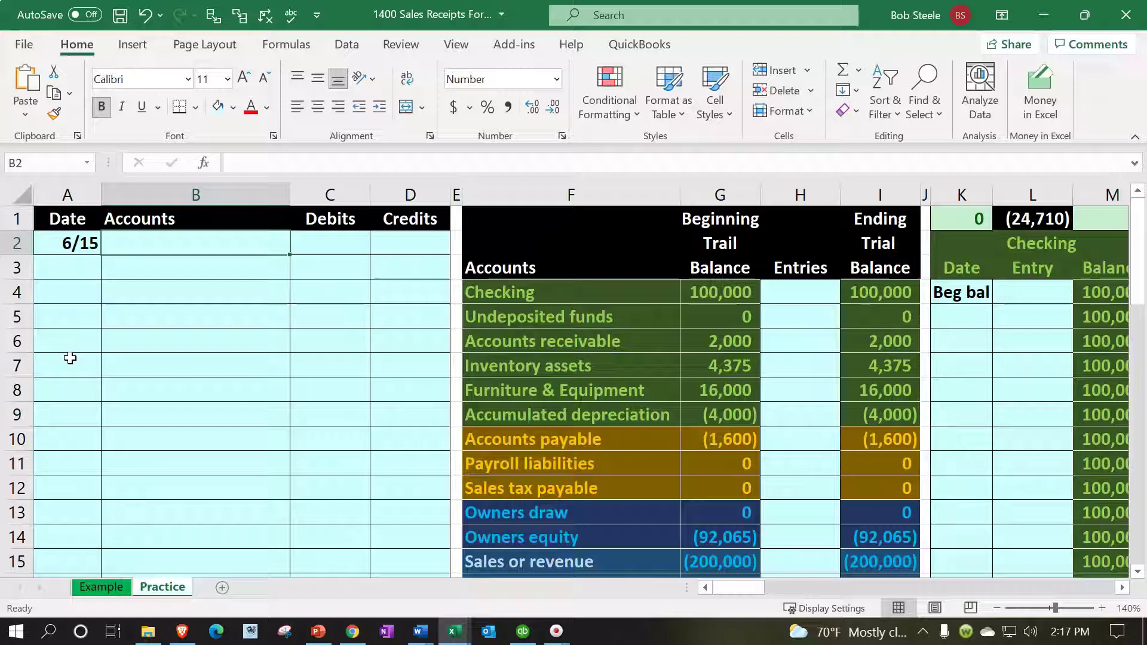
Link journal account cell B2 to the Checking account name in the trial balance with =F4.
text(=)
key(Right)
key(Right)
key(Right)
key(Right)
key(Down)
key(Down)
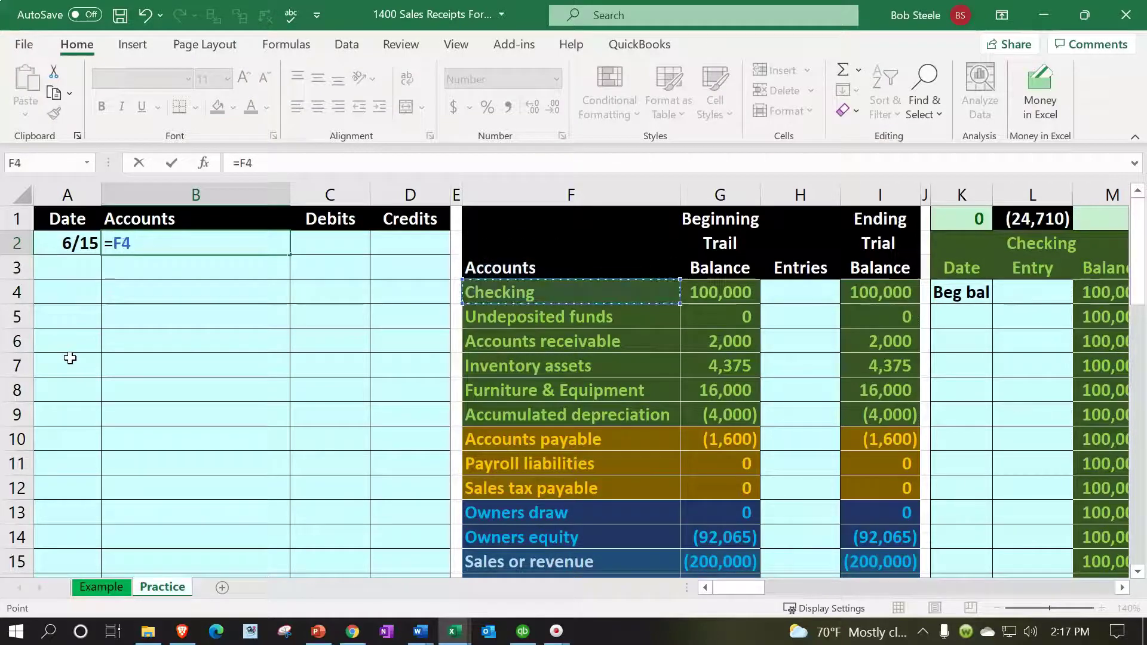
key(Return)
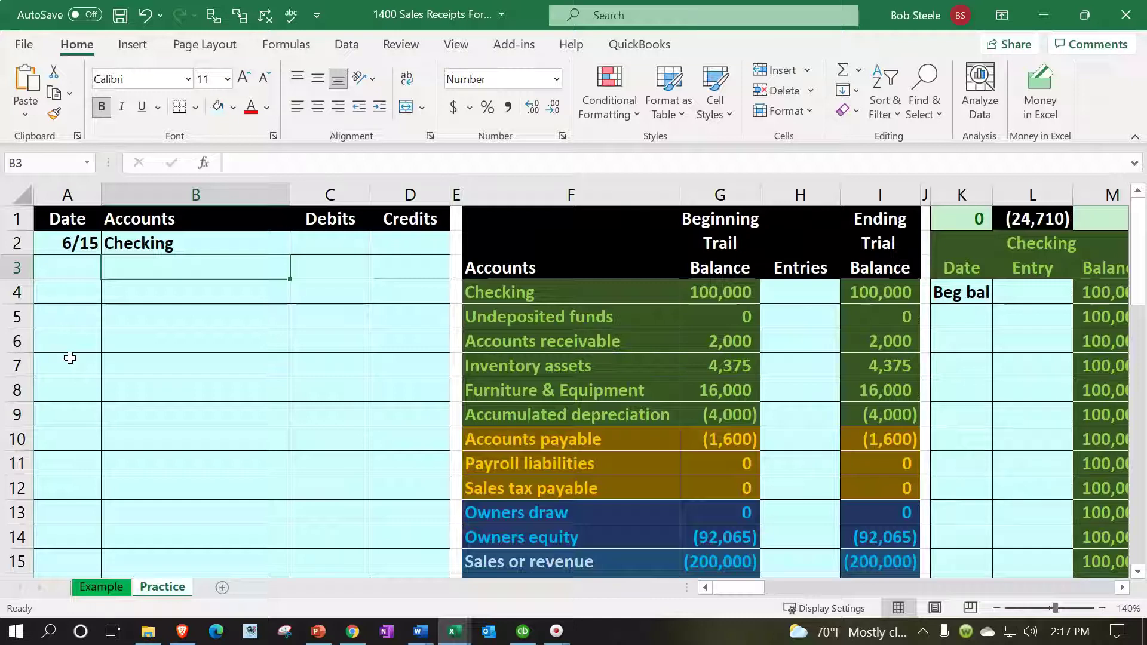
Enter a 1200 debit in C2 and the matching credit in D3 as the negative of C2.
key(Right)
key(Up)
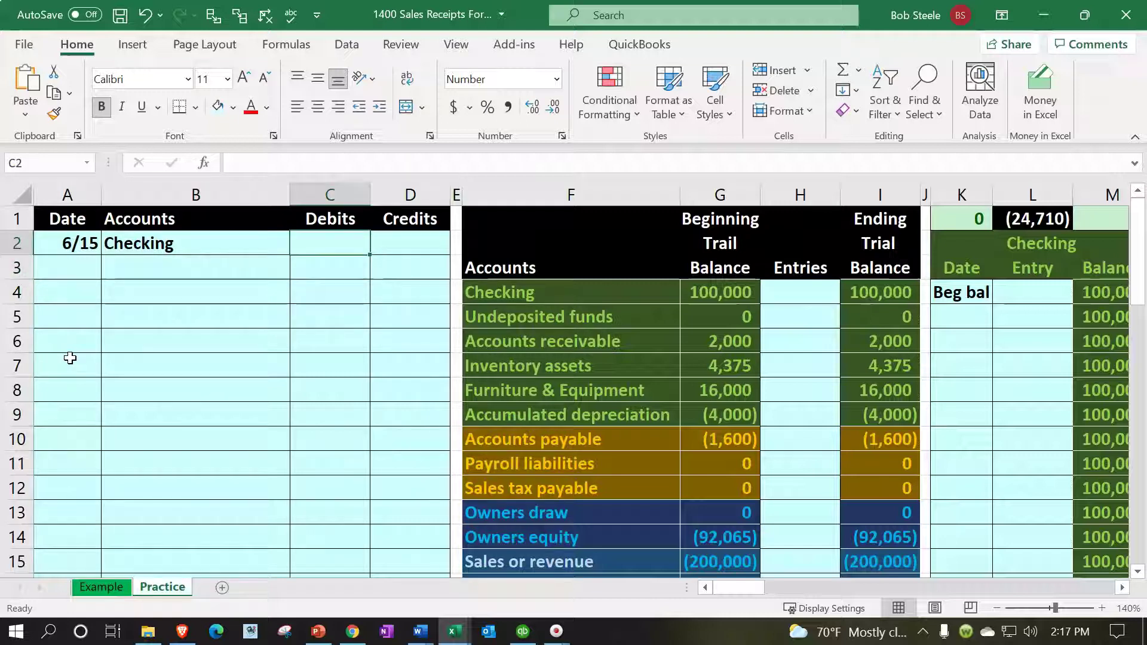
text(1200)
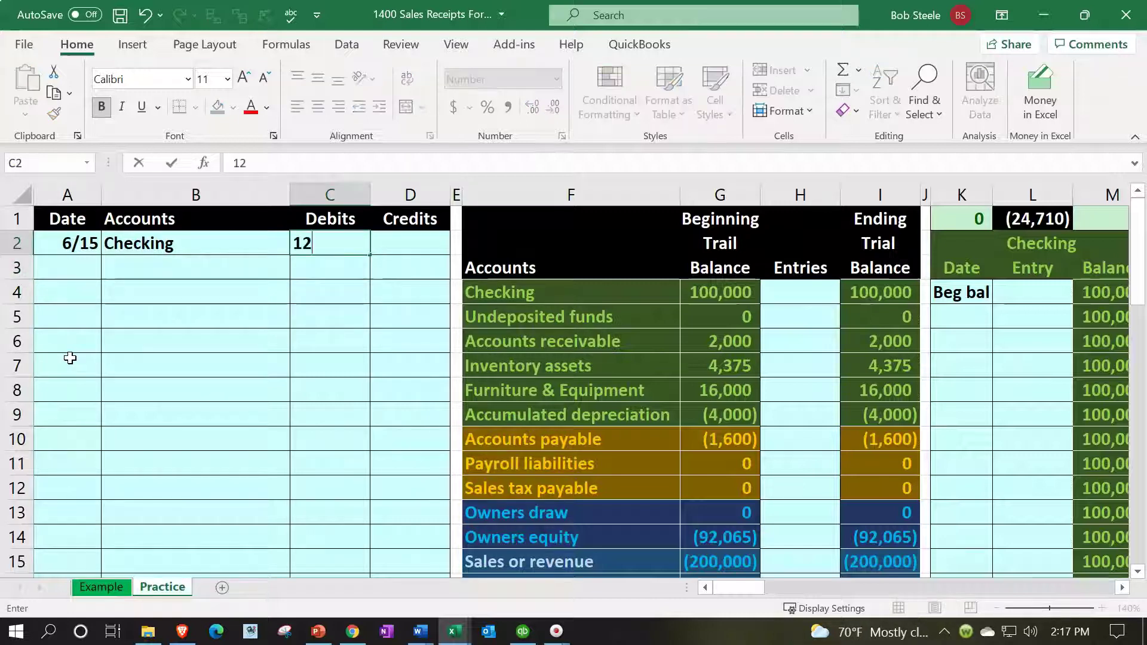
key(Return)
key(Right)
text(-)
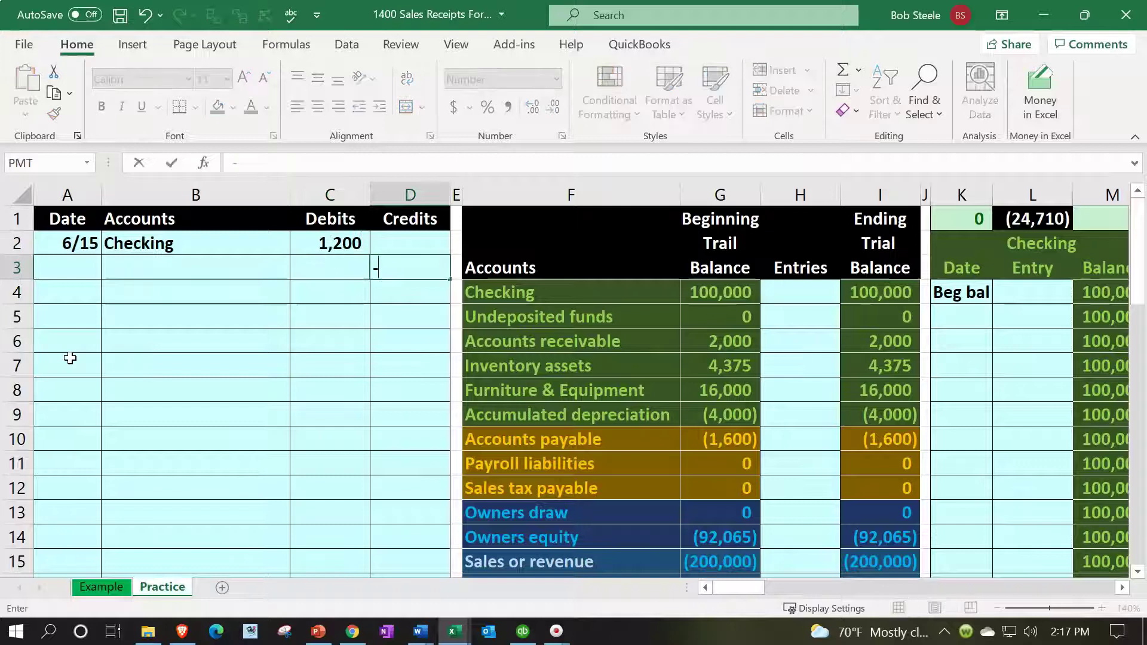
key(Left)
key(Up)
key(Return)
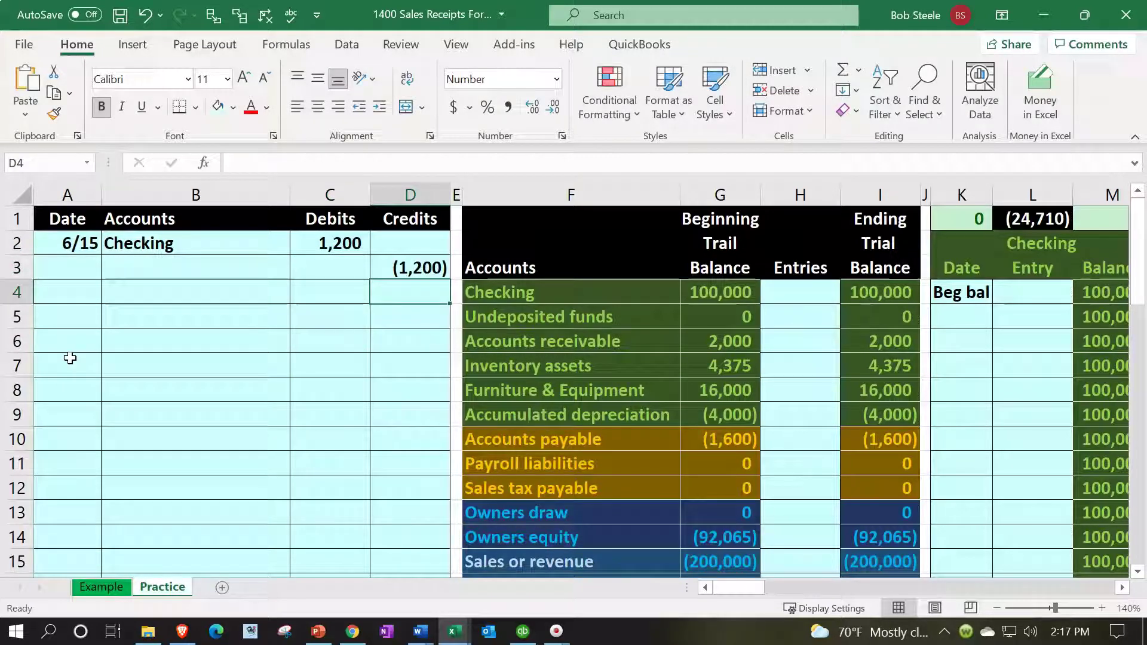
Link journal account cell B3 to the Sales or revenue account name in the trial balance with =F15.
key(Up)
key(Left)
key(Left)
text(=)
key(Down)
key(Down)
key(Down)
key(Down)
key(Down)
key(Down)
key(Down)
key(Down)
key(Down)
key(Down)
key(Down)
key(Down)
key(Down)
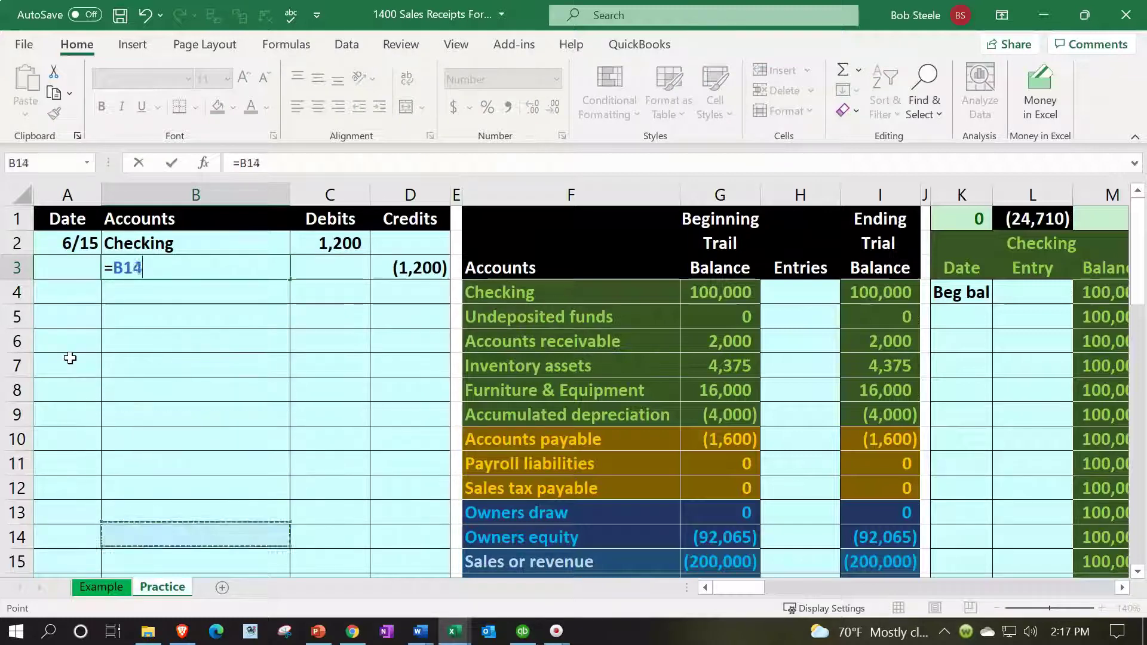
key(Right)
key(Right)
key(Right)
key(Right)
key(Up)
key(Return)
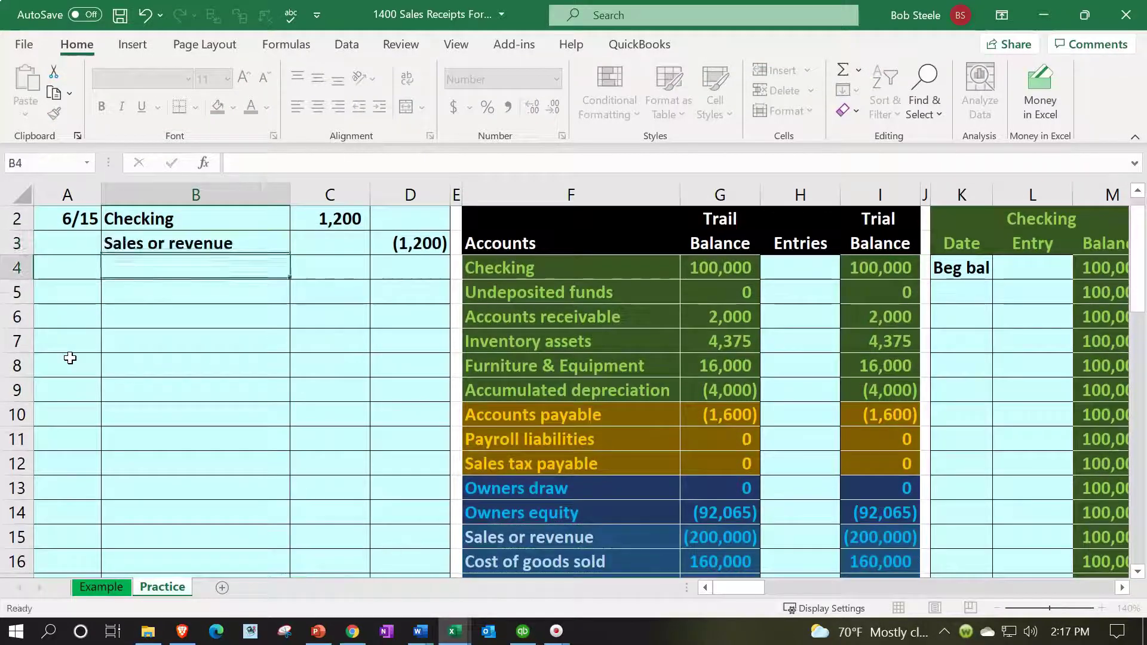
Indent the Sales or revenue account name in B3 by one level.
key(Up)
key(Up)
key(Up)
key(Down)
key(Down)
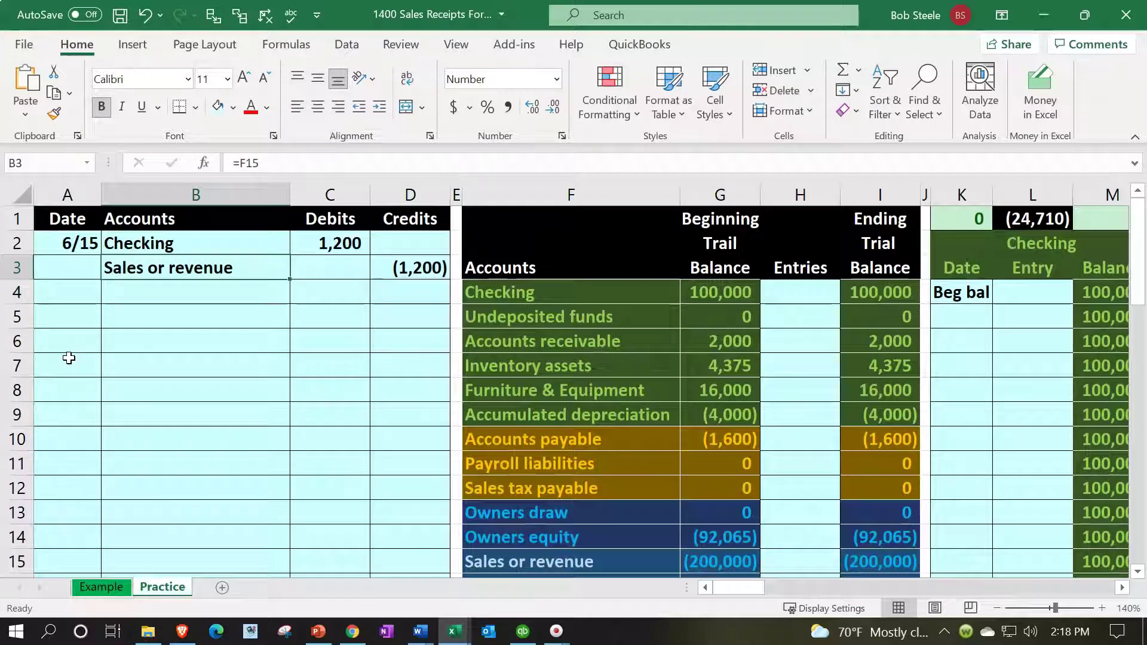
click(378, 110)
Post the Checking debit to the trial balance by entering =C2 in H4, and inspect Checking's ending balance formula.
drag(250, 243, 310, 247)
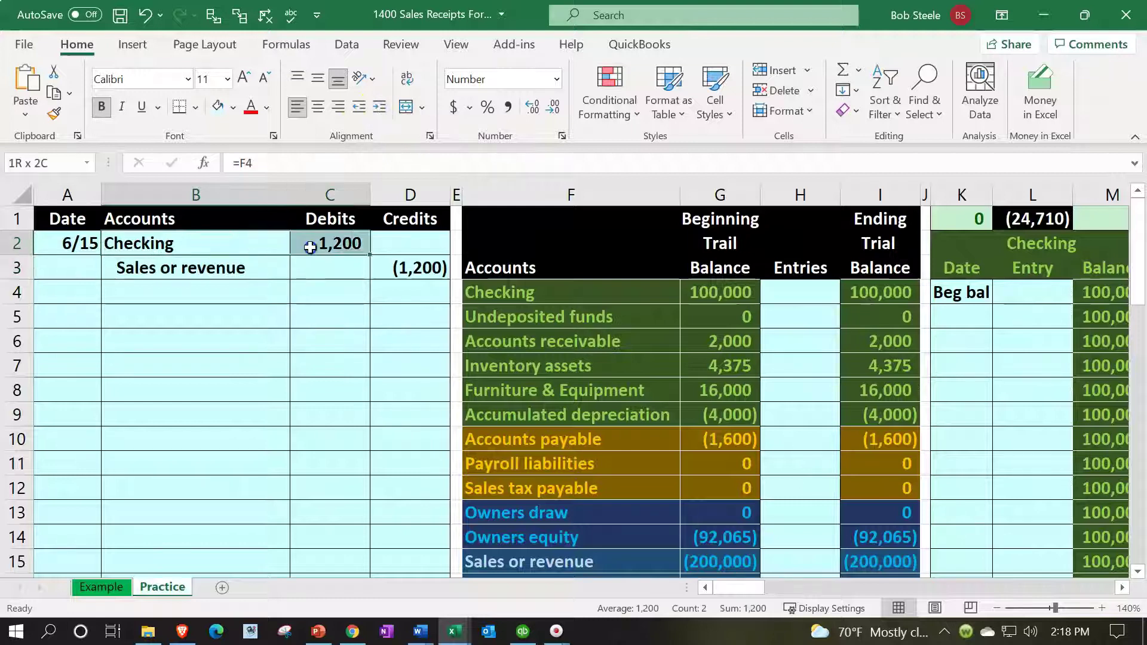
click(784, 293)
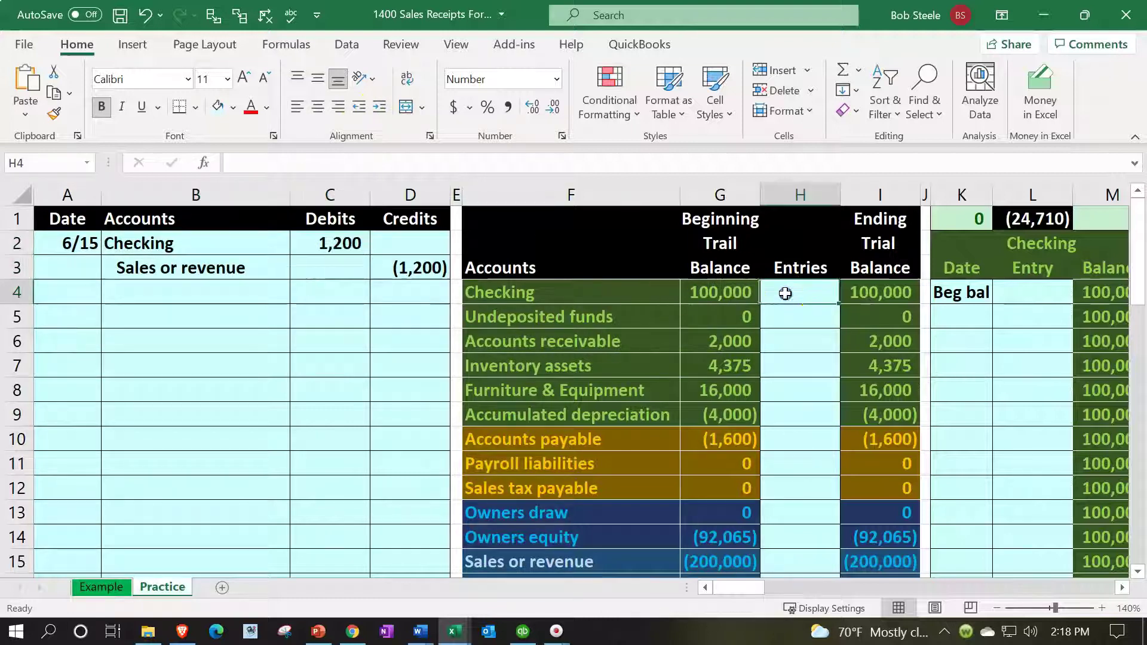
text(=)
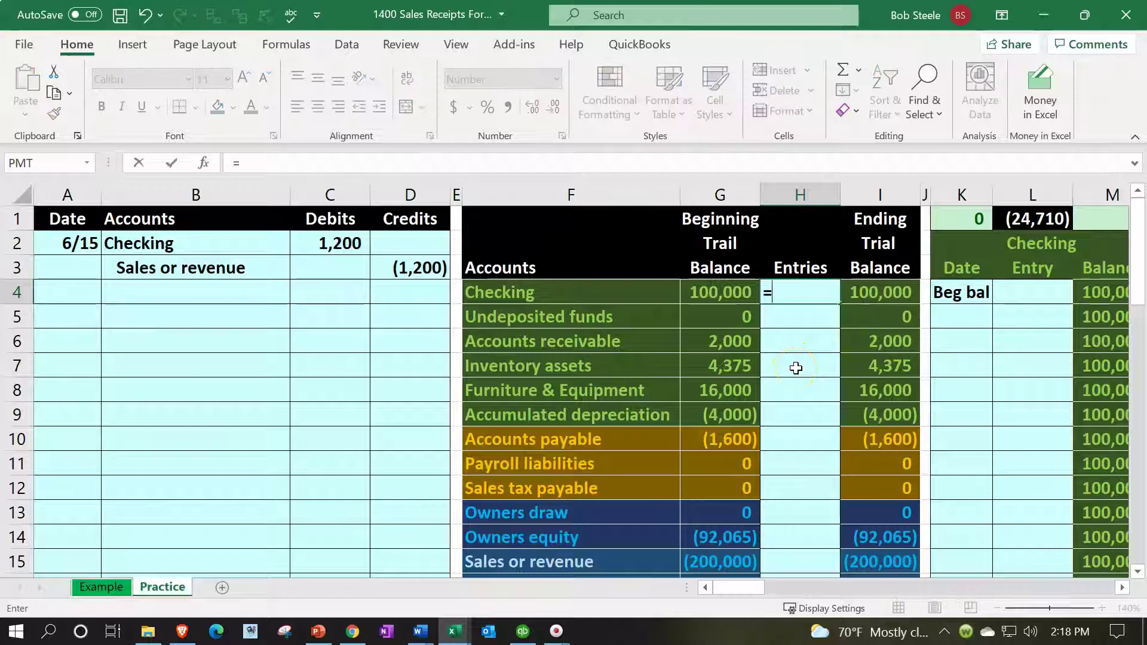
key(Left)
key(Left)
key(Left)
key(Left)
key(Left)
key(Up)
key(Up)
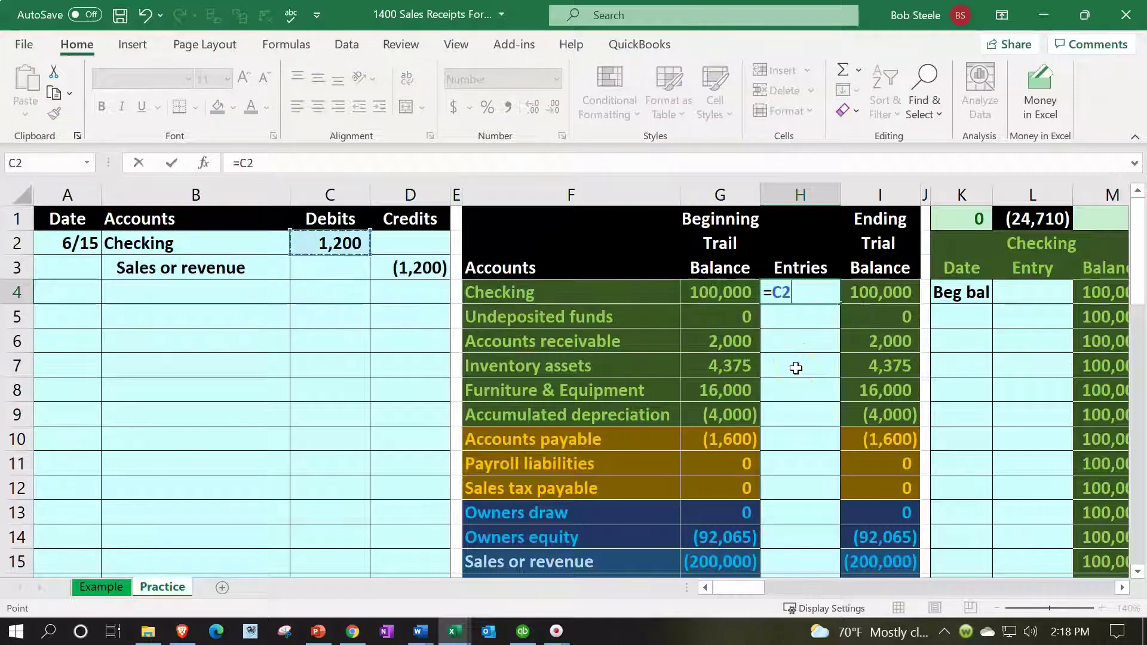
key(Return)
click(725, 292)
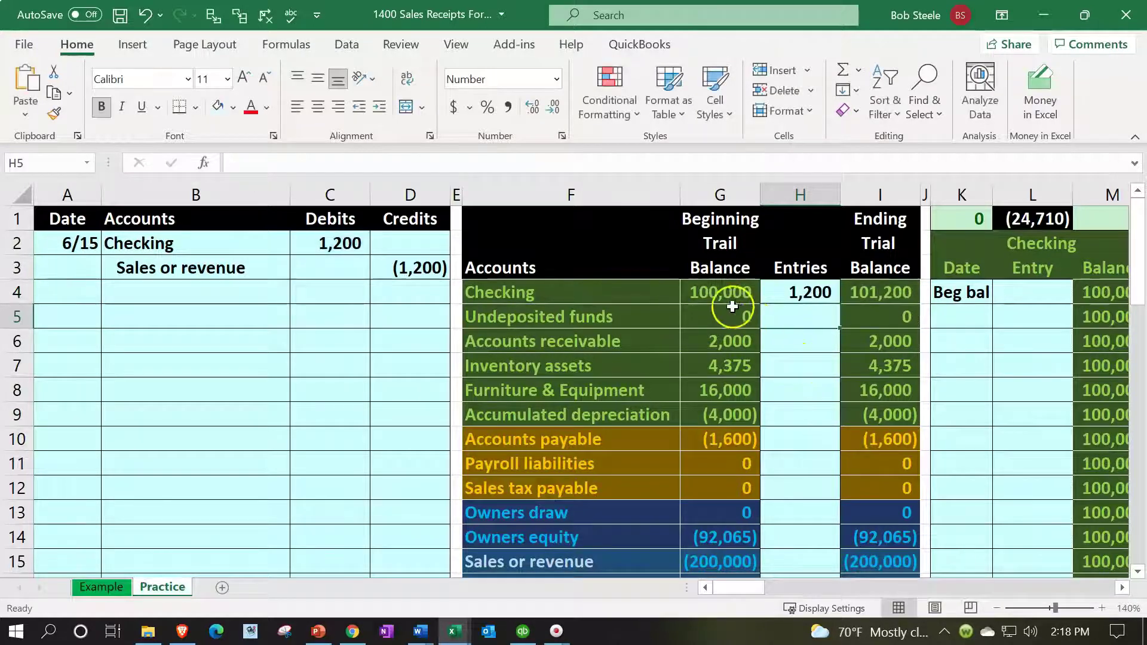
key(Right)
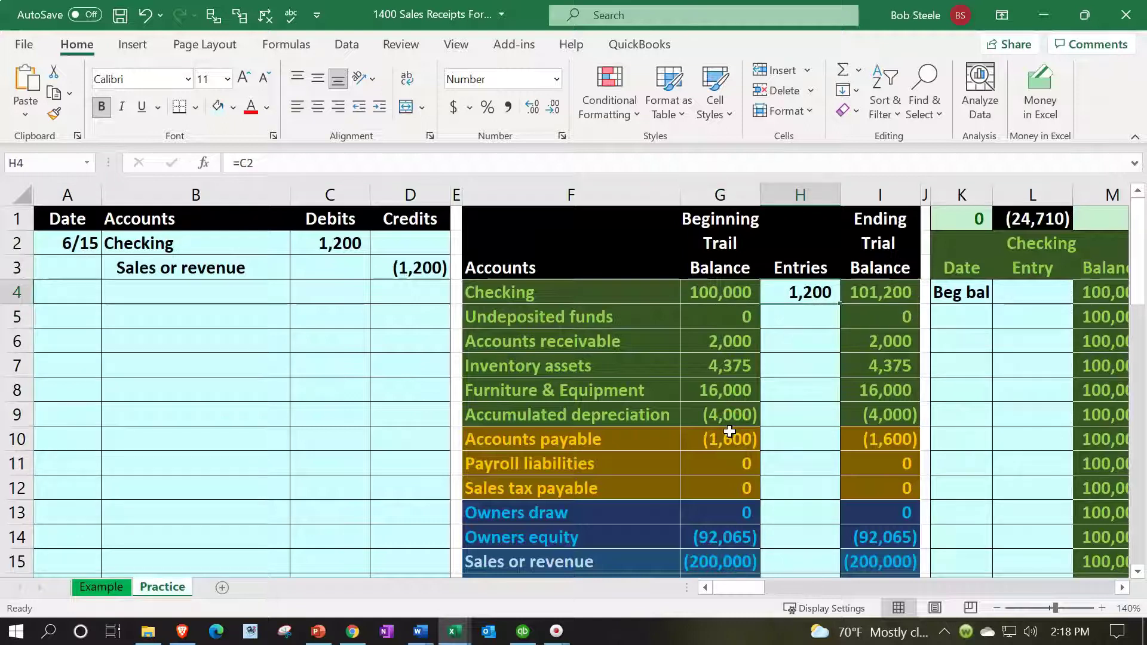
key(Right)
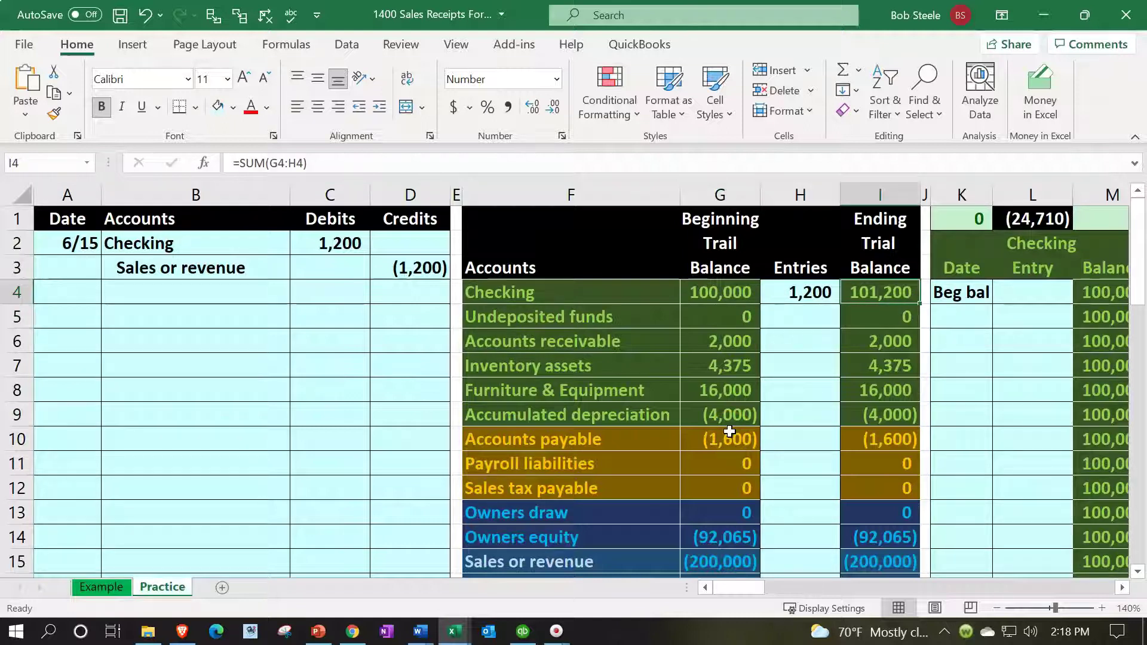
Post the Sales or revenue credit to the trial balance by entering =D3 in H15.
key(Left)
key(Left)
key(Left)
key(Left)
key(Left)
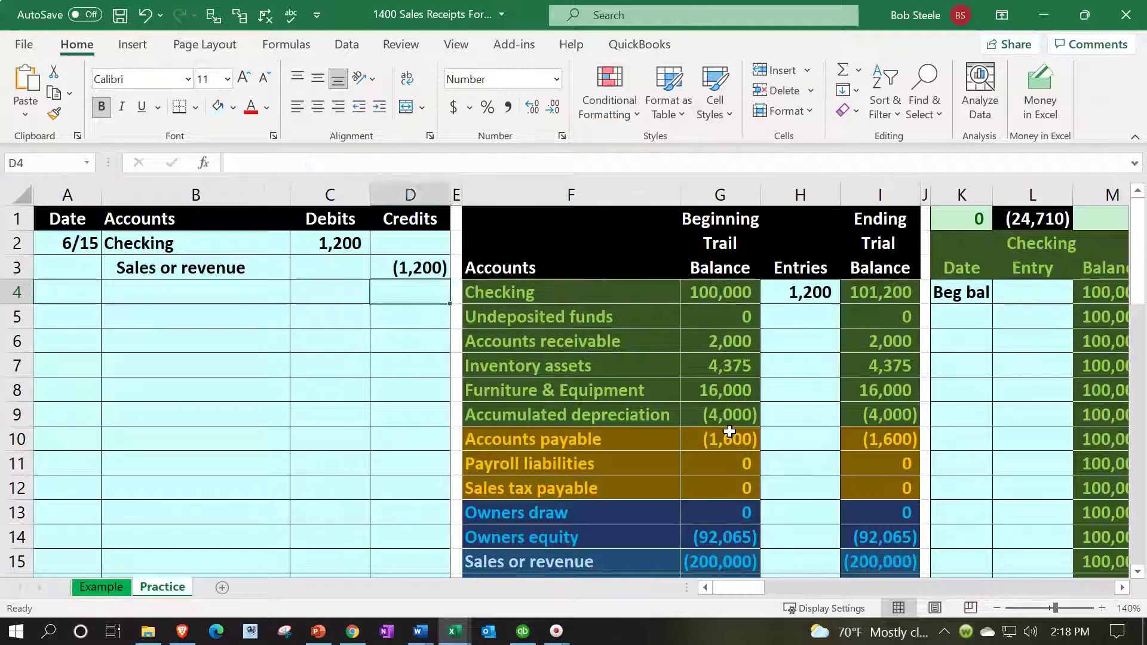
key(Left)
key(Left)
key(Up)
key(Right)
key(Right)
key(Down)
key(Down)
key(Down)
key(Down)
key(Down)
key(Down)
key(Down)
key(Down)
key(Down)
key(Down)
key(Down)
key(Down)
key(Right)
key(Right)
key(Right)
key(Right)
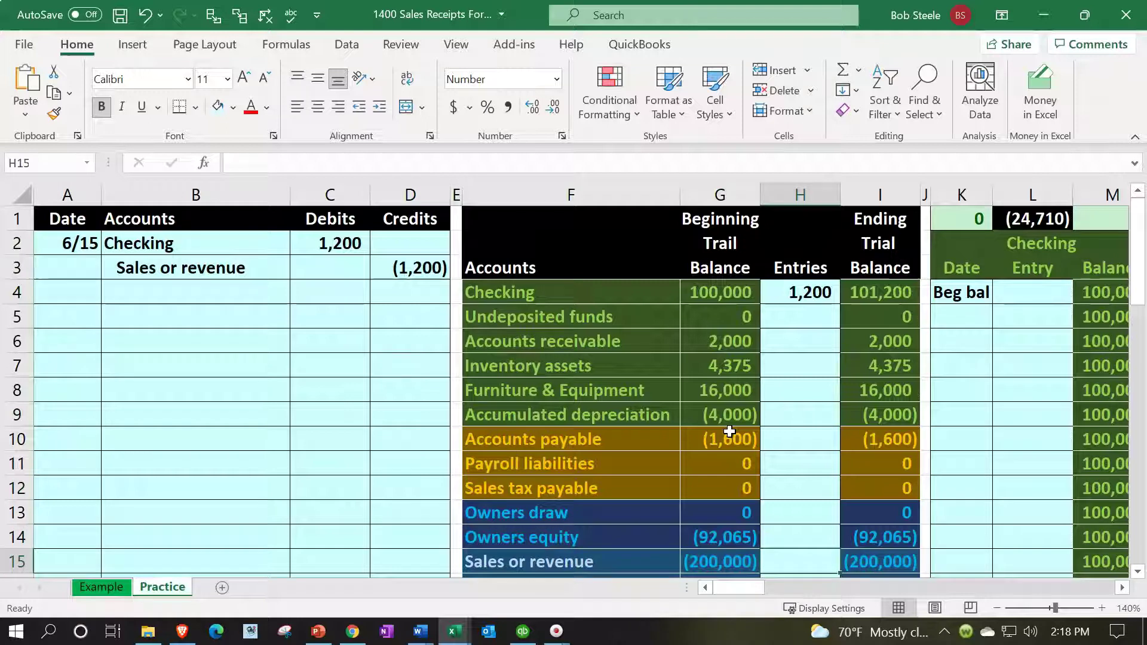
text(=)
key(Left)
key(Left)
key(Left)
key(Left)
key(Up)
key(Up)
key(Up)
key(Up)
key(Up)
key(Up)
key(Up)
key(Up)
key(Up)
key(Up)
key(Up)
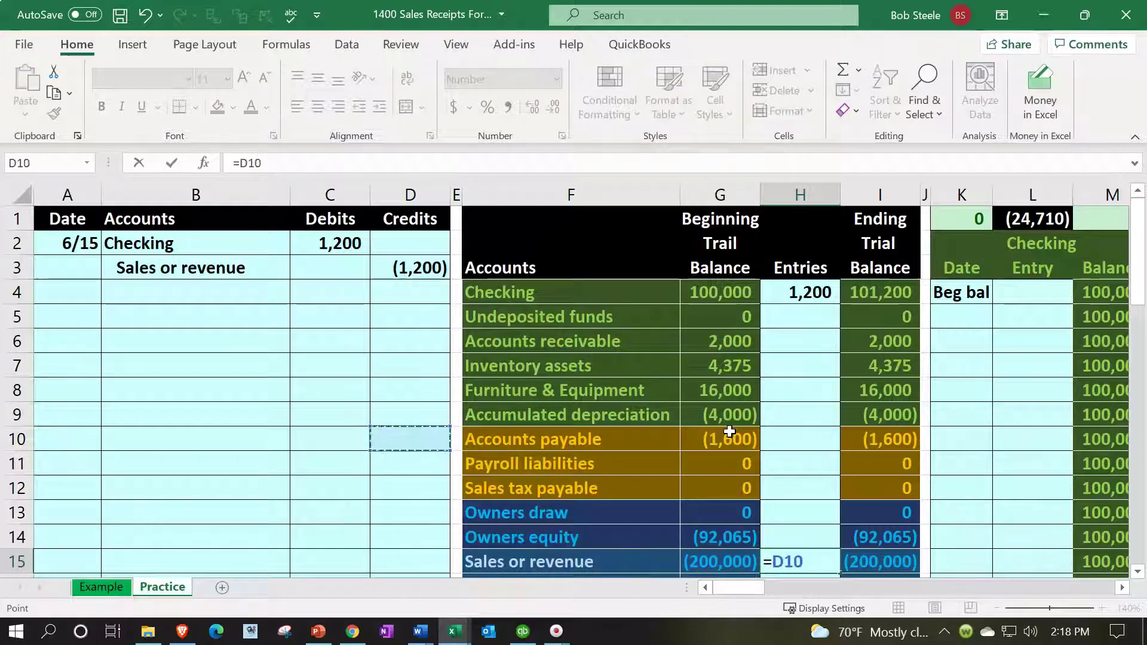
key(Up)
key(Return)
key(Return)
Inspect the Sales or revenue row's beginning, entry and ending amounts, and the Net income formulas in row 24.
key(Up)
key(Up)
key(Left)
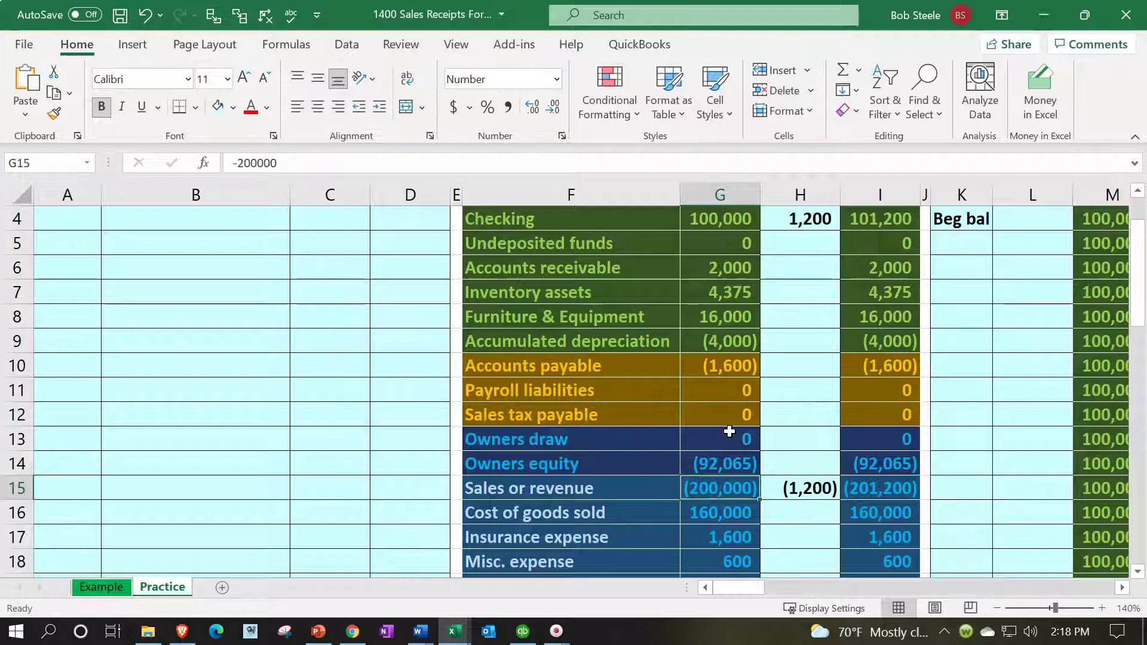
key(Right)
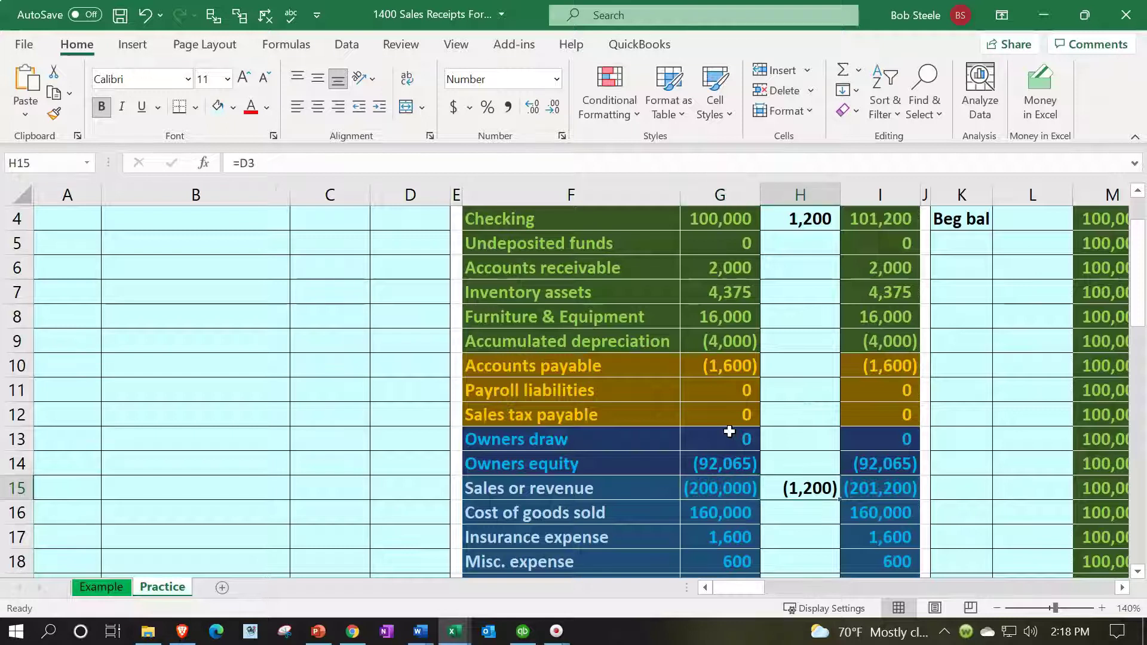
key(Right)
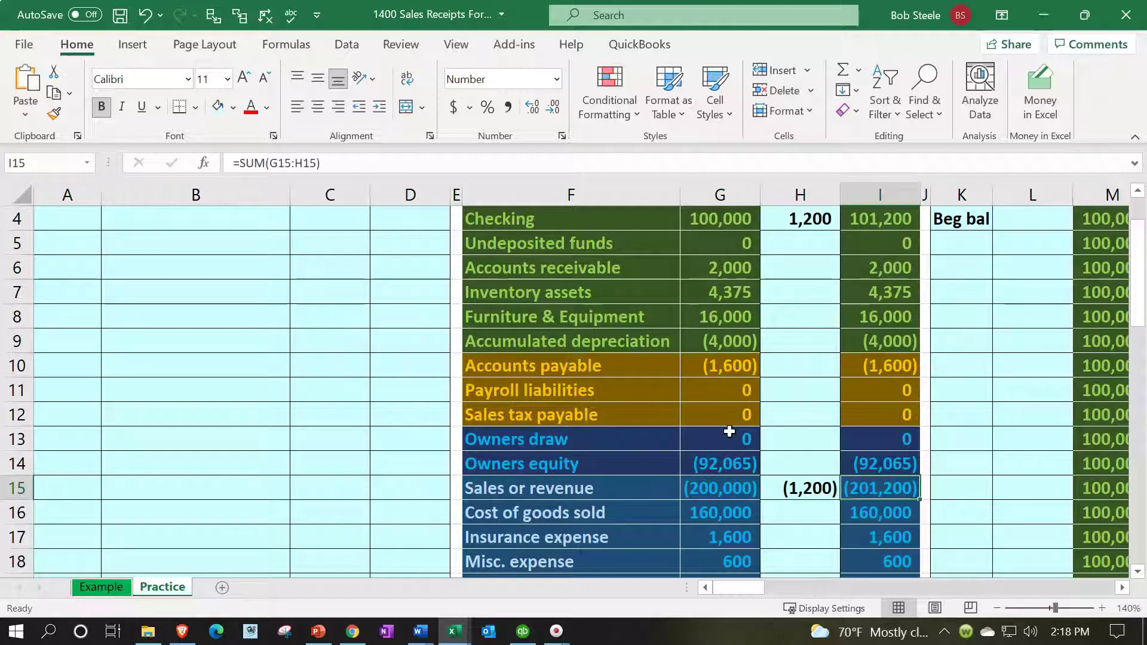
key(Down)
key(Down)
key(Down)
key(Down)
key(Down)
key(Down)
key(Down)
key(Down)
key(Down)
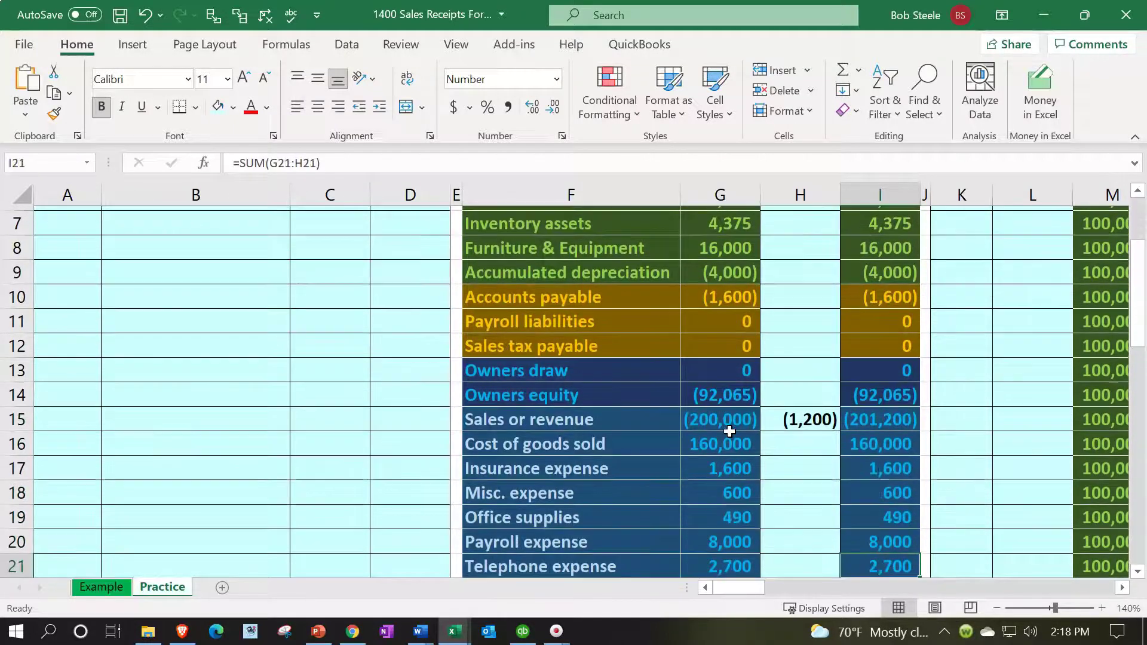
key(Up)
key(Left)
key(Left)
key(Down)
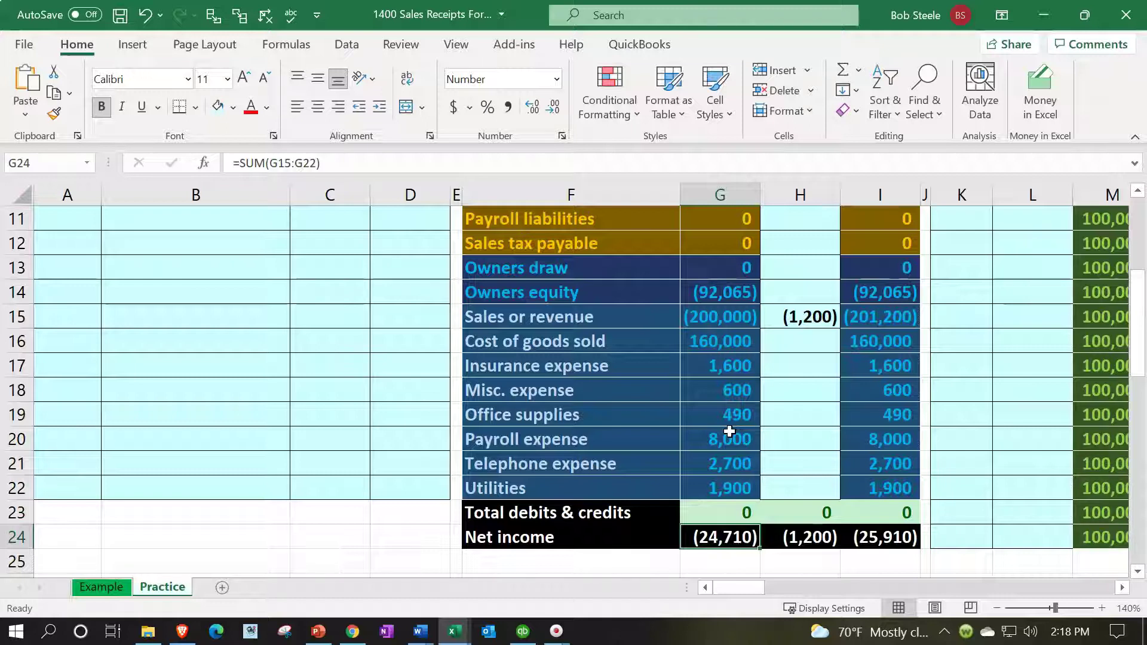
key(Right)
key(Right)
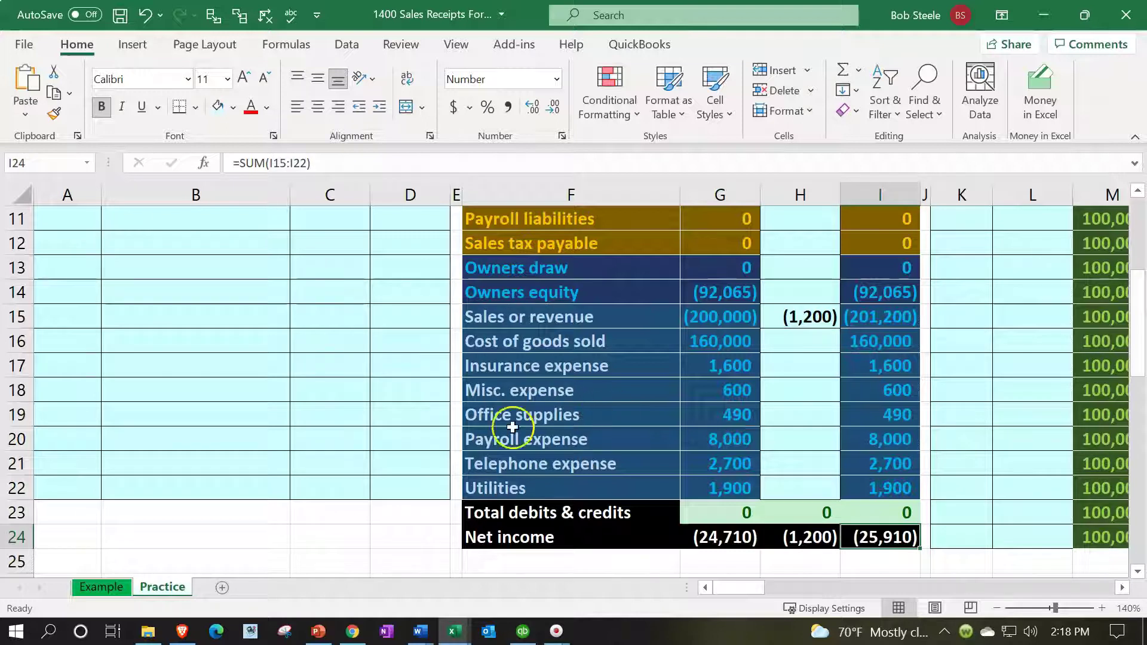
Enter the date 6/15 in K5 of the Checking general ledger account.
scroll(445, 430, up, 4)
drag(191, 245, 328, 244)
drag(604, 295, 806, 291)
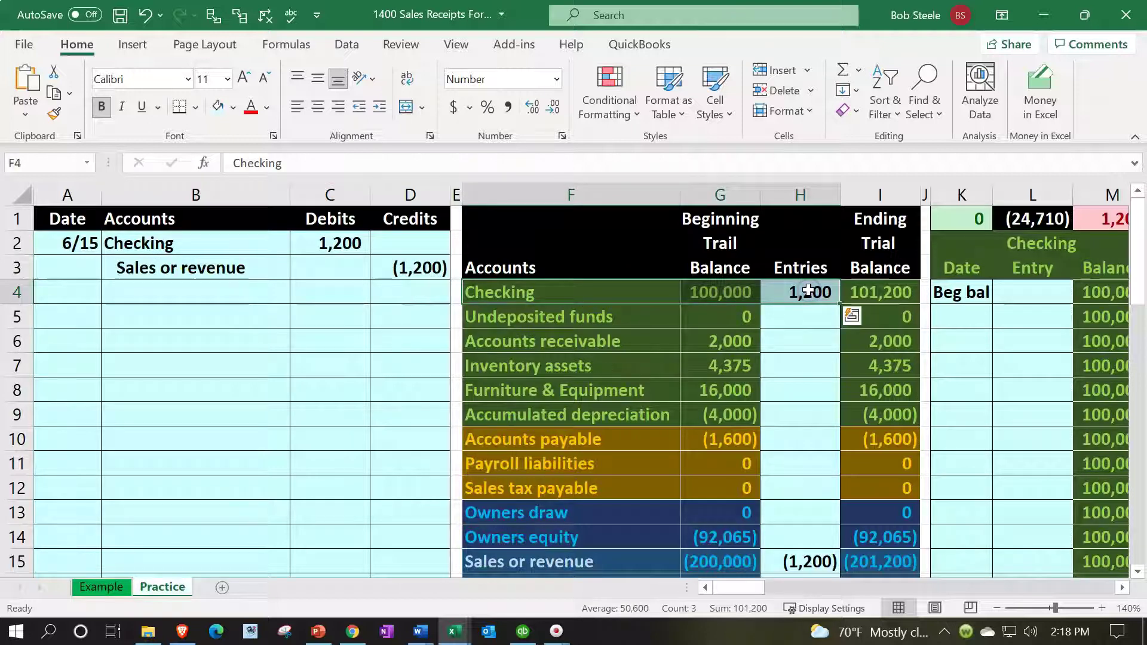
key(Down)
key(Down)
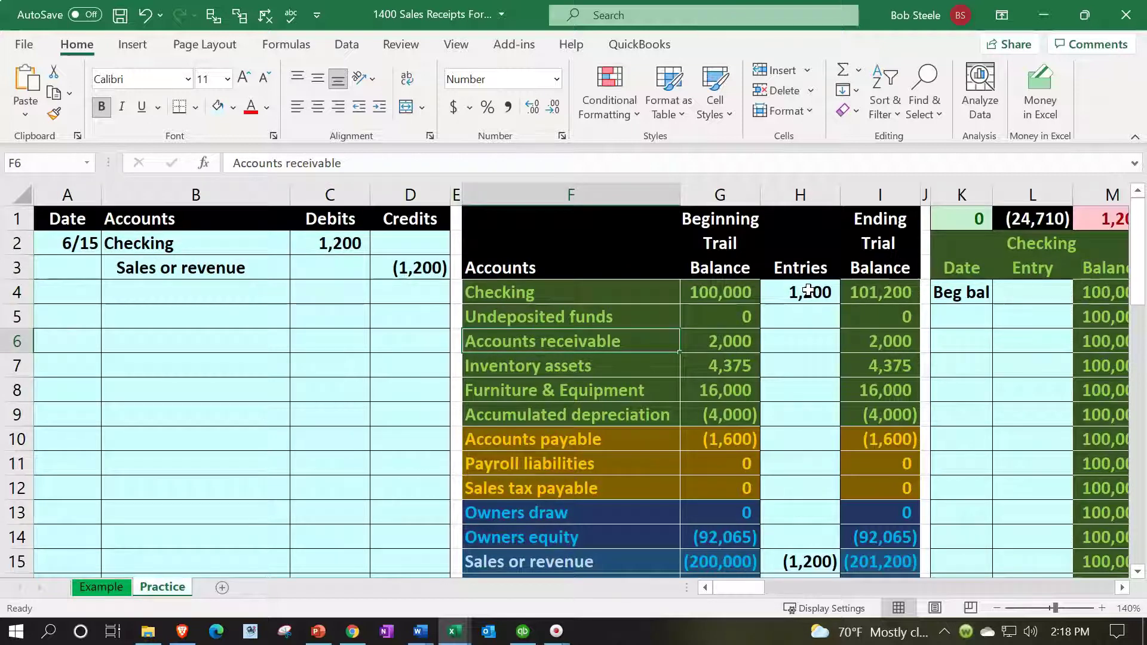
key(Right)
key(Right)
key(Right)
key(Right)
key(Right)
key(Up)
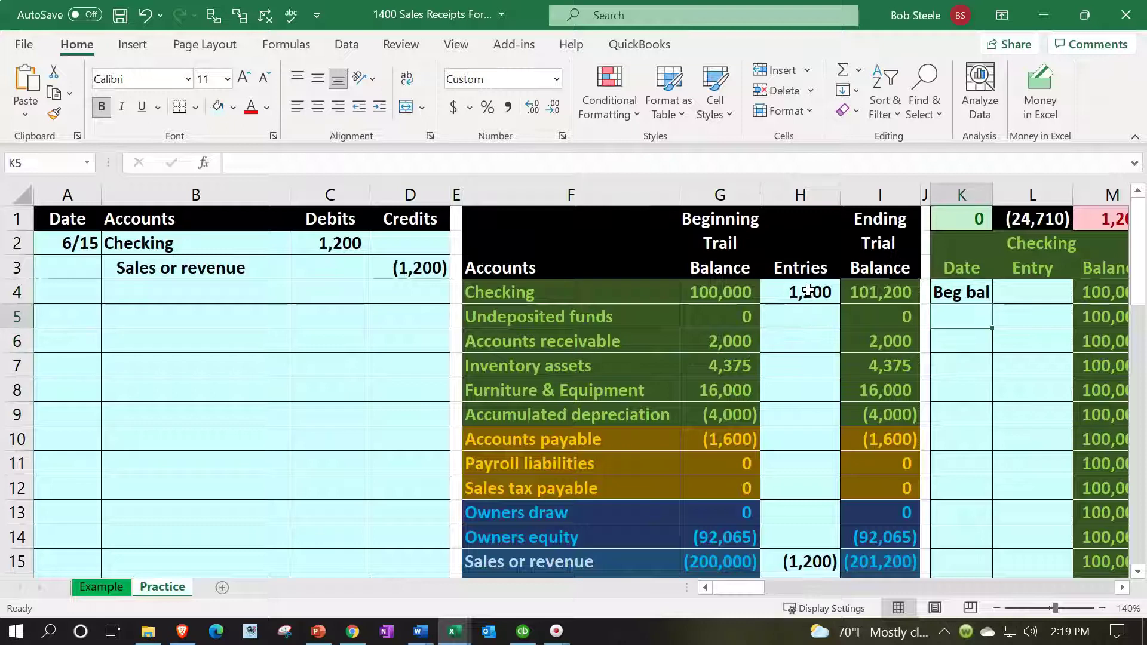
text(6/15)
key(Tab)
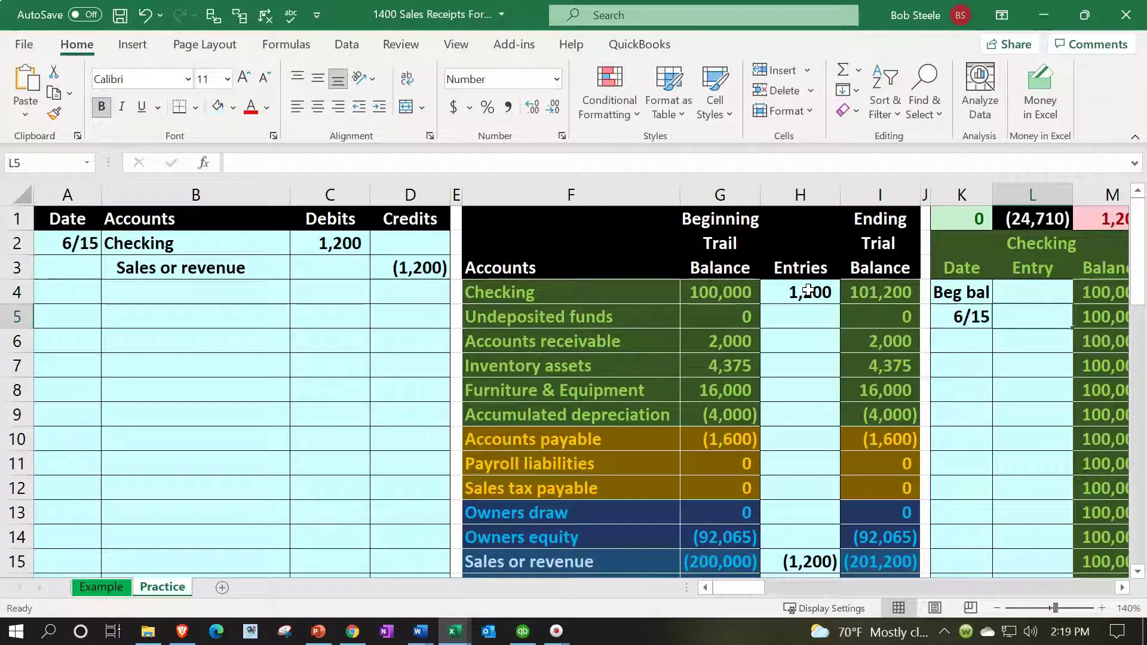
Post the Checking debit to the general ledger by entering =C2 in L5, and inspect the account's running balance formula.
text(=)
key(Left)
key(Left)
key(Left)
key(Left)
key(Left)
key(Left)
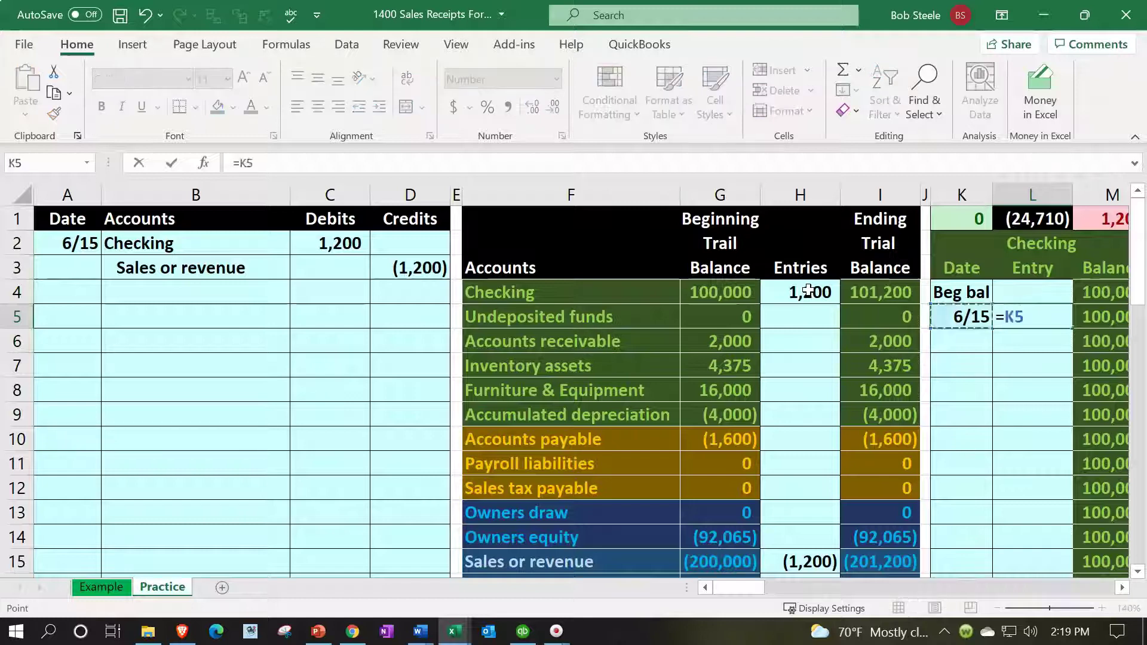
key(Left)
key(Left)
key(Left)
key(Up)
key(Up)
key(Up)
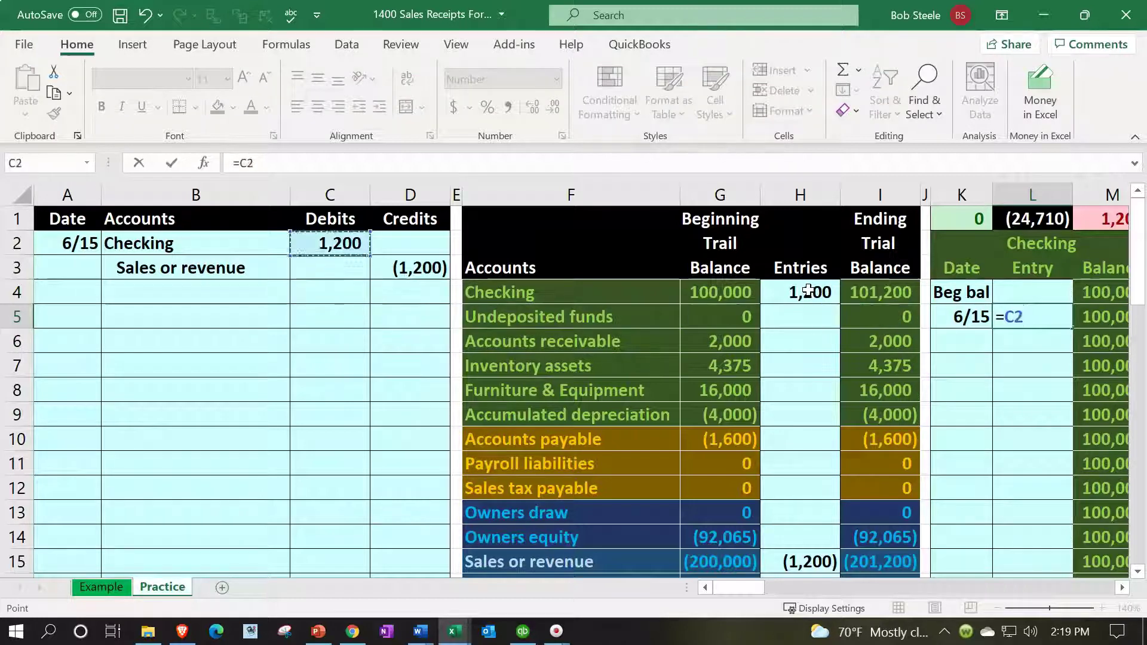
key(Return)
key(Right)
key(Up)
key(Up)
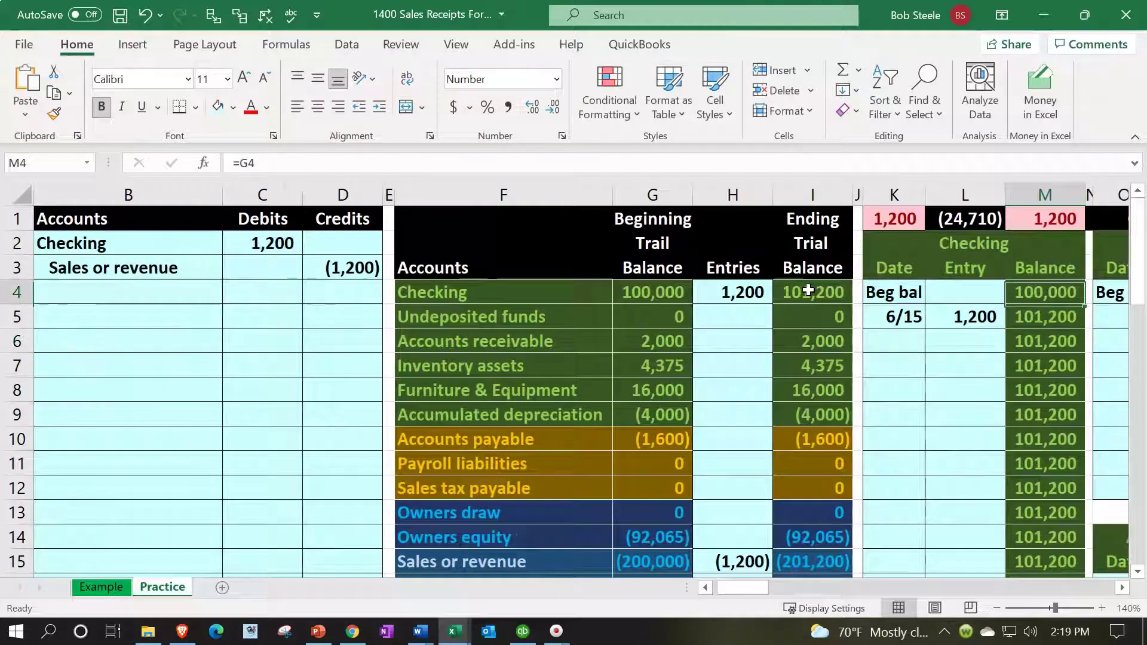
key(Down)
key(Left)
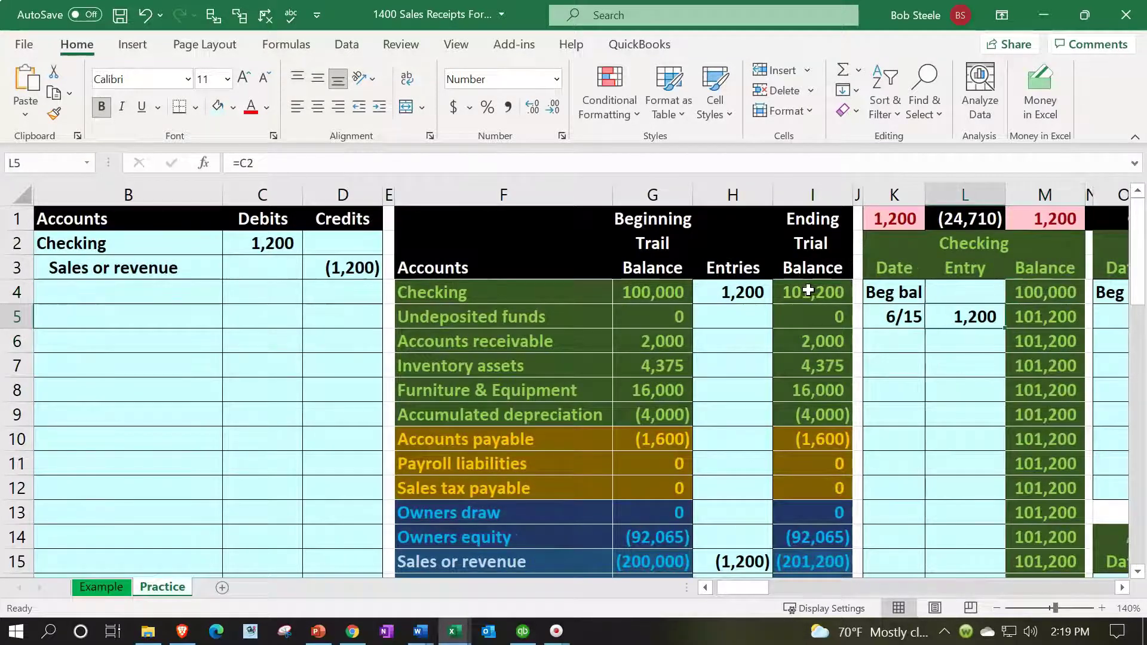
key(Right)
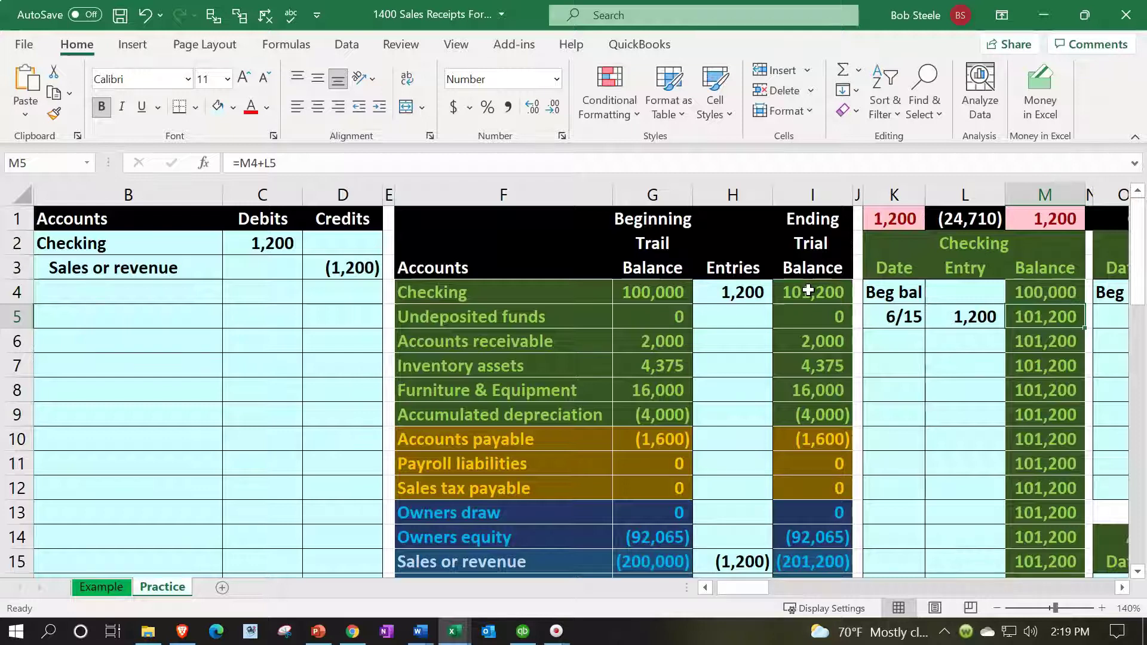
Examine the sales receipt form below the worksheet tables, and compare the Sales or revenue line in the journal and trial balance.
scroll(320, 351, down, 6)
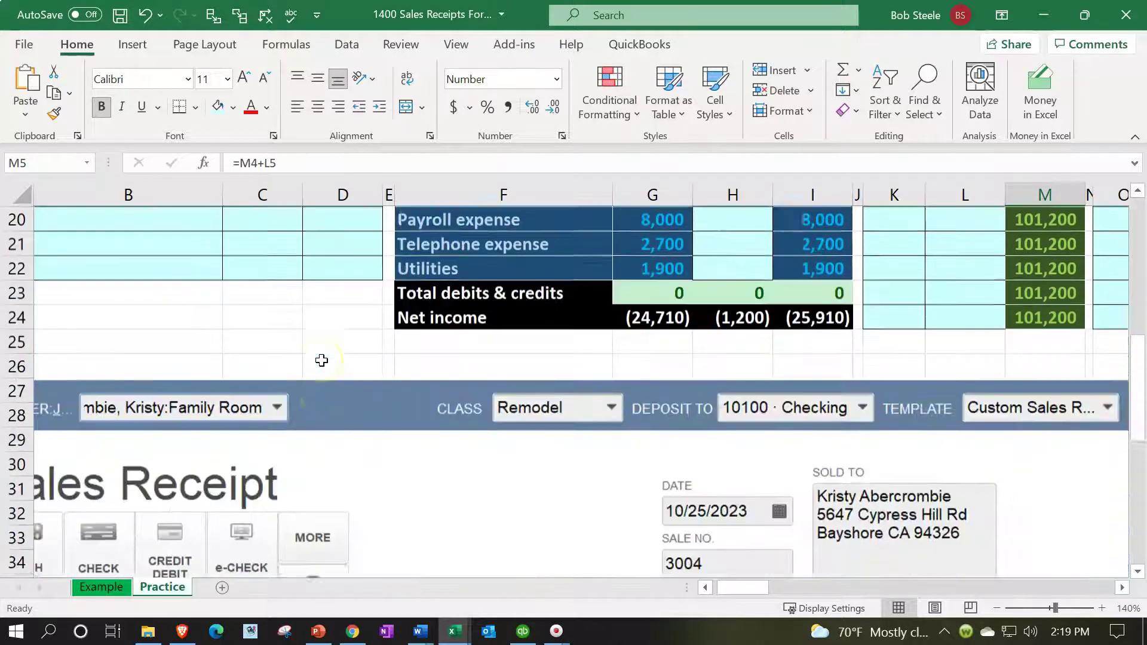
scroll(321, 360, down, 2)
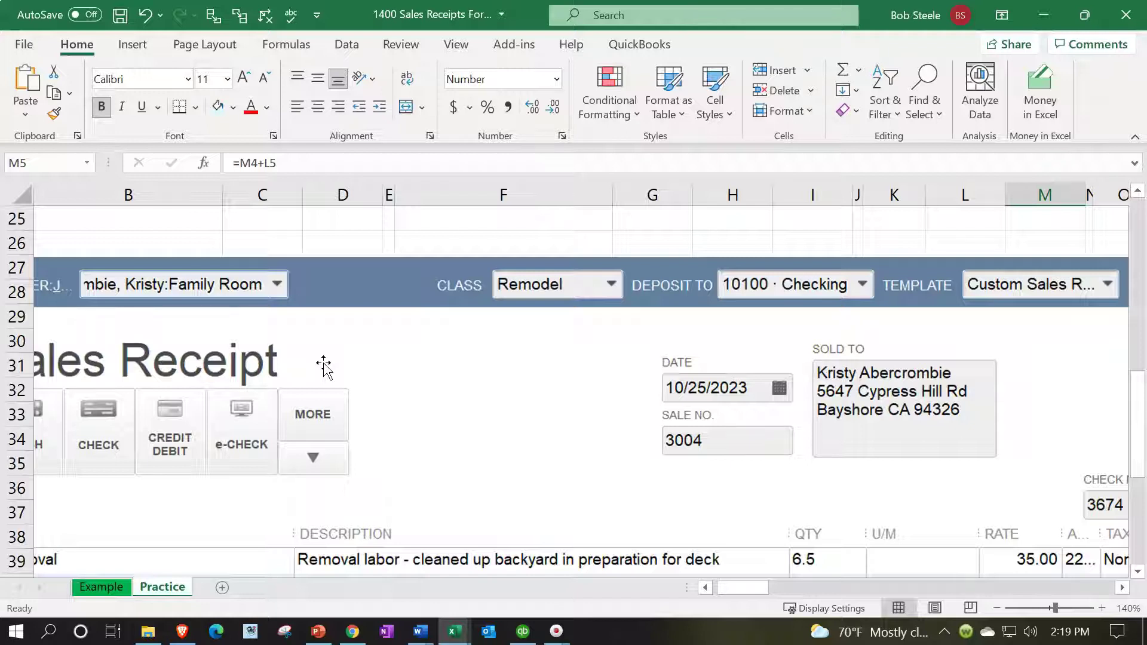
click(303, 380)
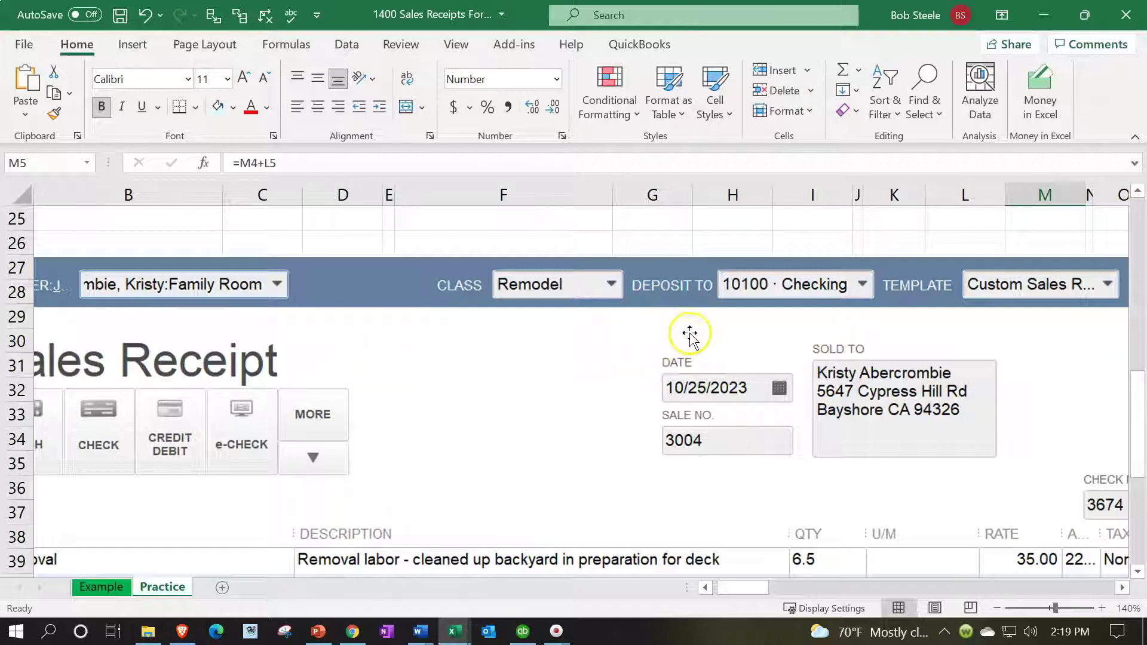
scroll(736, 317, up, 8)
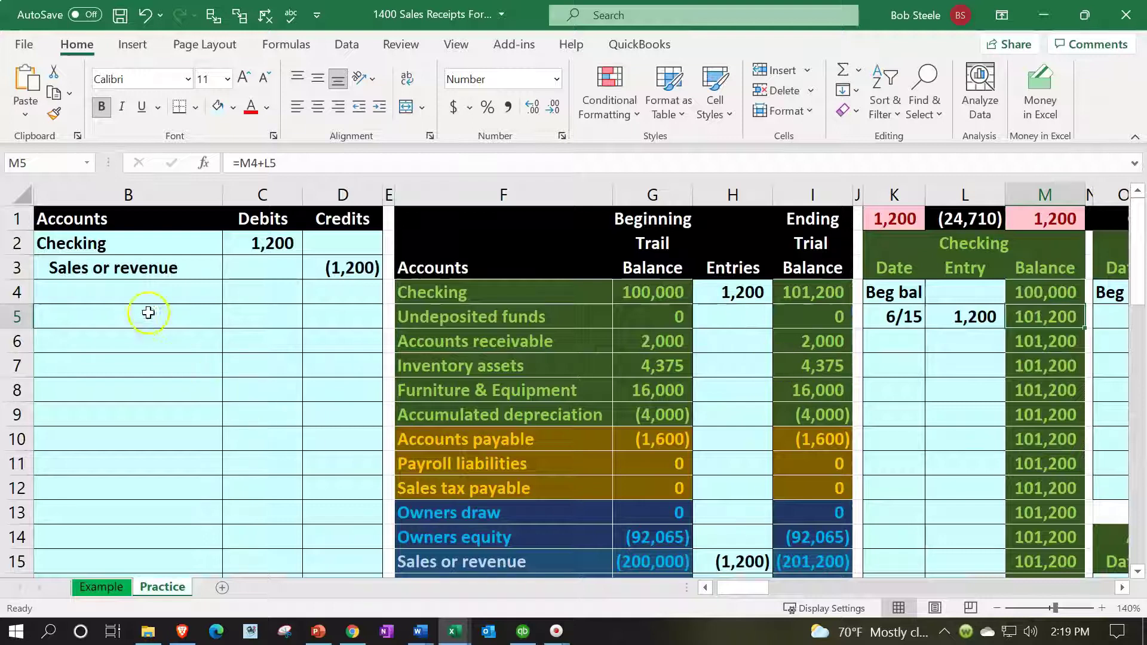
click(133, 269)
drag(239, 267, 332, 267)
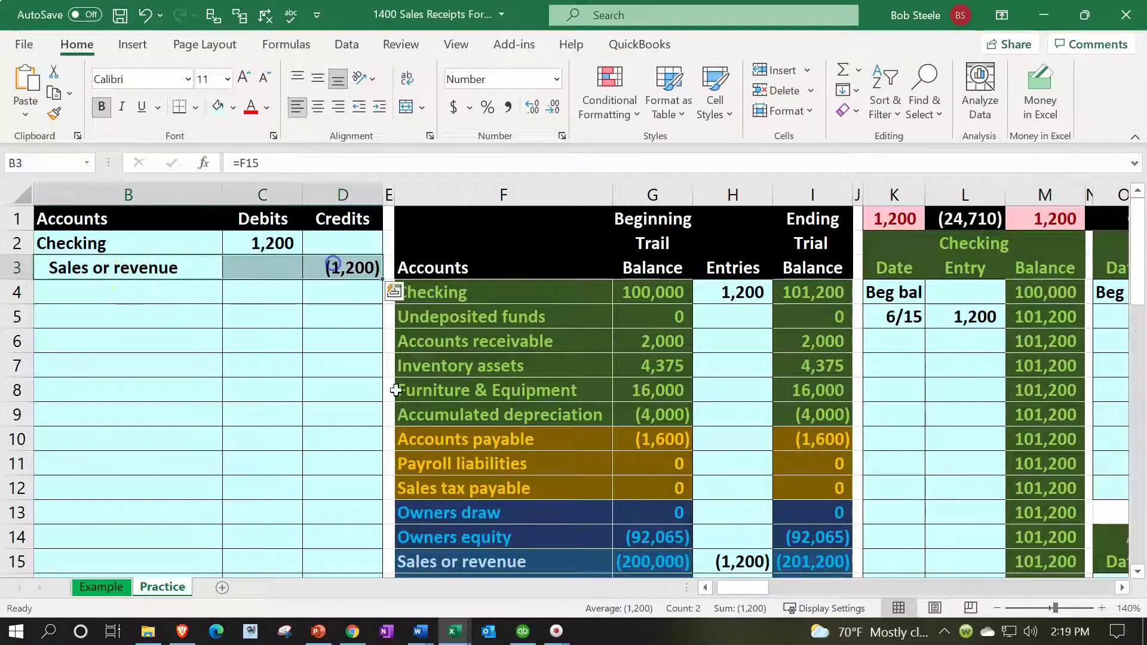
click(433, 559)
Enter the date 6/15 in AI5 of the Sales or revenue general ledger account.
click(315, 351)
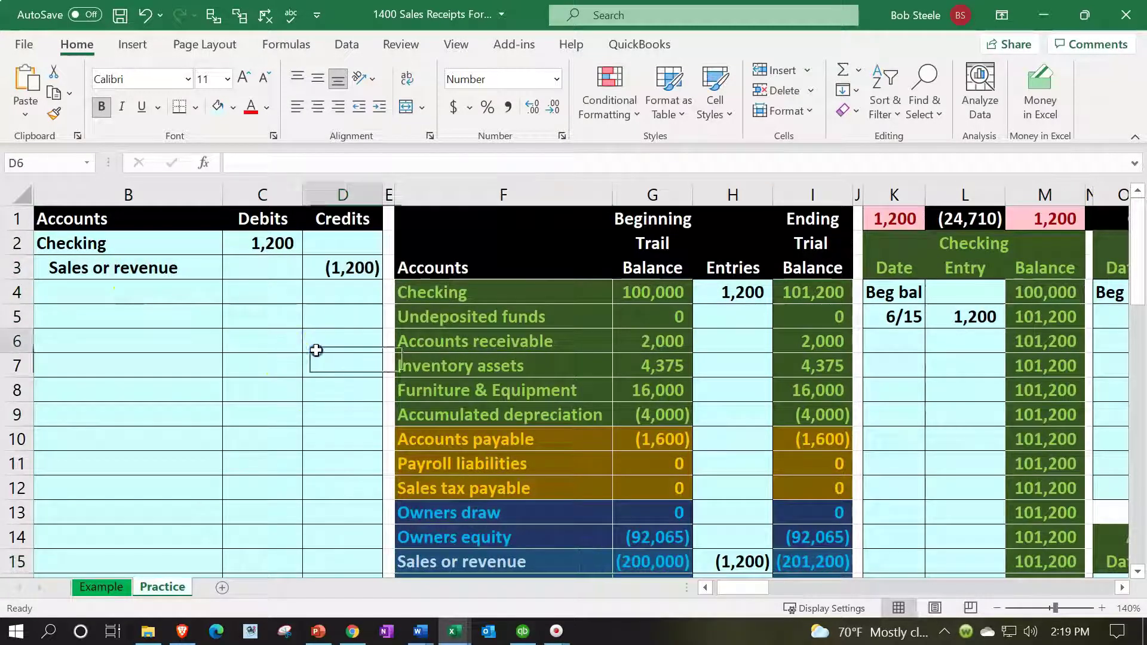
key(Right)
key(Right)
key(Right)
key(Right)
key(Right)
key(Right)
key(Right)
key(Right)
key(Right)
key(Right)
key(Right)
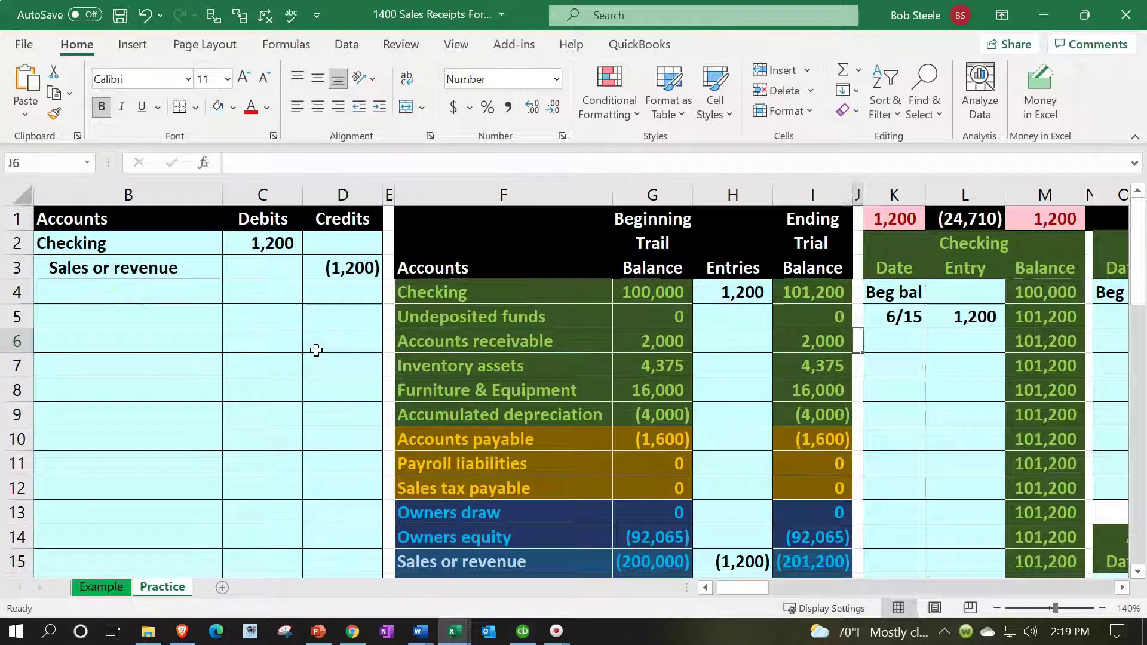
key(Right)
key(Right)
key(Right)
key(Right)
key(Right)
key(Right)
key(Right)
key(Right)
key(Right)
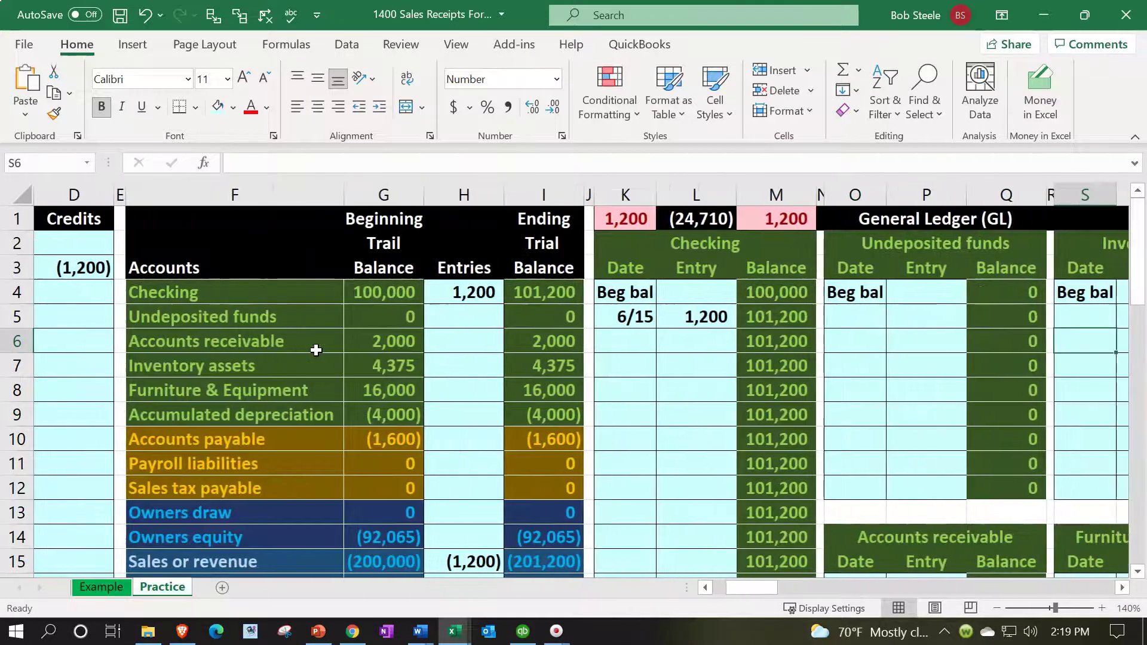
key(Right)
key(Right)
key(Right)
key(Right)
key(Right)
key(Right)
key(Right)
key(Right)
key(Right)
key(Right)
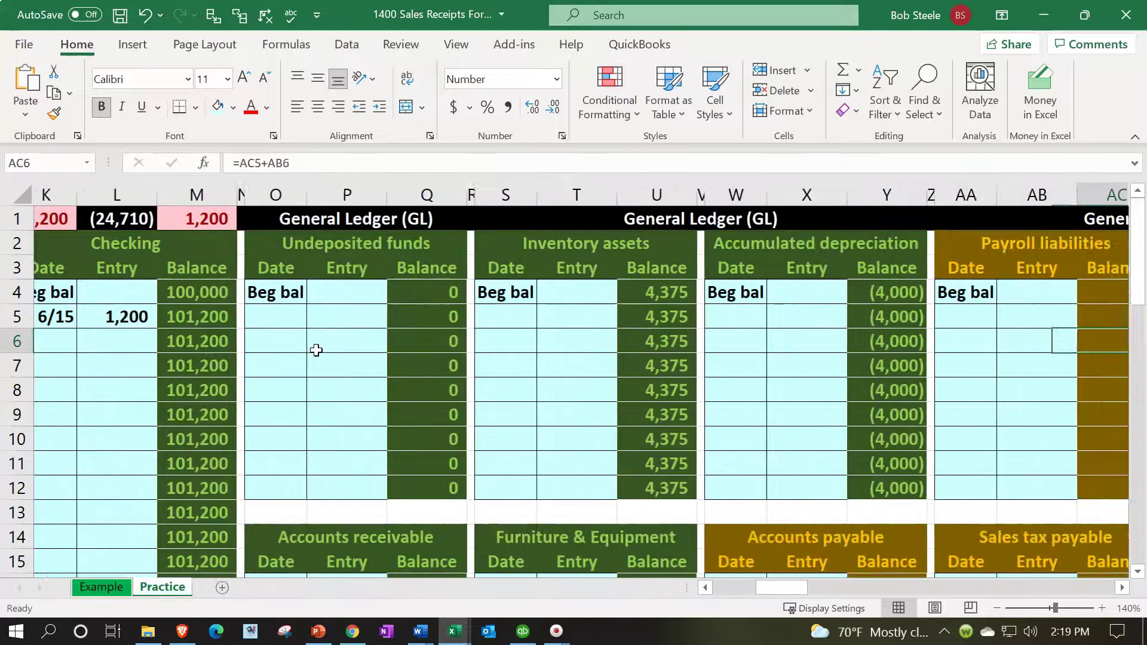
key(Right)
key(Right)
key(Right)
key(Right)
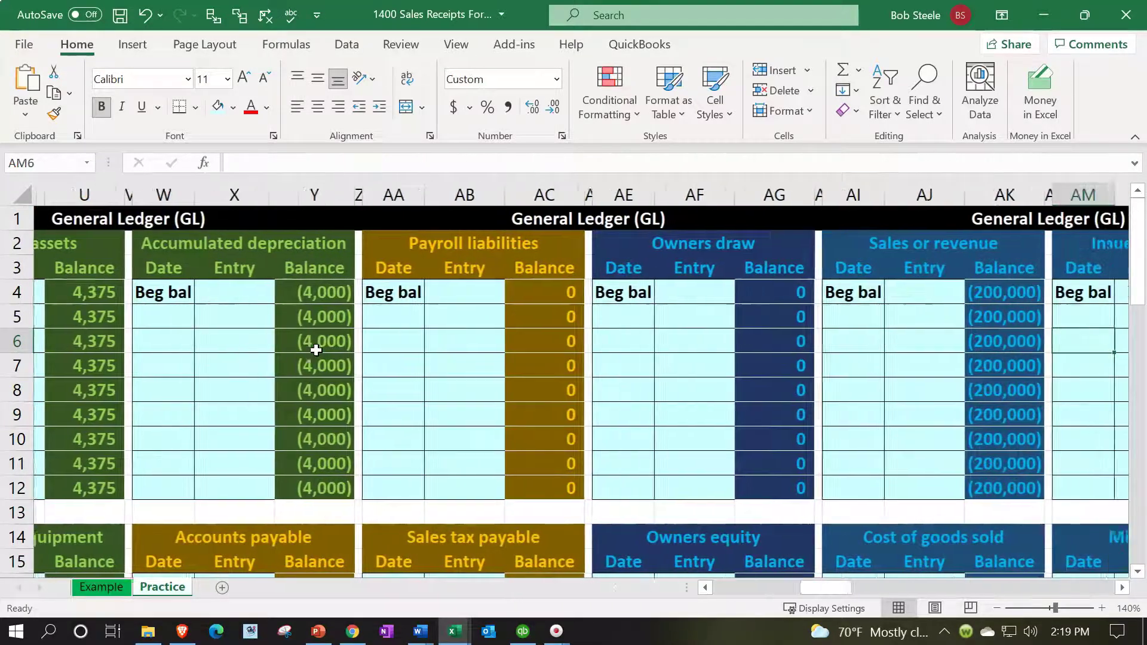
key(Left)
key(Left)
key(Left)
key(Up)
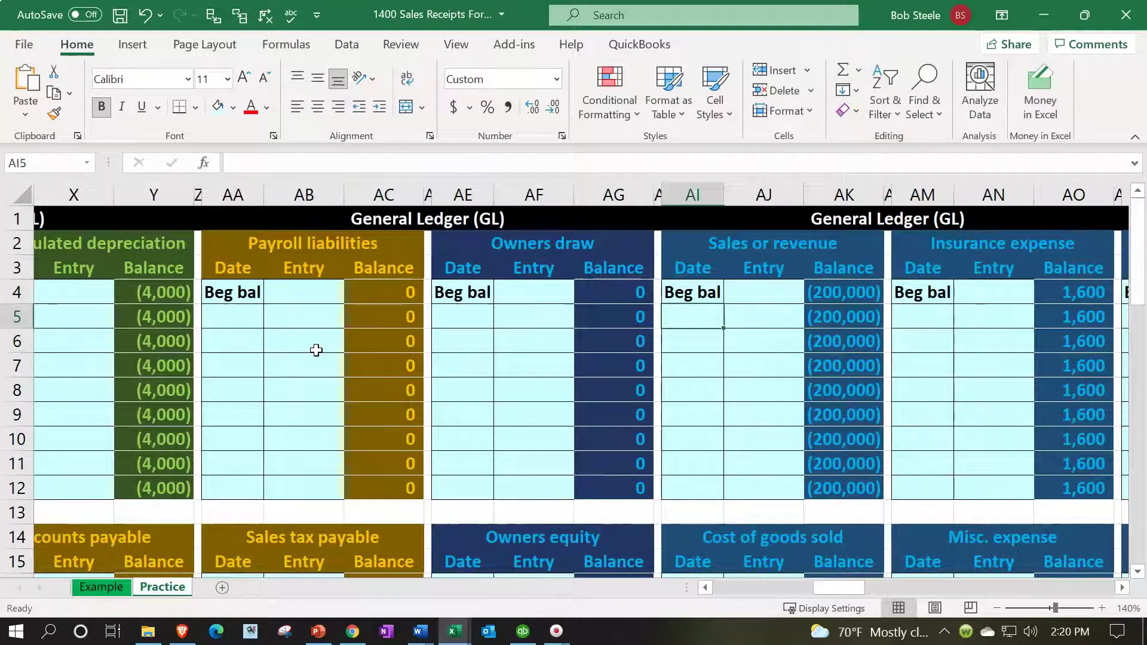
text(6/158)
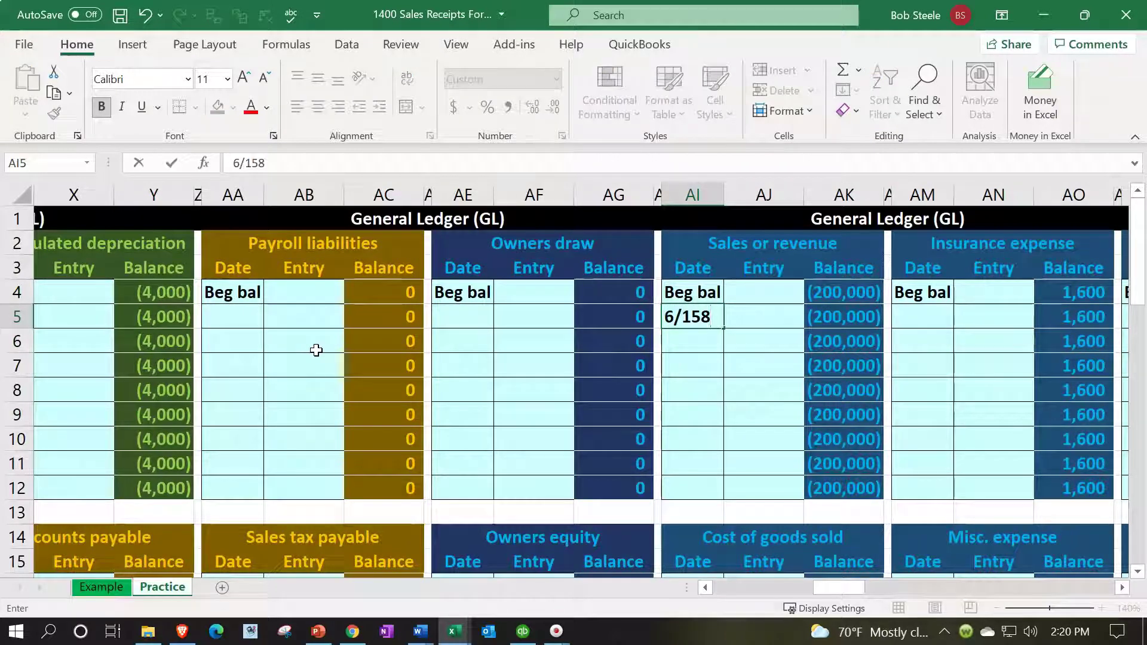
key(BackSpace)
key(Tab)
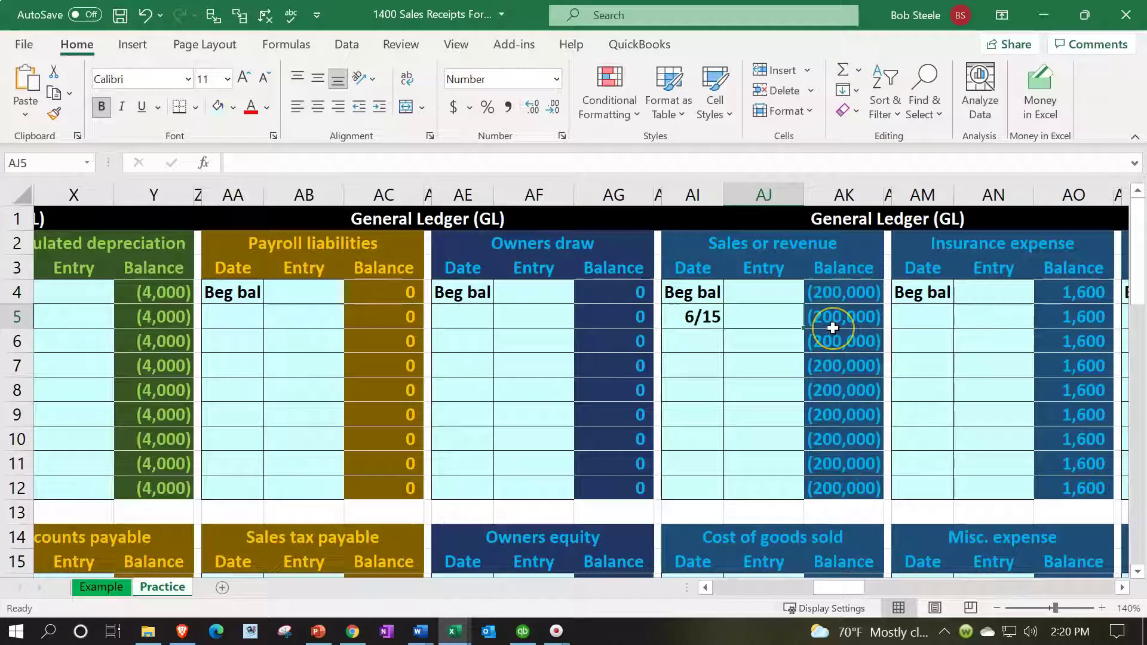
Post the Sales or revenue credit to the general ledger by entering =D3 in AJ5.
text(=)
key(Left)
key(Left)
key(Left)
key(Left)
key(Left)
key(Left)
key(Left)
key(Left)
key(Left)
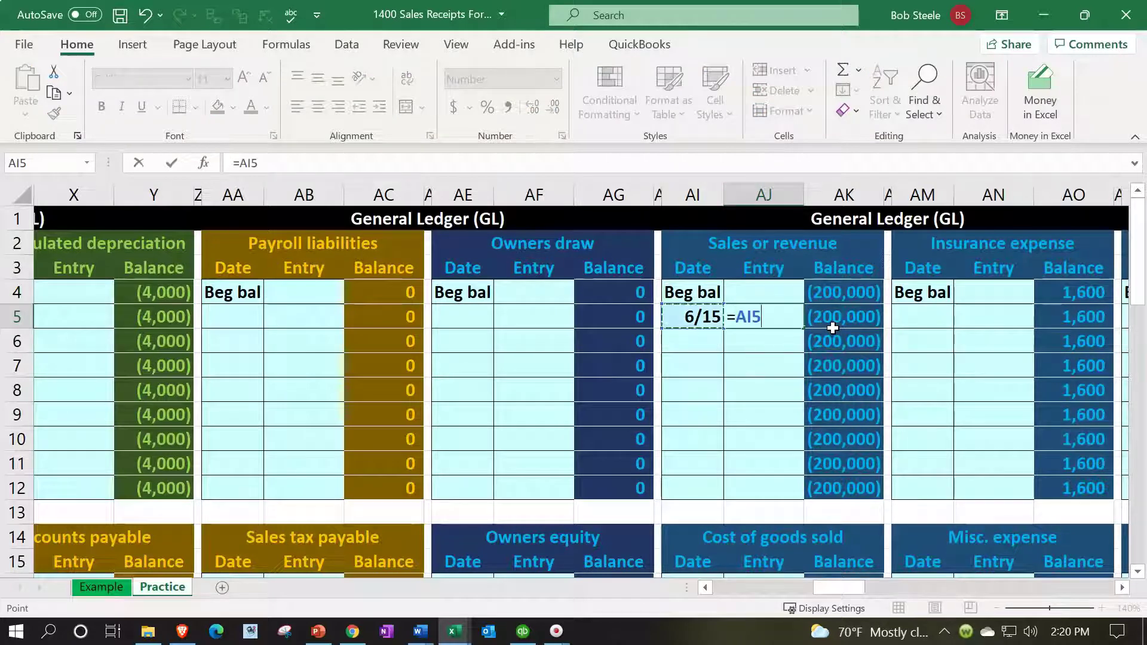
key(Left)
key(Left)
key(Left)
key(Left)
key(Left)
key(Left)
key(Left)
key(Left)
key(Left)
key(Left)
key(Left)
key(Left)
key(Left)
key(Left)
key(Left)
key(Left)
key(Left)
key(Left)
key(Left)
key(Left)
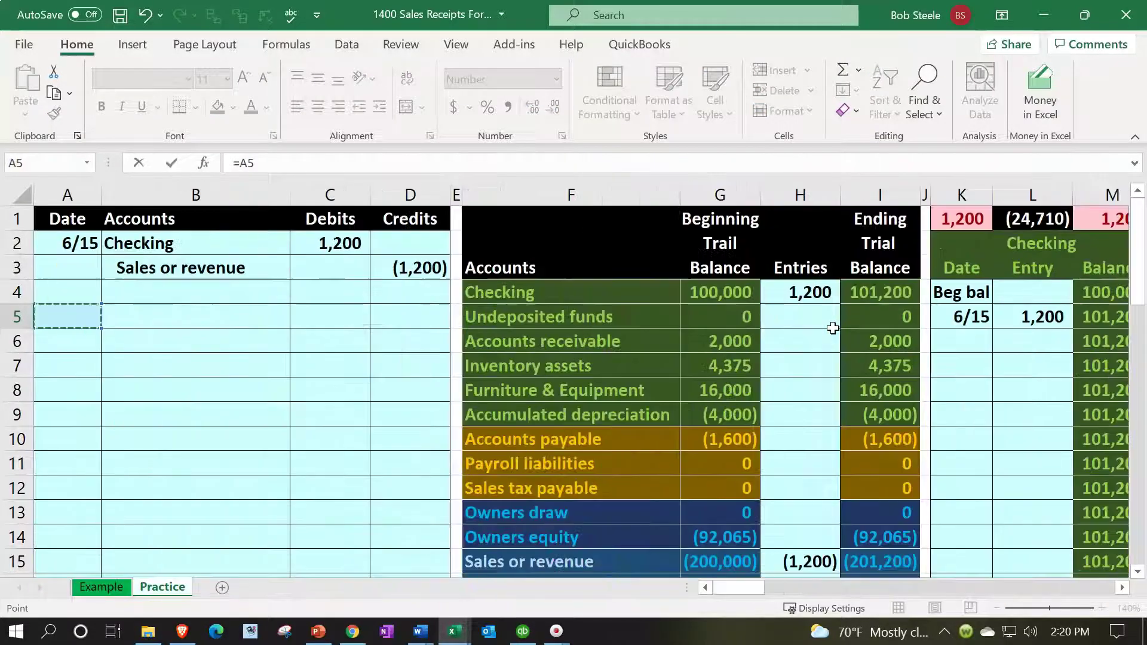
key(Up)
key(Up)
key(Right)
key(Right)
key(Right)
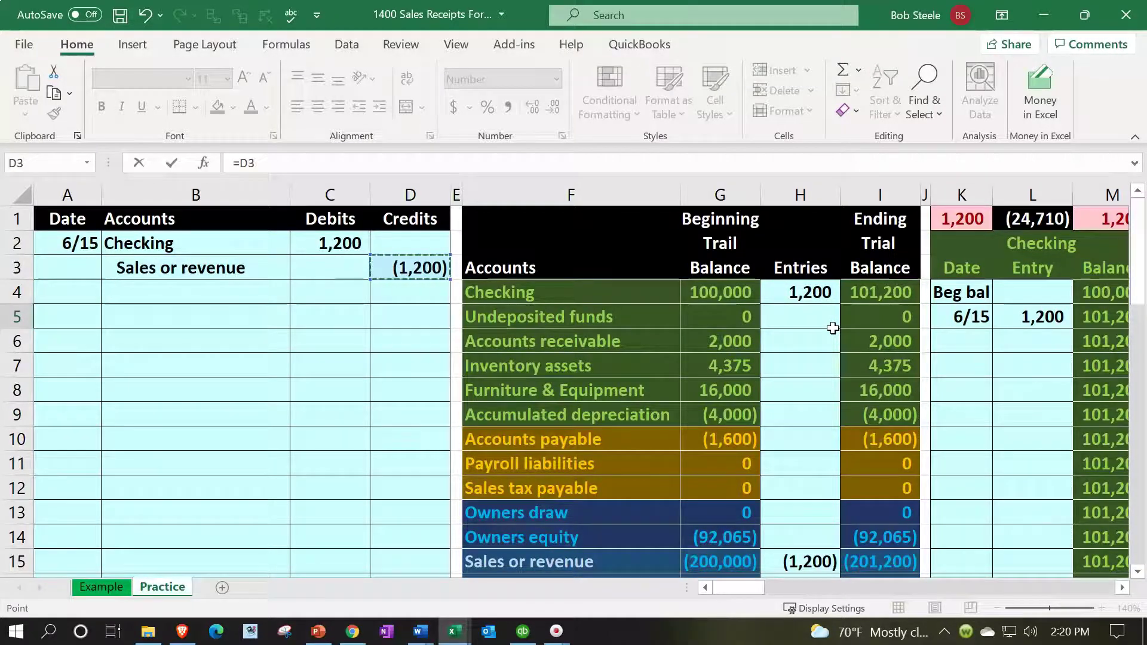
key(Return)
Inspect the Sales or revenue account's running balance formulas and the general ledger check formula in K1.
key(Right)
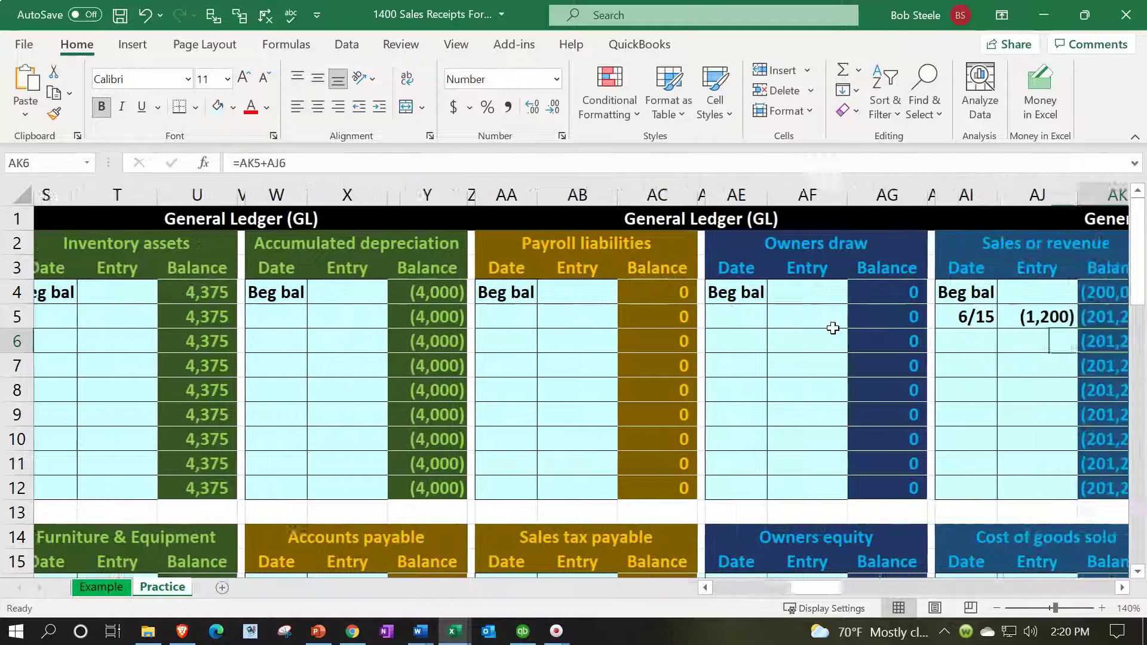
key(Up)
key(Up)
key(Down)
key(Down)
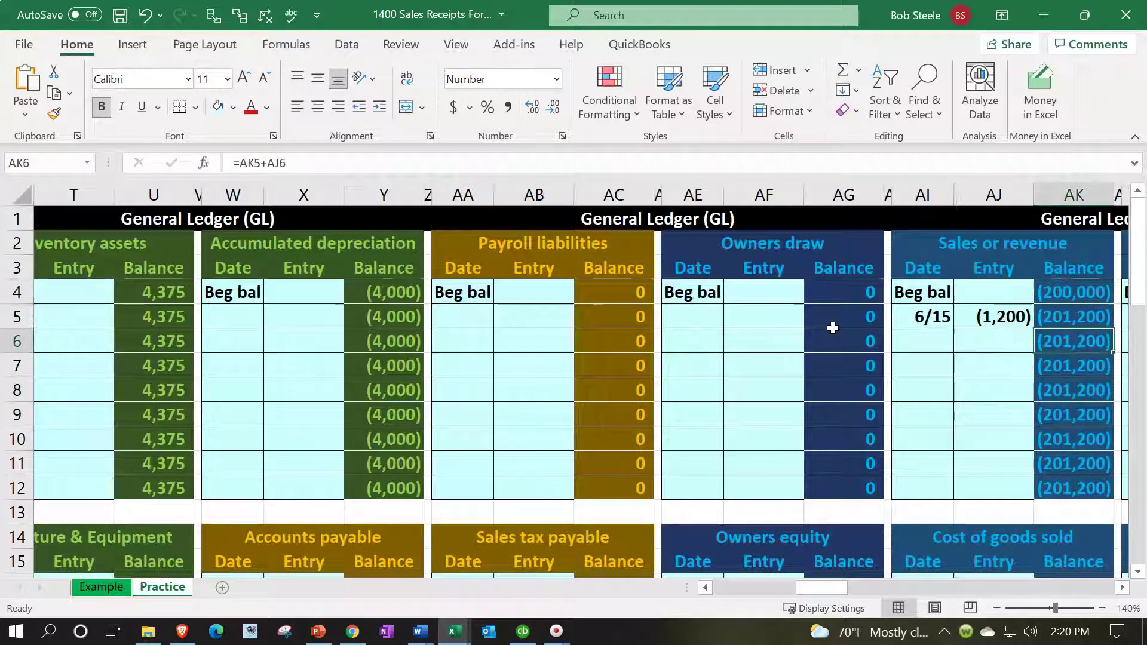
key(Up)
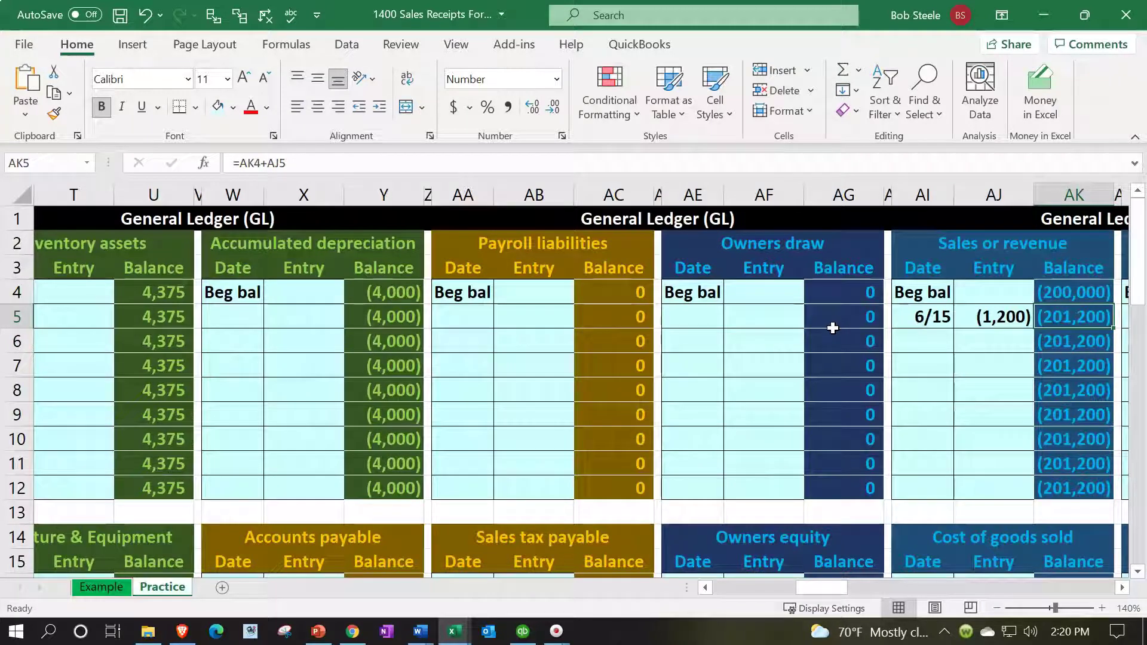
key(Left)
key(Left)
key(Left)
key(Left)
key(Left)
key(Left)
key(Left)
key(Left)
key(Left)
key(Left)
key(Left)
key(Left)
key(Left)
key(Left)
key(Left)
key(Left)
key(Left)
key(Left)
key(Left)
key(Left)
key(Left)
key(Left)
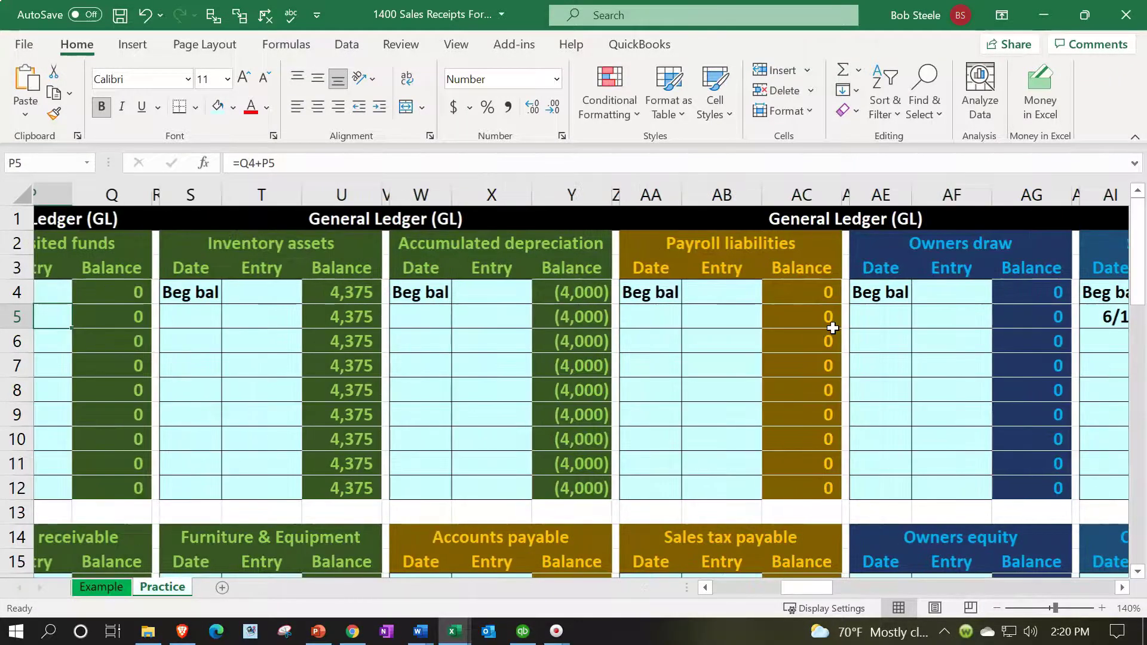
key(Left)
key(Left)
key(Left)
key(Left)
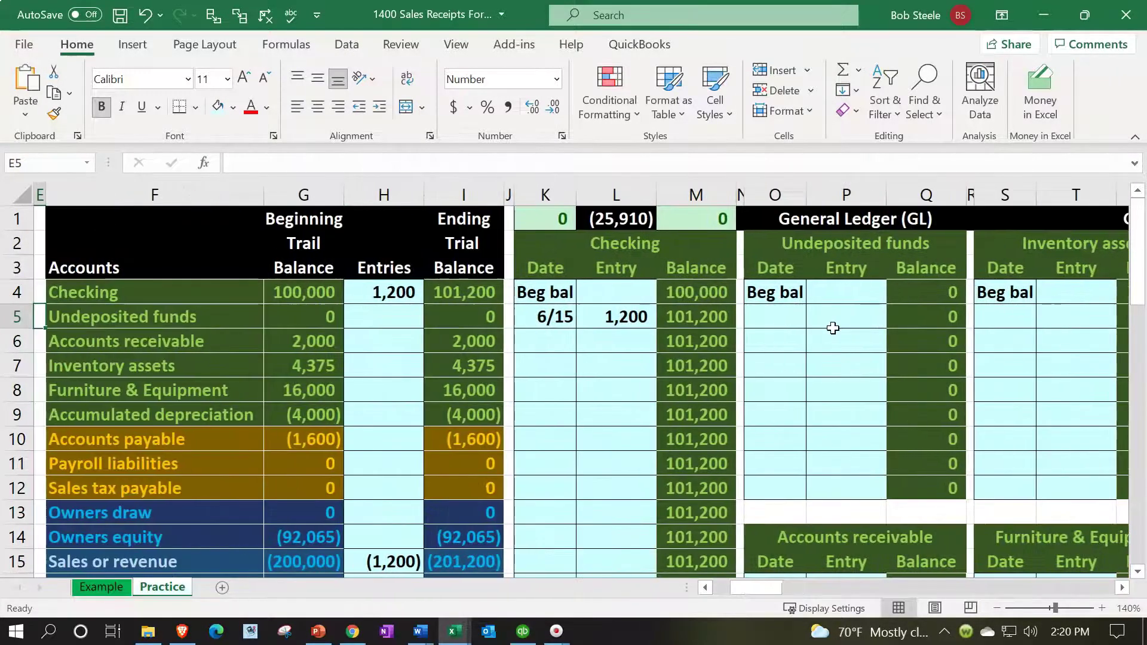
click(456, 555)
click(560, 217)
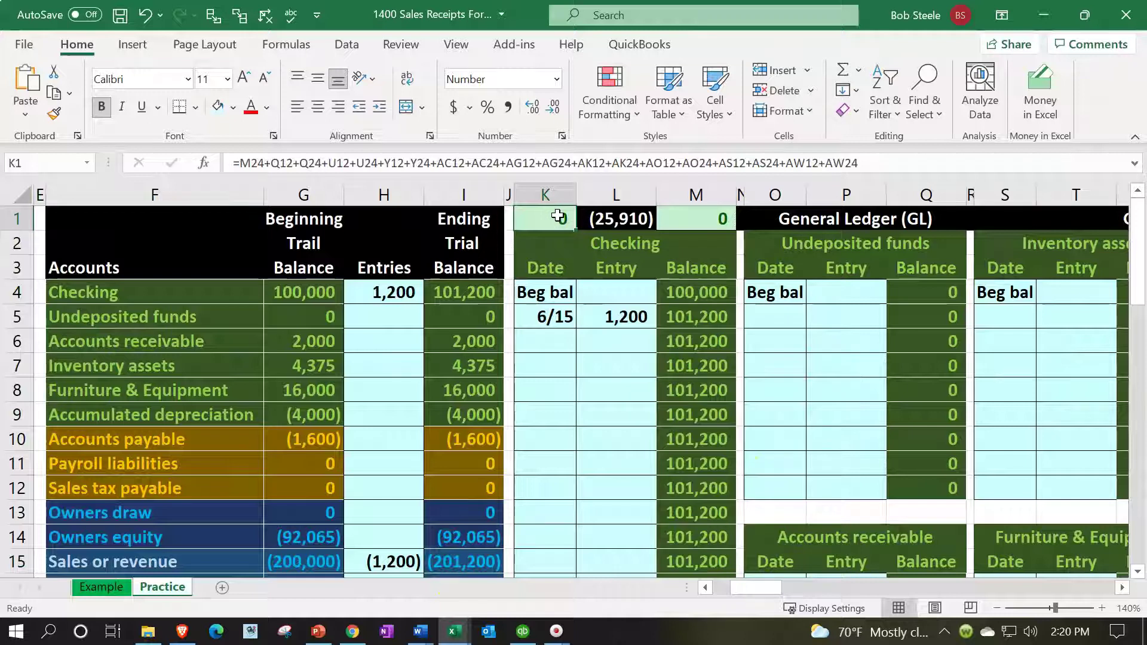
Examine the deposit account on the sales receipt form below the tables, and the Checking and Undeposited funds accounts in the trial balance.
key(Down)
key(Left)
key(Left)
key(Left)
key(Left)
key(Left)
key(Left)
key(Left)
key(Left)
key(Left)
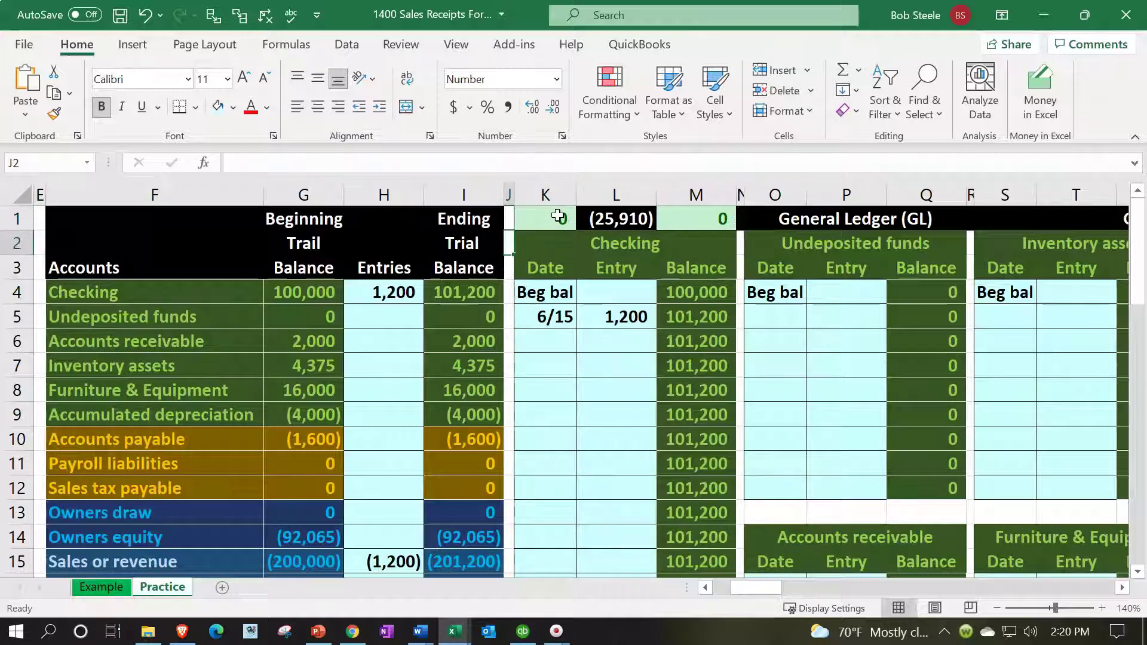
key(Left)
key(Down)
key(Down)
key(Down)
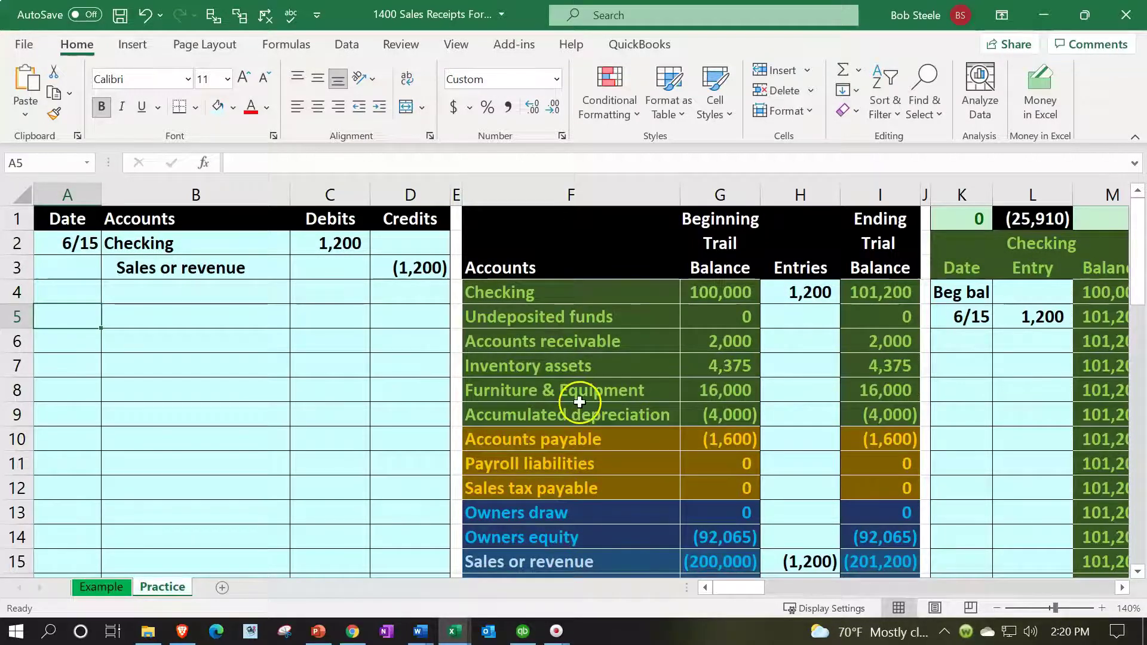
scroll(581, 402, down, 5)
scroll(581, 406, down, 3)
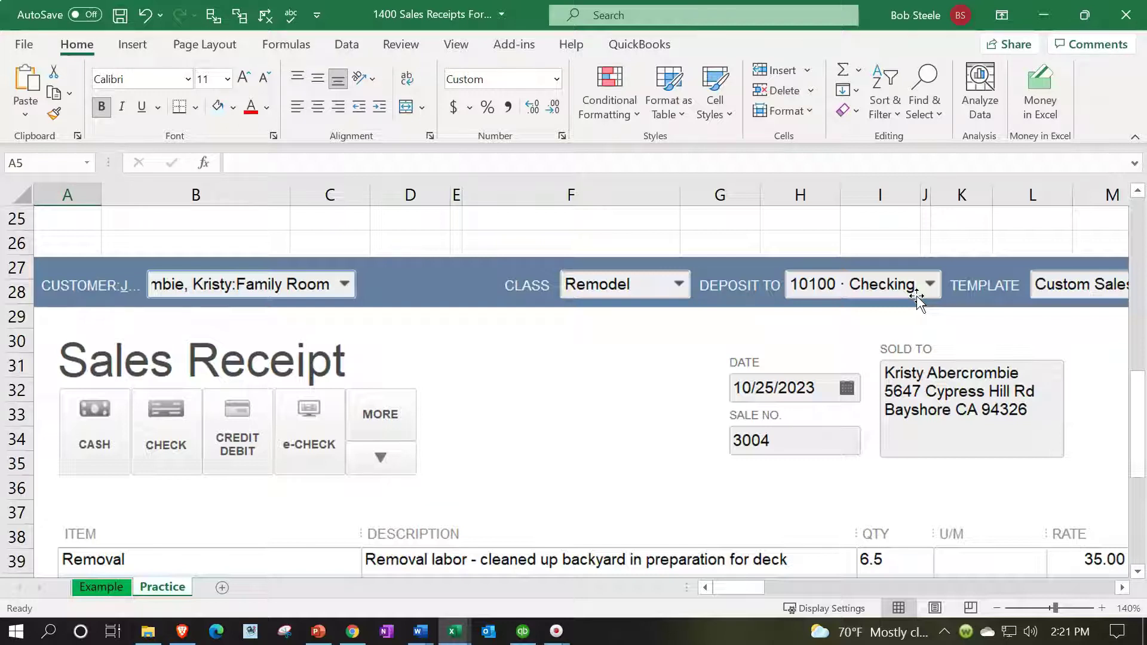
scroll(333, 447, up, 8)
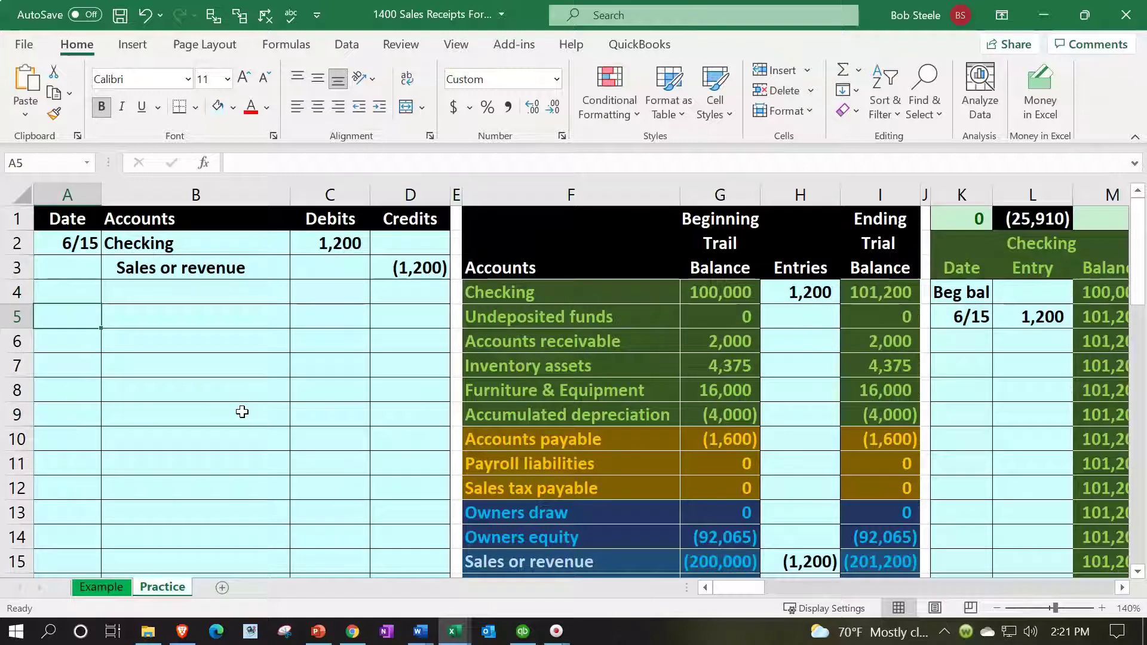
drag(507, 290, 506, 309)
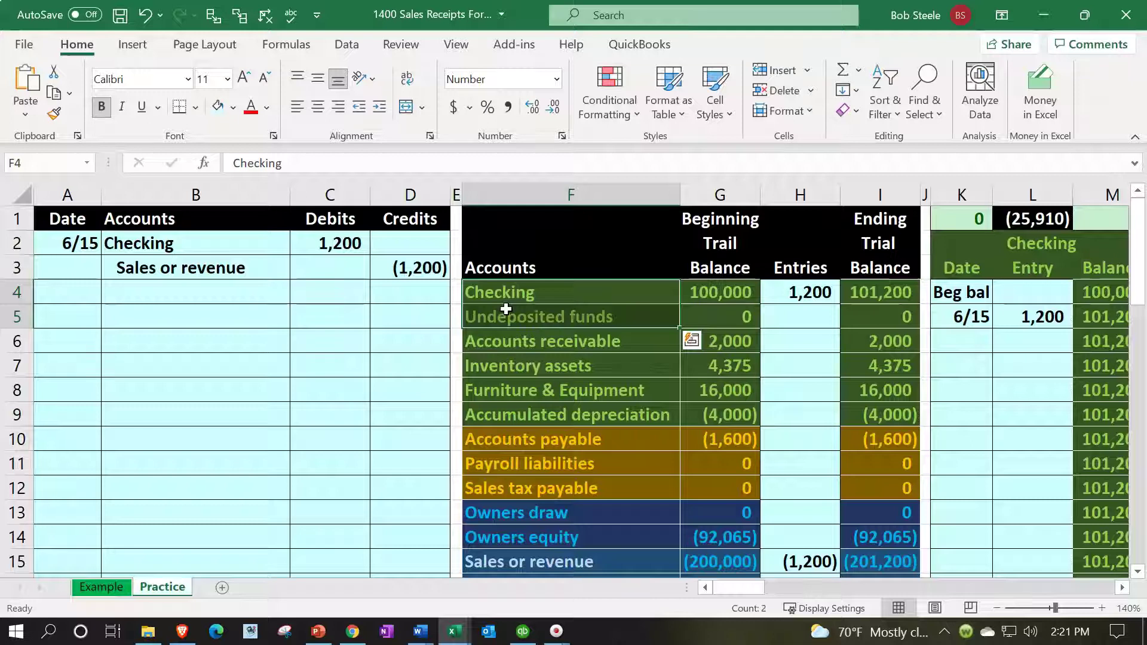
Enter the date 9/21 in A5 to start the second journal entry.
key(Left)
key(Left)
key(Left)
key(Left)
key(Left)
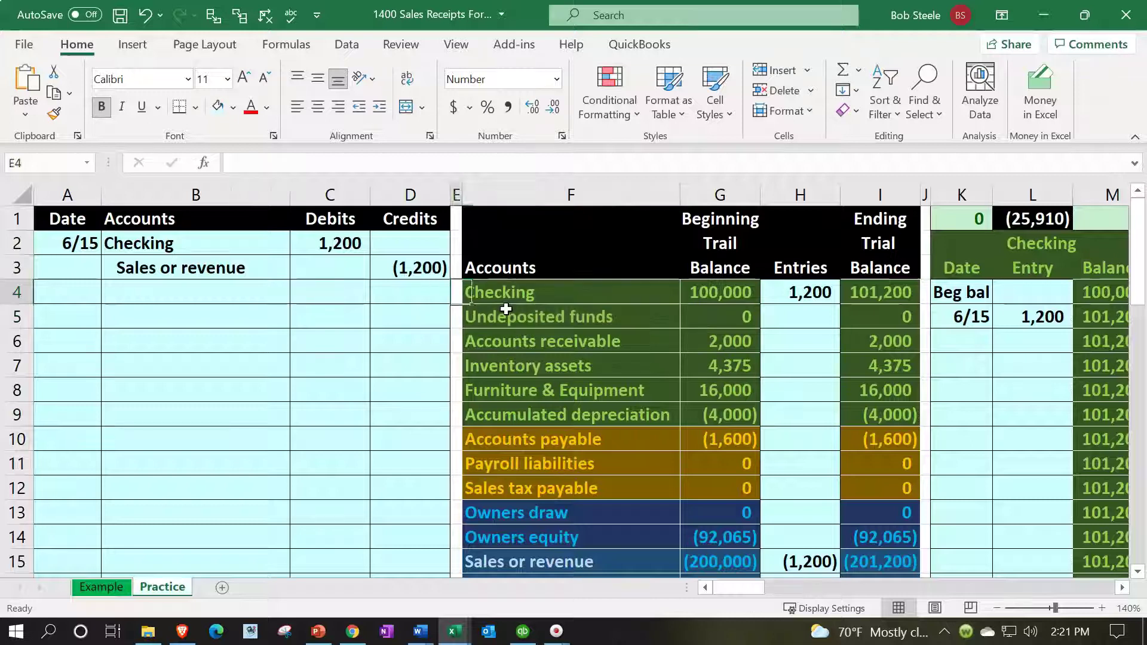
key(Down)
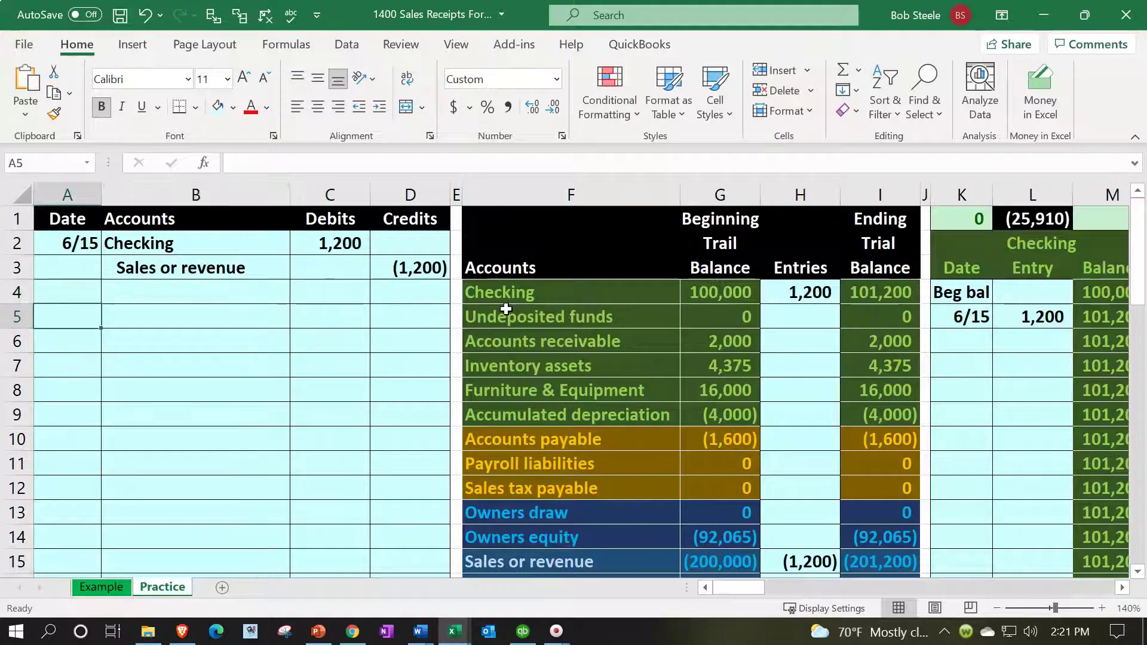
text(9/21)
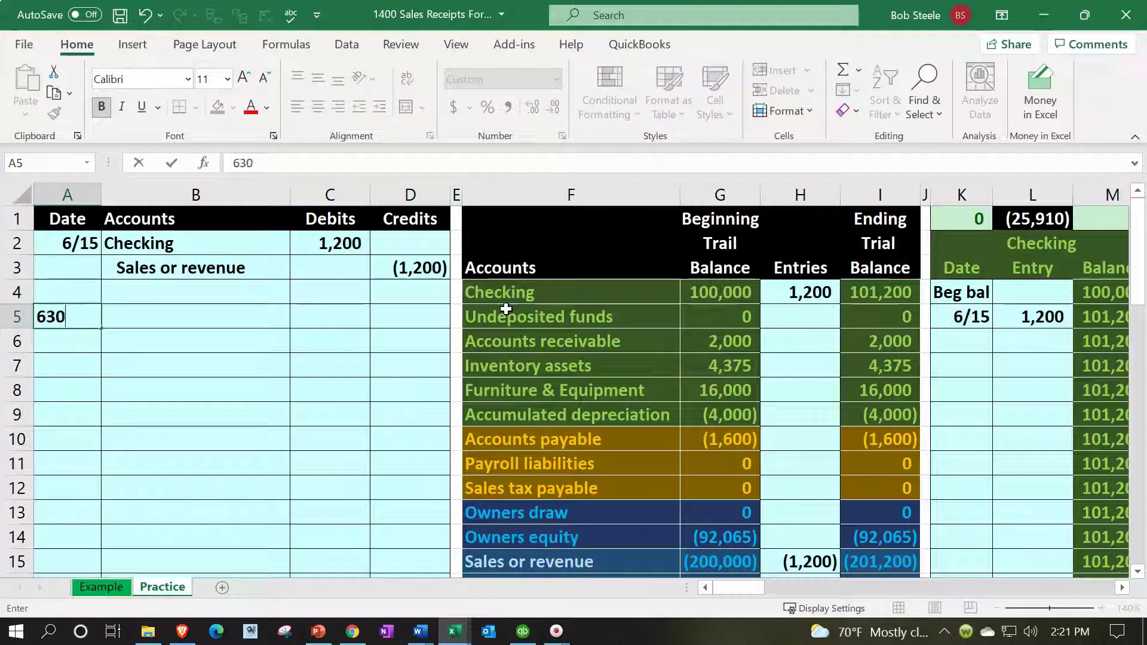
key(Tab)
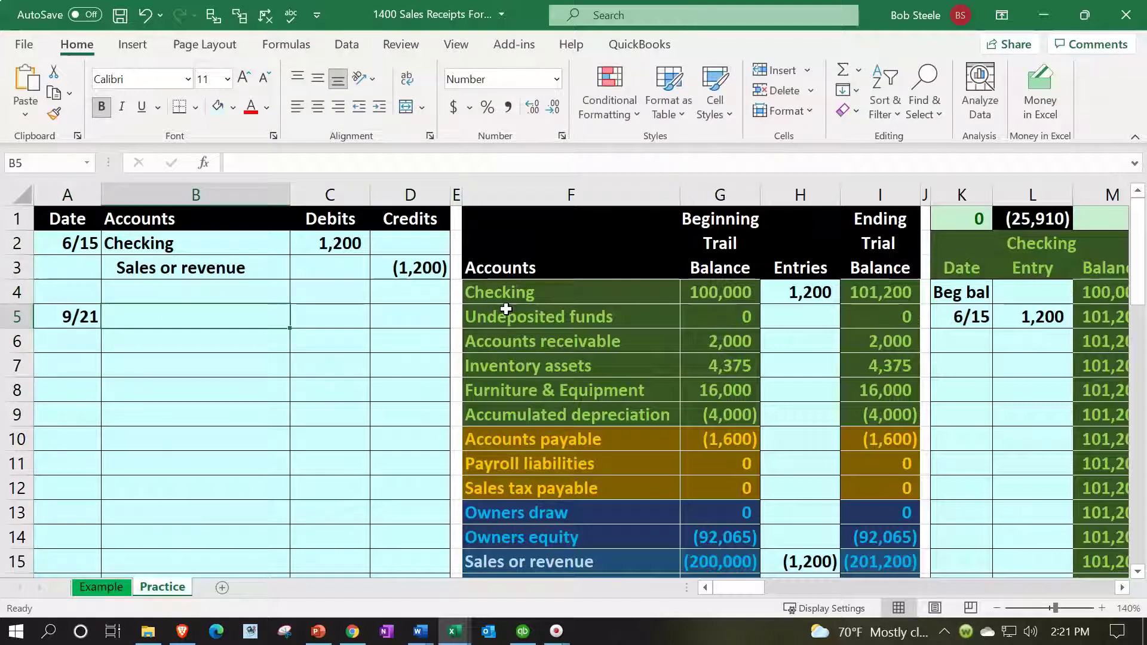
Enter Undeposited funds as the debit account in B5 by referencing F5 of the trial balance.
text(=)
key(Right)
key(Right)
key(Right)
key(Right)
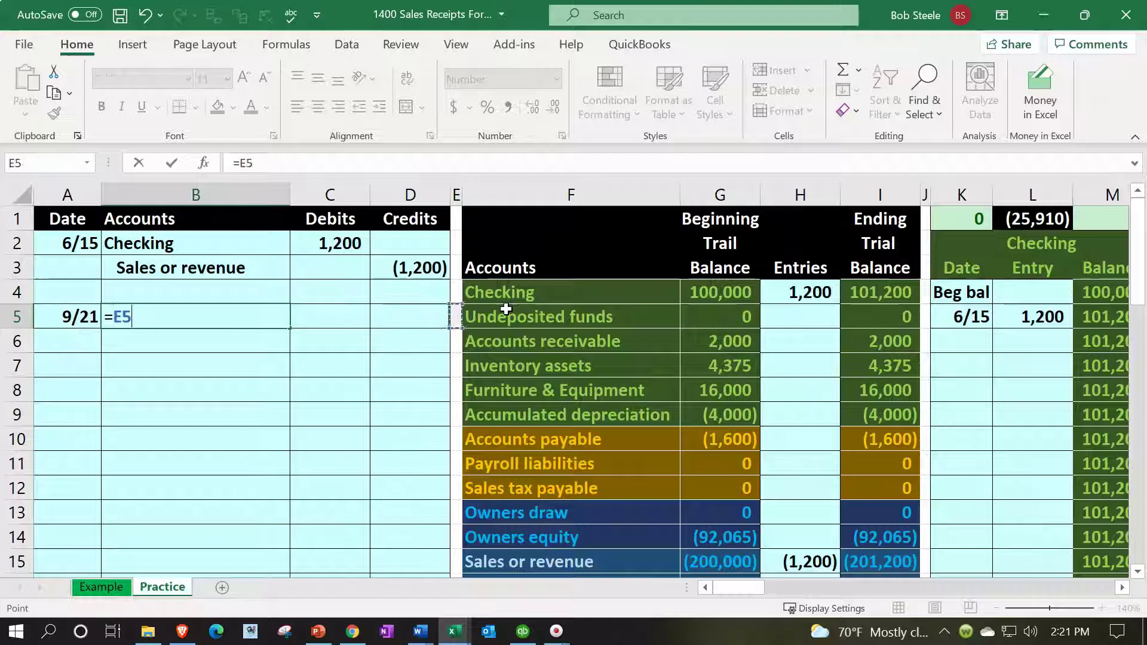
key(Return)
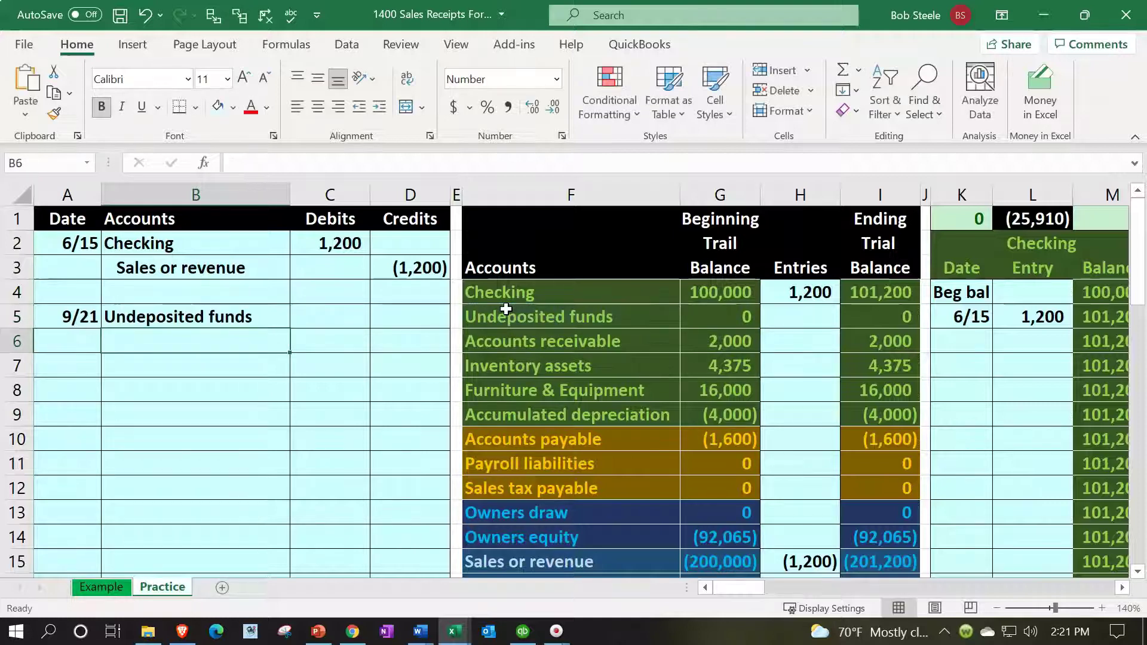
Enter Sales or revenue as the credit account in B6 by referencing F15 of the trial balance.
text(=)
key(Down)
key(Down)
key(Down)
key(Down)
key(Down)
key(Down)
key(Down)
key(Down)
key(Right)
key(Right)
key(Right)
key(Right)
key(Down)
key(Return)
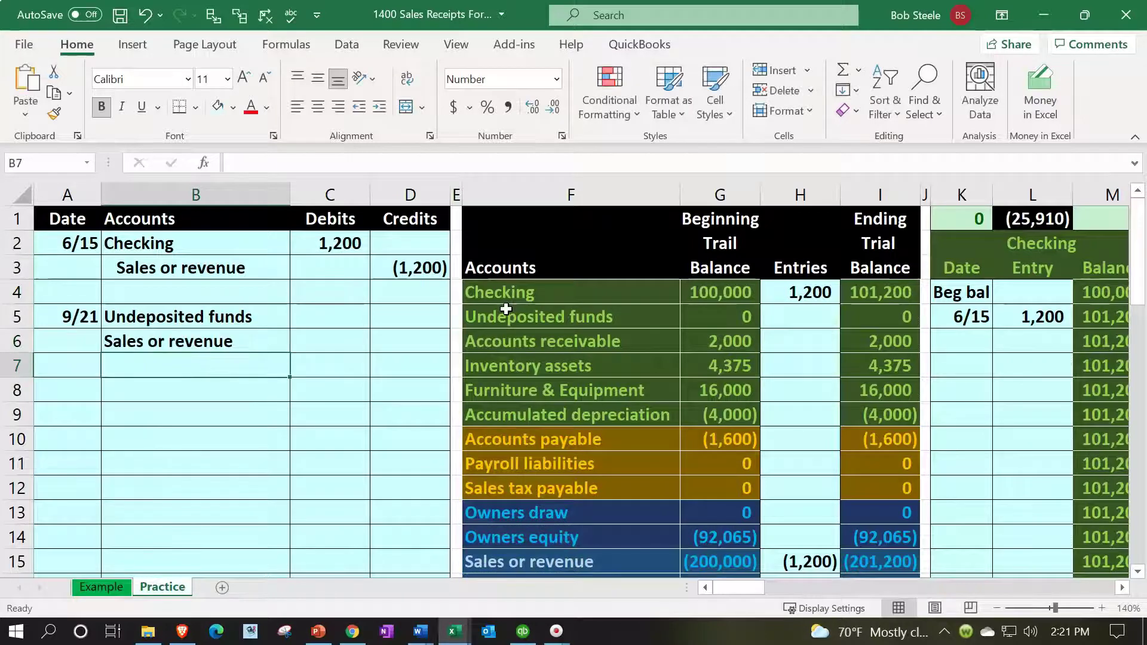
Enter the 900 debit for Undeposited funds in C5 and the matching credit as =-C5 in D6.
key(Up)
key(Up)
key(Right)
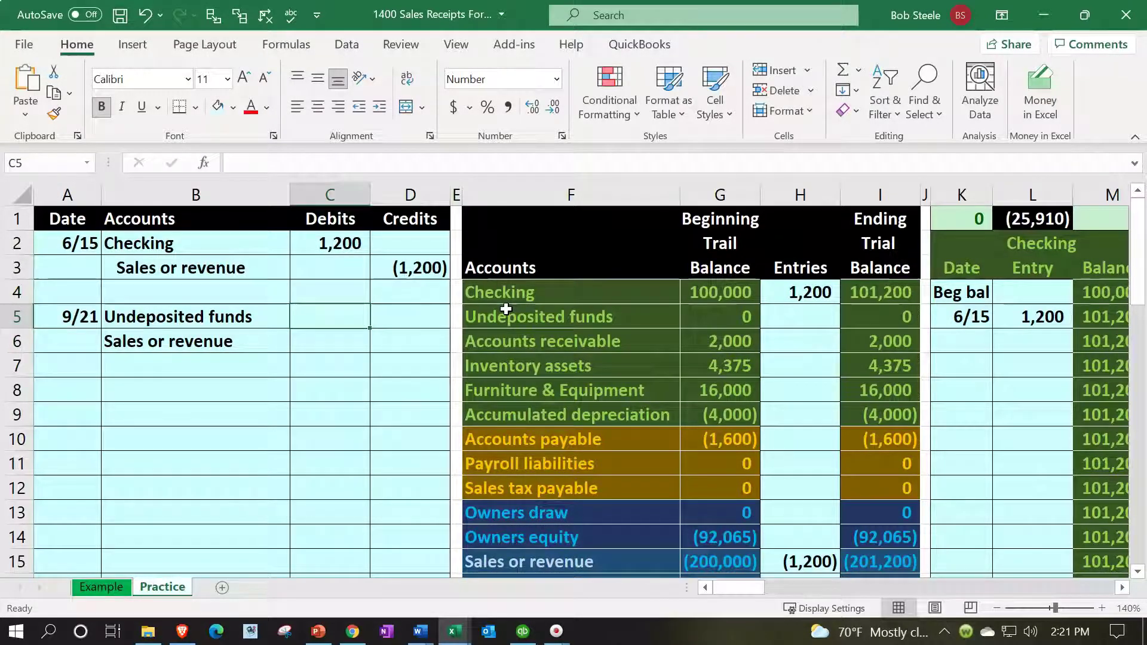
text(900)
key(Return)
key(Right)
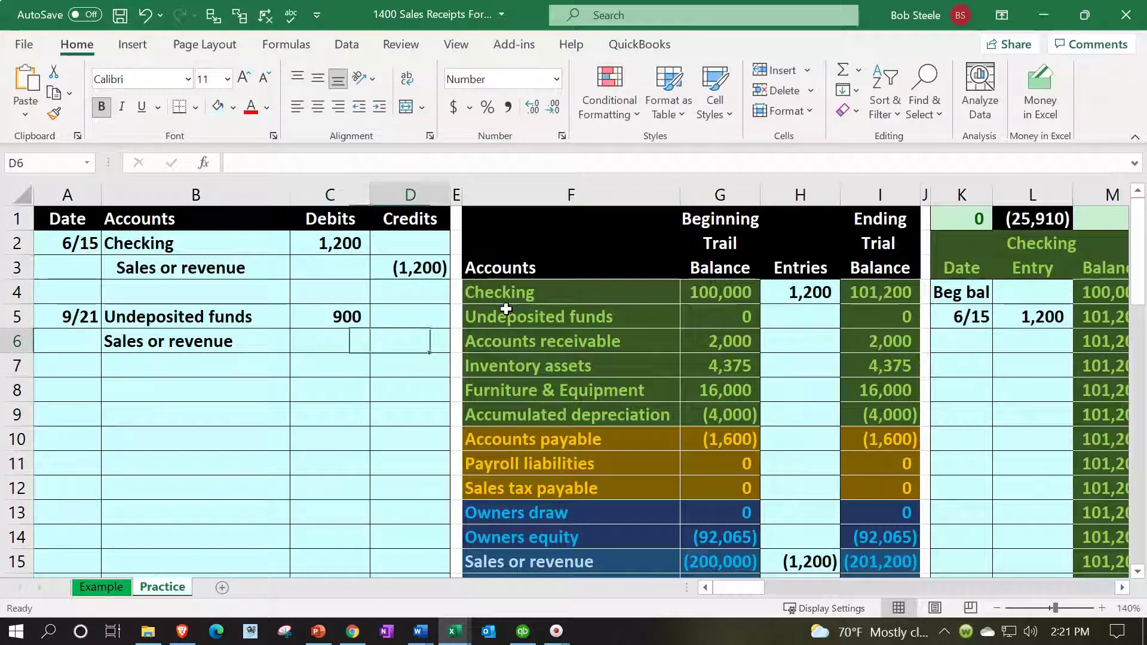
text(=-)
key(Left)
key(Up)
key(Return)
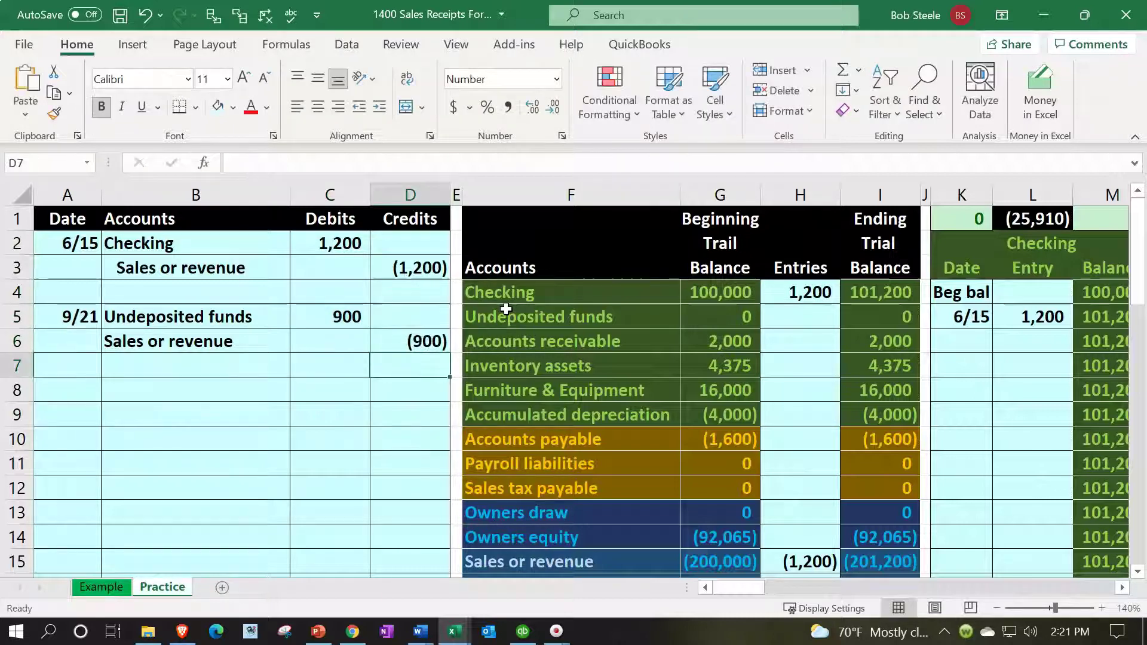
Indent the Sales or revenue account name in B6 one level.
key(Left)
key(Left)
key(Up)
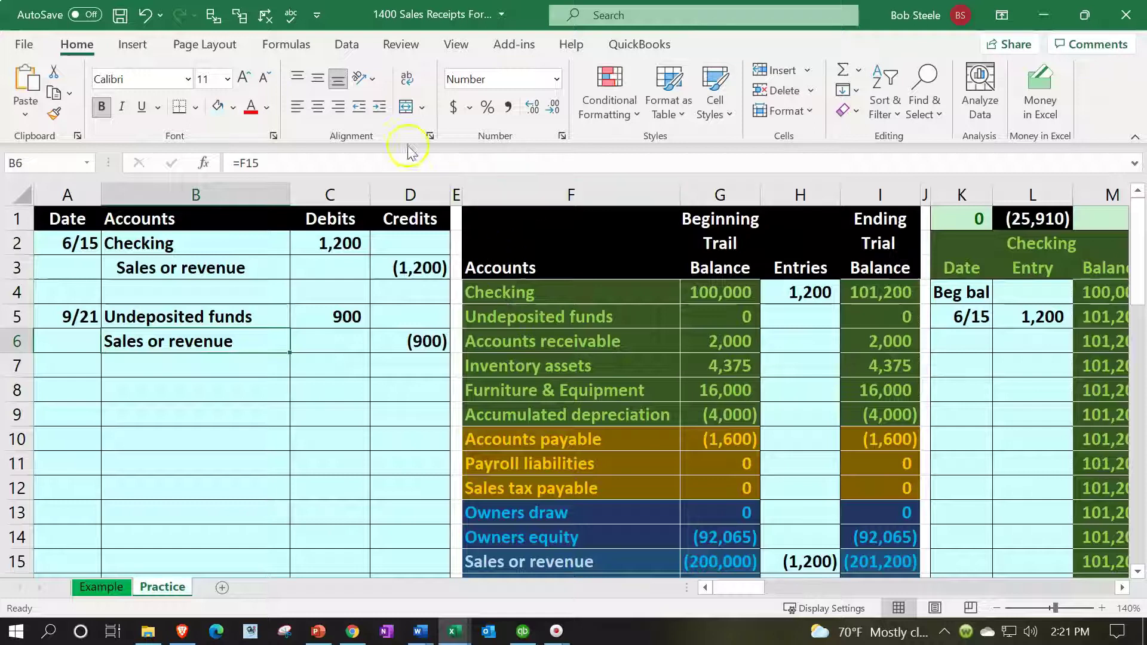
click(379, 107)
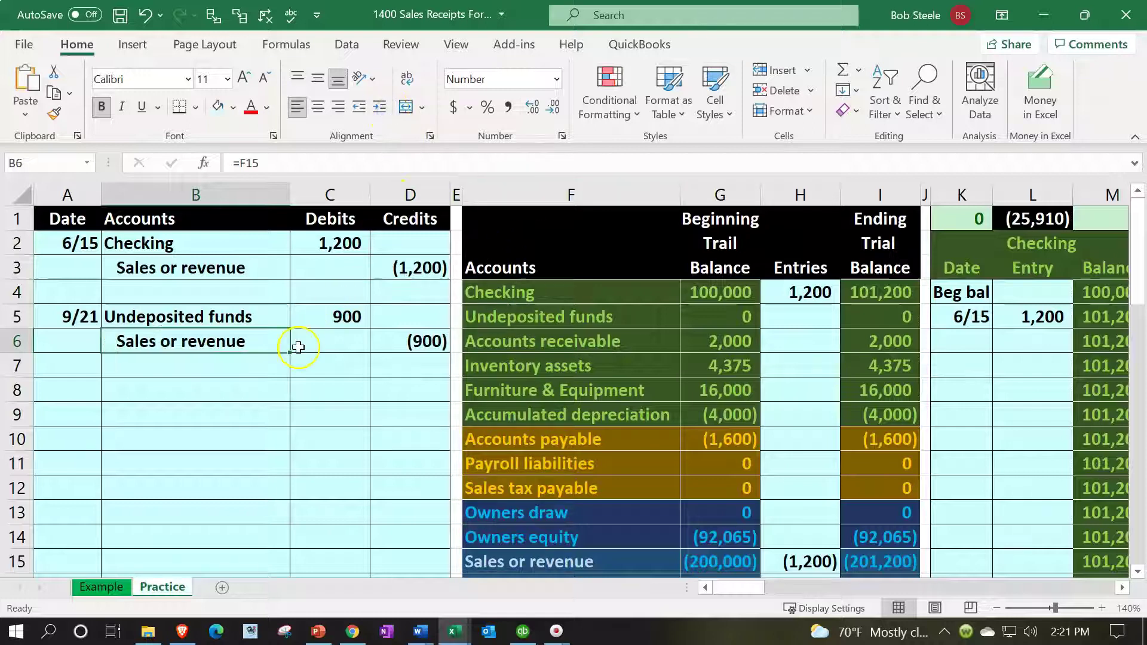
Post the Undeposited funds debit to the trial balance by entering =C5 in H5.
click(273, 314)
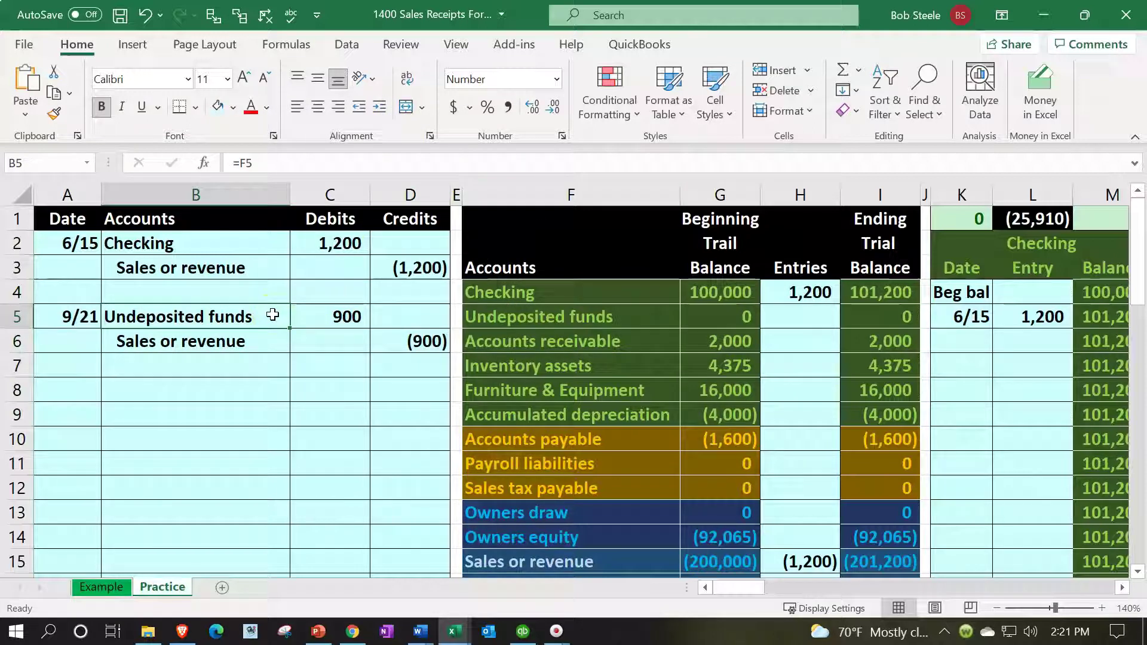
key(Right)
key(Right)
key(Right)
key(Right)
key(Right)
key(Right)
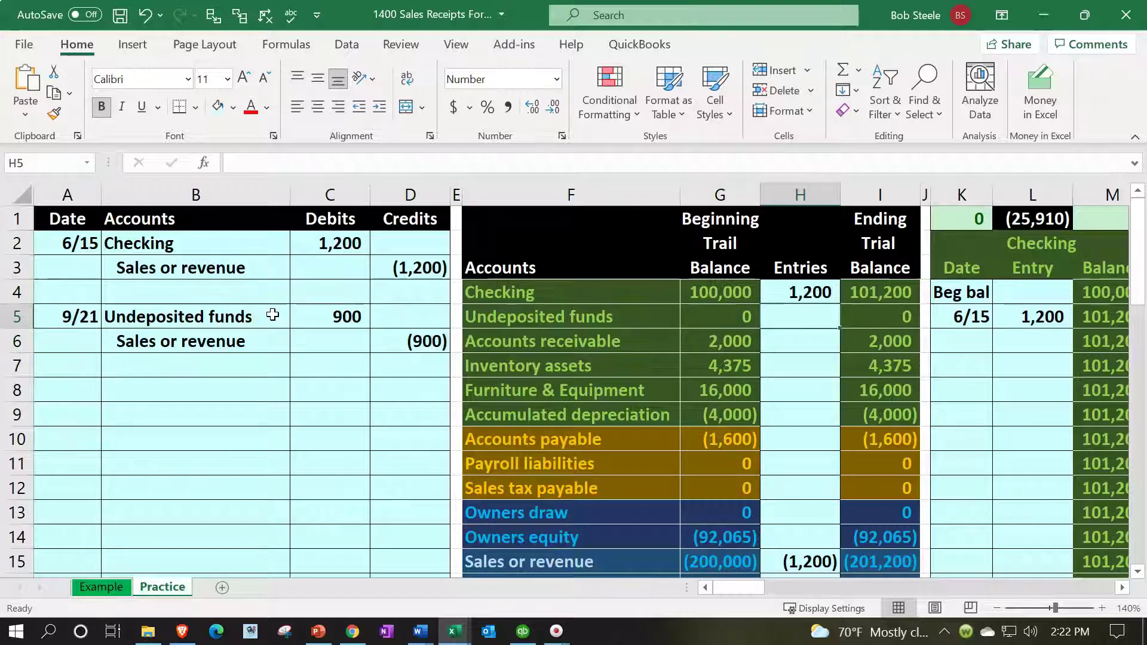
text(=)
key(Down)
key(Down)
key(Left)
key(Left)
key(Left)
key(Left)
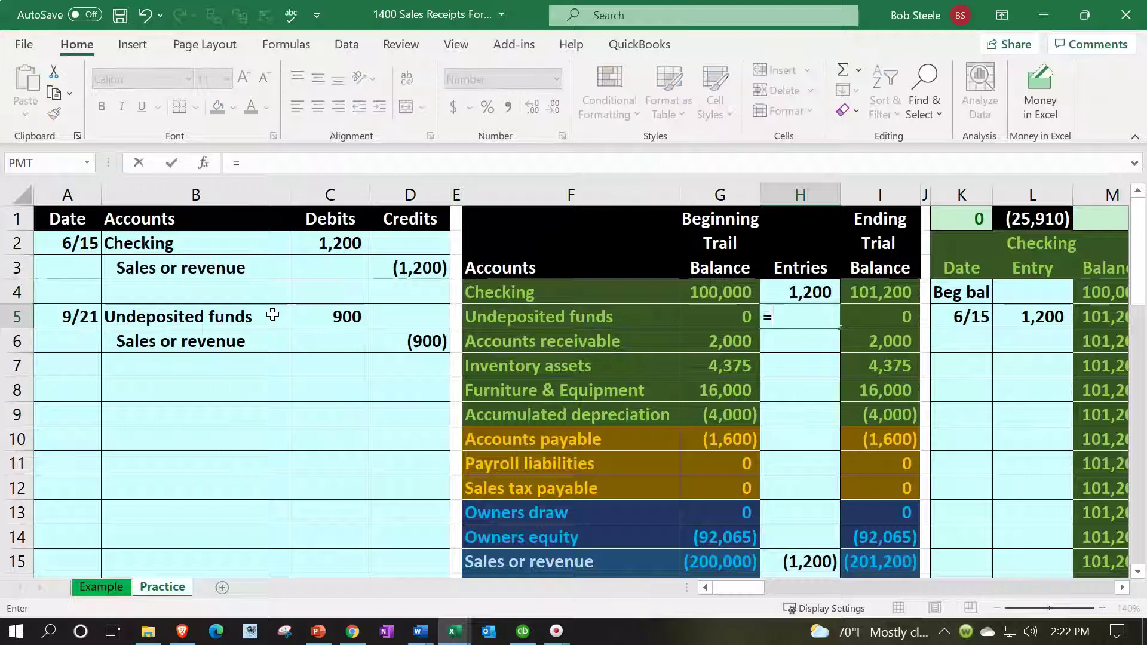
key(Left)
key(Up)
key(Up)
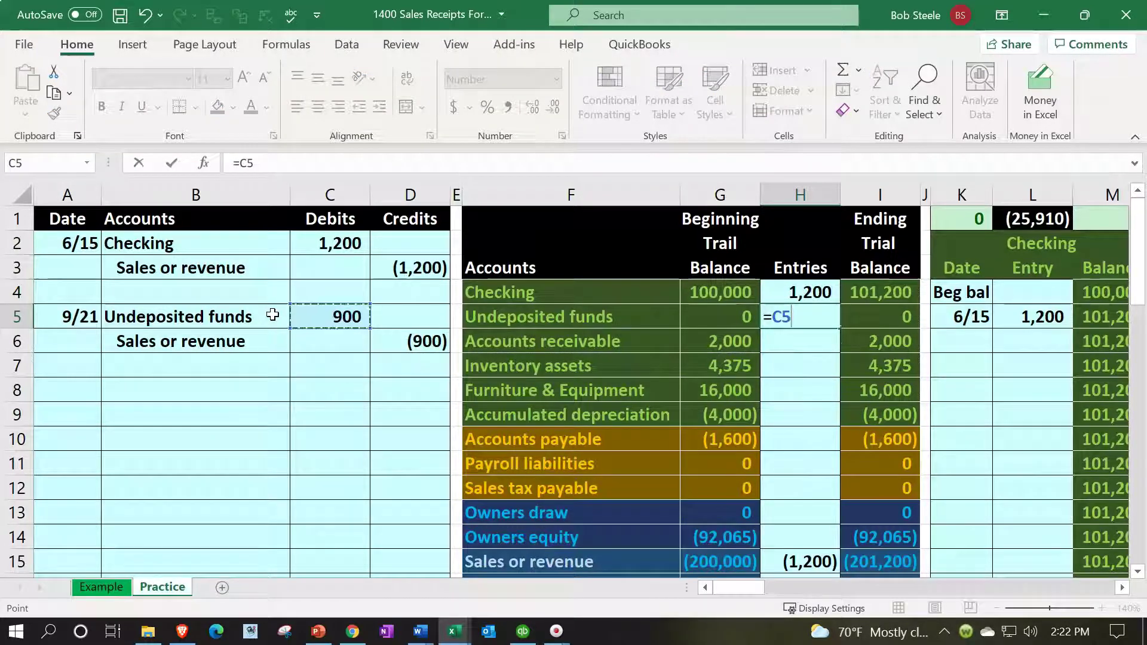
key(Return)
Add the second sales credit to the trial balance by extending the Sales or revenue formula in H15 to =D3+D6.
drag(110, 338, 410, 341)
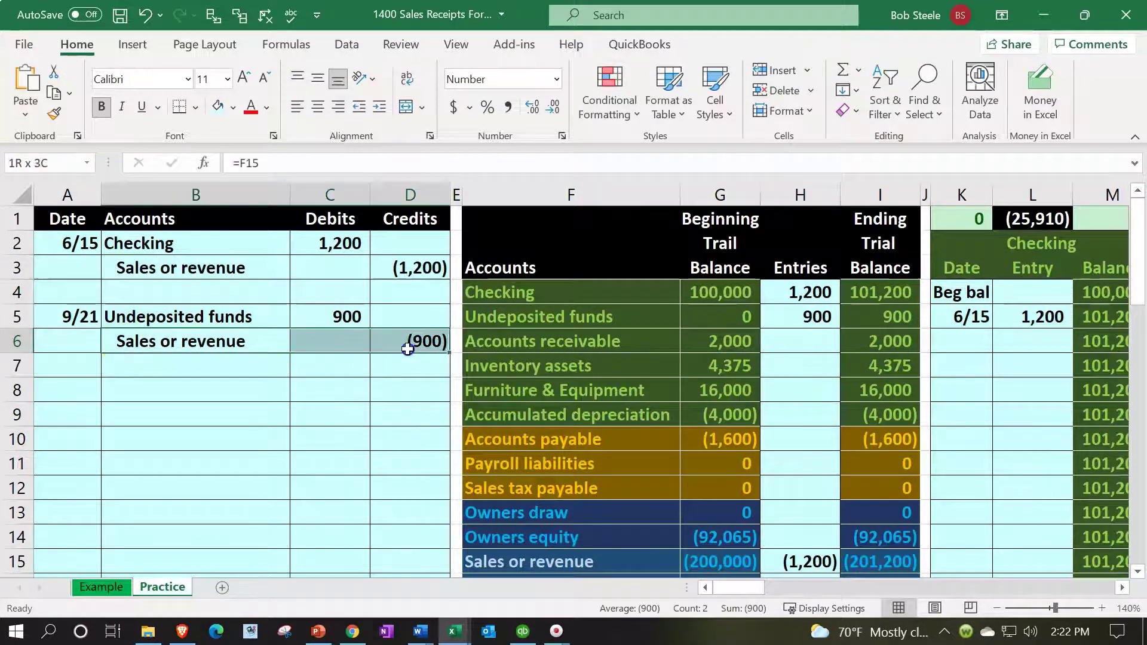
scroll(693, 565, down, 1)
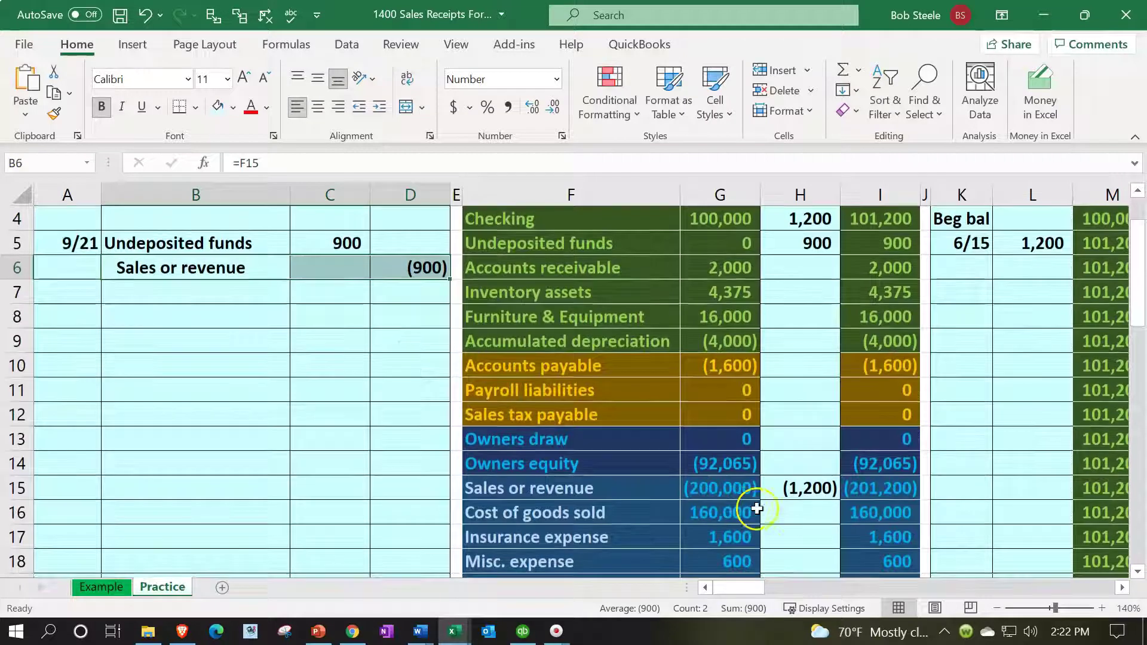
click(793, 488)
text(=D3)
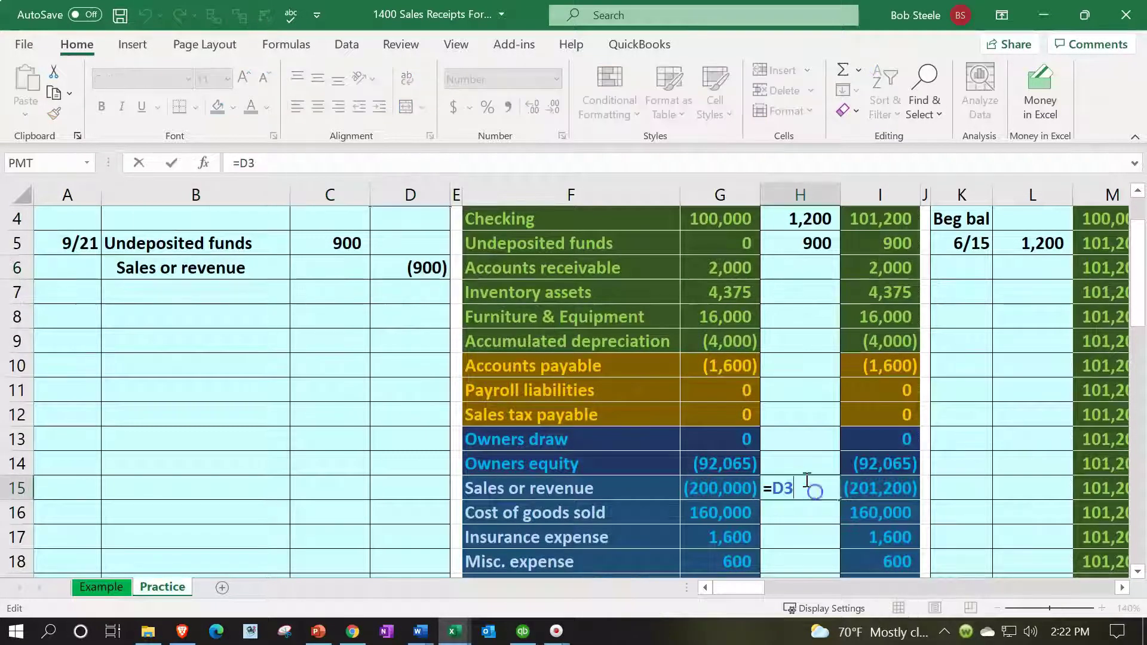
text(+)
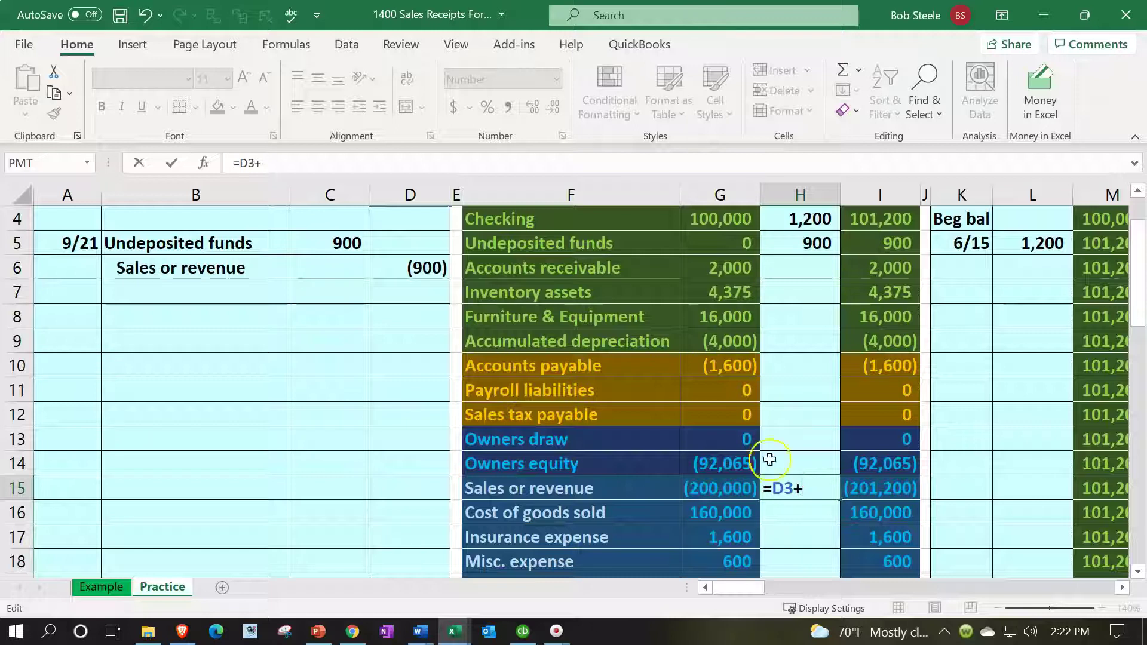
click(420, 269)
key(Return)
key(Up)
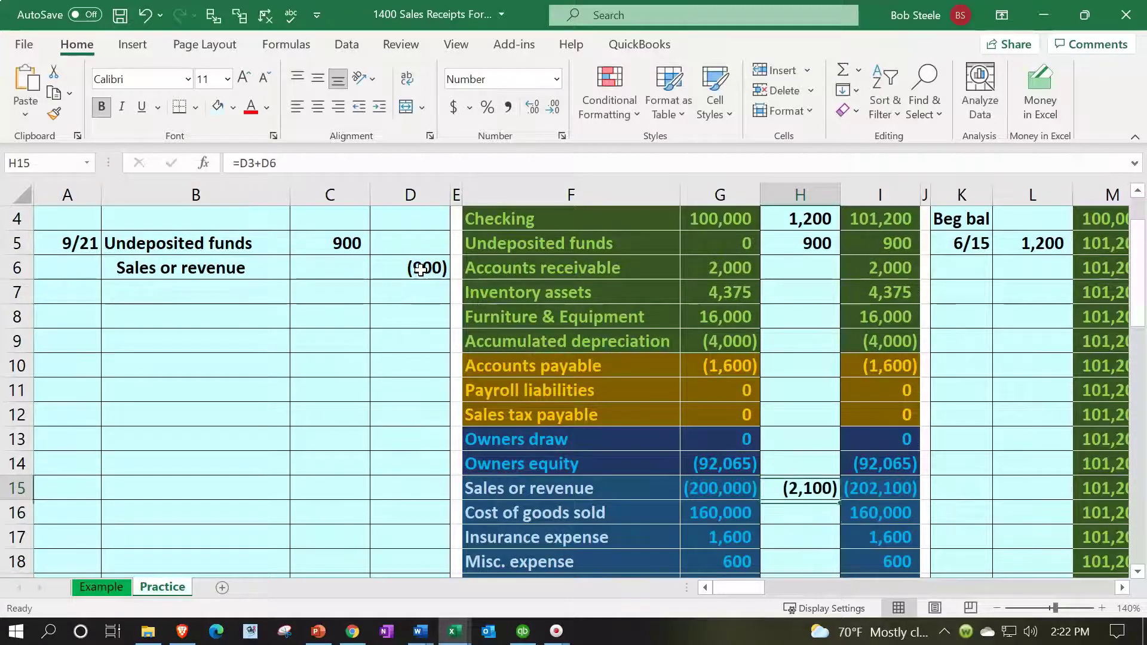
Review the Sales or revenue row of the trial balance across its beginning, entries and ending columns.
key(Left)
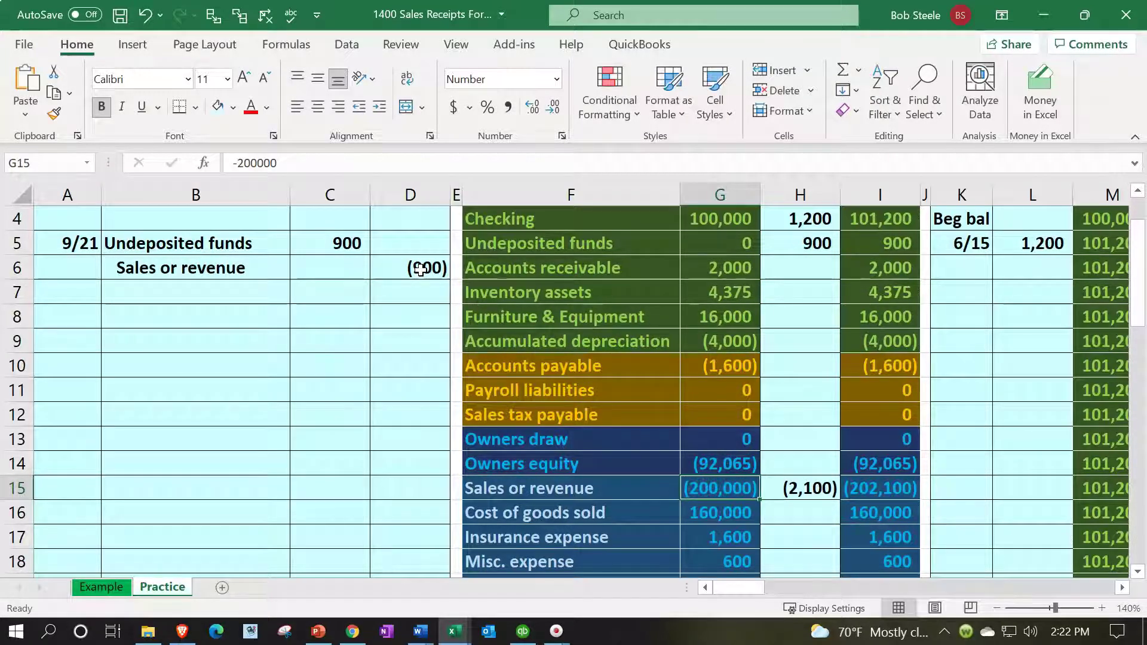
key(Right)
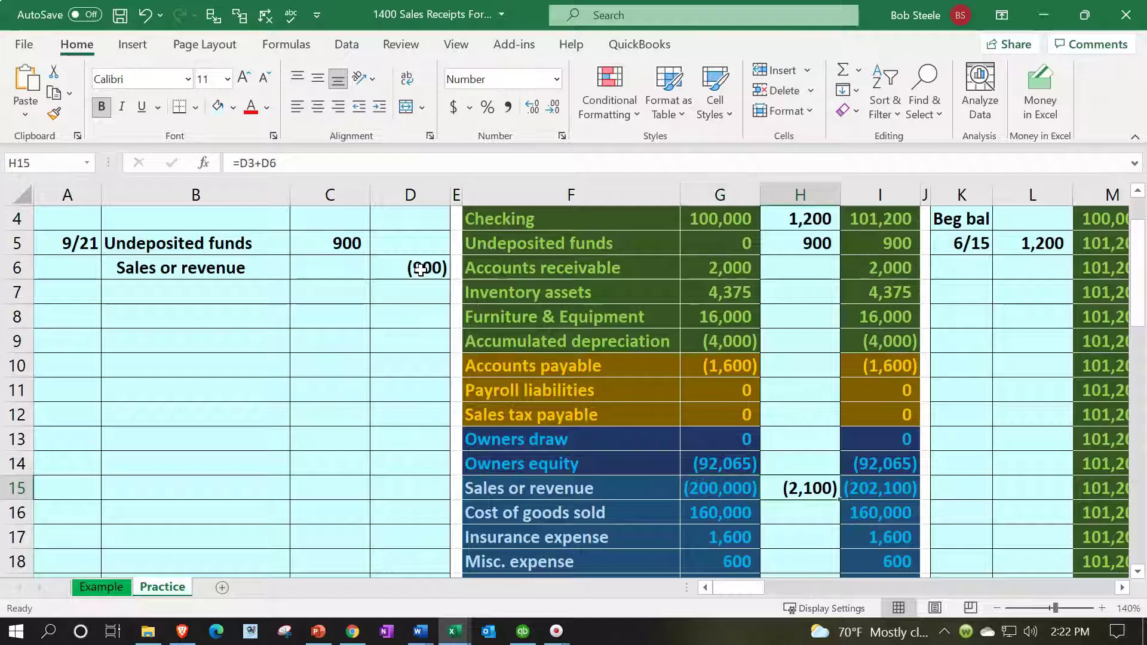
key(Right)
key(Up)
key(Up)
key(Up)
key(Up)
key(Up)
key(Up)
key(Up)
key(Up)
key(Up)
key(Up)
key(Up)
key(Up)
key(Up)
key(Up)
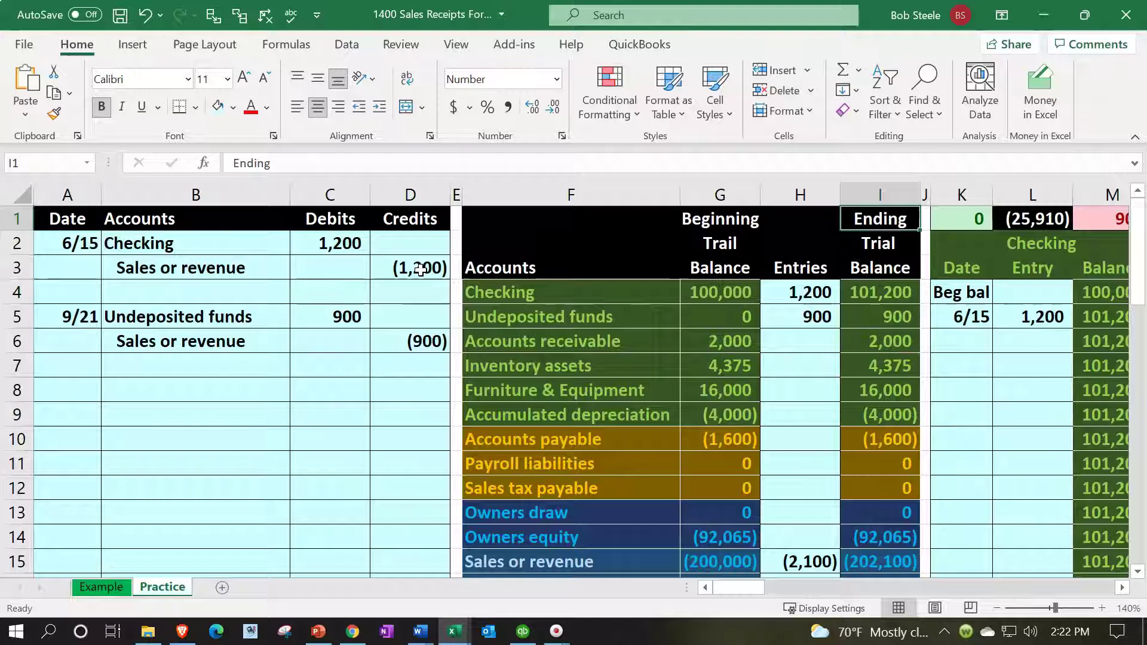
Enter the date 6/30 in O5 of the Undeposited funds ledger account.
drag(281, 314, 306, 313)
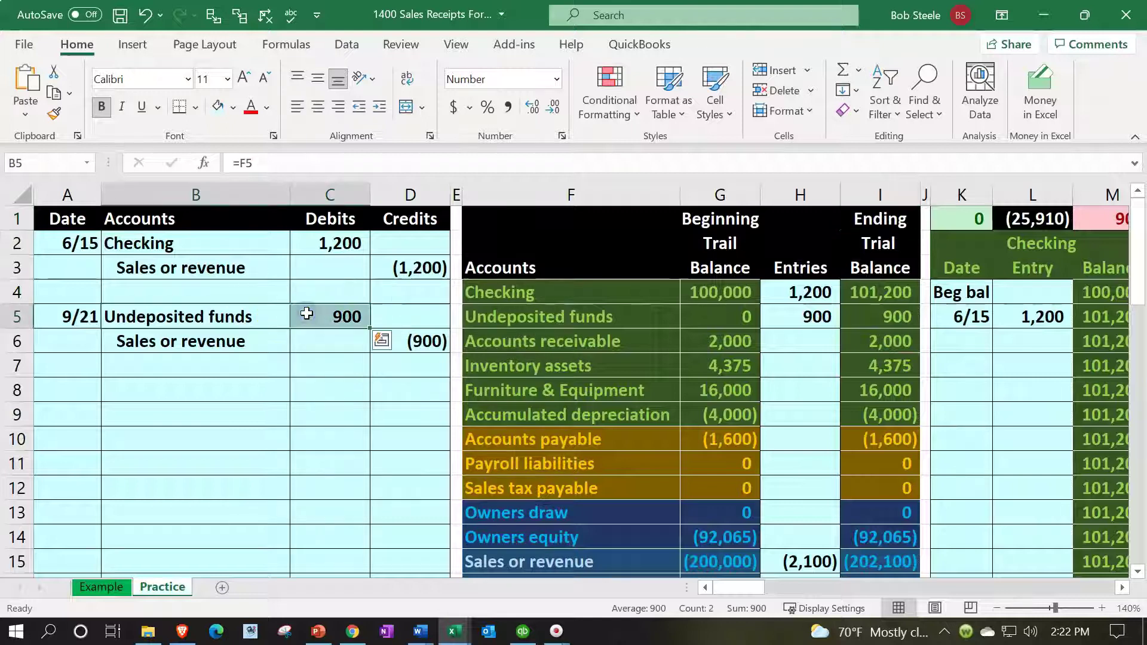
key(Right)
key(Right)
key(Right)
key(Right)
key(Right)
key(Right)
key(Right)
key(Right)
key(Right)
key(Right)
key(Right)
key(Right)
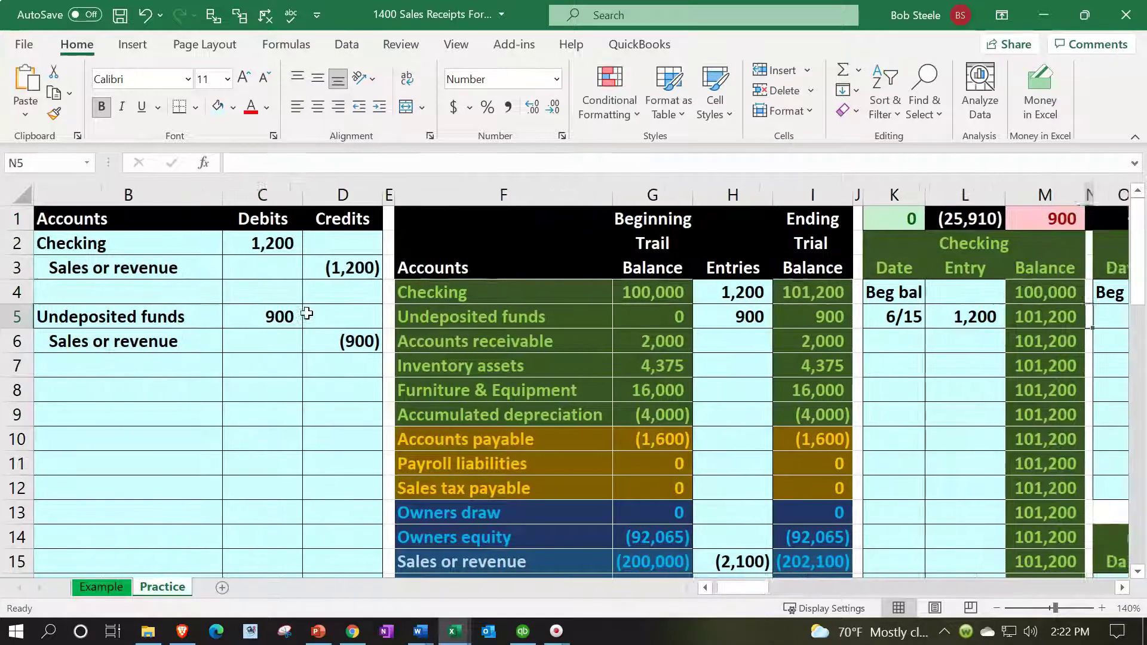
key(Right)
key(Right)
key(Right)
key(Right)
key(Right)
key(Left)
key(Left)
key(Left)
key(Left)
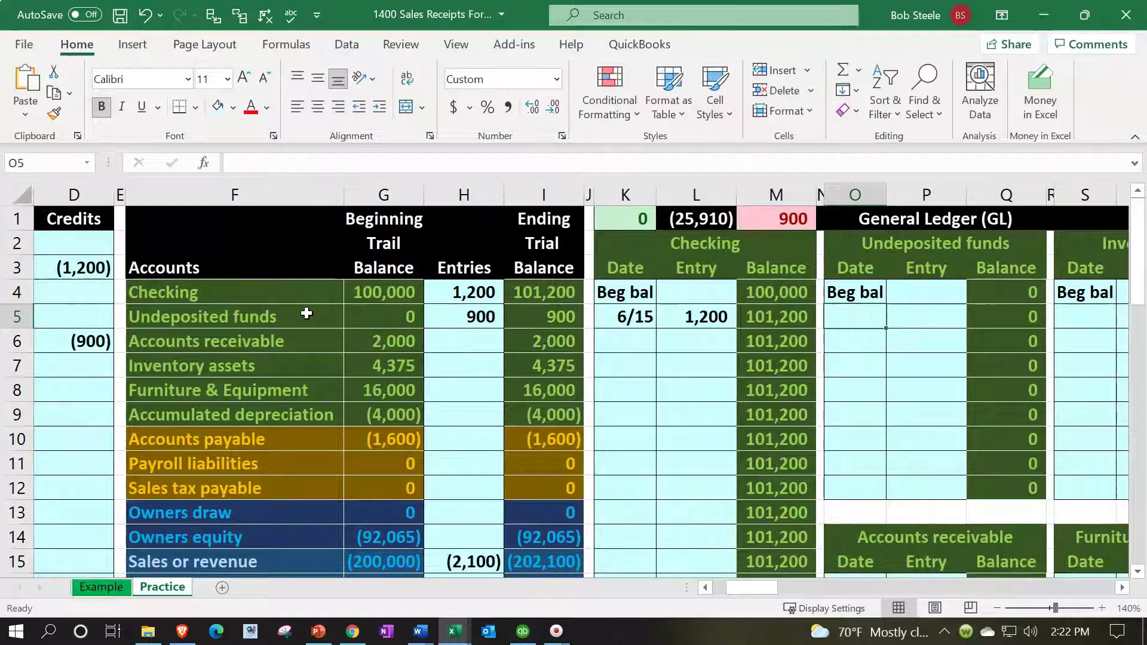
text(6/30)
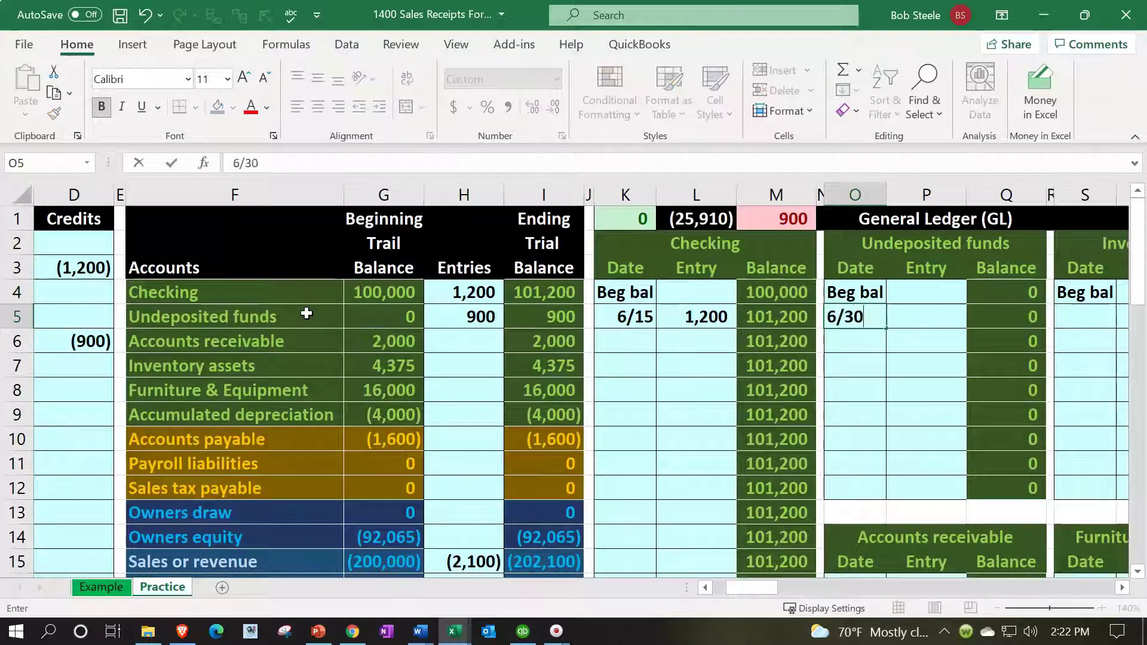
key(Return)
Post the Undeposited funds debit to the general ledger by entering =C5 in P5.
key(Right)
key(Up)
text(=)
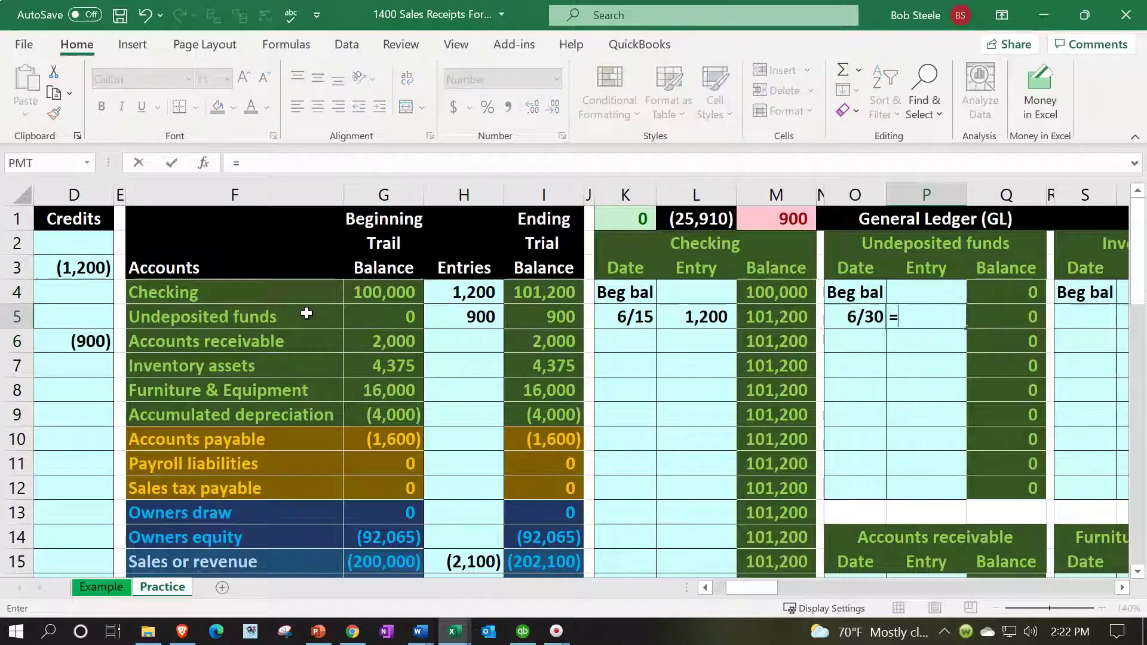
key(Left)
key(Left)
key(Left)
key(Left)
key(Left)
key(Left)
key(Left)
key(Left)
key(Left)
key(Left)
key(Left)
key(Left)
key(Left)
key(Left)
key(Left)
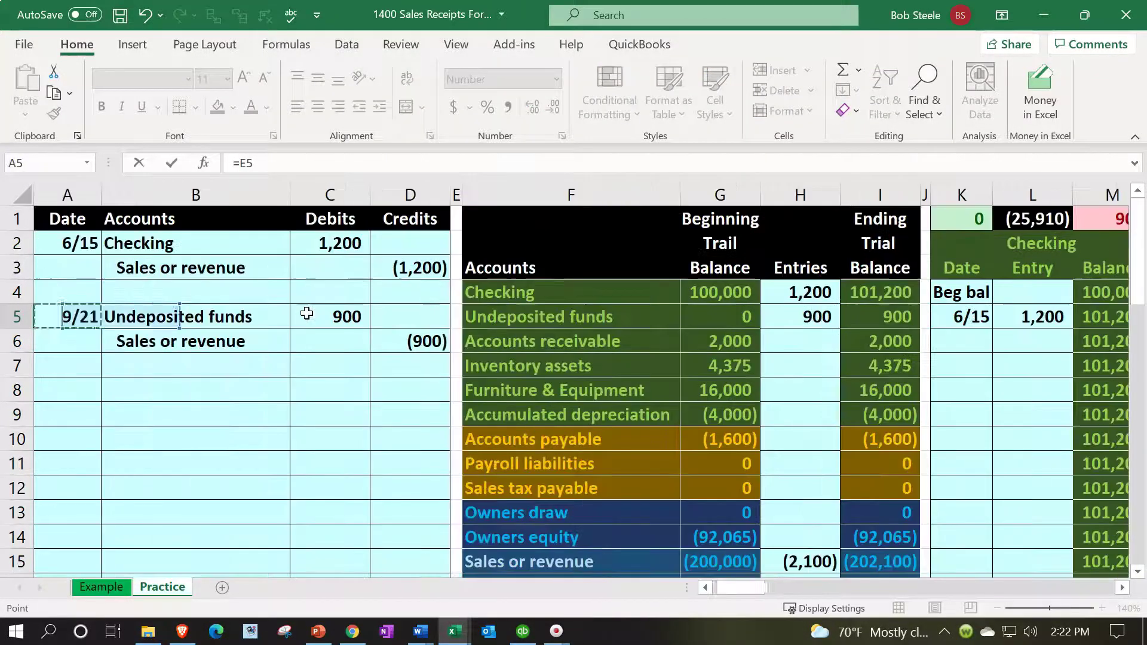
key(Right)
key(Right)
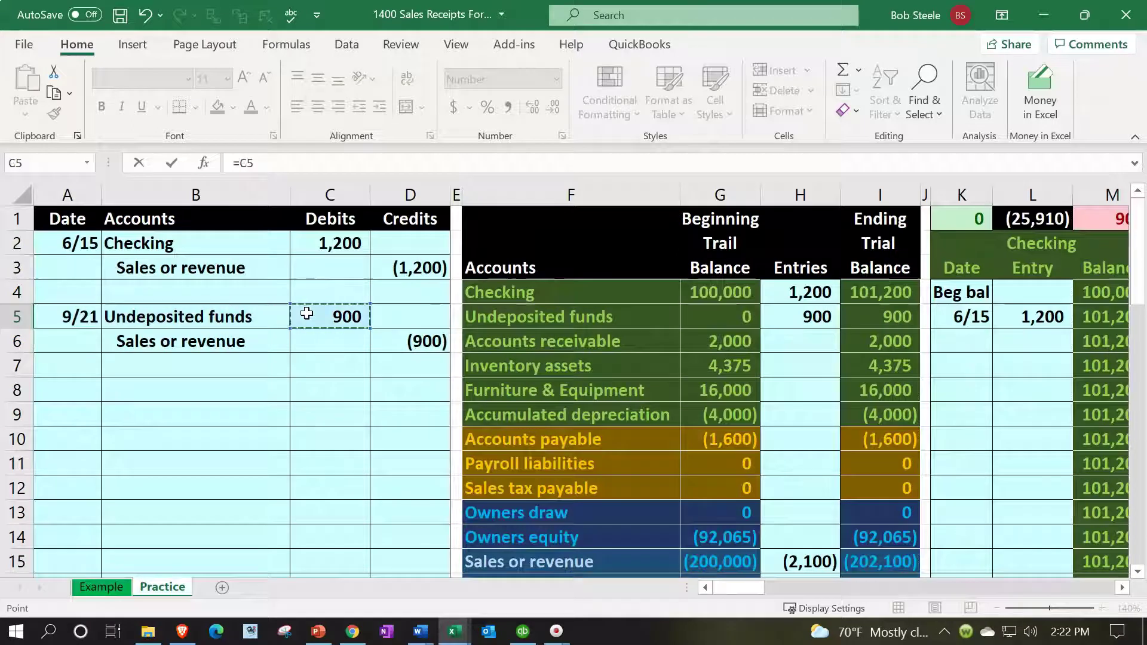
key(Return)
Check the Undeposited funds ledger balance in Q5 against the ending trial balance in I5, and examine the ledger check total in K1.
key(Left)
key(Left)
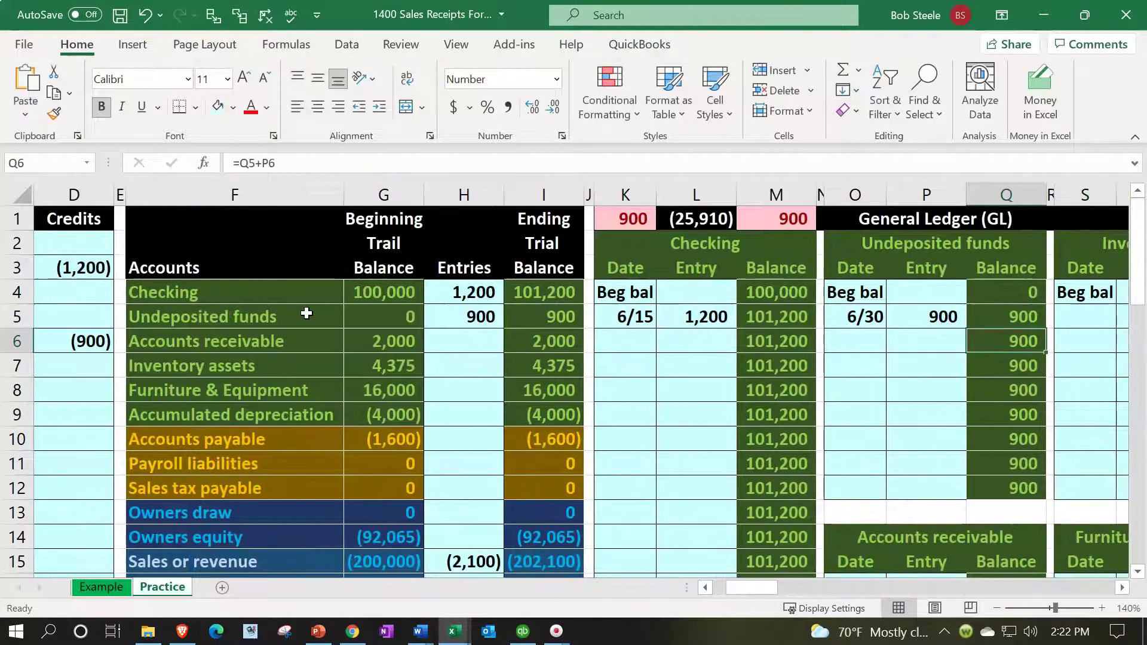
key(Up)
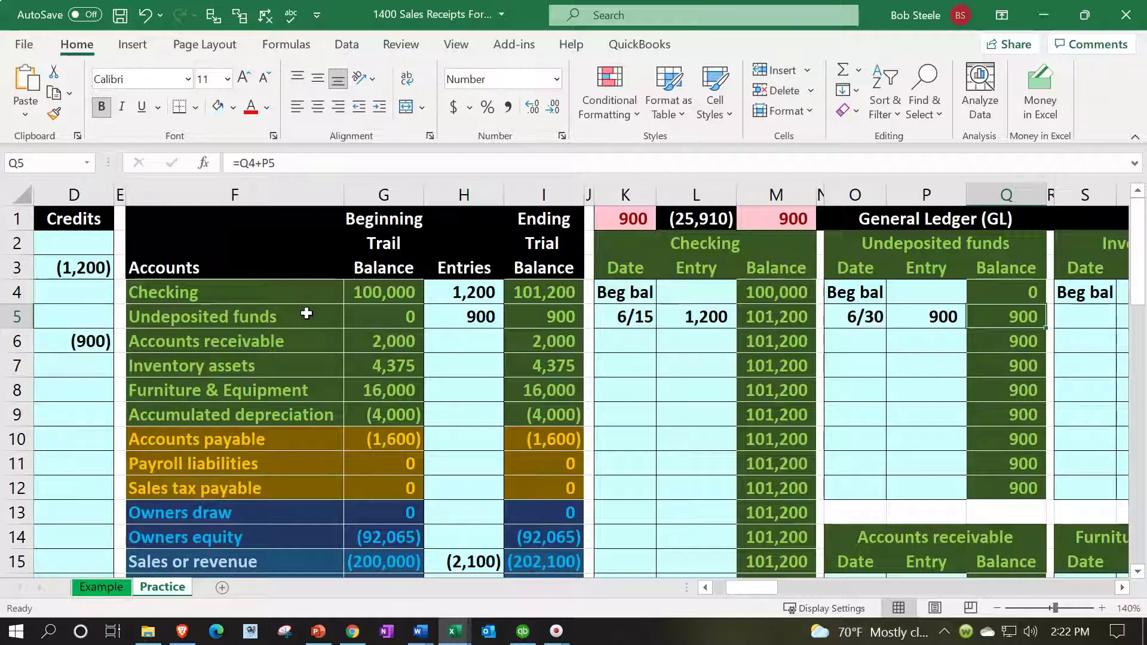
key(Left)
key(Left)
key(Left)
key(Left)
key(Left)
key(Left)
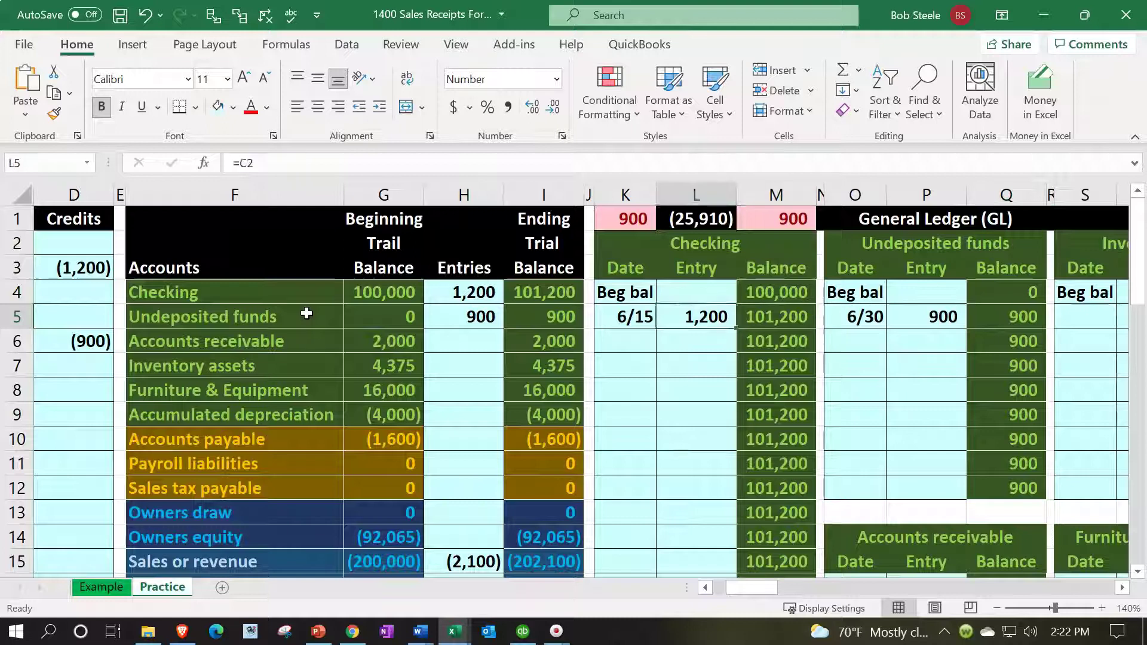
key(Up)
key(Up)
key(Up)
key(Up)
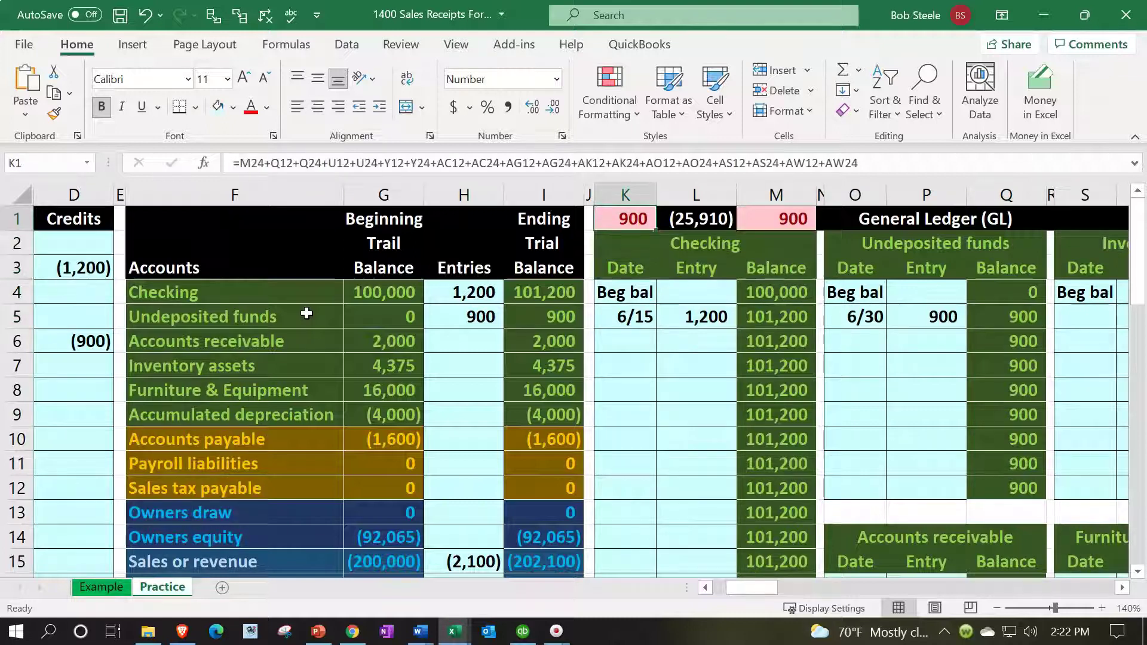
key(Left)
key(Left)
key(Left)
key(Left)
key(Left)
key(Left)
key(Left)
key(Left)
key(Left)
key(Left)
key(Down)
key(Down)
key(Down)
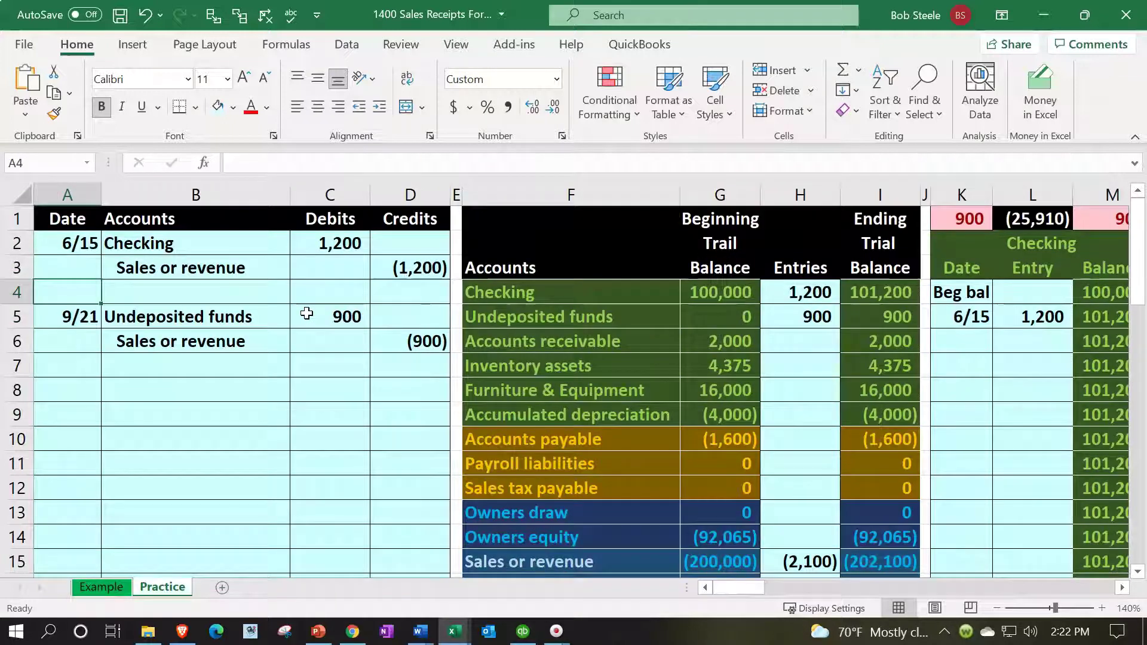
click(896, 312)
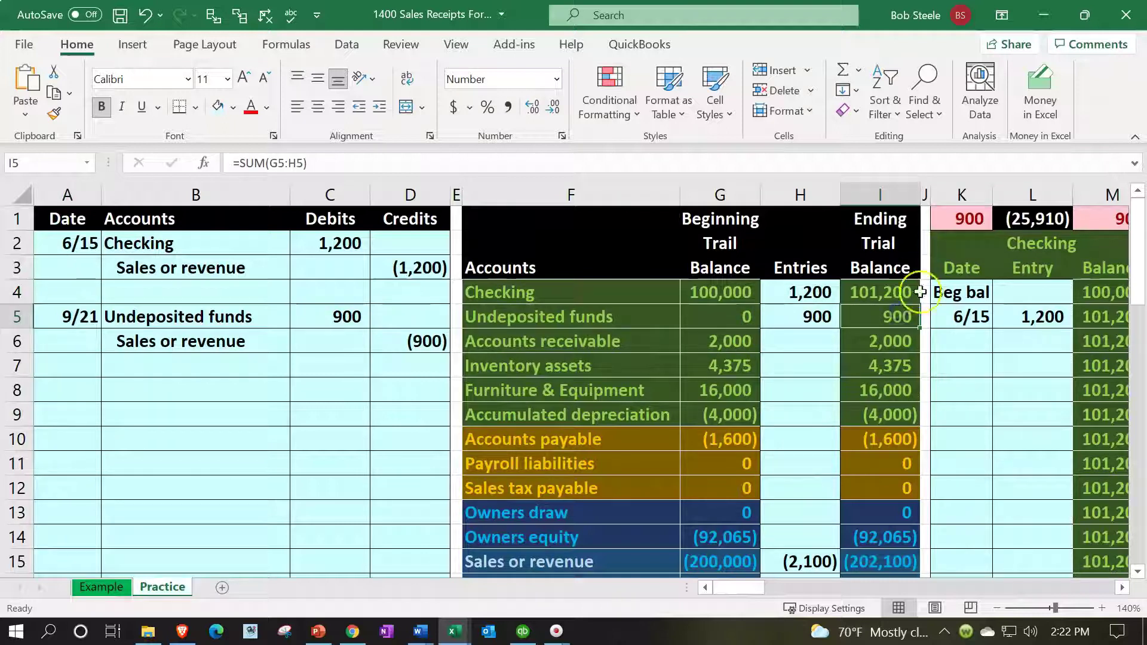
click(957, 222)
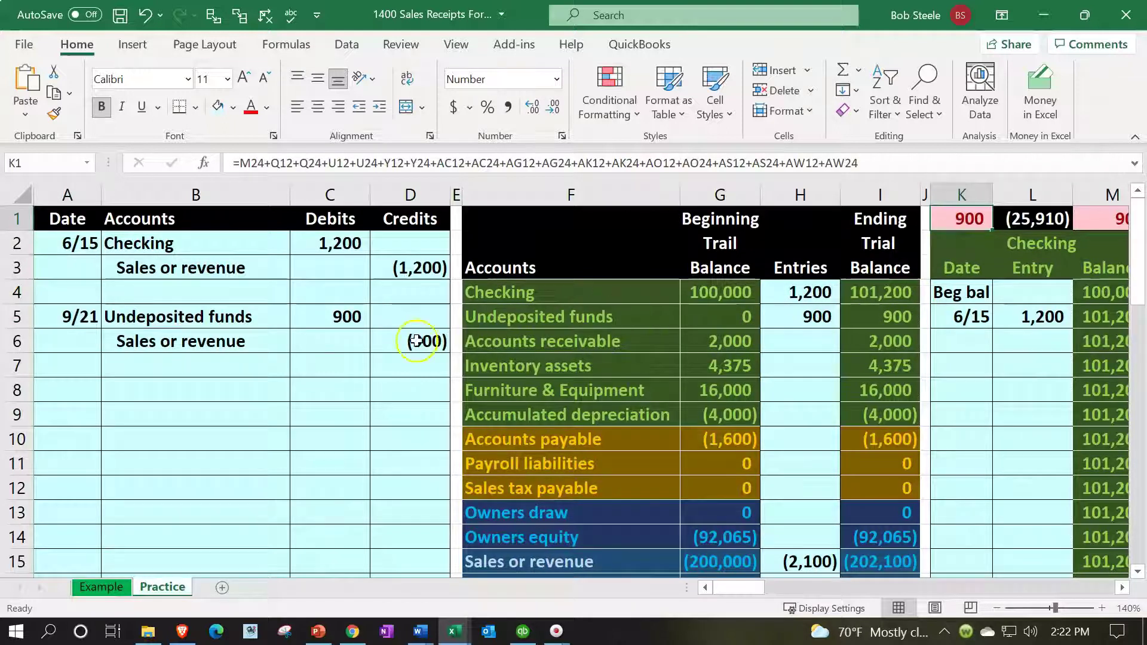
Enter the date 6/30 in AI6 of the Sales or revenue ledger account.
drag(239, 340, 381, 333)
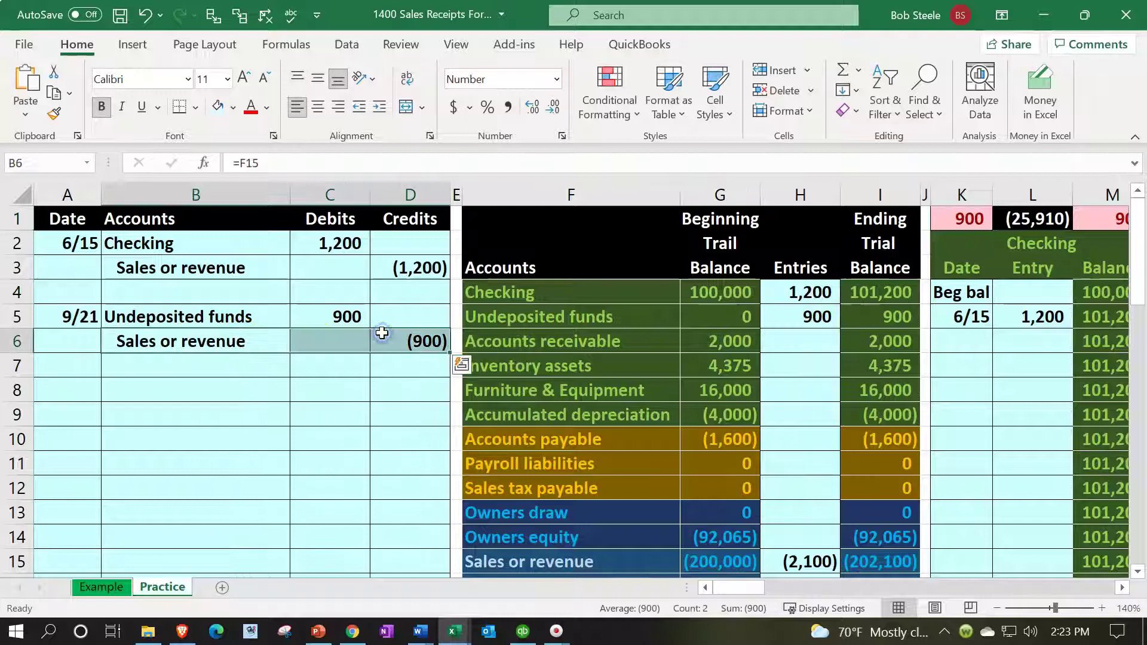
click(485, 558)
click(672, 344)
key(Right)
key(Right)
key(Right)
key(Right)
key(Right)
key(Right)
key(Right)
key(Right)
key(Right)
key(Right)
key(Right)
key(Right)
key(Right)
key(Right)
key(Right)
key(Right)
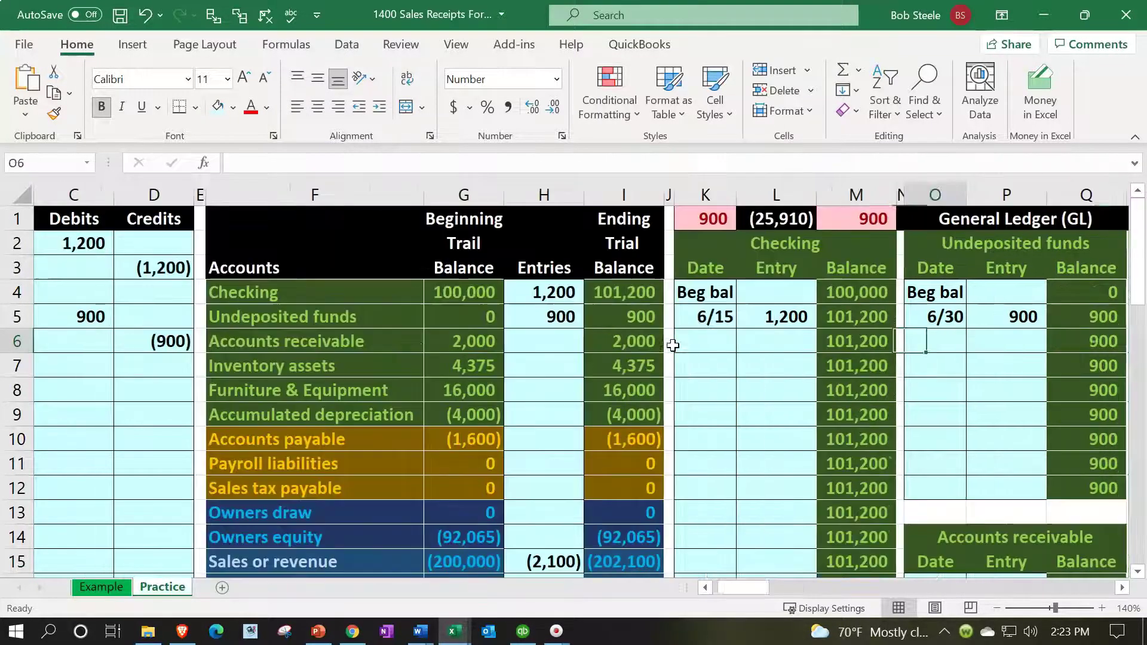
key(Right)
key(Right)
key(Right)
key(Right)
key(Right)
key(Right)
key(Right)
key(Right)
key(Right)
key(Right)
key(Right)
key(Right)
key(Right)
key(Right)
key(Right)
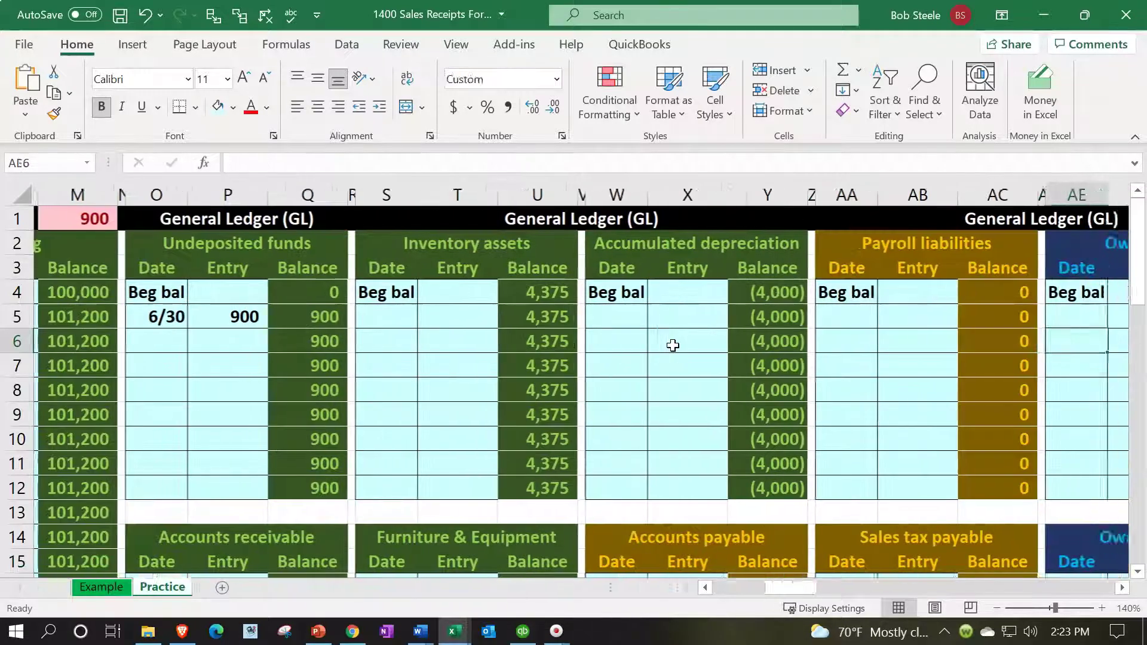
key(Right)
key(Right)
key(Right)
key(Right)
key(Left)
key(Left)
key(Left)
key(Left)
key(Left)
key(Left)
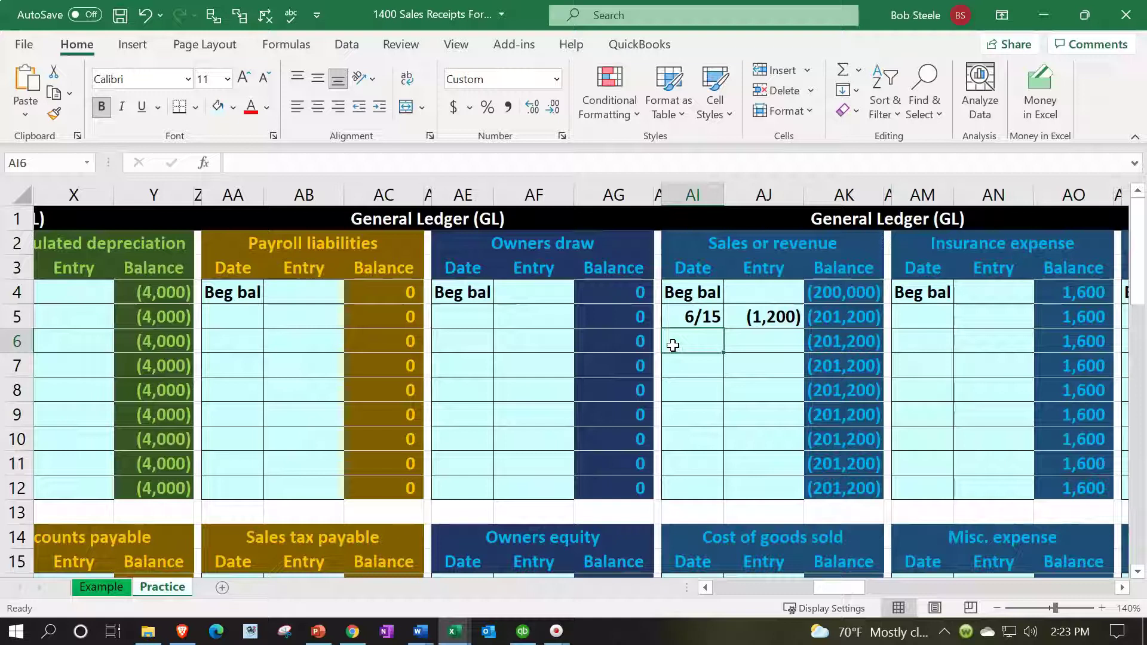
text(6/30)
key(Return)
Post the second sales credit to the Sales or revenue ledger account by entering =D6 in AJ6.
key(Up)
key(Right)
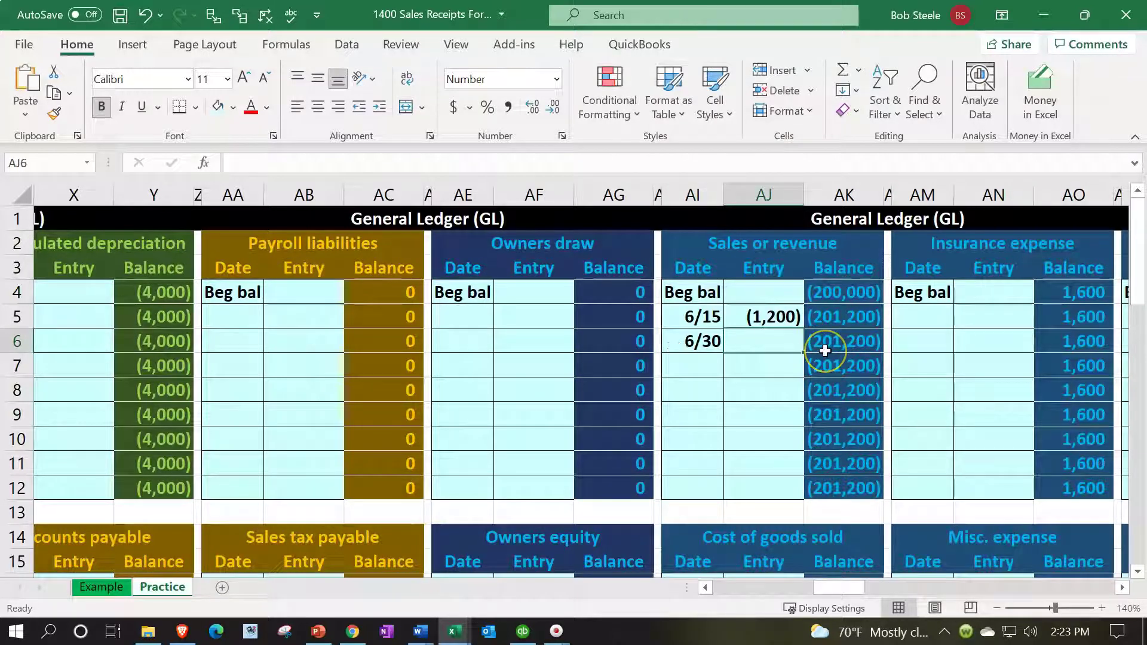
text(=)
key(Left)
key(Left)
key(Left)
key(Left)
key(Left)
key(Left)
key(Left)
key(Left)
key(Left)
key(Left)
key(Left)
key(Left)
key(Left)
key(Left)
key(Left)
key(Left)
key(Left)
key(Left)
key(Left)
key(Left)
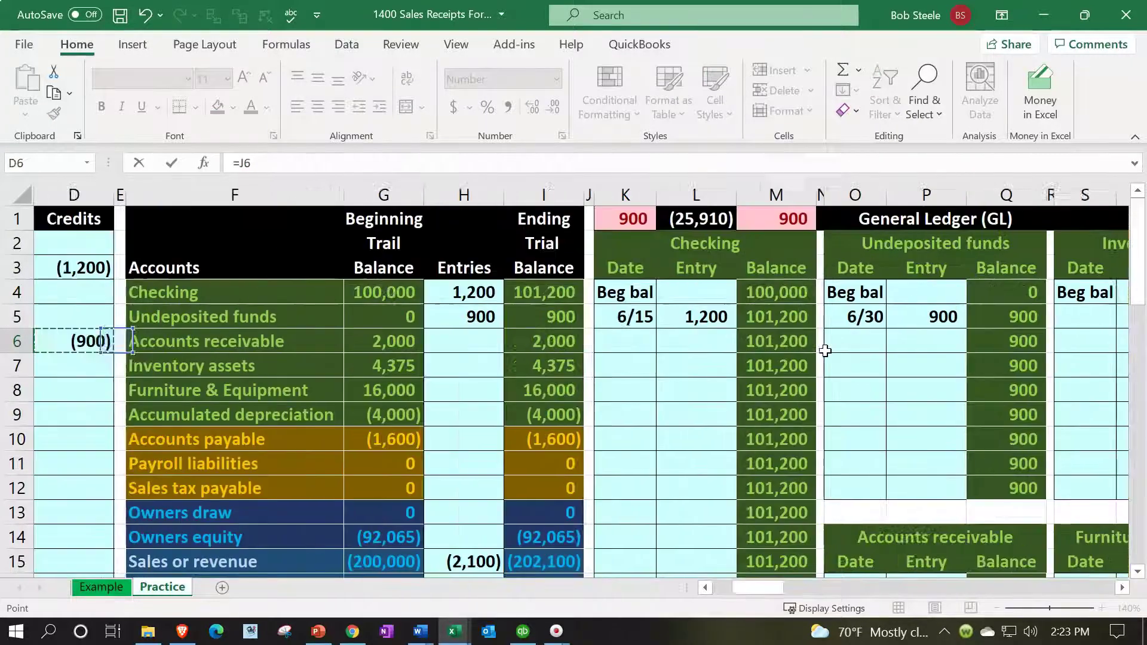
key(Left)
key(Left)
key(Left)
key(Right)
key(Right)
key(Right)
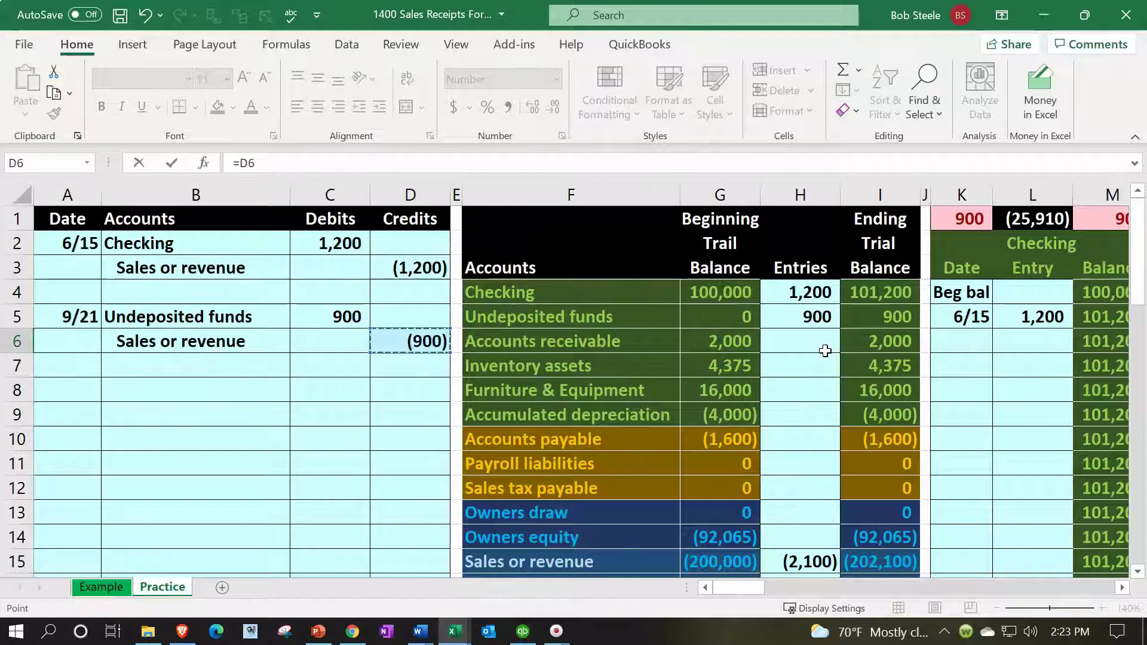
key(Return)
Trace the Sales or revenue ledger's running balance through AK5 and AK6, including the entry in AJ6.
key(Right)
key(Right)
key(Right)
key(Right)
key(Up)
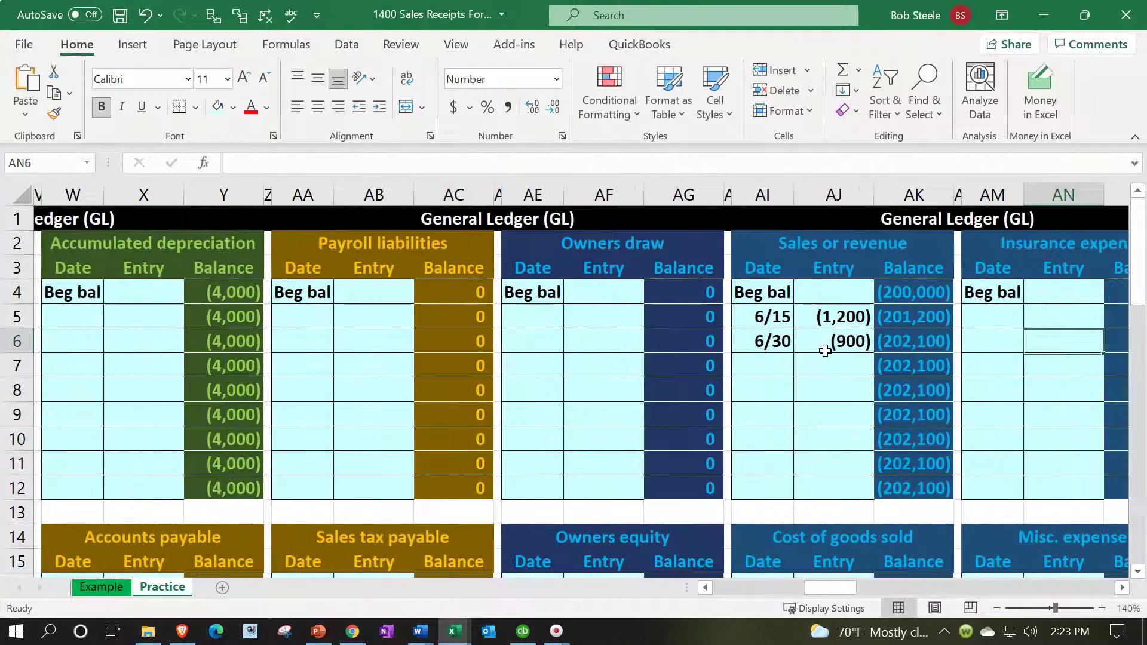
key(Up)
key(Up)
key(Up)
key(Left)
key(Left)
key(Down)
key(Left)
key(Left)
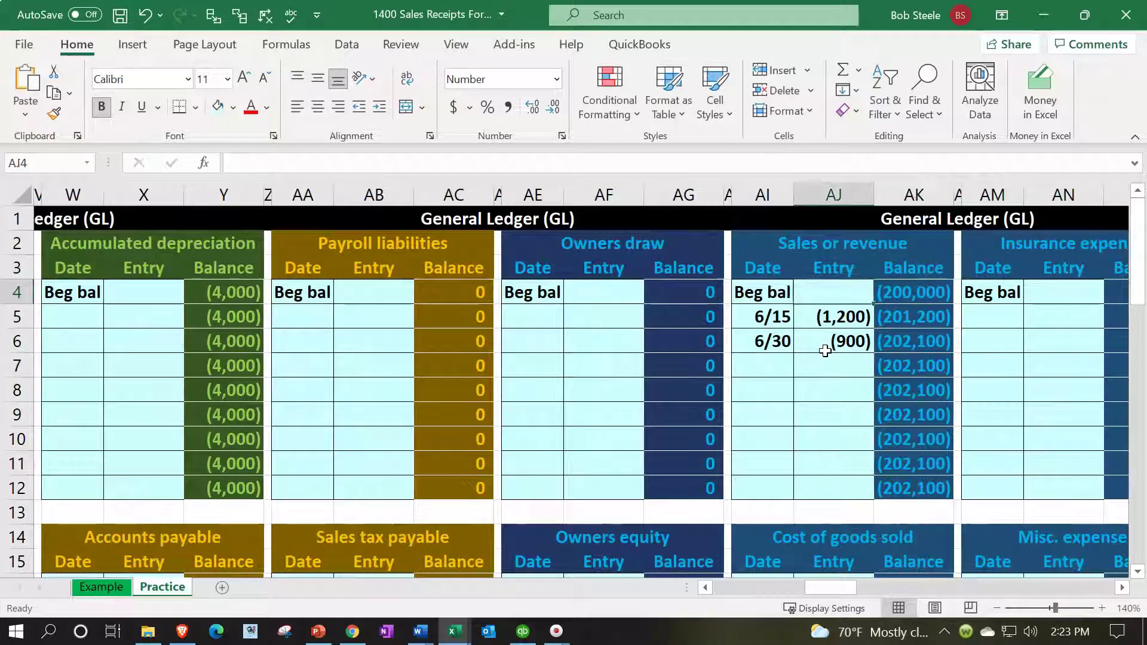
key(Down)
key(Right)
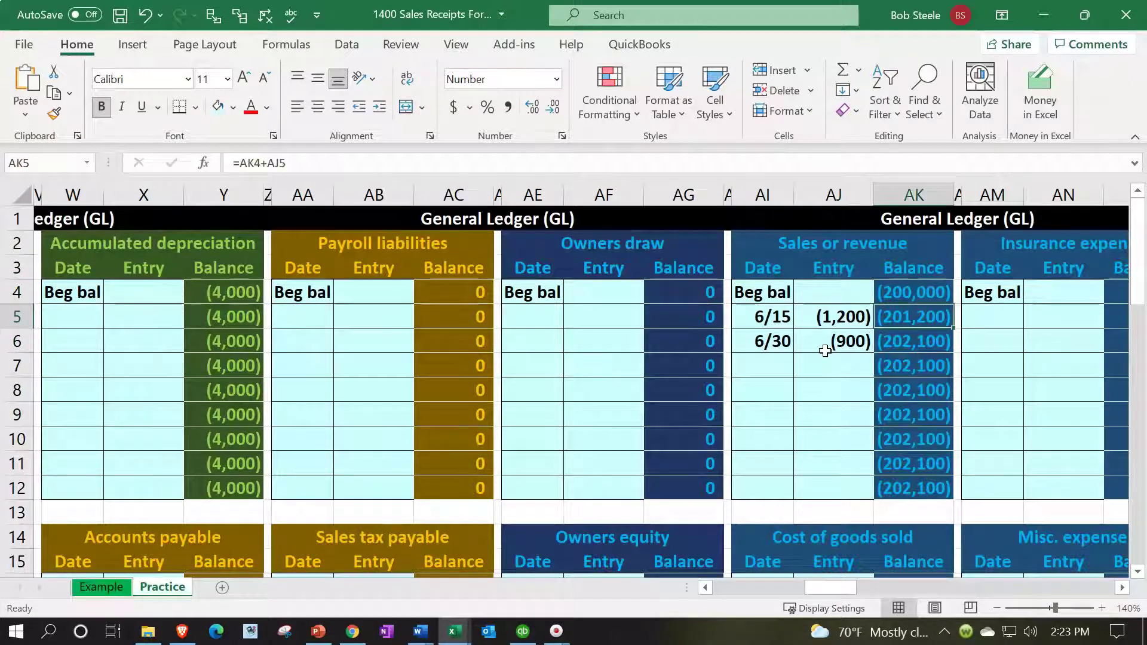
key(Down)
key(Left)
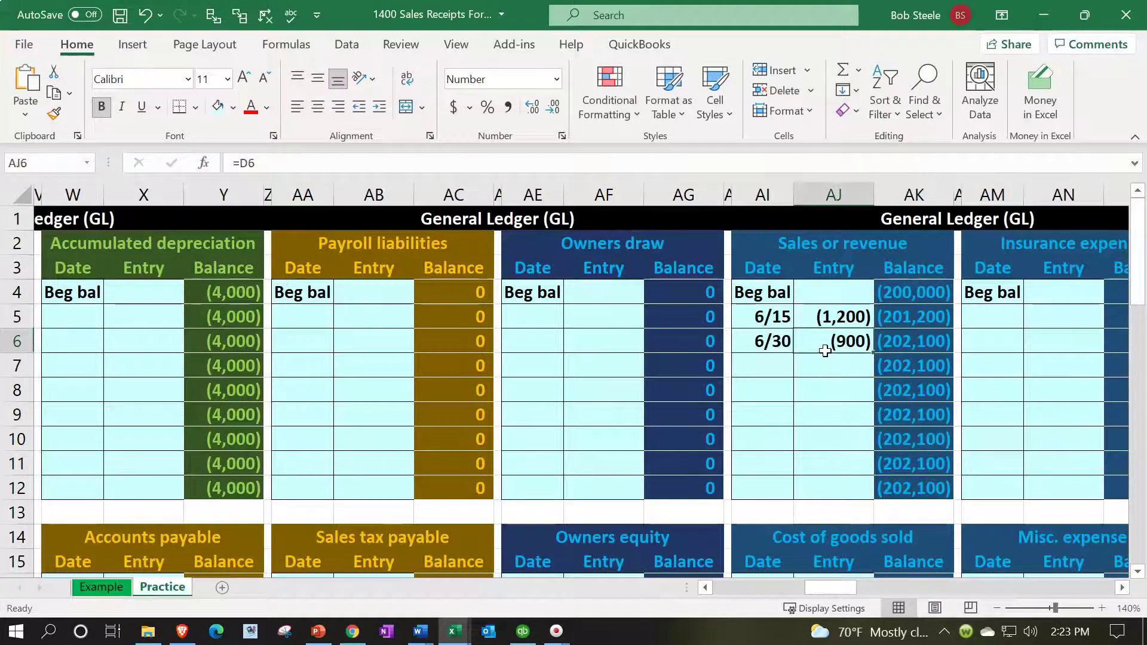
key(Right)
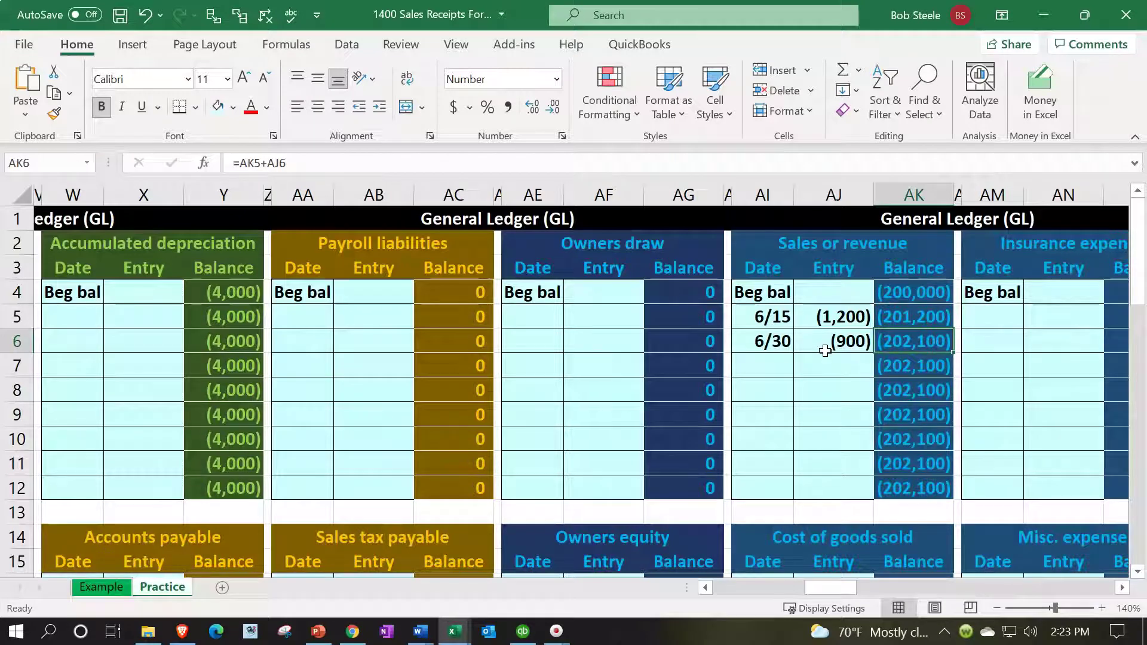
Check the ledger check total in K1 and the trial balance, and examine the sample sales receipt's deposit account, line items and sales tax.
key(Left)
key(Left)
key(Left)
key(Left)
key(Left)
key(Left)
key(Left)
key(Left)
key(Left)
key(Left)
key(Left)
key(Left)
key(Left)
key(Left)
key(Left)
key(Left)
key(Left)
key(Left)
key(Left)
key(Left)
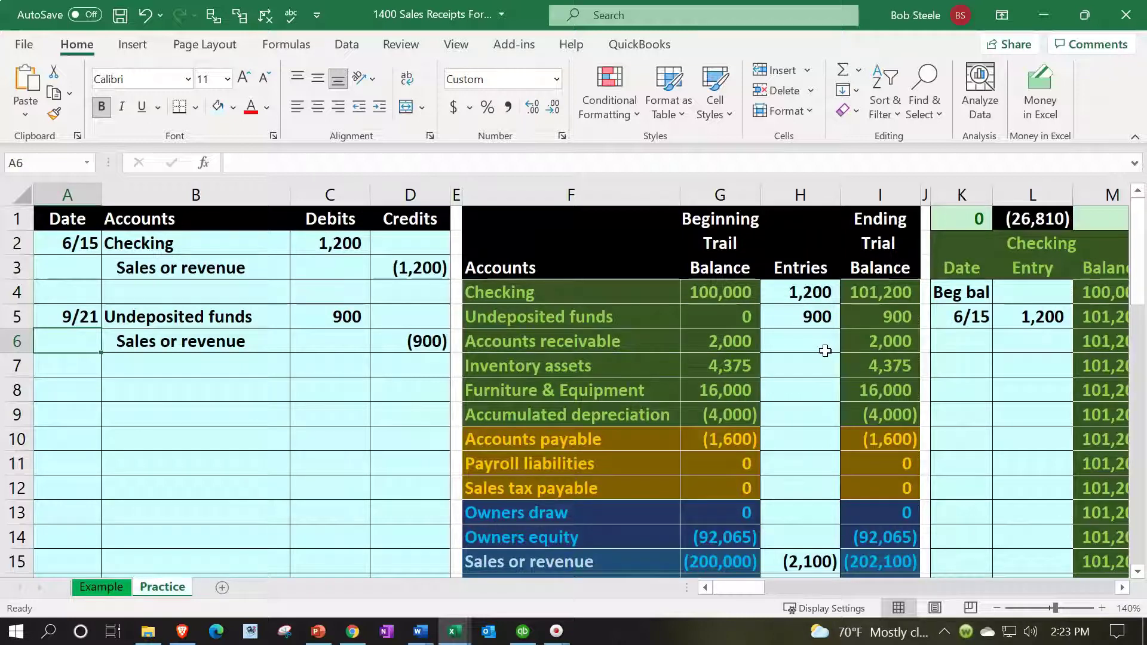
scroll(727, 478, down, 7)
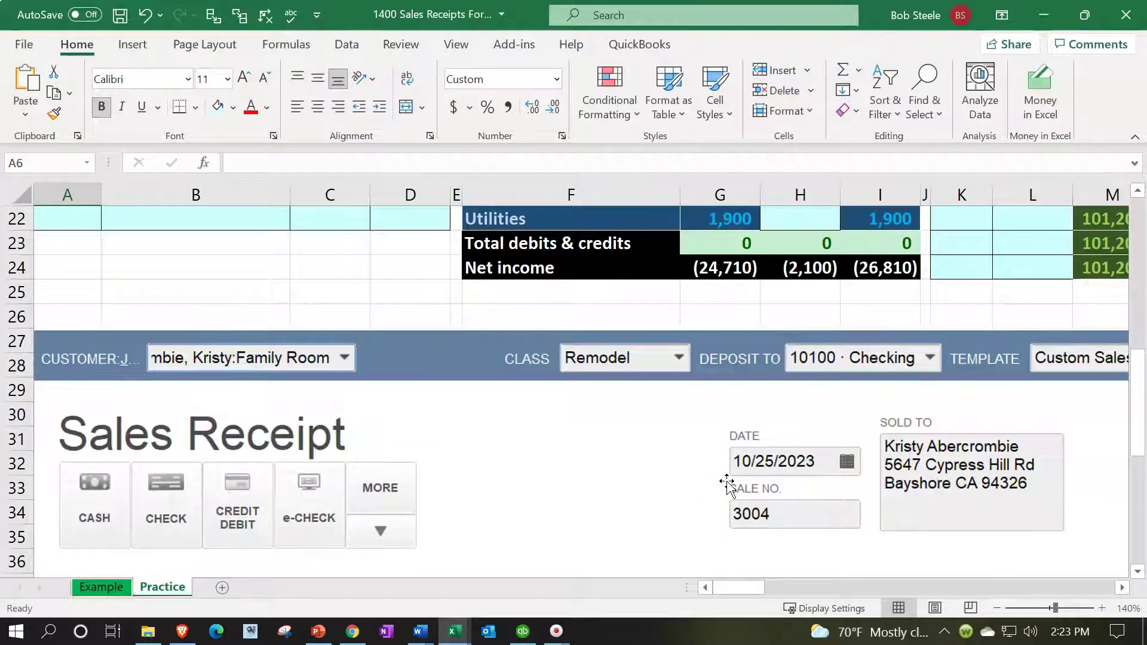
scroll(727, 485, down, 4)
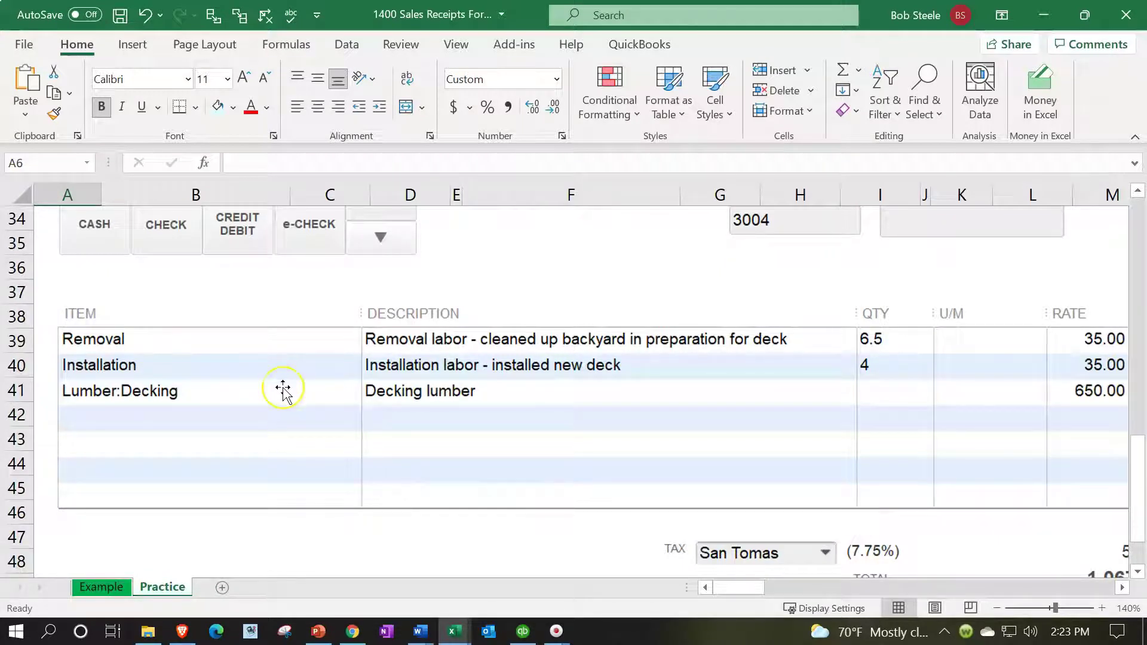
scroll(283, 391, up, 10)
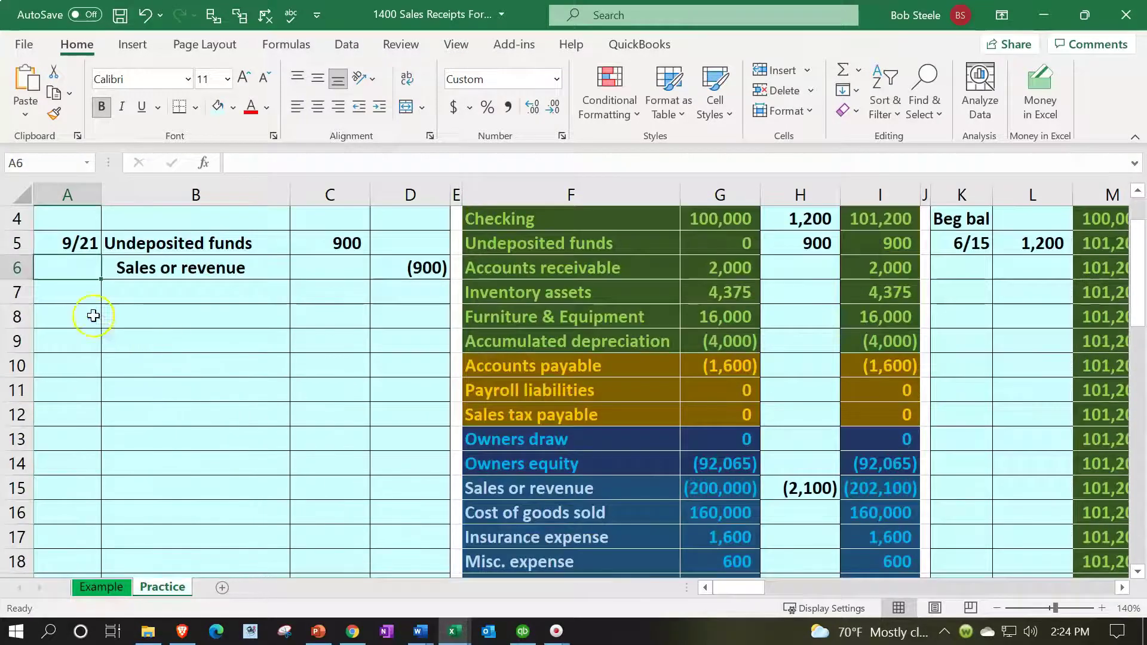
Enter the date 7/15 in A8 for a new journal entry.
click(92, 316)
scroll(167, 418, up, 1)
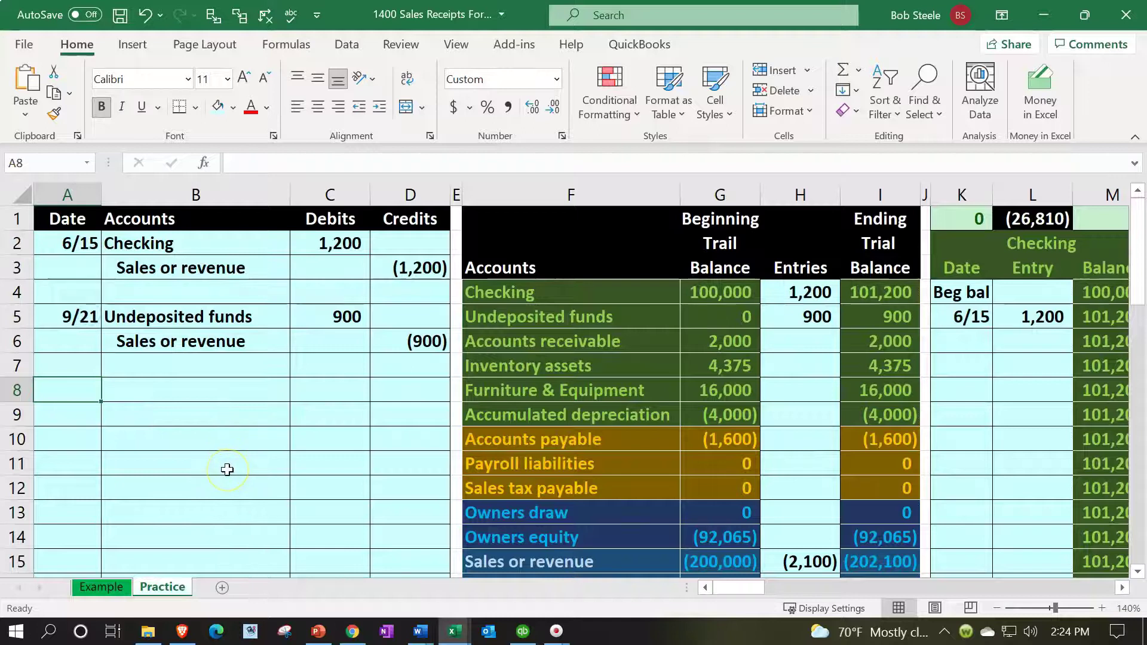
text(7/15)
key(Return)
Enter Checking as the first account of the 7/15 journal entry with =F4 in B8.
key(Right)
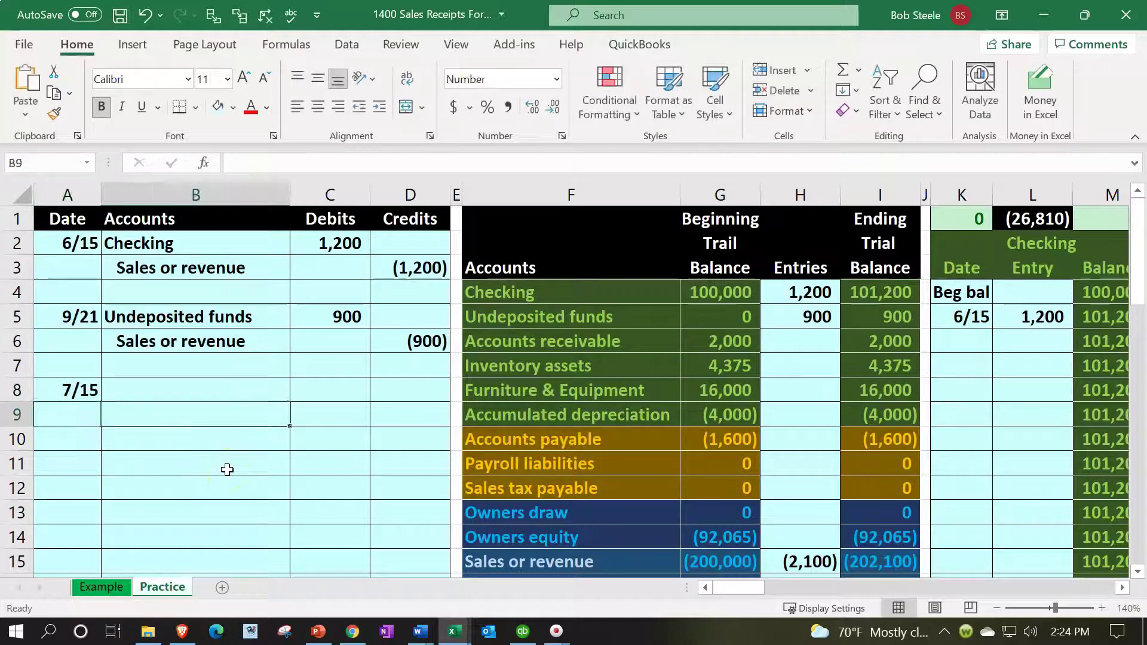
key(Up)
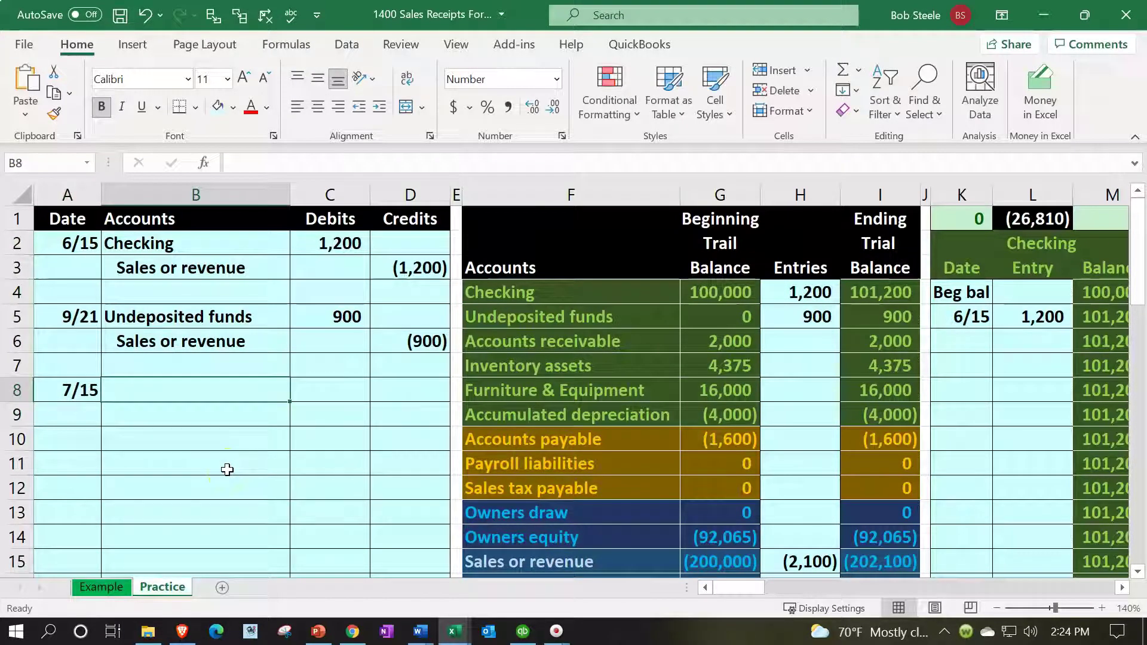
text(=)
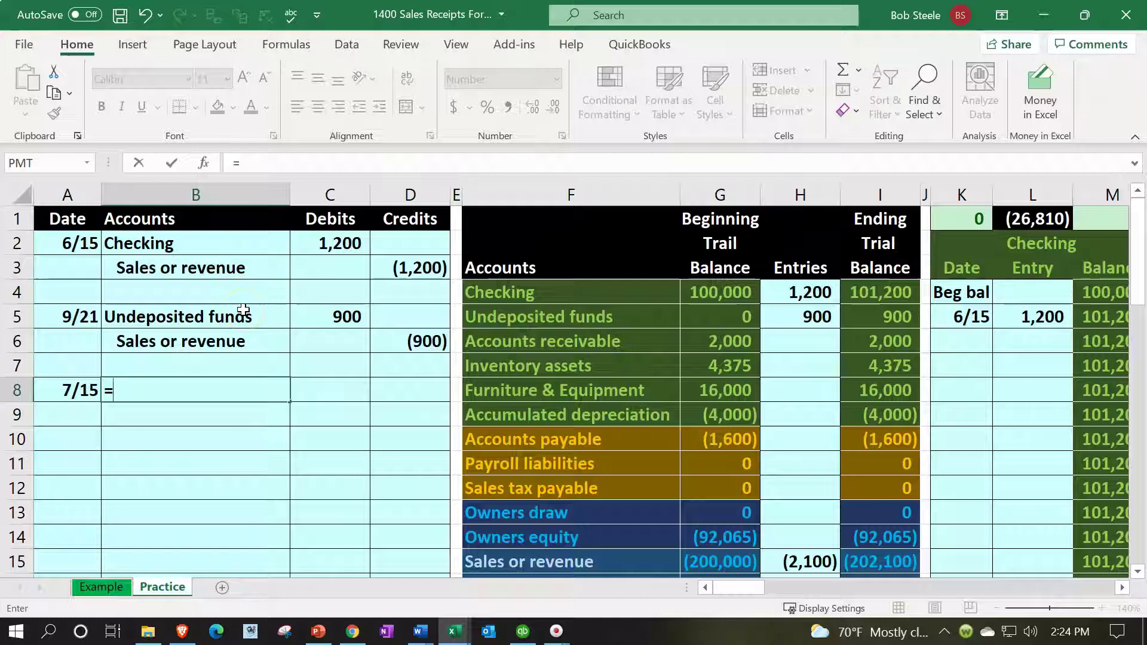
key(Right)
key(Right)
key(Right)
key(Right)
key(Up)
key(Up)
key(Up)
key(Up)
key(Return)
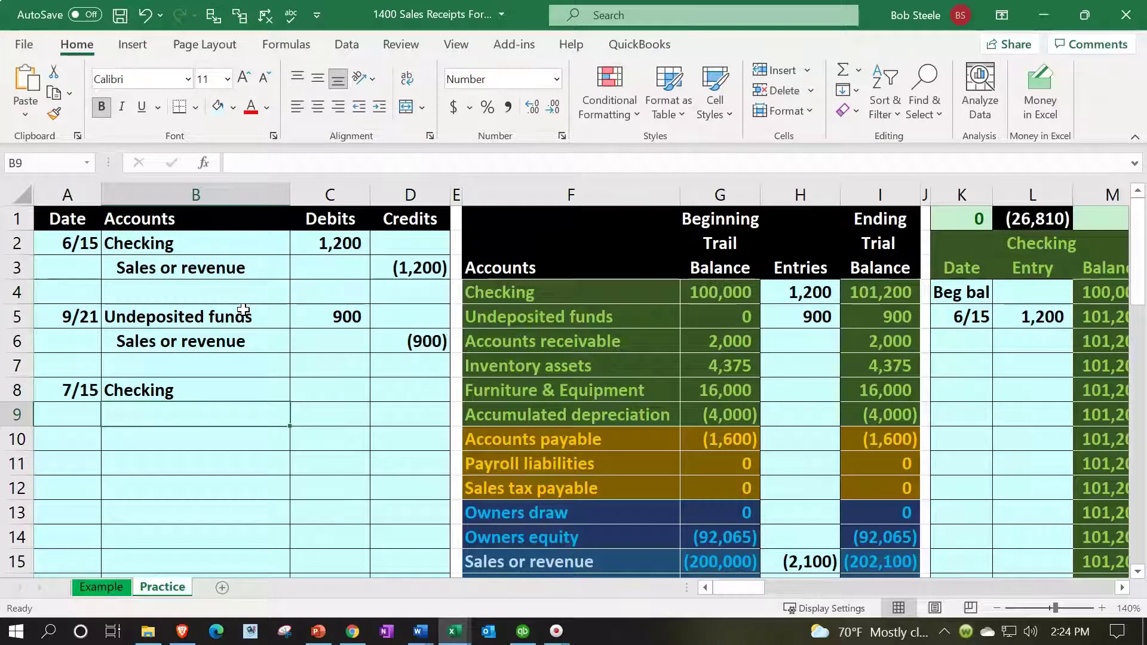
Add Sales tax payable to the 7/15 journal entry with =F12 in B9.
text(=)
key(Right)
key(Right)
key(Right)
key(Right)
key(Down)
key(Down)
key(Down)
key(Return)
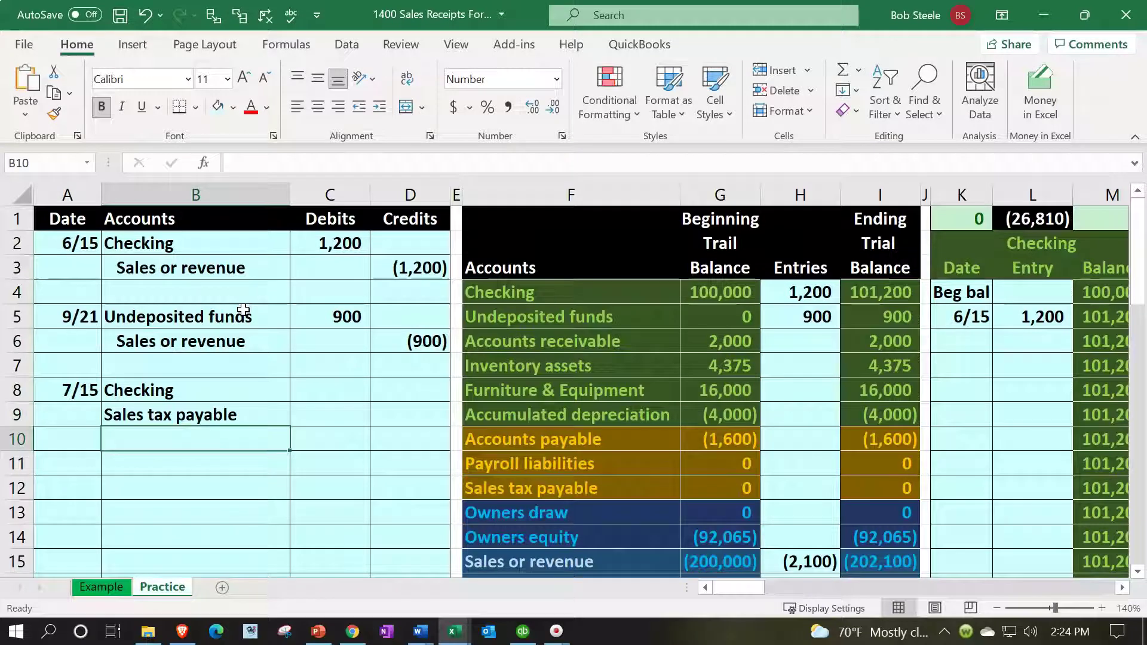
Add Sales or revenue to the 7/15 journal entry with =F15 in B10.
text(=)
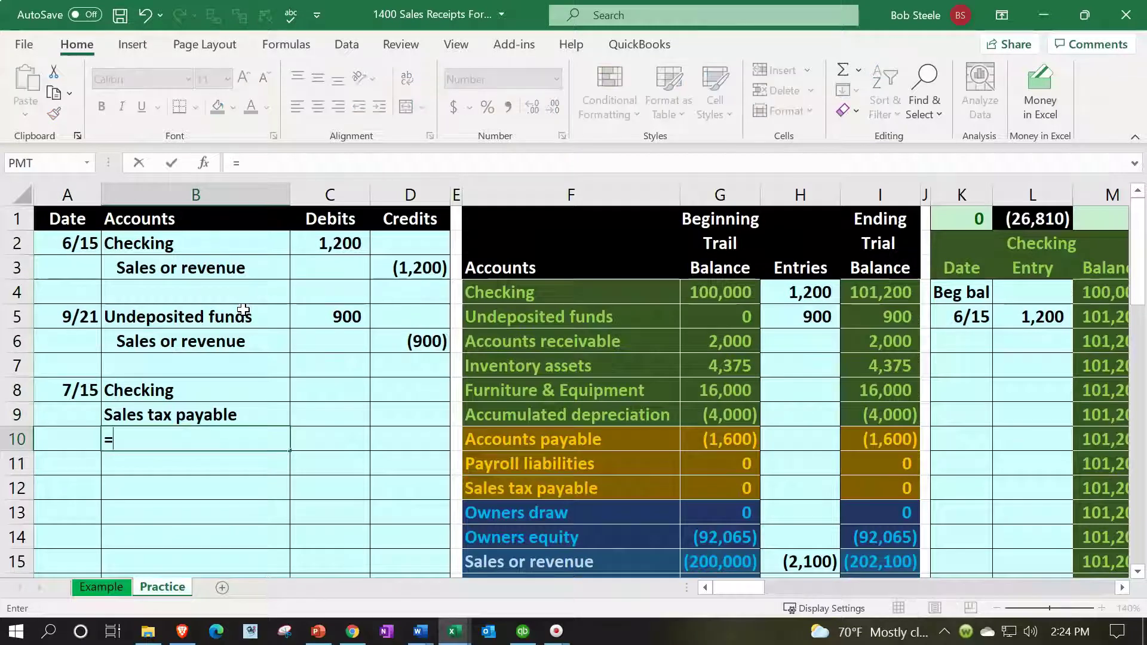
key(Right)
key(Right)
key(Right)
key(Right)
key(Down)
key(Down)
key(Down)
key(Down)
key(Down)
key(Return)
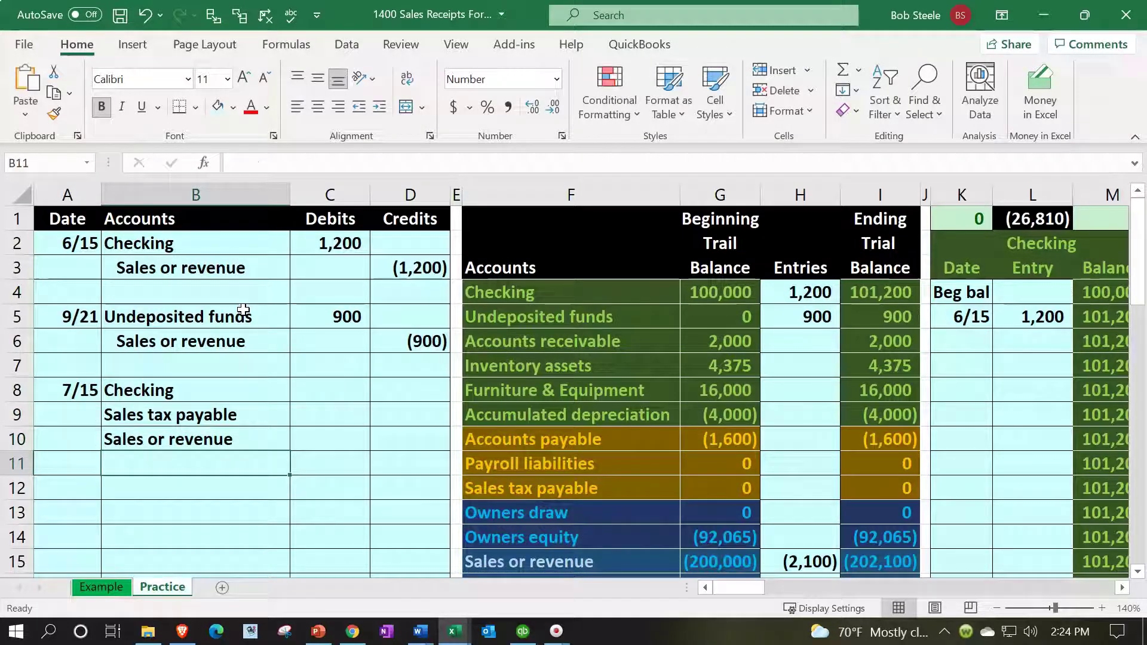
Examine Item 1 and Item 2 in the Inventory Subsidiary Ledger, including Item 1's beginning units in BV5 and unit cost in BW5.
key(Up)
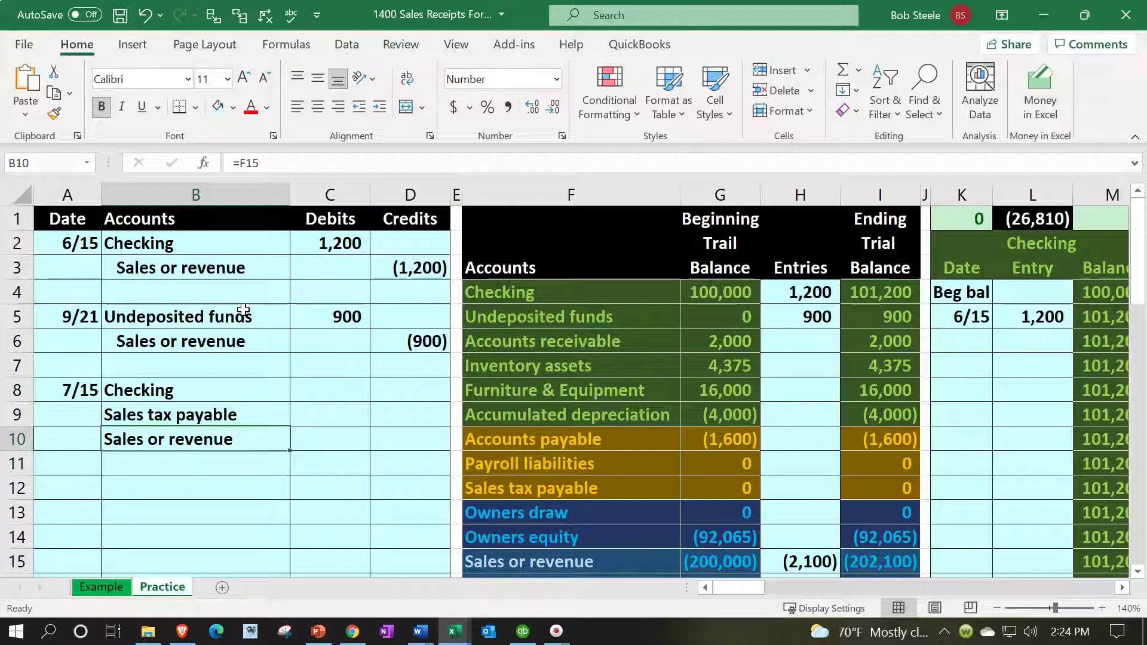
key(Right)
key(Right)
key(Right)
key(Right)
key(Right)
key(Right)
key(Right)
key(Right)
key(Right)
key(Right)
key(Right)
key(Right)
key(Right)
key(Right)
key(Right)
key(Right)
key(Right)
key(Right)
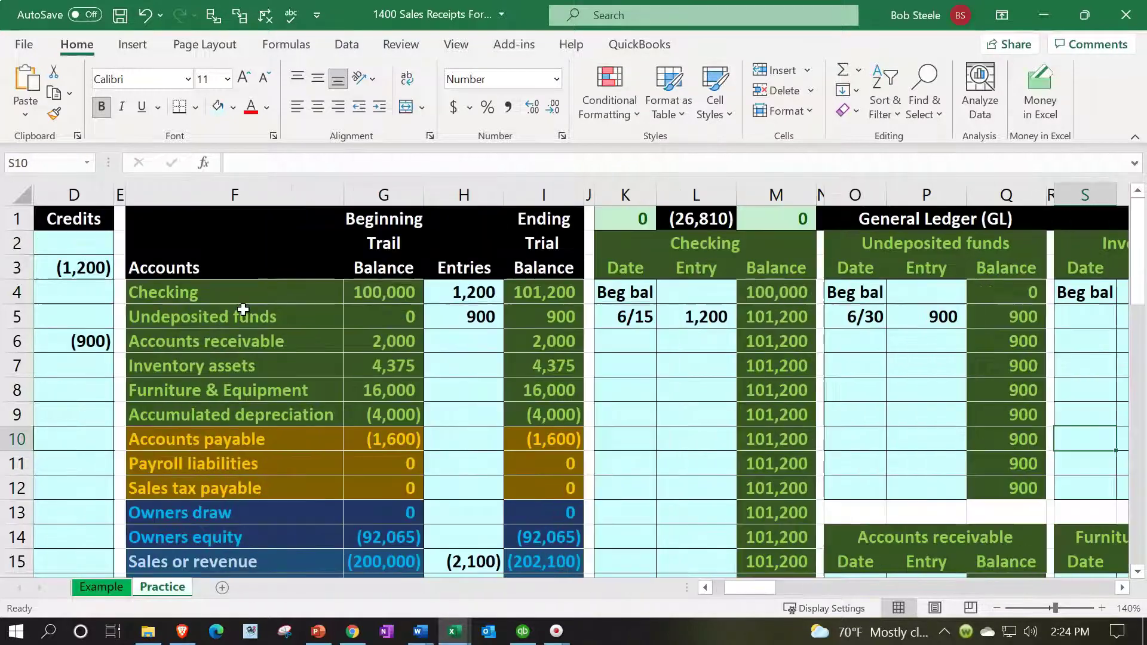
key(Right)
key(Right)
key(Right)
key(Right)
key(Right)
key(Right)
key(Right)
key(Right)
key(Right)
key(Right)
key(Right)
key(Right)
key(Right)
key(Right)
key(Right)
key(Right)
key(Right)
key(Right)
key(Right)
key(Right)
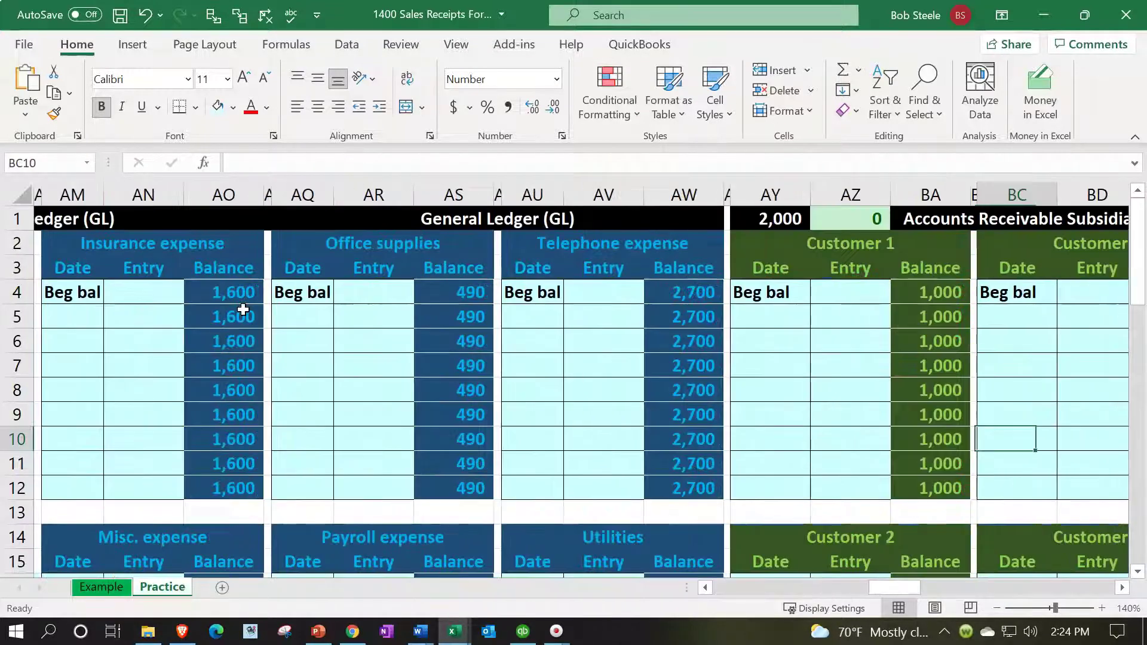
key(Right)
key(Right)
key(Right)
key(Right)
key(Right)
key(Right)
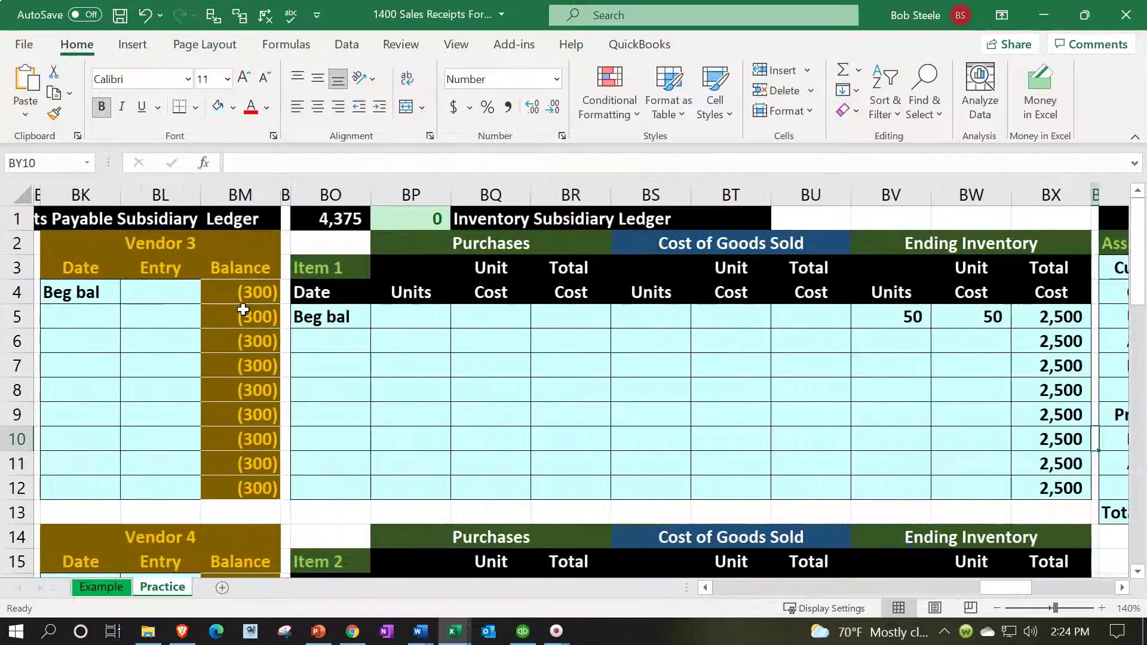
click(328, 261)
scroll(365, 460, down, 1)
click(357, 488)
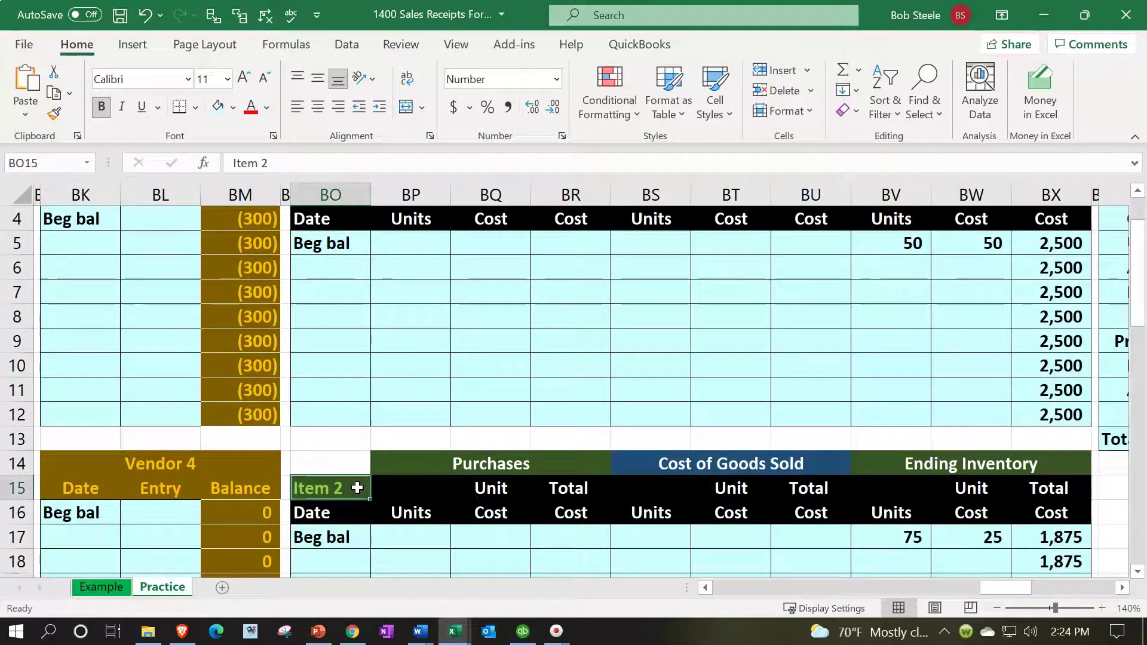
scroll(357, 487, up, 1)
click(885, 320)
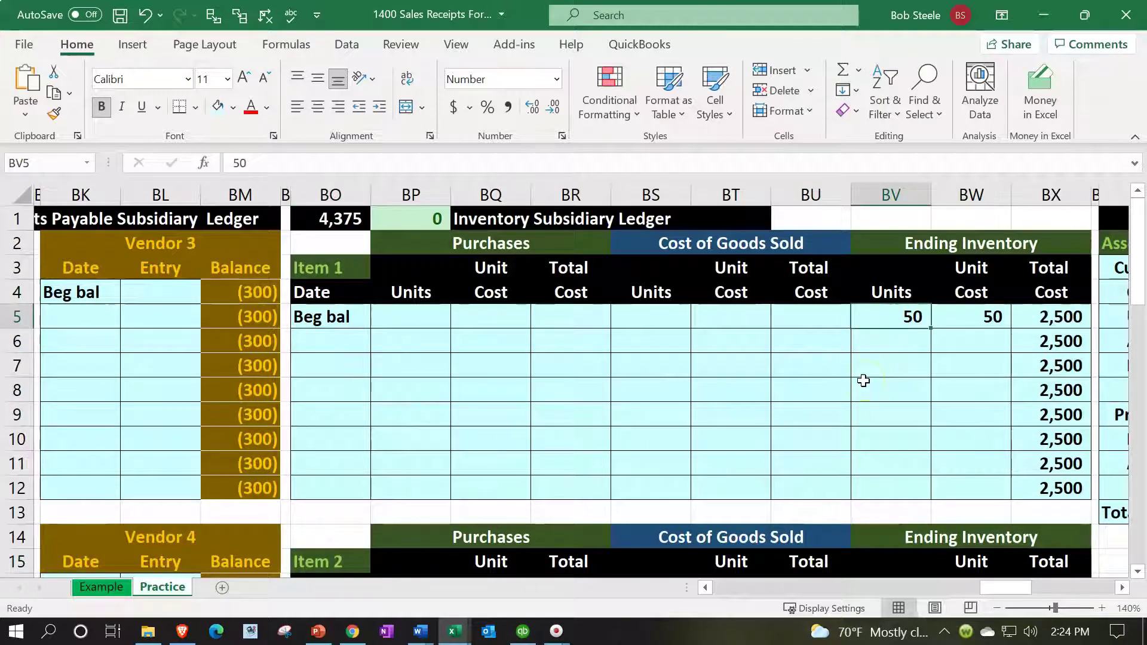
key(Right)
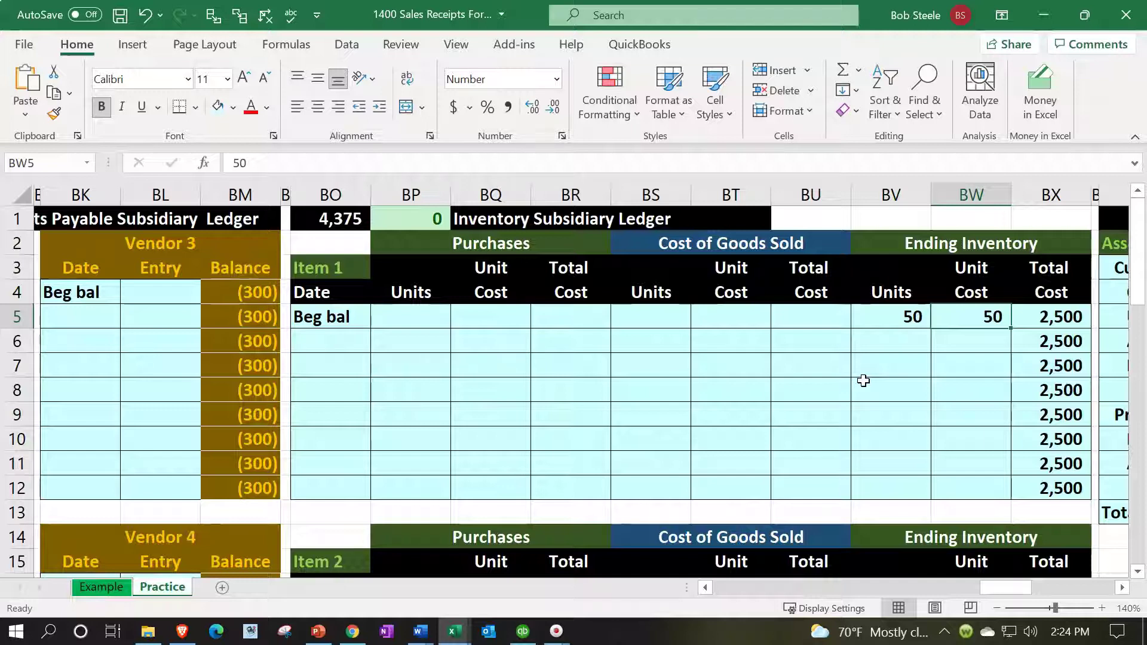
Enter the Sales or revenue credit of the 7/15 journal entry in D10 as -40*50.
click(863, 380)
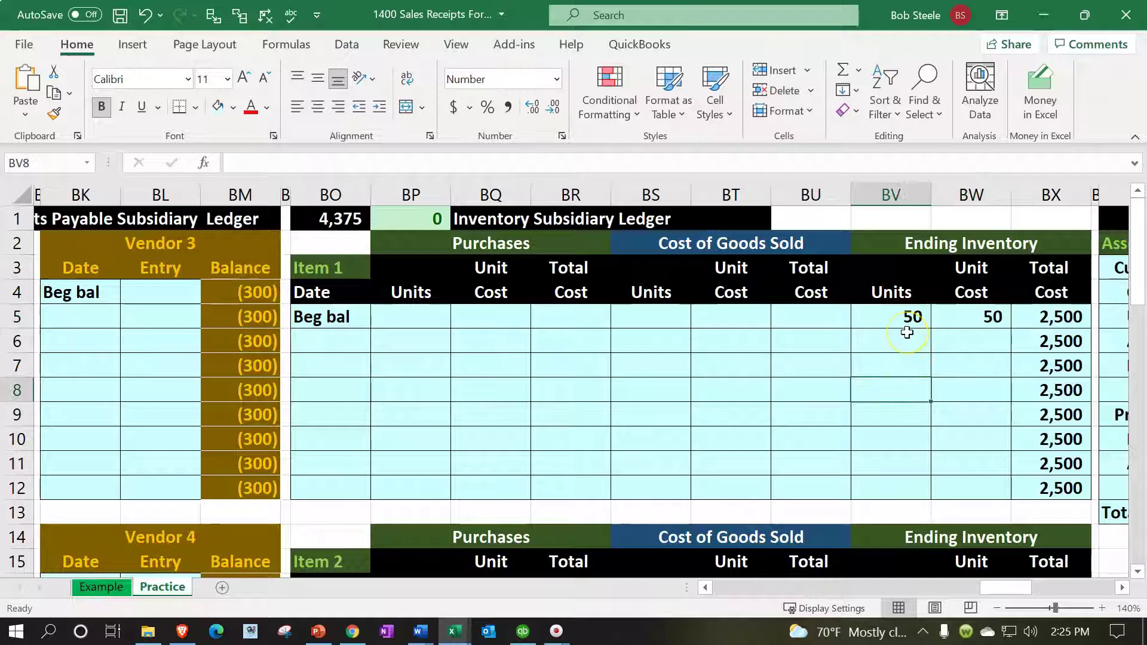
click(906, 333)
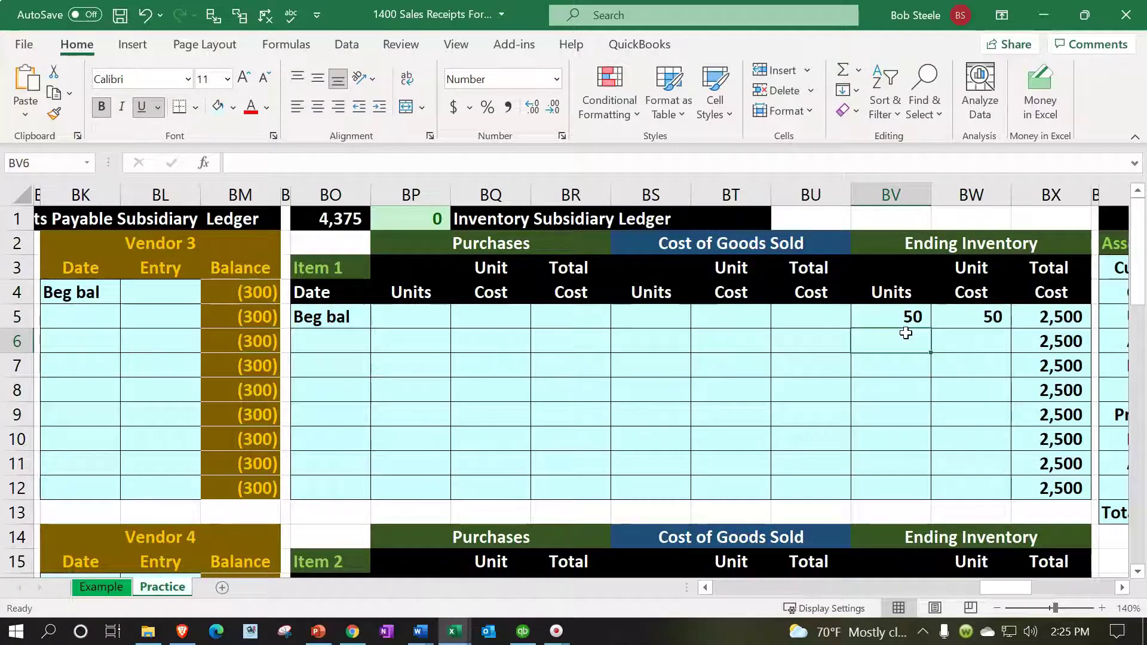
key(Left)
key(Left)
key(Left)
key(Left)
key(Left)
key(Left)
key(Left)
key(Left)
key(Left)
key(Left)
key(Left)
key(Left)
key(Left)
key(Left)
key(Left)
key(Left)
key(Left)
key(Left)
key(Left)
key(Left)
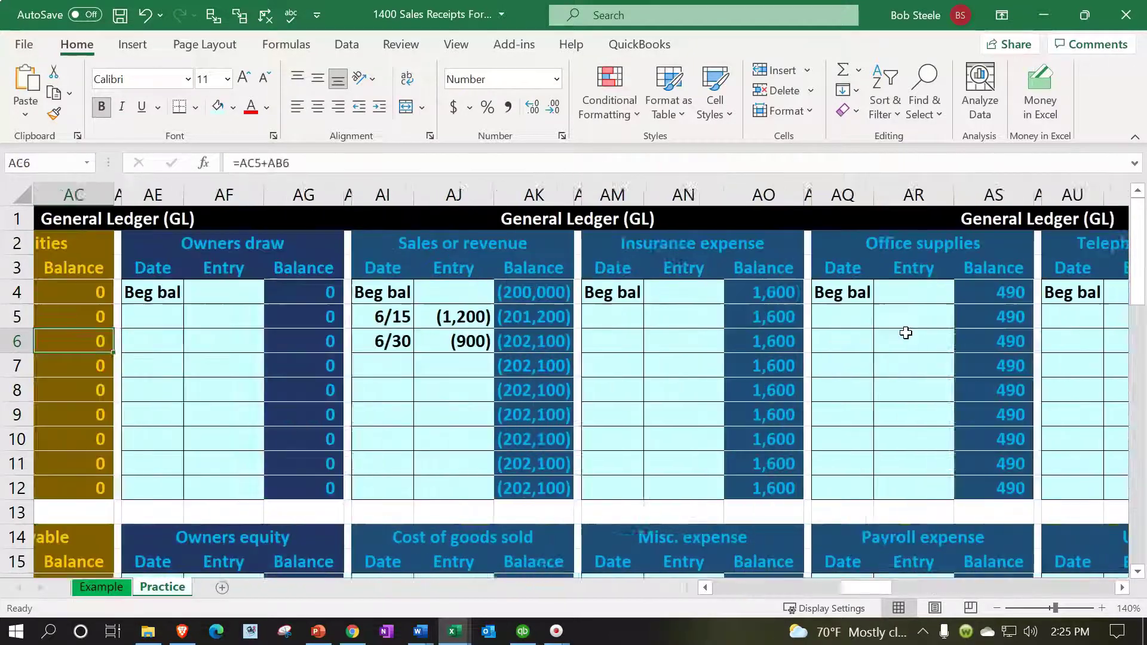
key(Left)
key(Left)
key(Left)
key(Left)
key(Left)
key(Left)
key(Left)
key(Left)
key(Left)
key(Left)
key(Left)
key(Left)
key(Left)
key(Left)
key(Left)
key(Left)
key(Left)
key(Left)
key(Left)
key(Left)
key(Right)
key(Right)
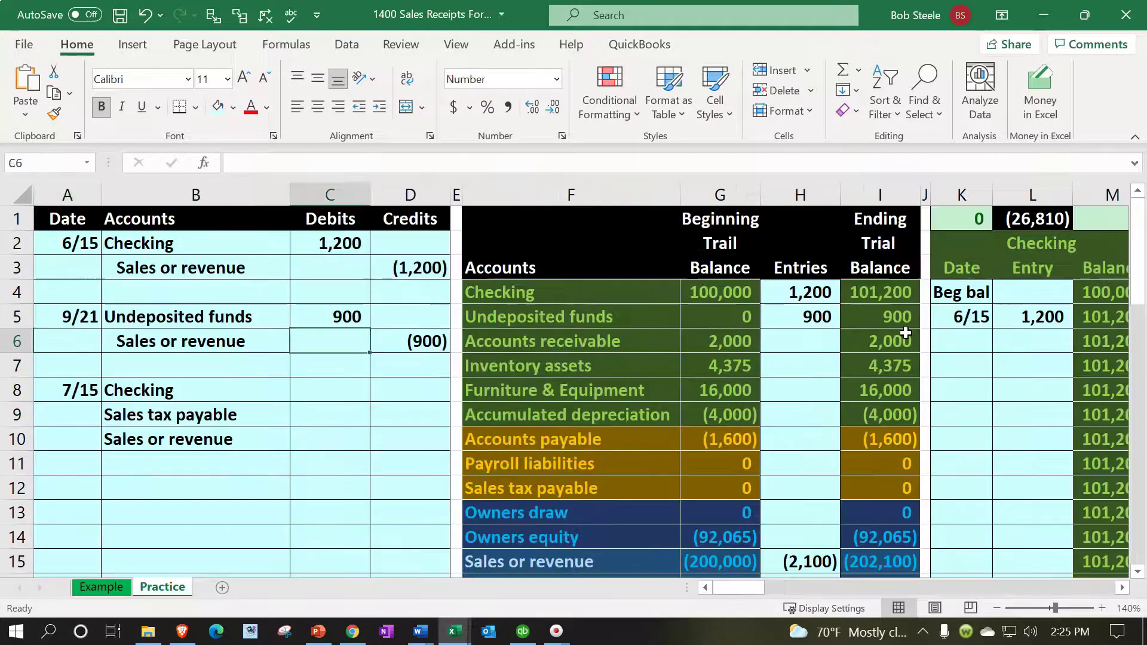
key(Down)
key(Down)
key(Down)
key(Down)
key(Right)
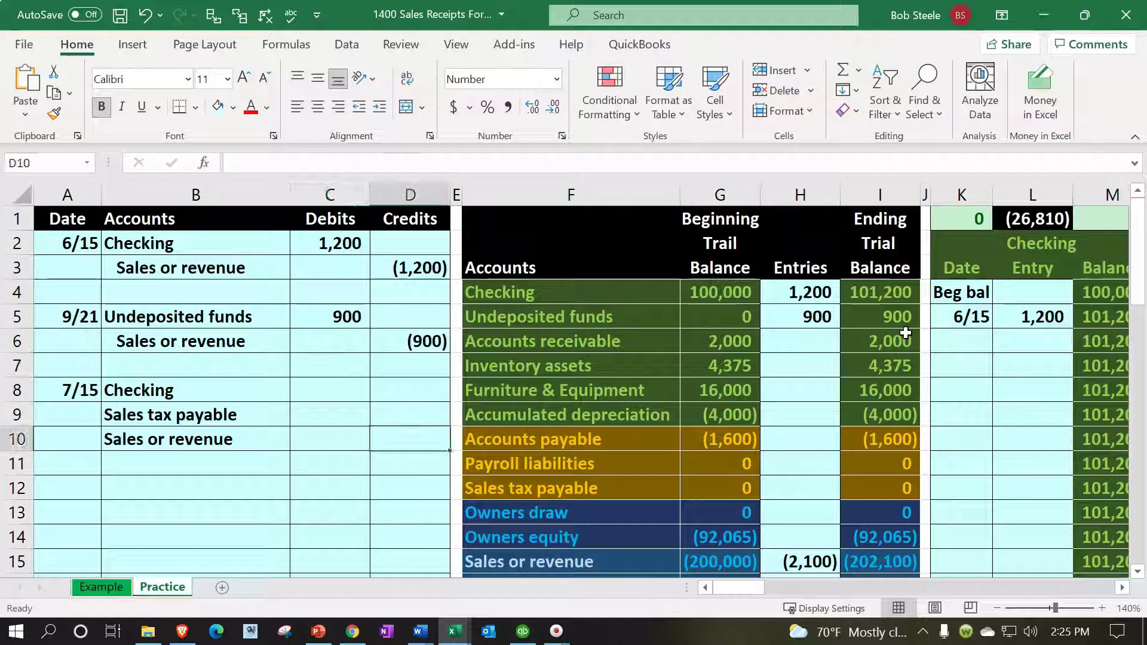
text(-)
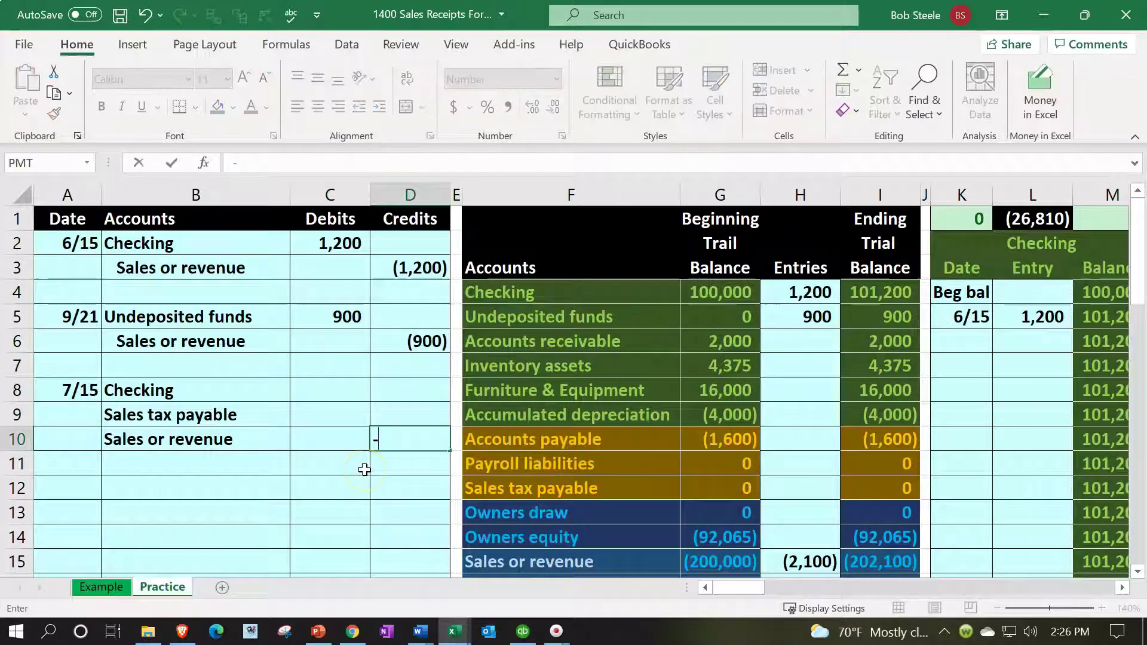
text(20)
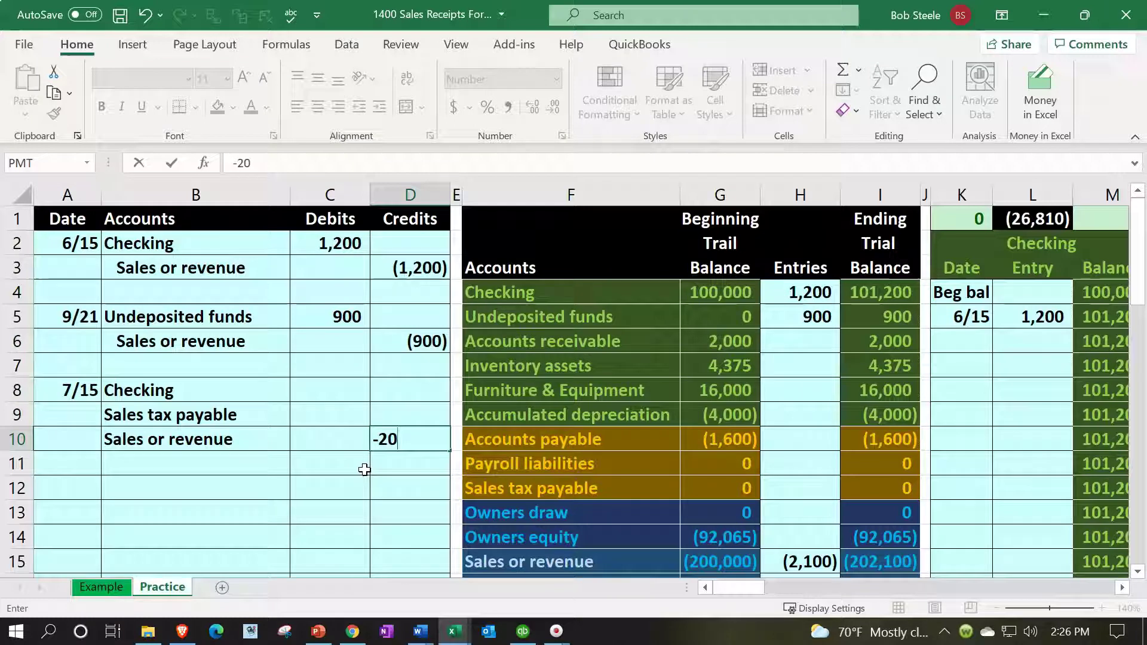
key(BackSpace)
key(BackSpace)
text(40*50)
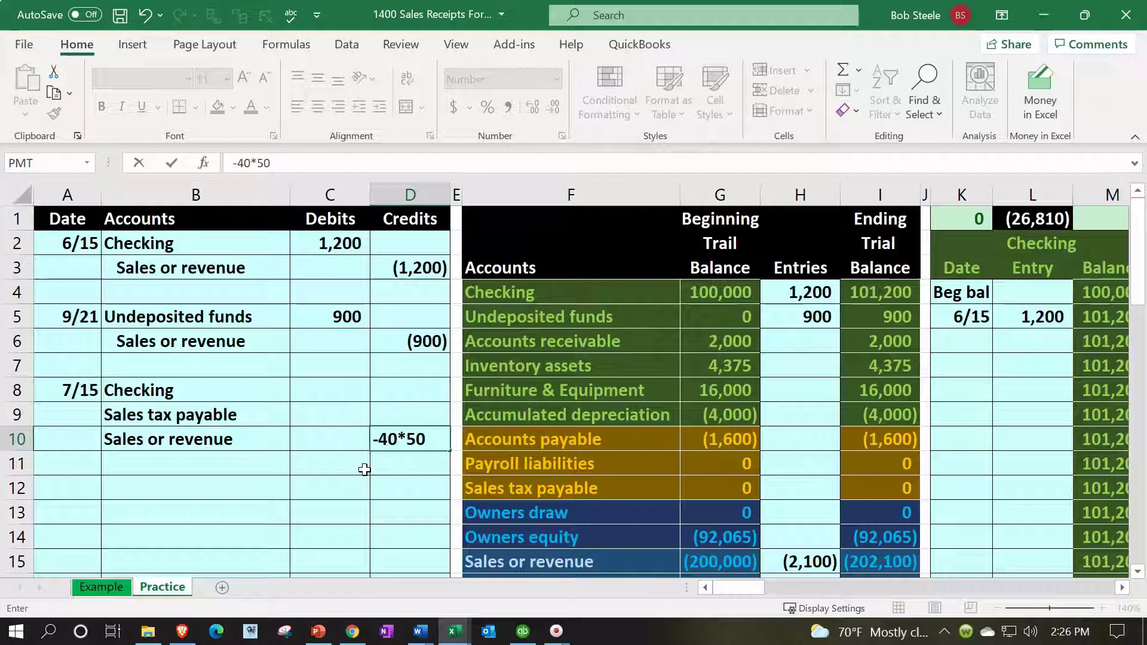
key(Return)
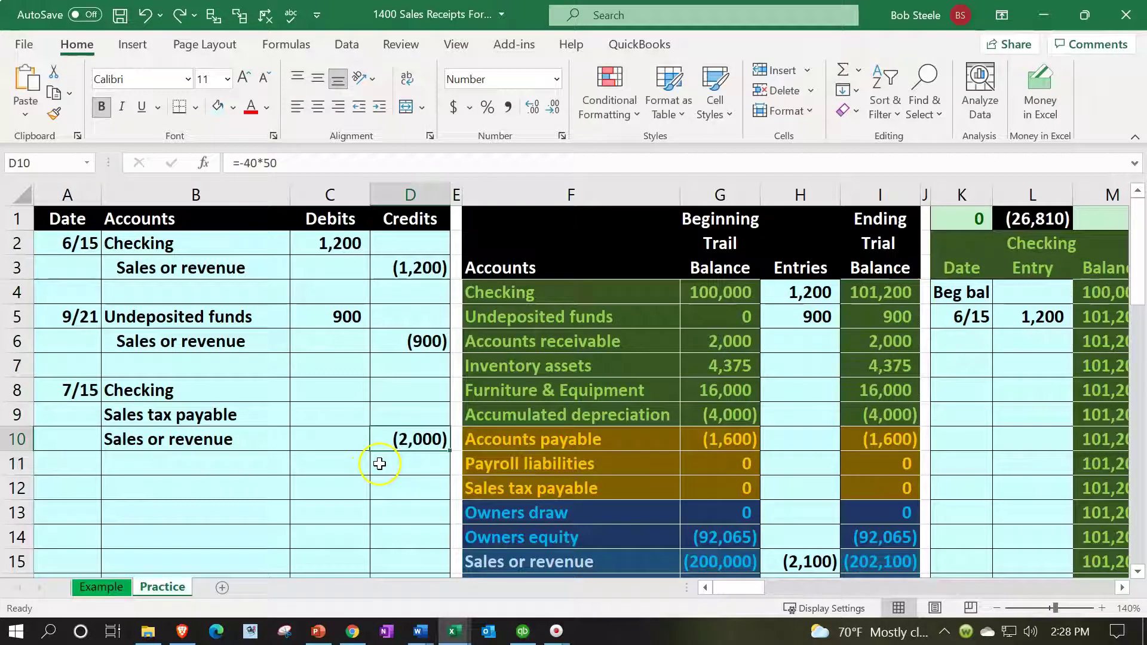
Extend the Sales or revenue credit formula in D10 to =-40*50/.8.
click(405, 440)
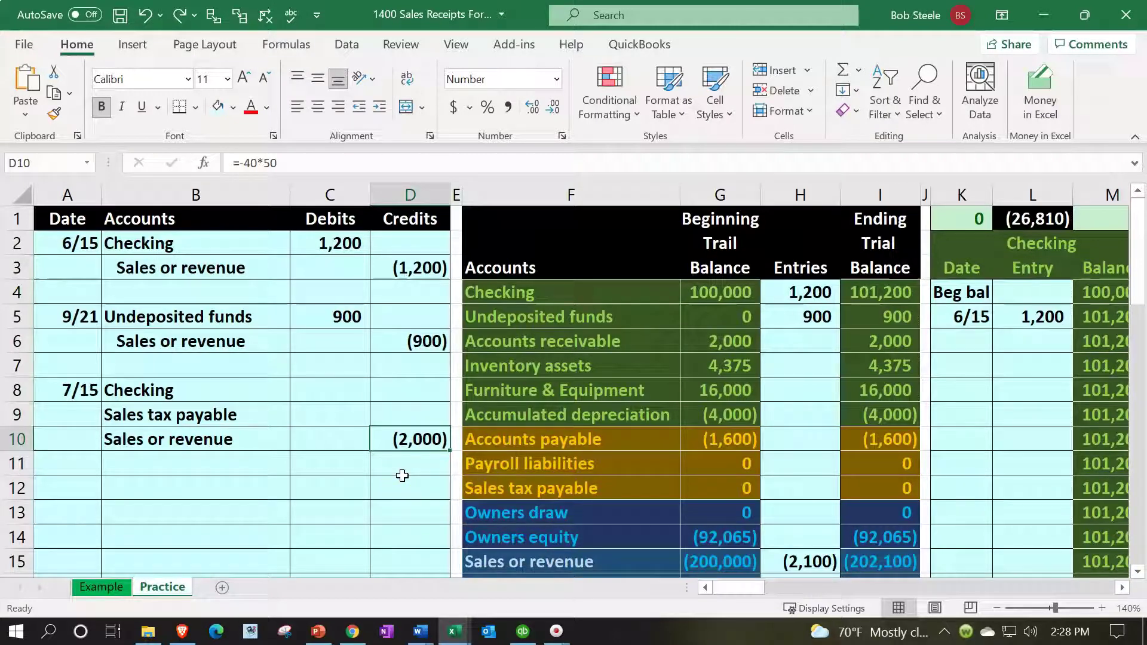
click(409, 443)
double_click(412, 435)
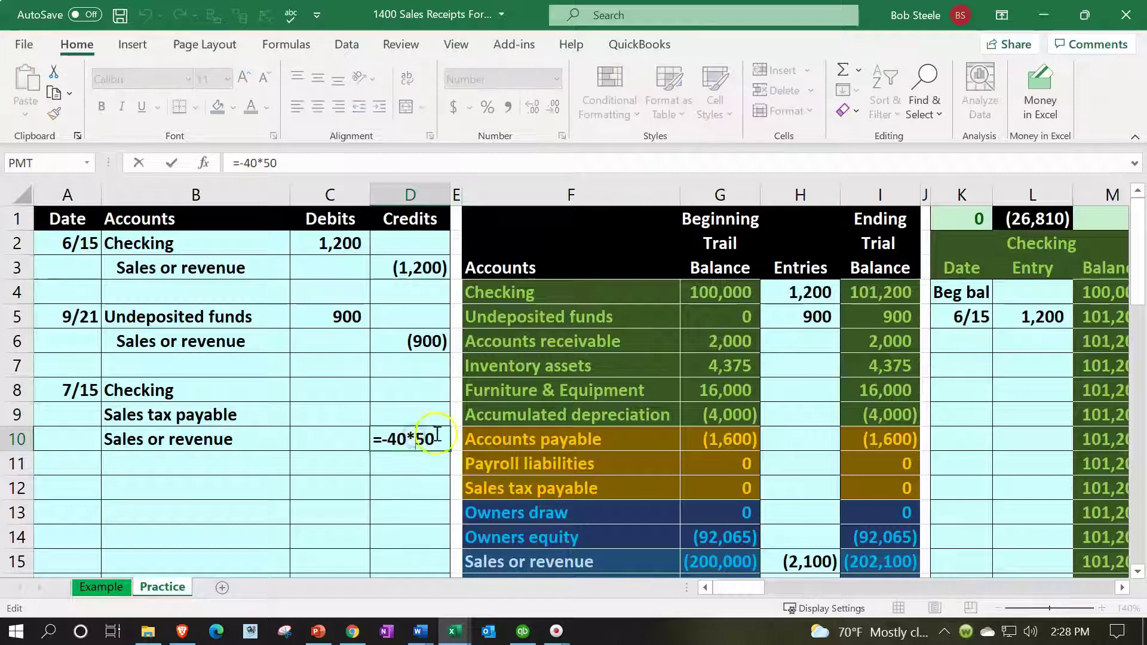
text(/.8)
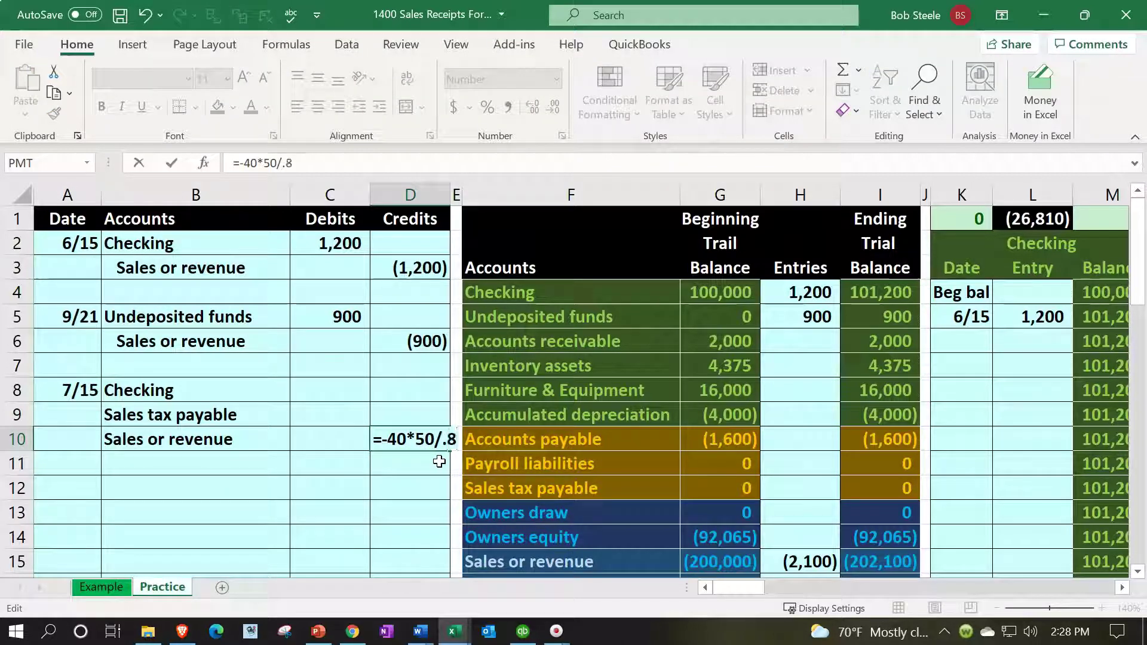
key(Return)
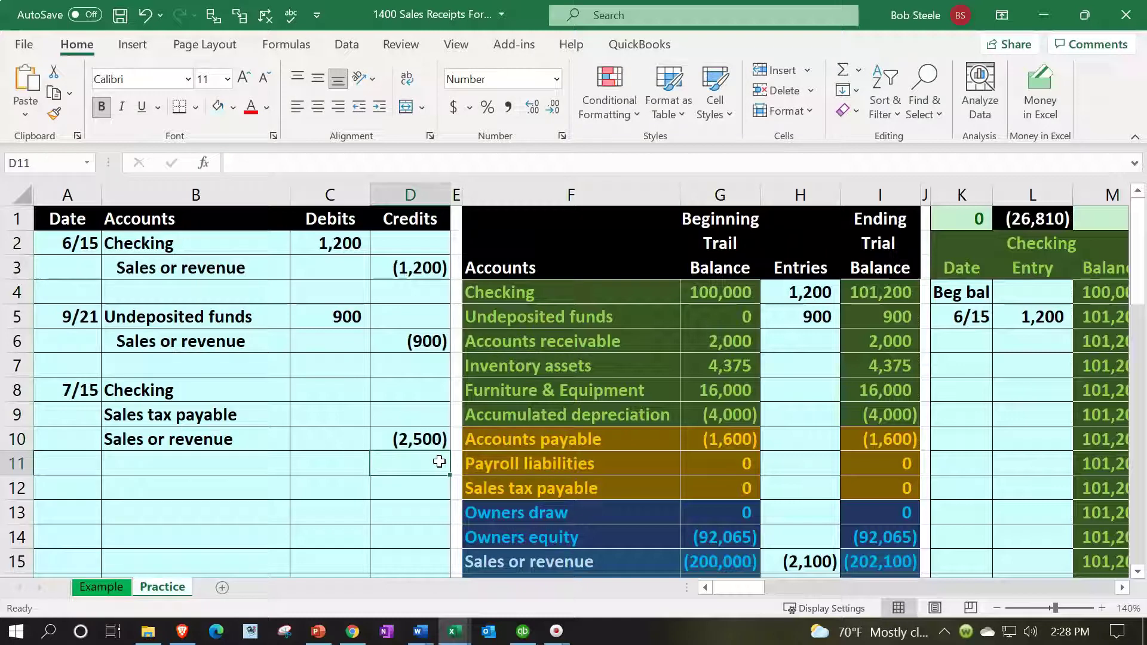
Check the cost portion of the revenue credit with =D10*0.8 in D12, and clear that cell.
key(Return)
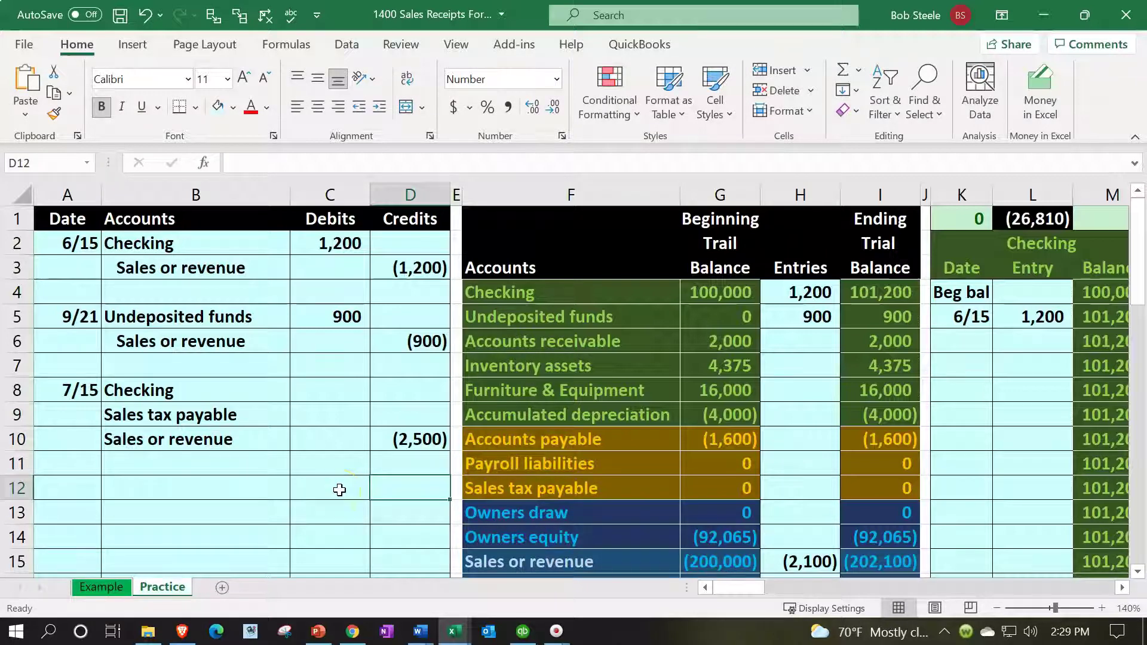
text(=)
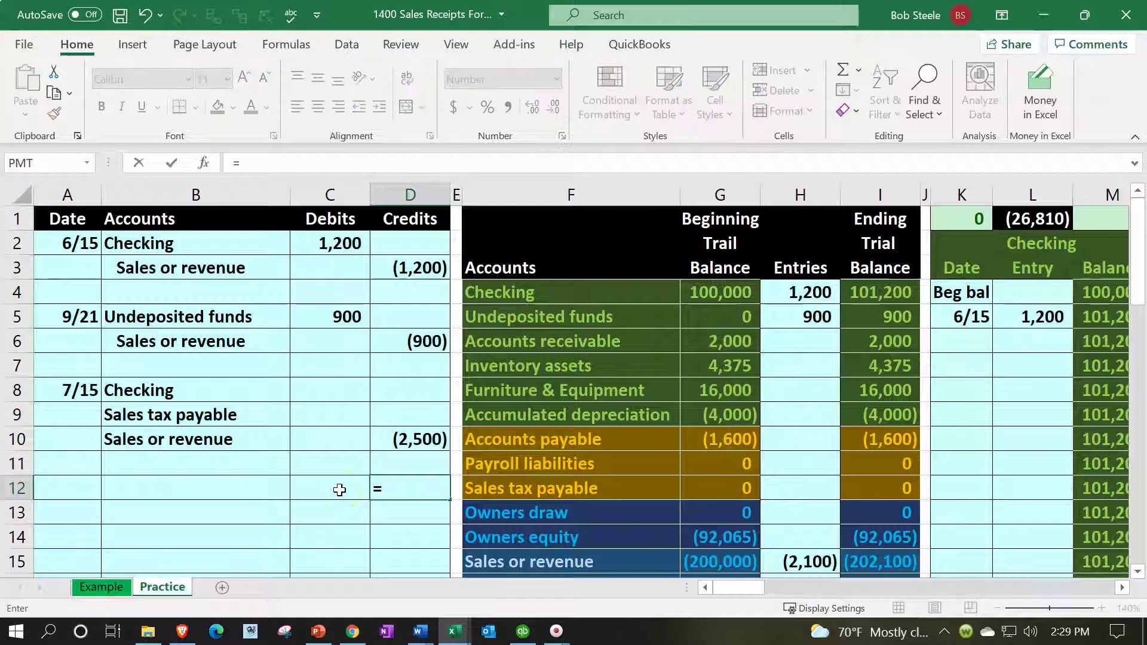
key(Up)
key(Up)
text(*0.)
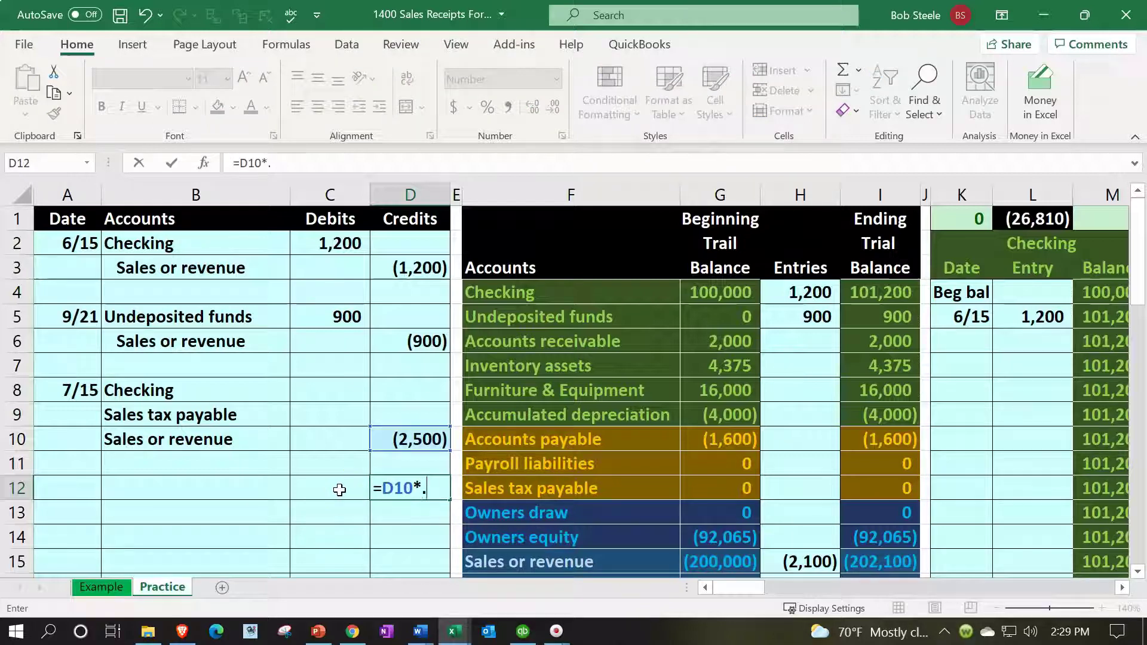
text(8)
key(Return)
key(Up)
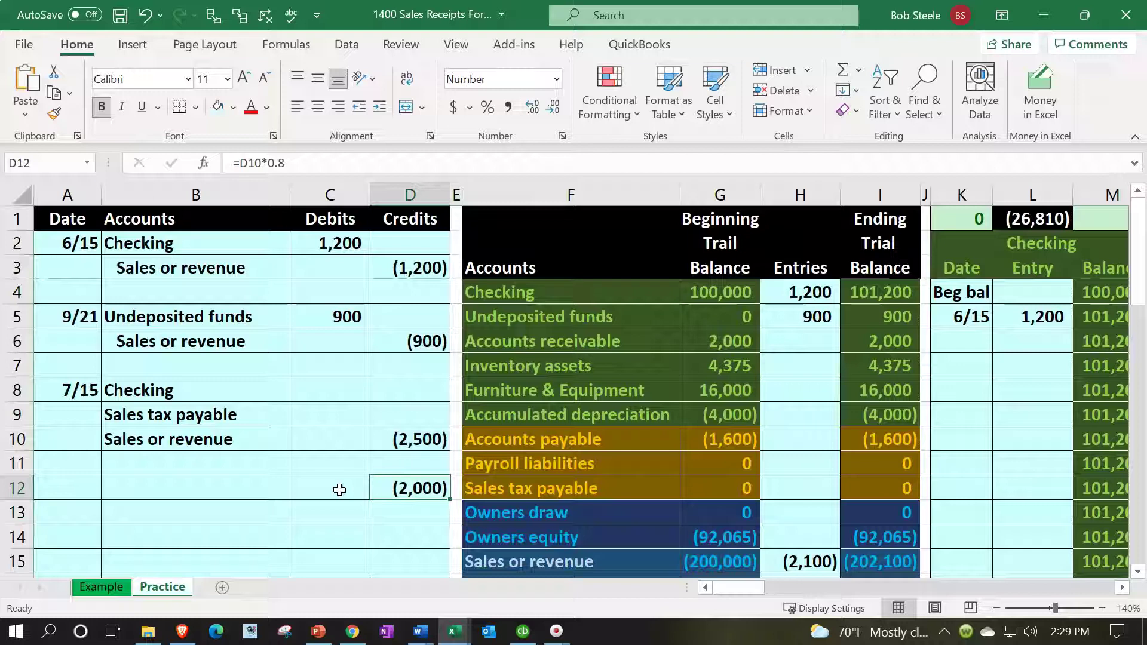
click(377, 478)
click(873, 370)
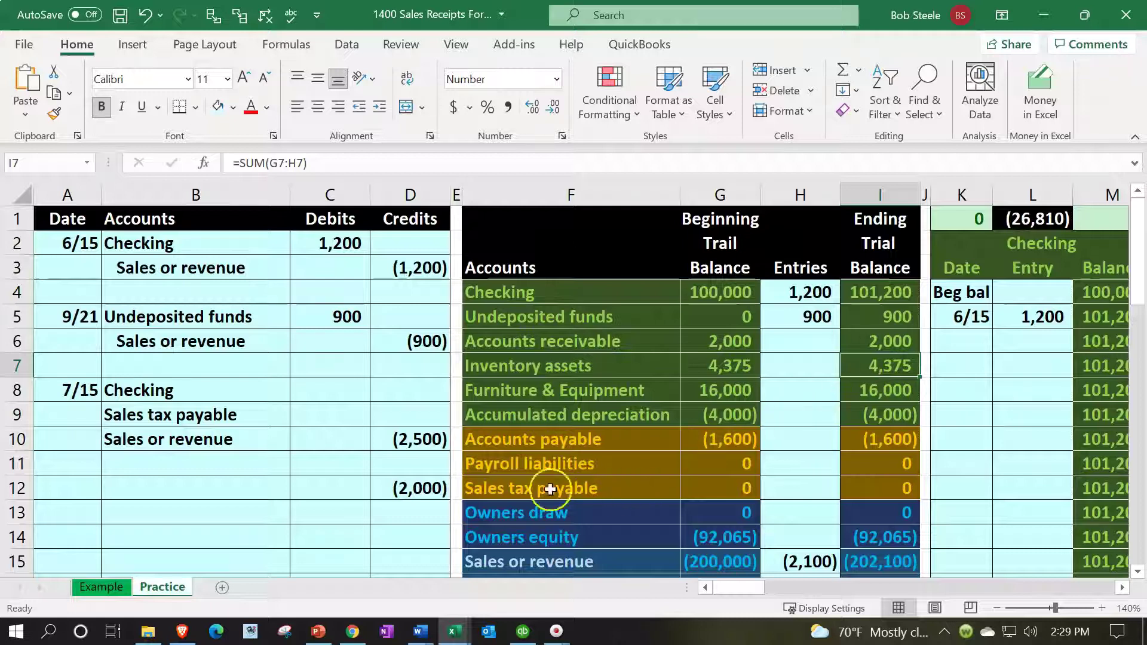
click(420, 487)
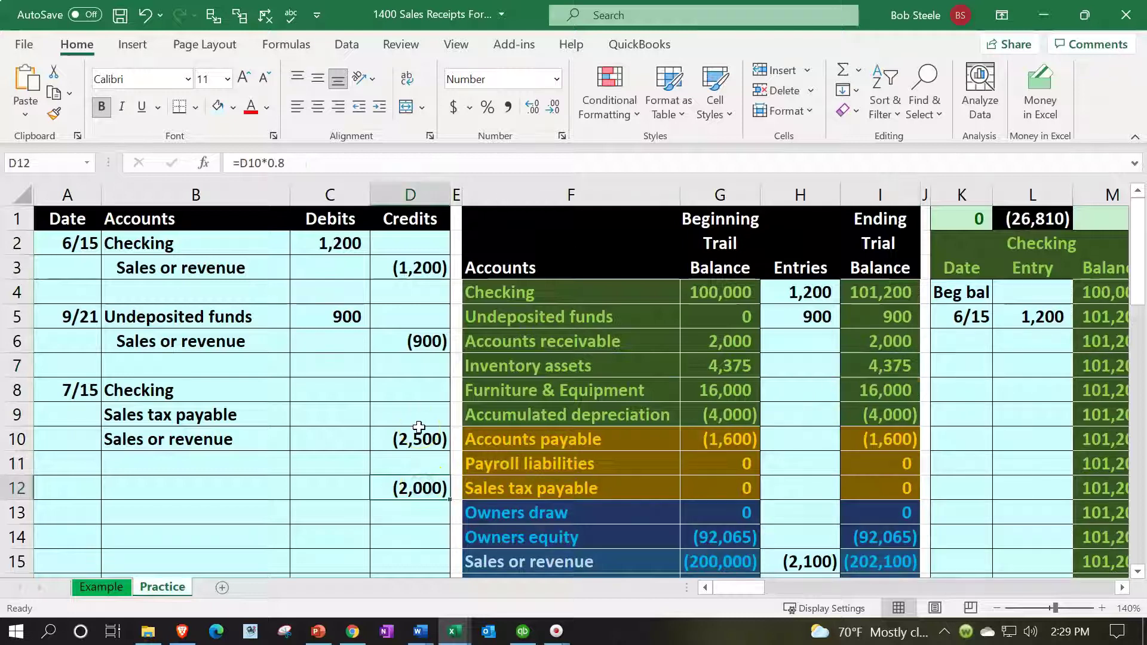
key(Delete)
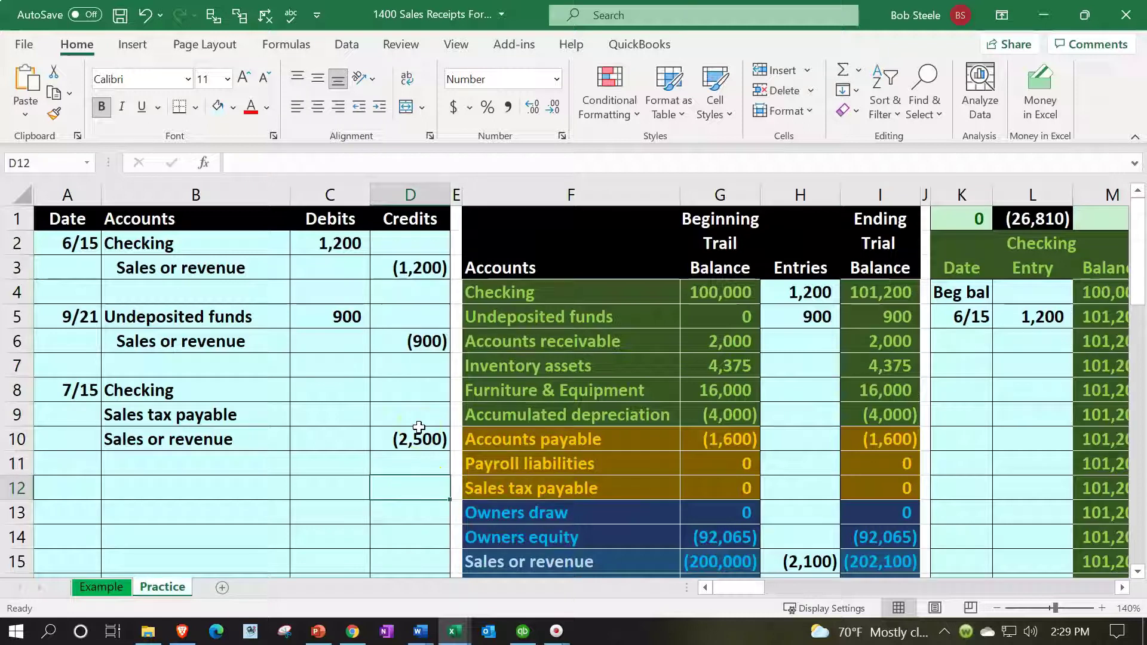
Enter the Sales tax payable credit of the 7/15 journal entry in D9 as =D10*.05.
click(419, 426)
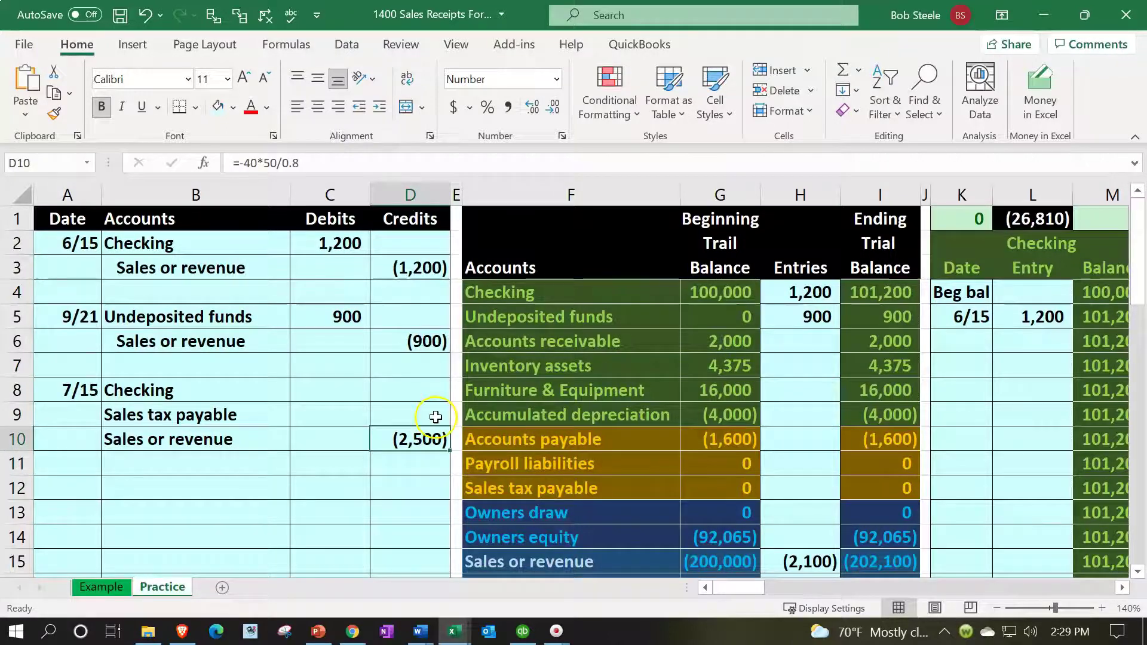
scroll(425, 424, down, 8)
scroll(430, 422, down, 2)
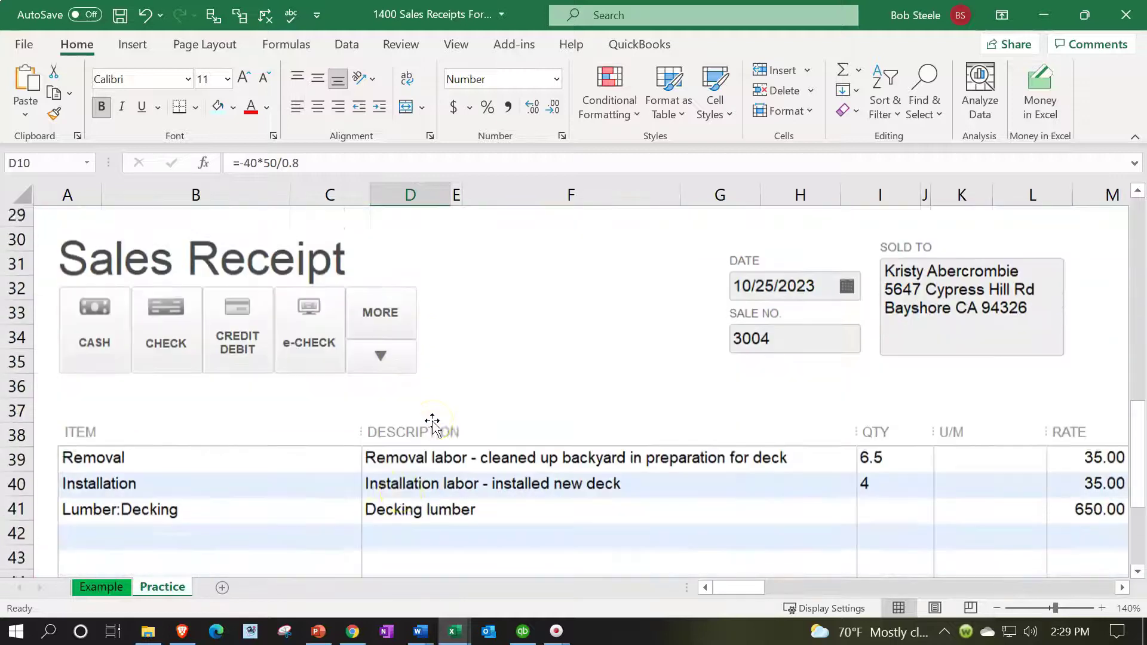
scroll(308, 470, up, 8)
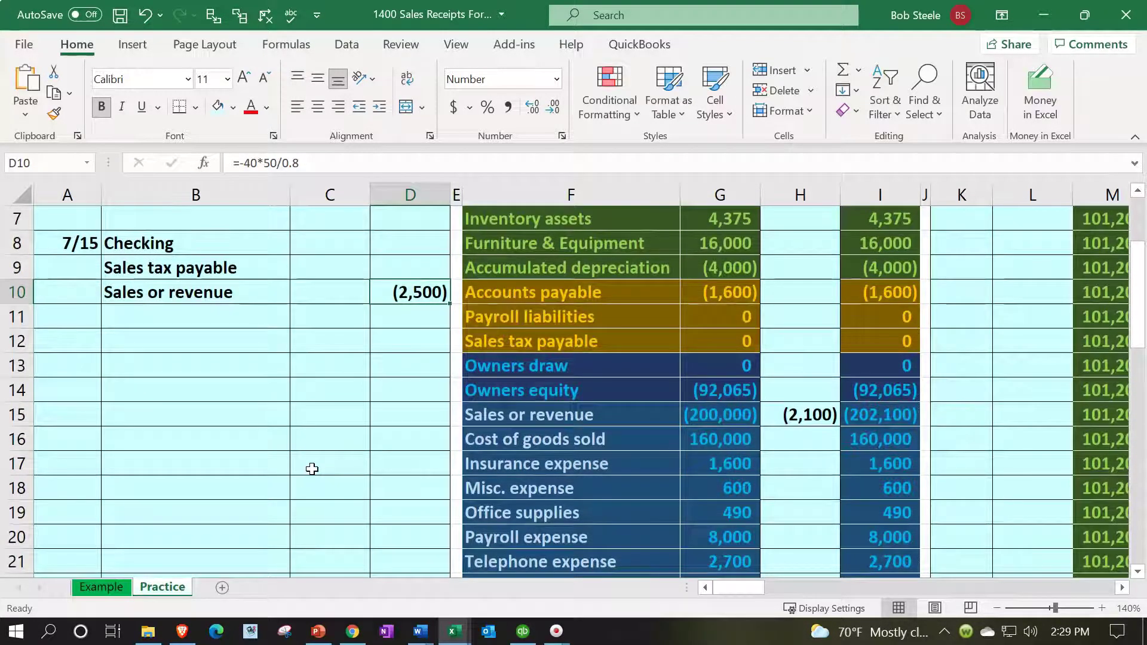
scroll(312, 468, up, 1)
click(380, 341)
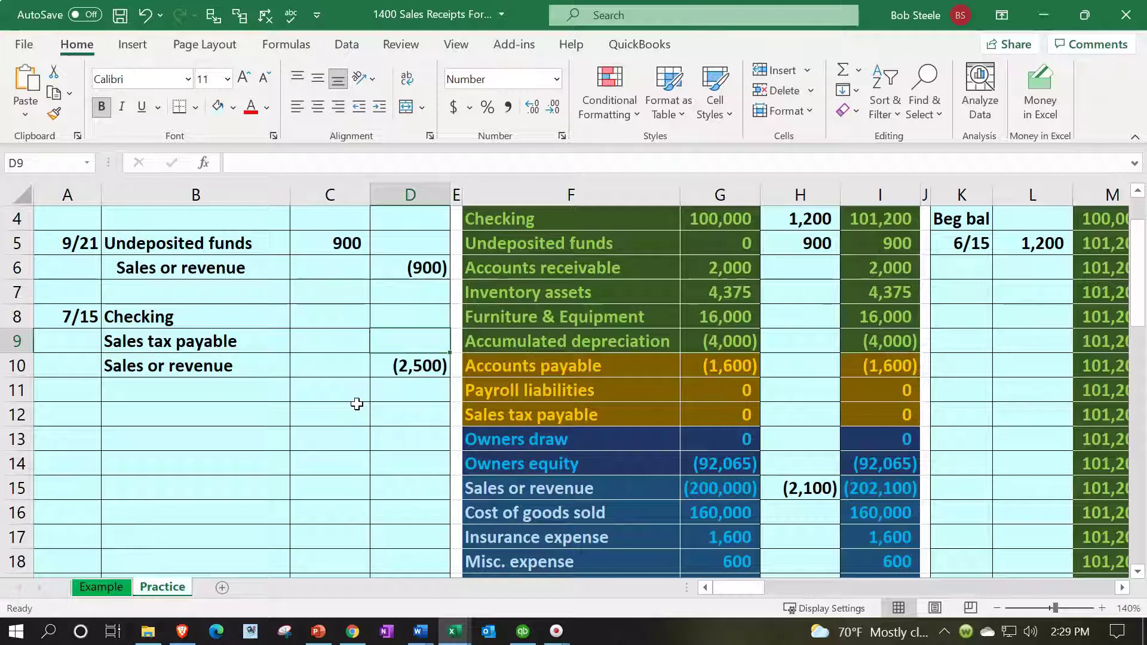
text(=)
key(Down)
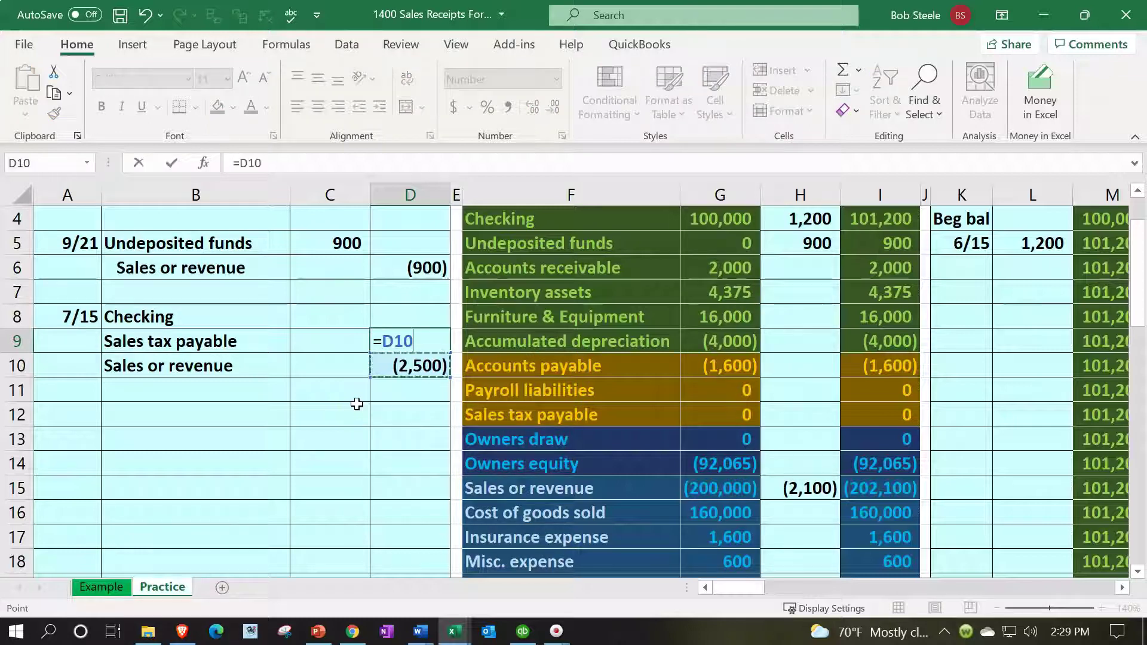
text(*.05)
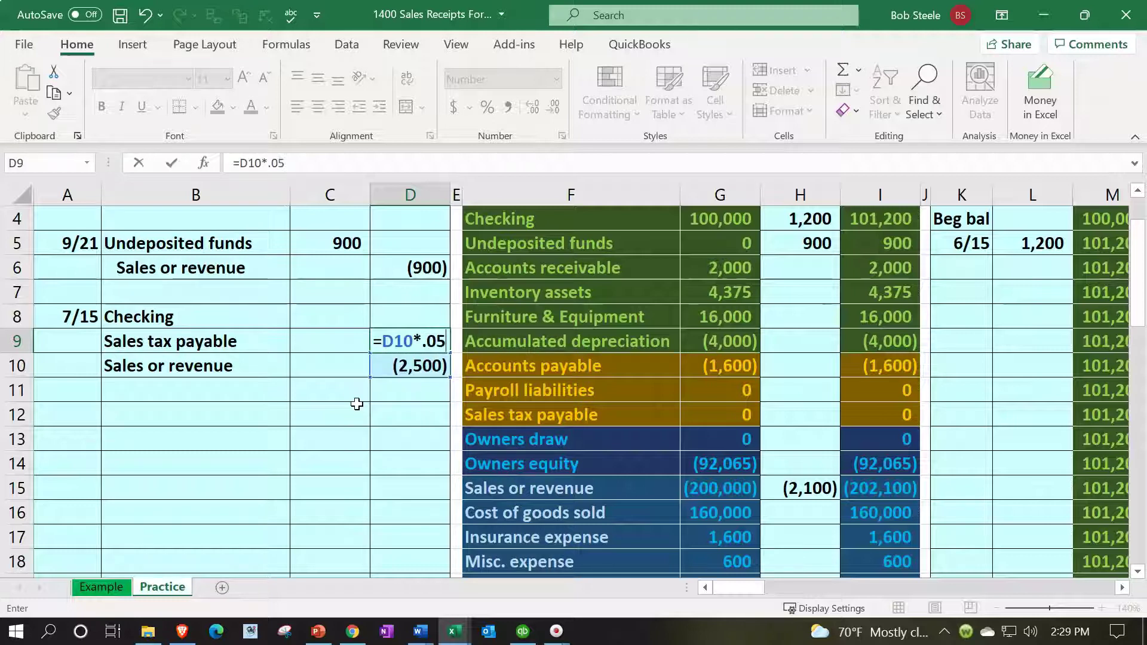
key(Return)
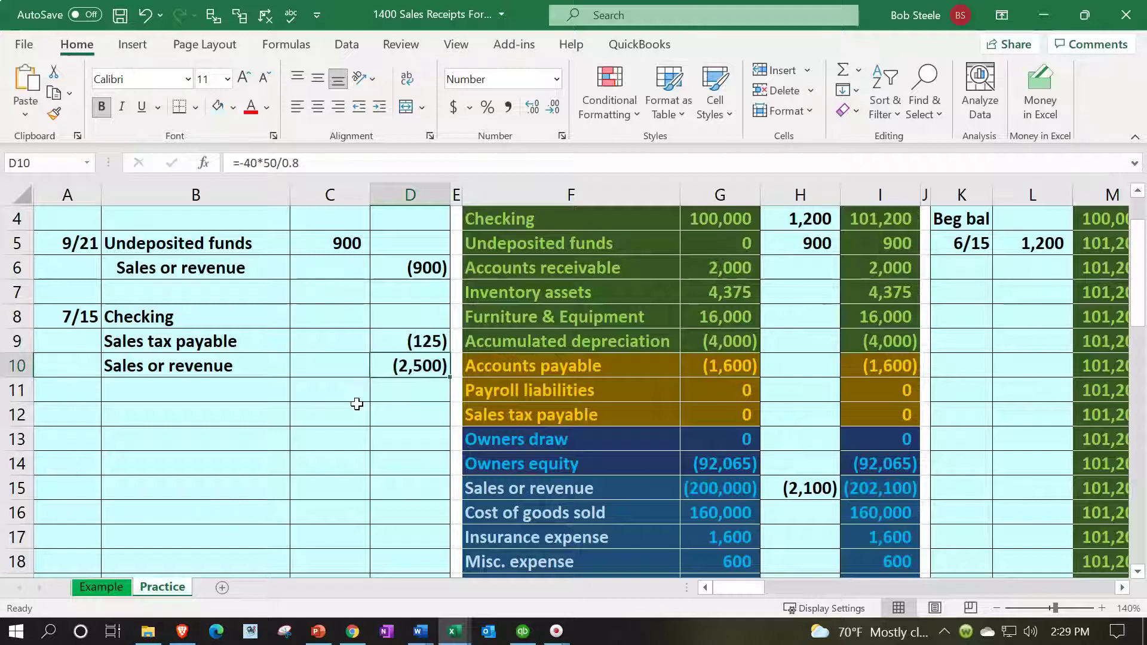
Enter the Checking debit in C8 as the negative SUM of the sales tax and revenue credits, and check it against D9:D10.
key(Up)
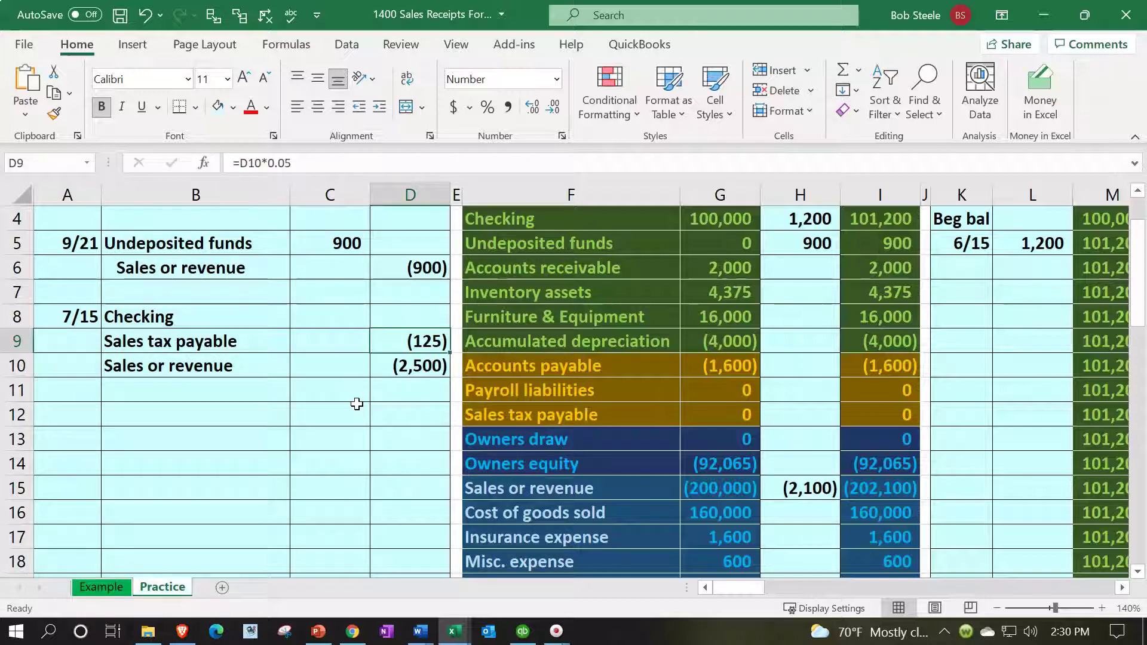
key(Up)
key(Left)
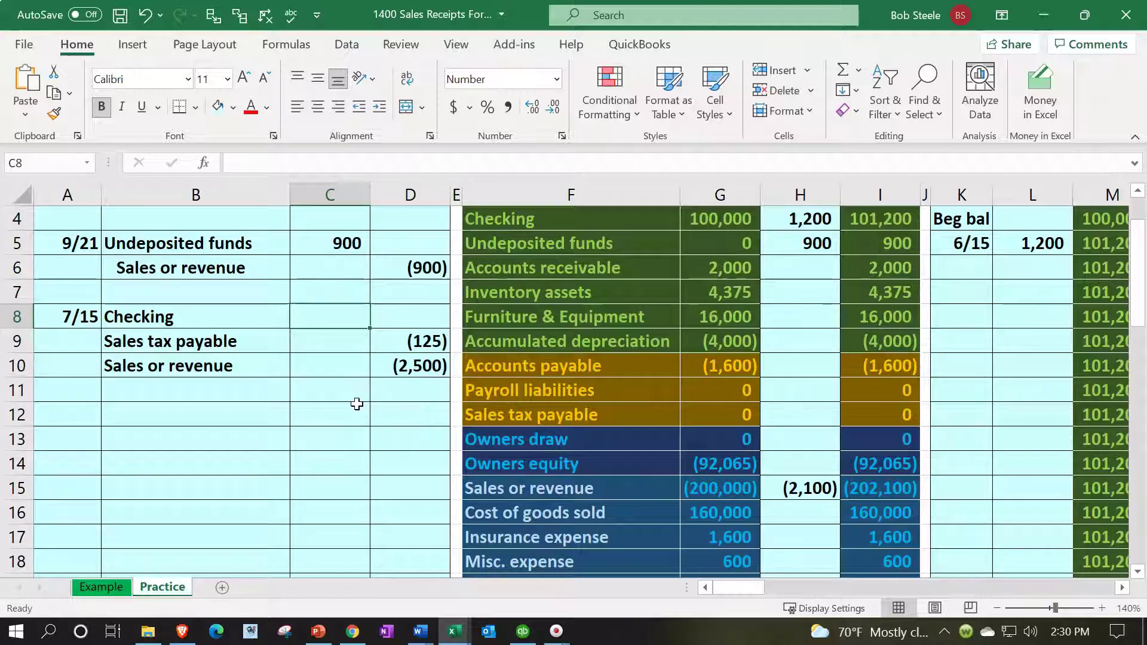
text(-sum()
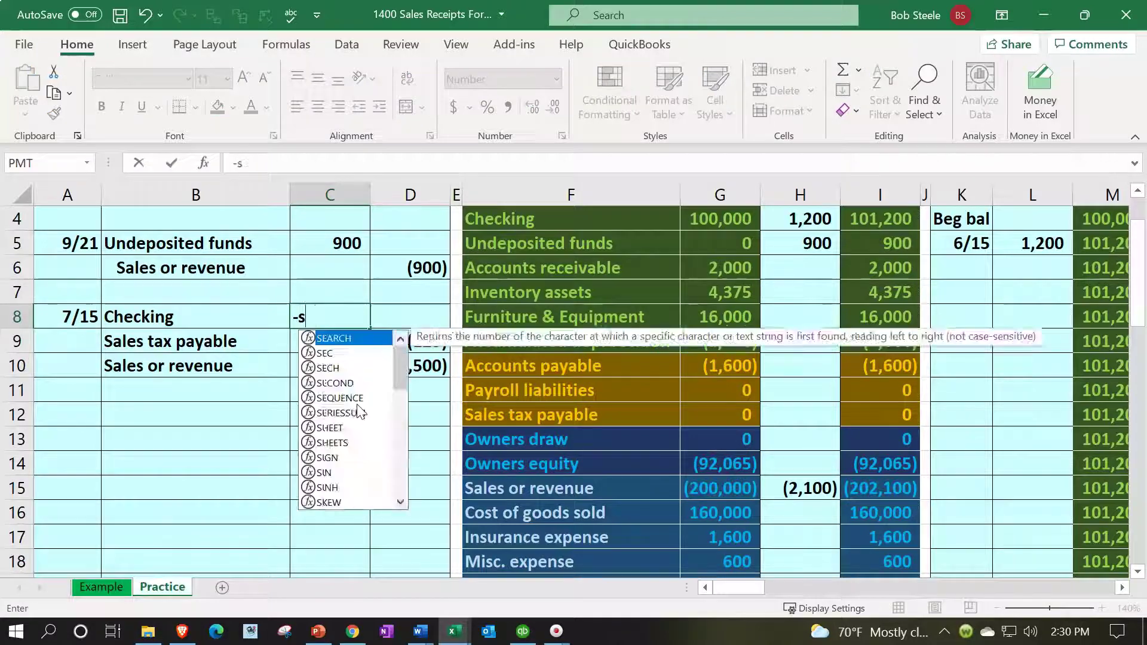
key(Down)
key(shift+Right)
key(shift+Down)
key(Return)
drag(424, 338, 435, 373)
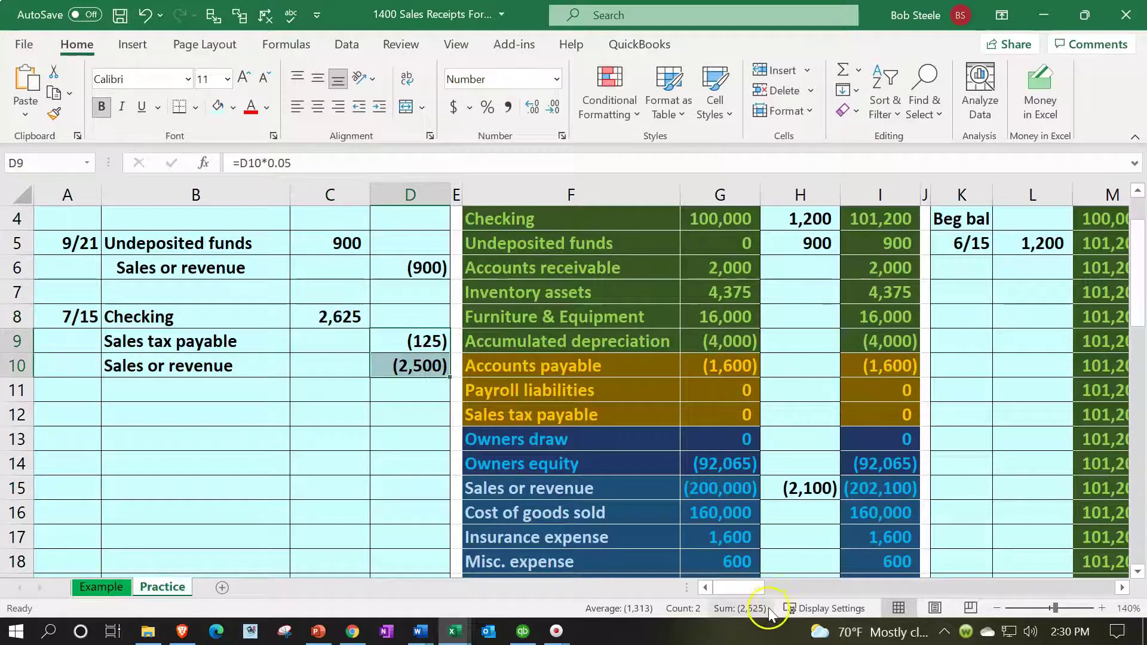
click(322, 311)
Indent the credited accounts Sales tax payable and Sales or revenue in B9:B10.
drag(257, 342, 258, 360)
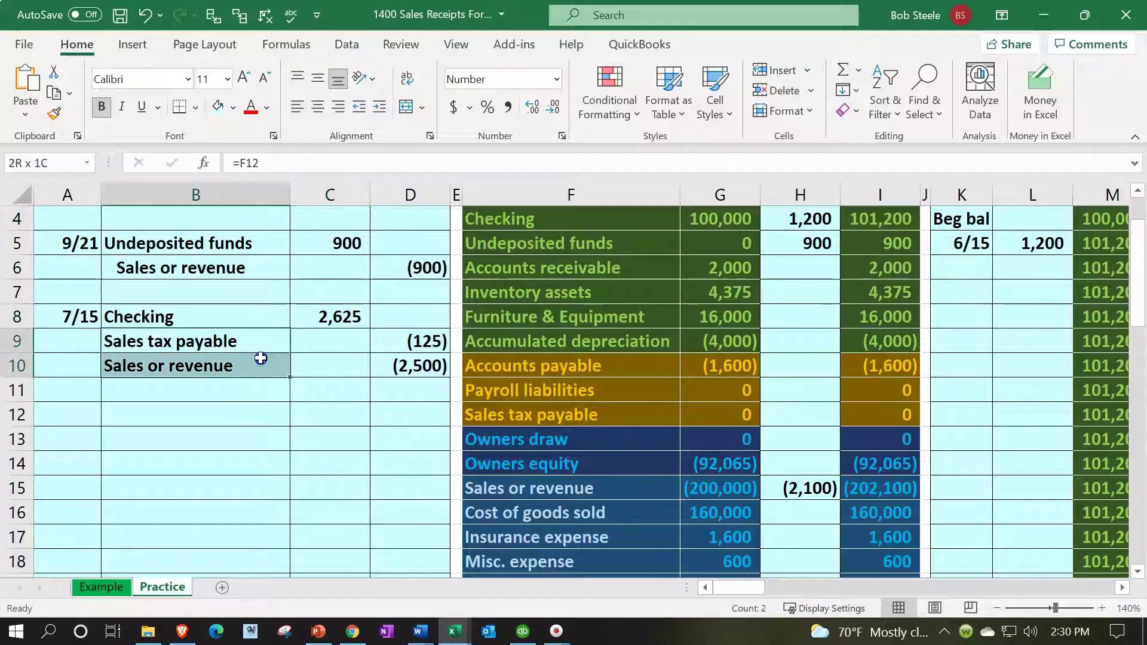
click(378, 108)
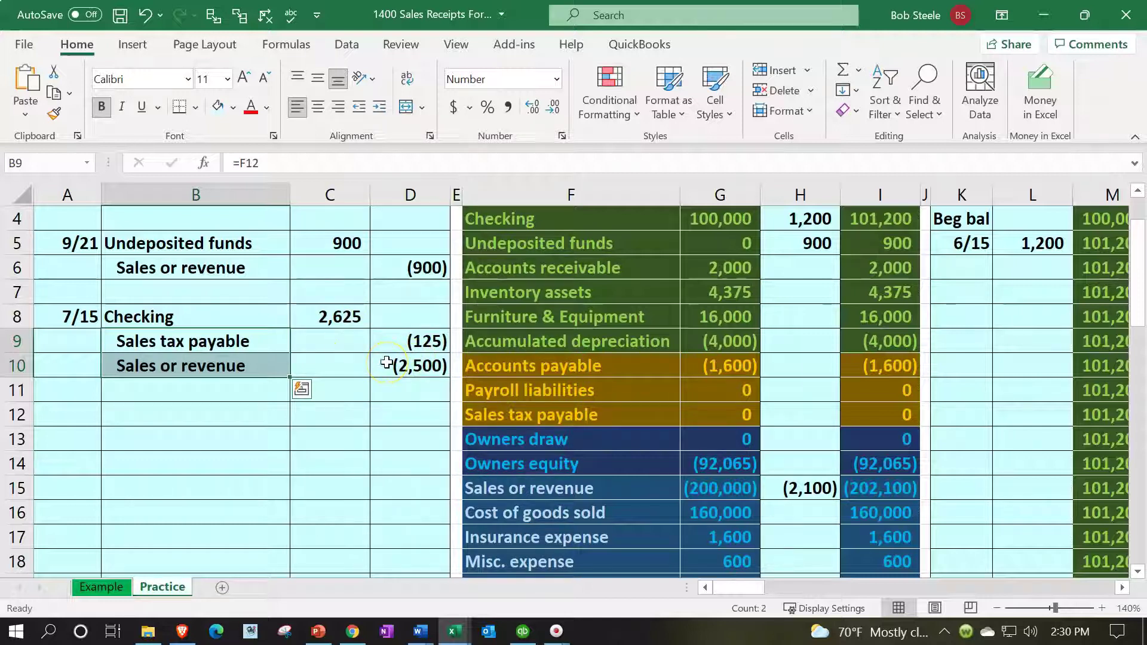
click(252, 418)
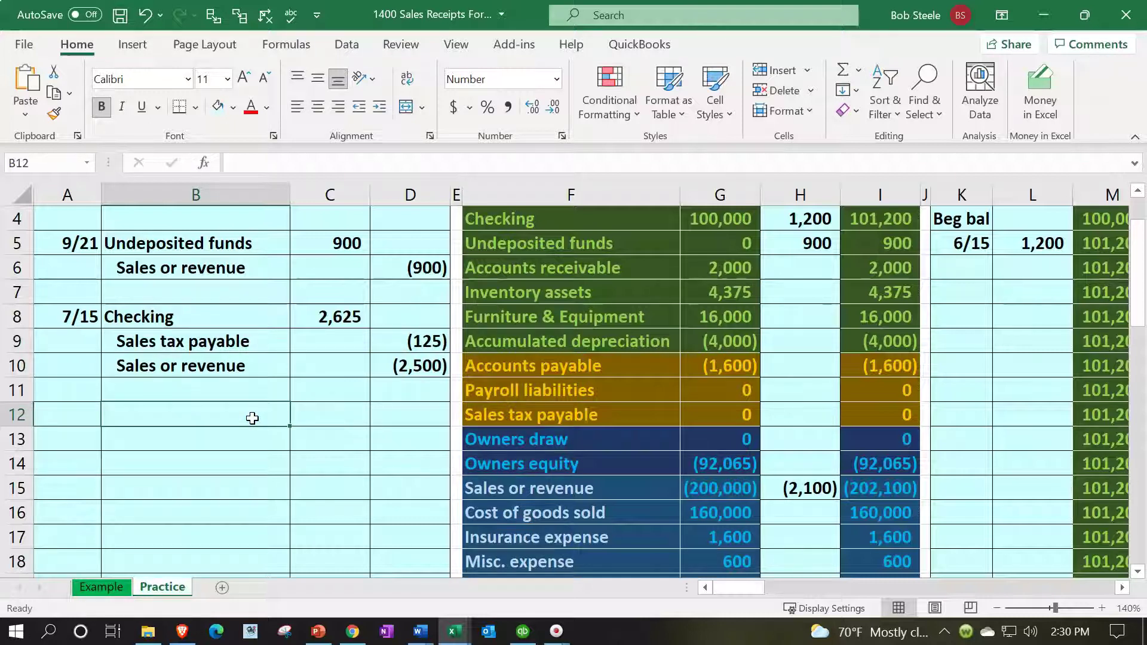
click(390, 347)
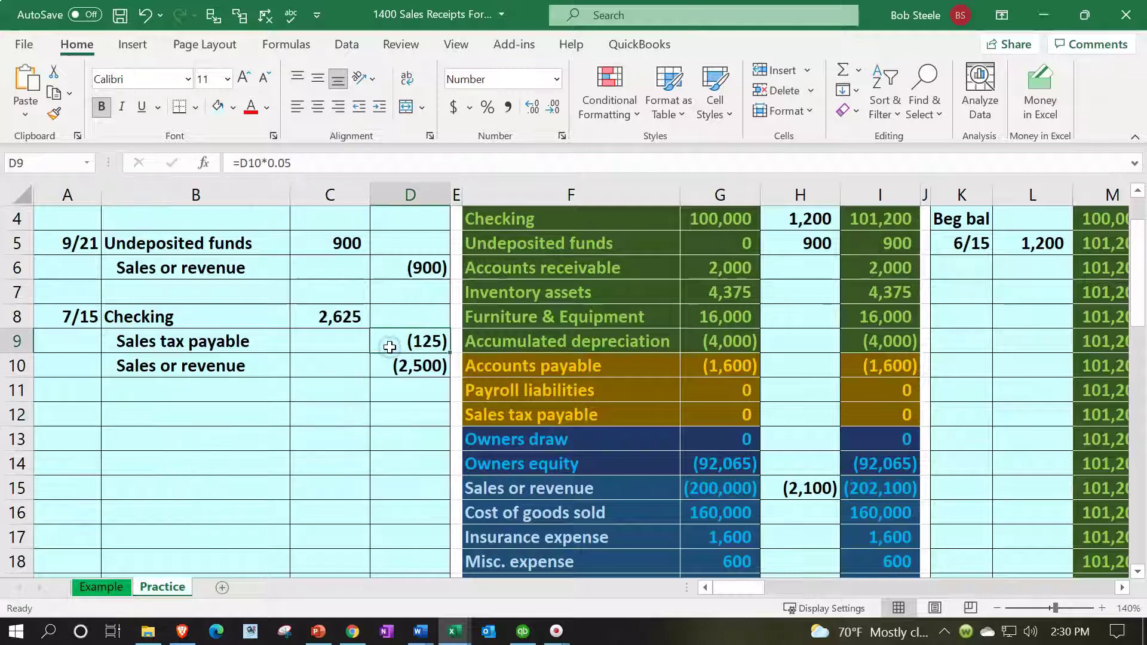
Enter the Cost of goods sold account in B12 of the 7/15 journal entry as a reference to F16.
click(336, 323)
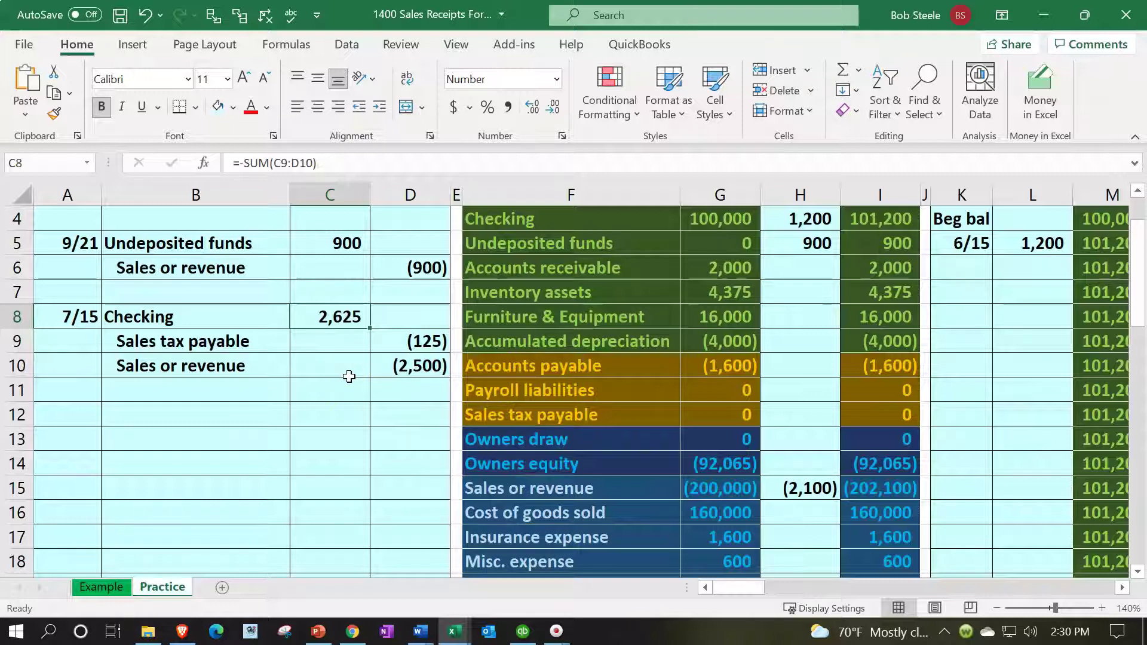
key(Down)
key(Down)
key(Down)
key(Down)
key(Left)
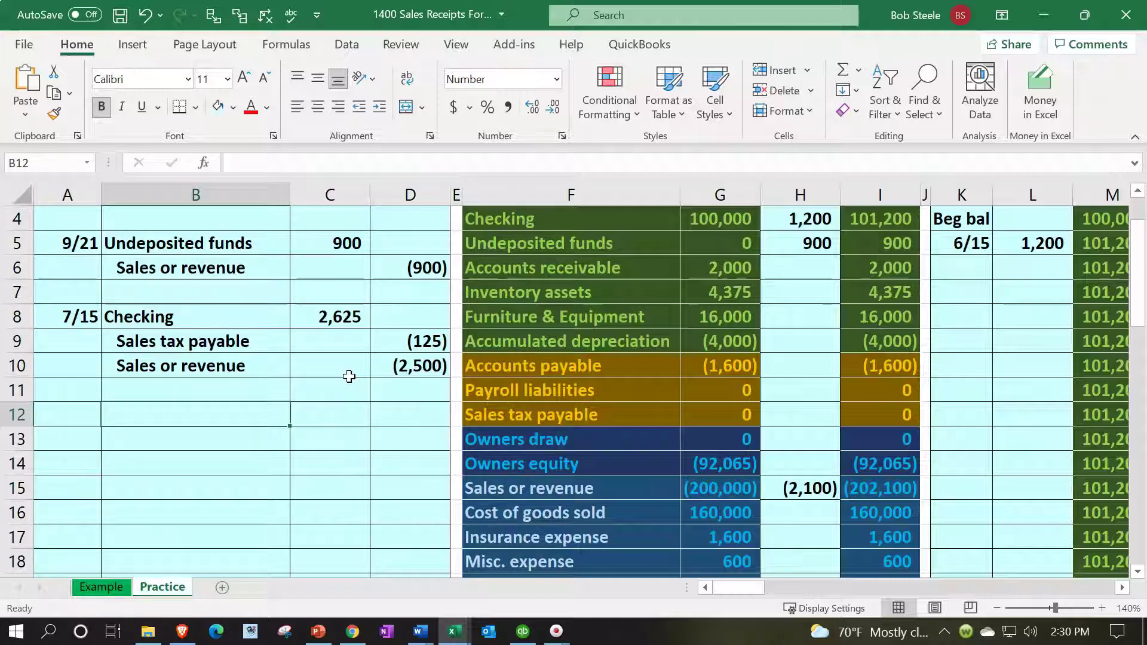
text(=)
key(Right)
key(Right)
key(Right)
key(Down)
key(Down)
key(Down)
key(Down)
key(Right)
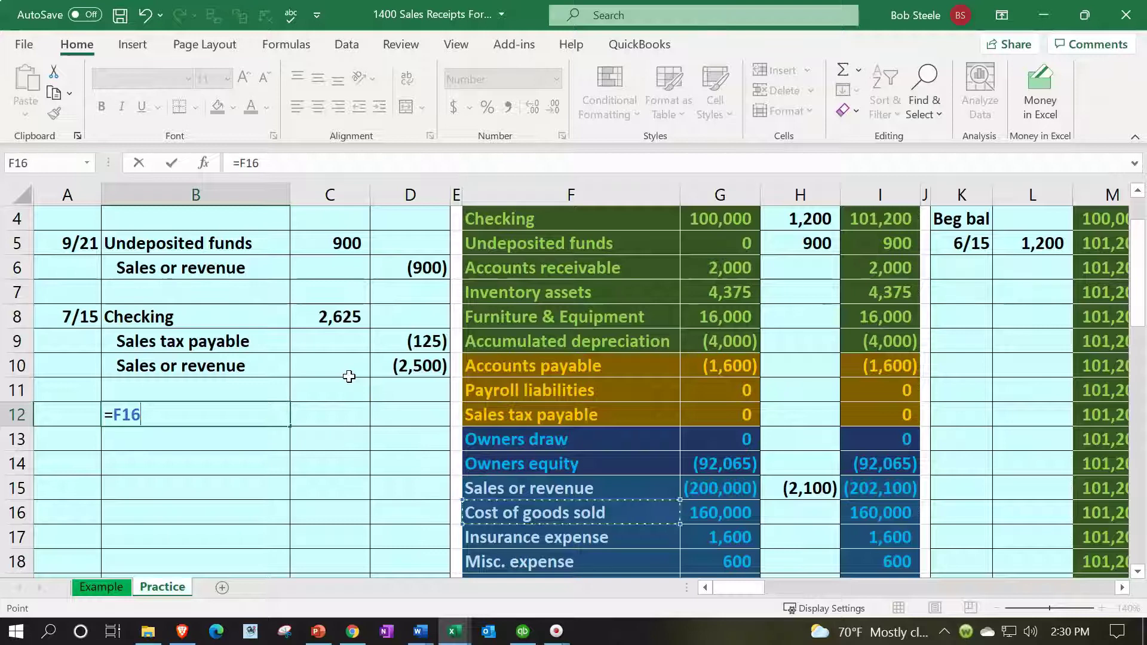
key(Return)
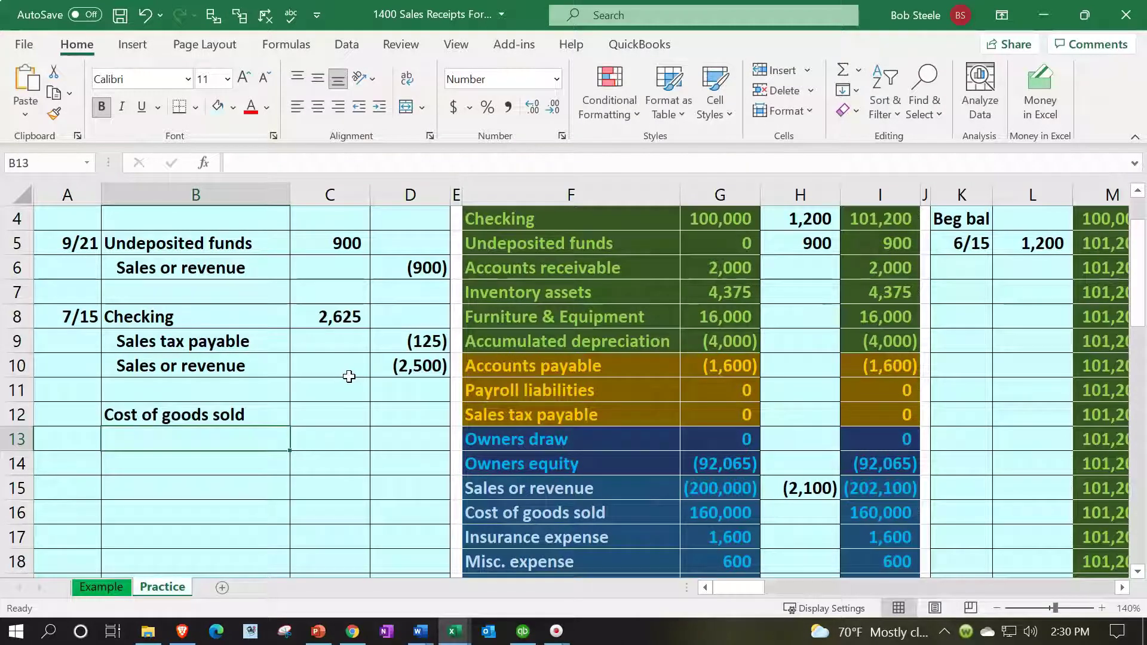
Review the sample sales receipt below the worksheet, and enter the Inventory assets account in B13 as a reference to F7.
scroll(349, 377, down, 6)
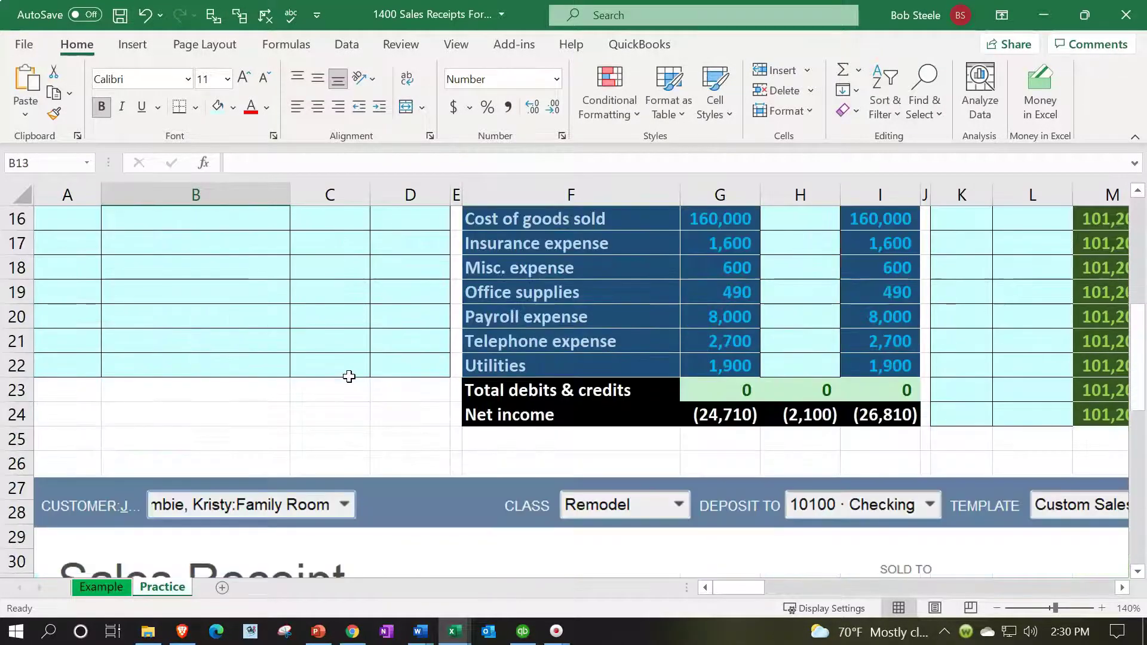
scroll(408, 501, down, 1)
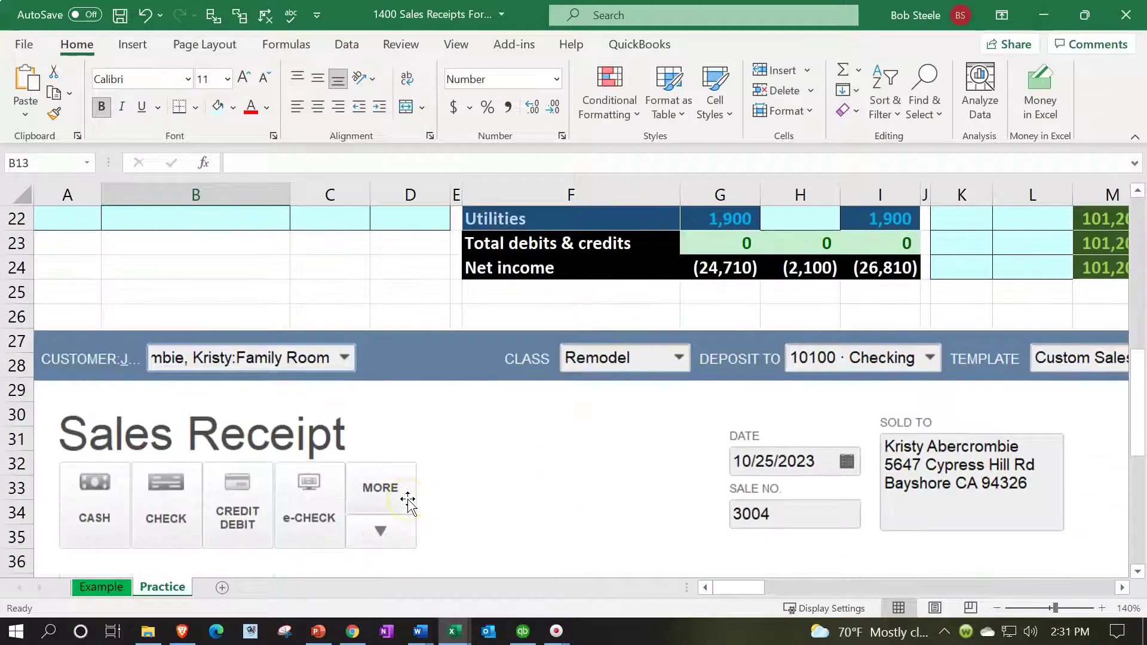
scroll(408, 501, down, 2)
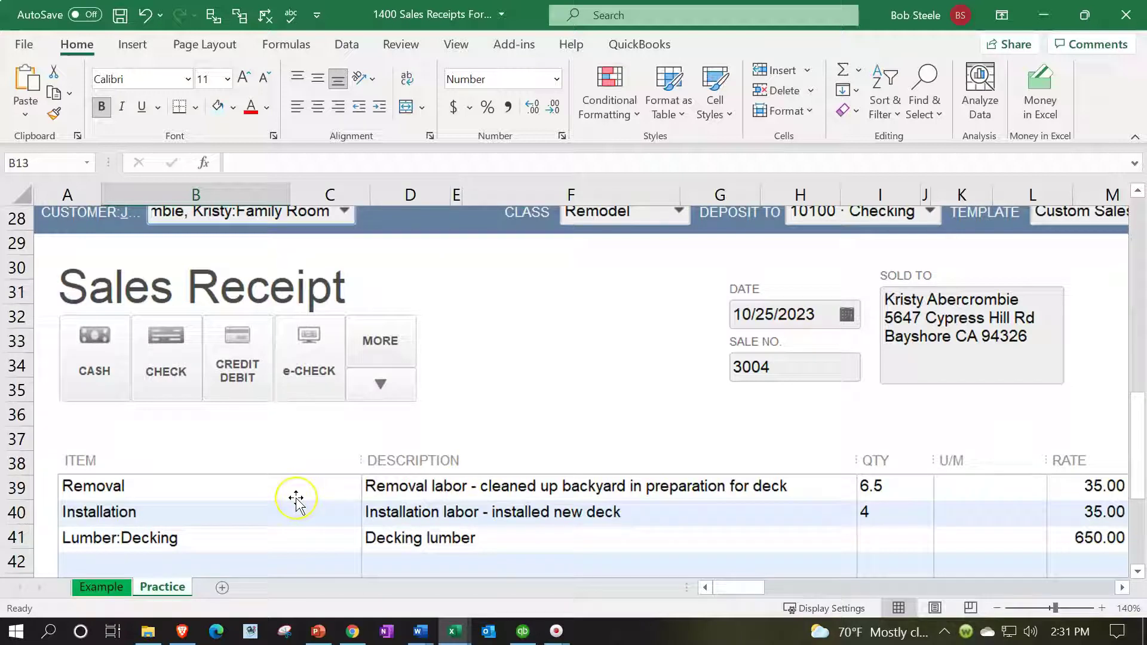
scroll(296, 499, up, 8)
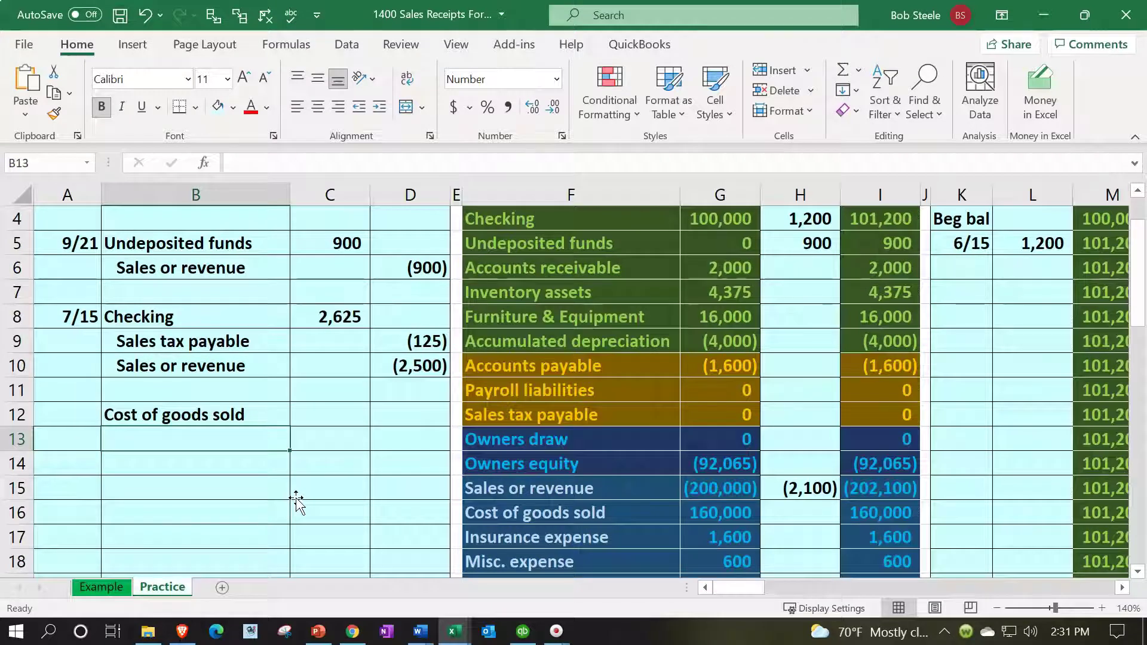
text(=)
key(Right)
key(Right)
key(Right)
key(Right)
key(Up)
key(Up)
key(Up)
key(Up)
key(Up)
key(Up)
key(Return)
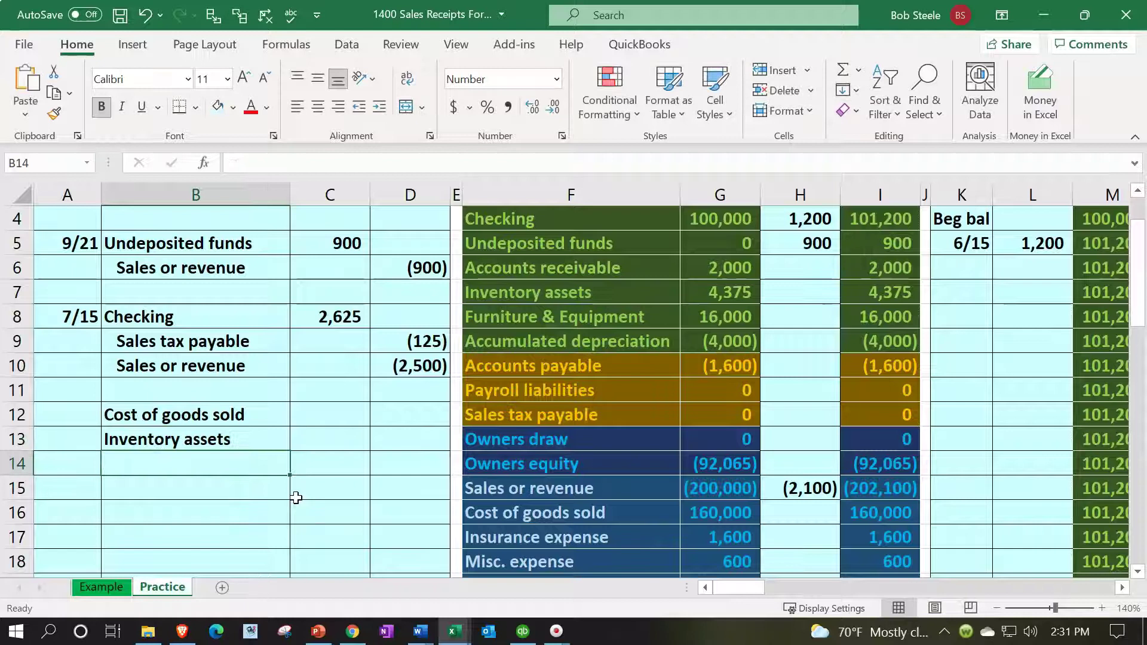
Enter the Cost of goods sold debit in C12 as =40*50.
key(Right)
key(Up)
key(Up)
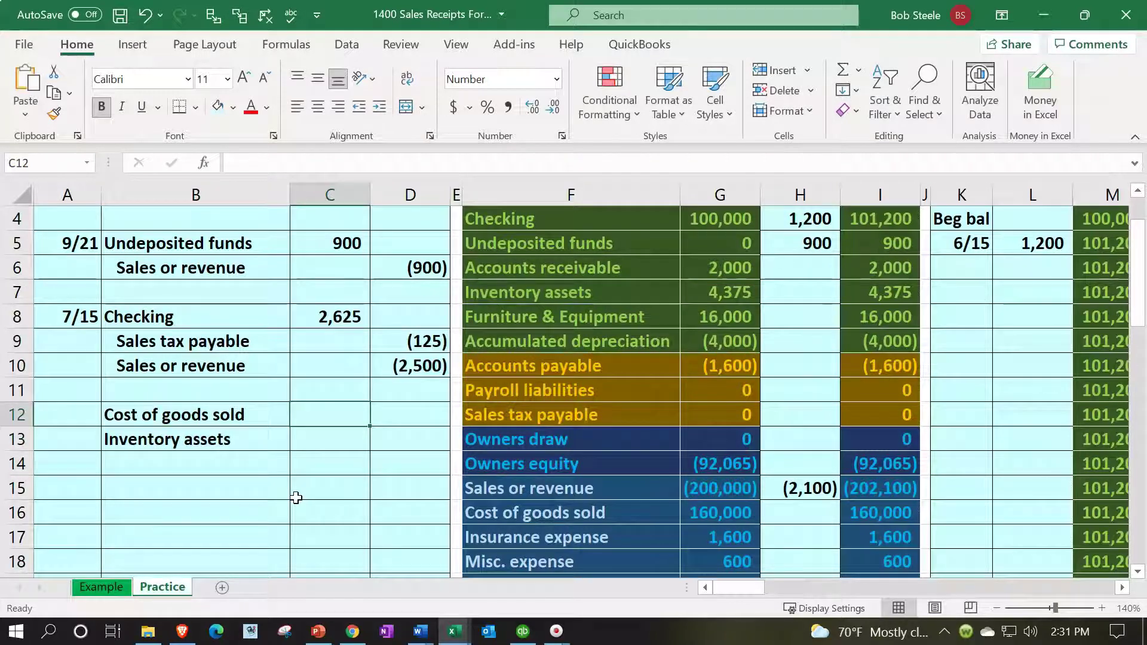
text(=4)
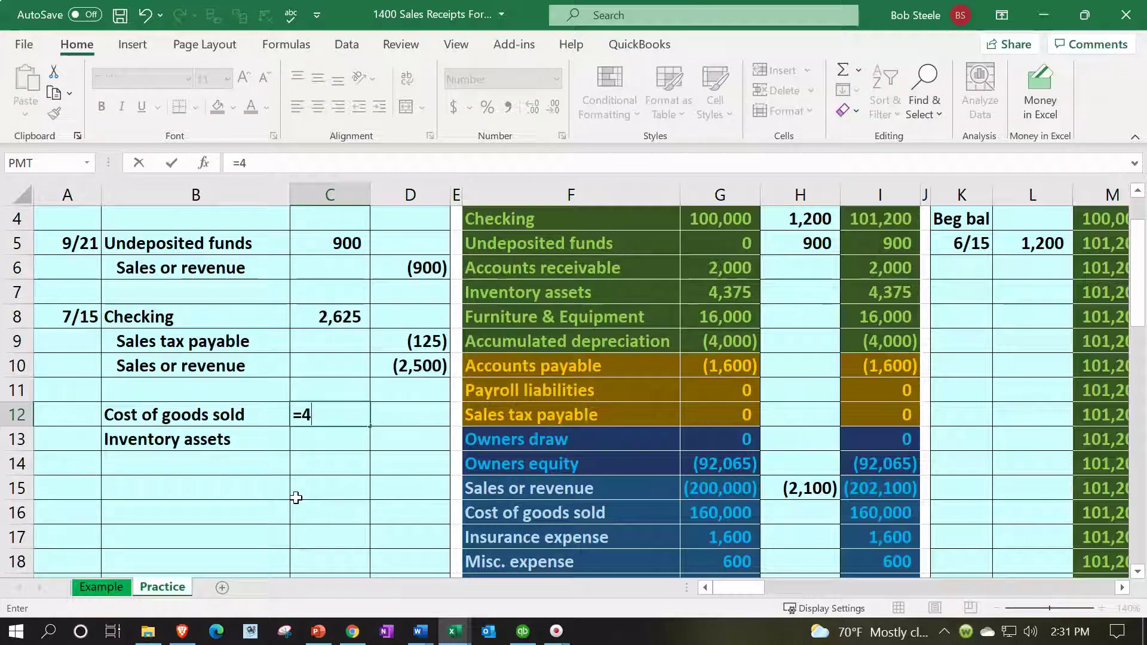
text(0*5)
key(Return)
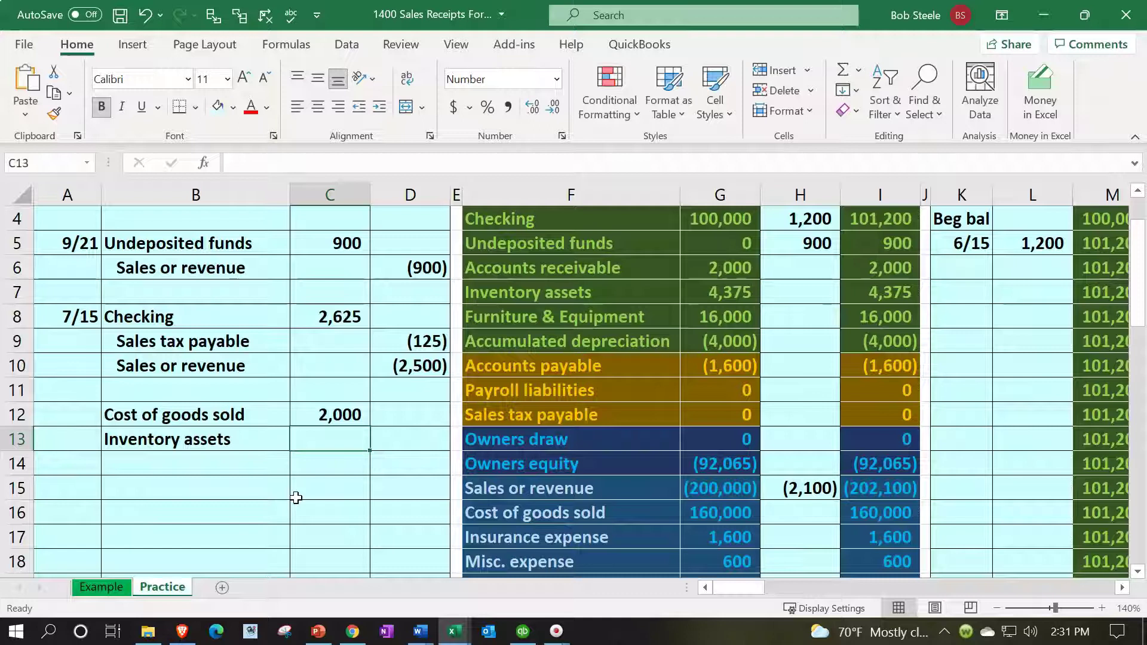
Enter the Inventory assets credit in D13 as the negative of C12, and indent the account name in B13.
key(Right)
text(-)
key(Left)
key(Up)
key(Return)
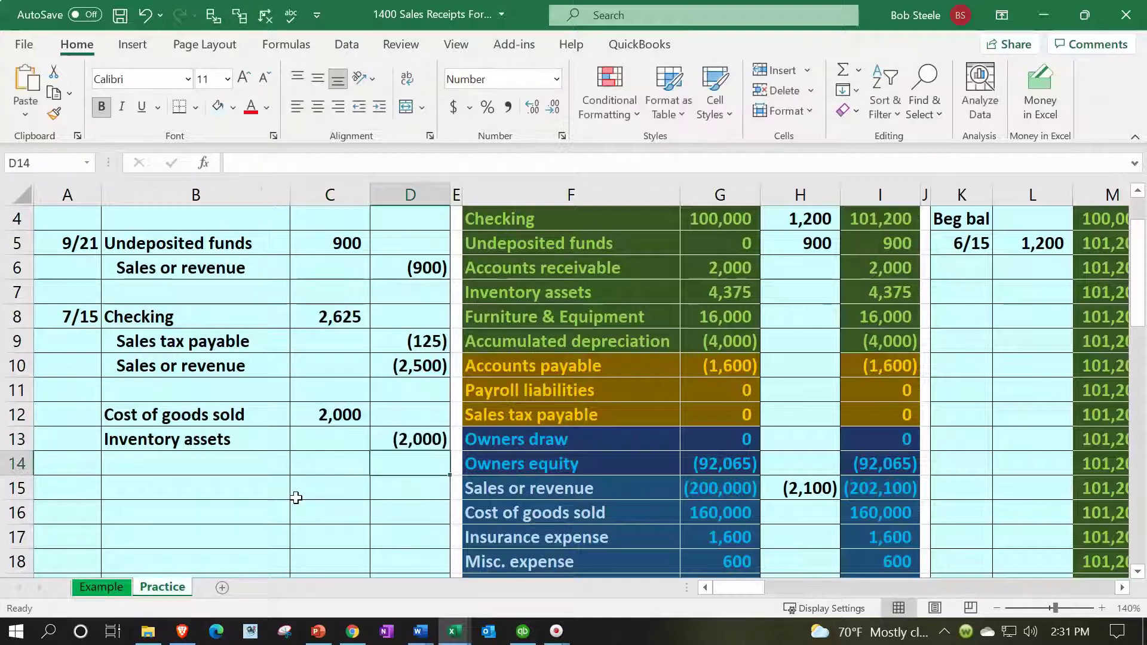
click(220, 440)
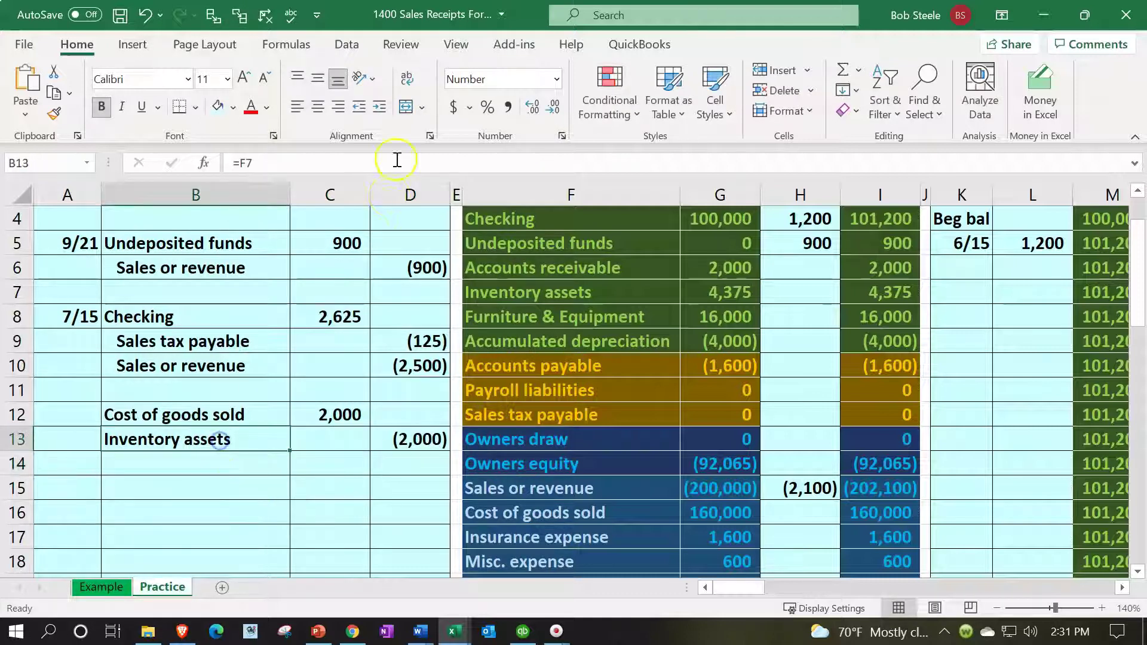
click(379, 106)
Fill the sales portion of the 7/15 journal entry, B8:D10, with light green.
drag(200, 313, 410, 374)
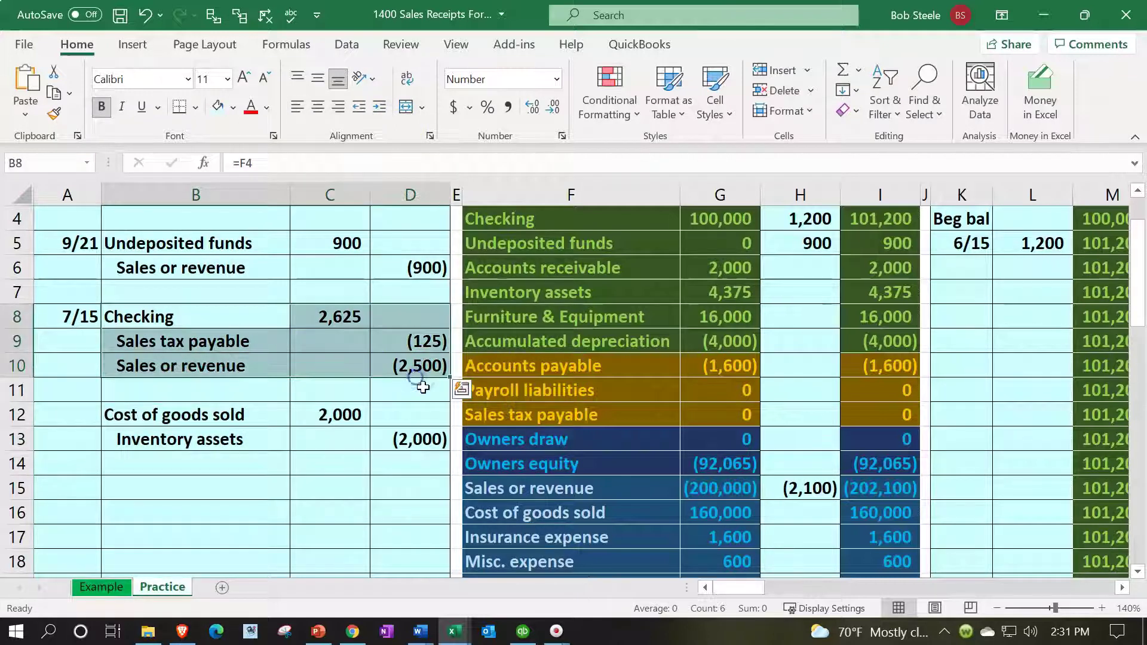
click(233, 107)
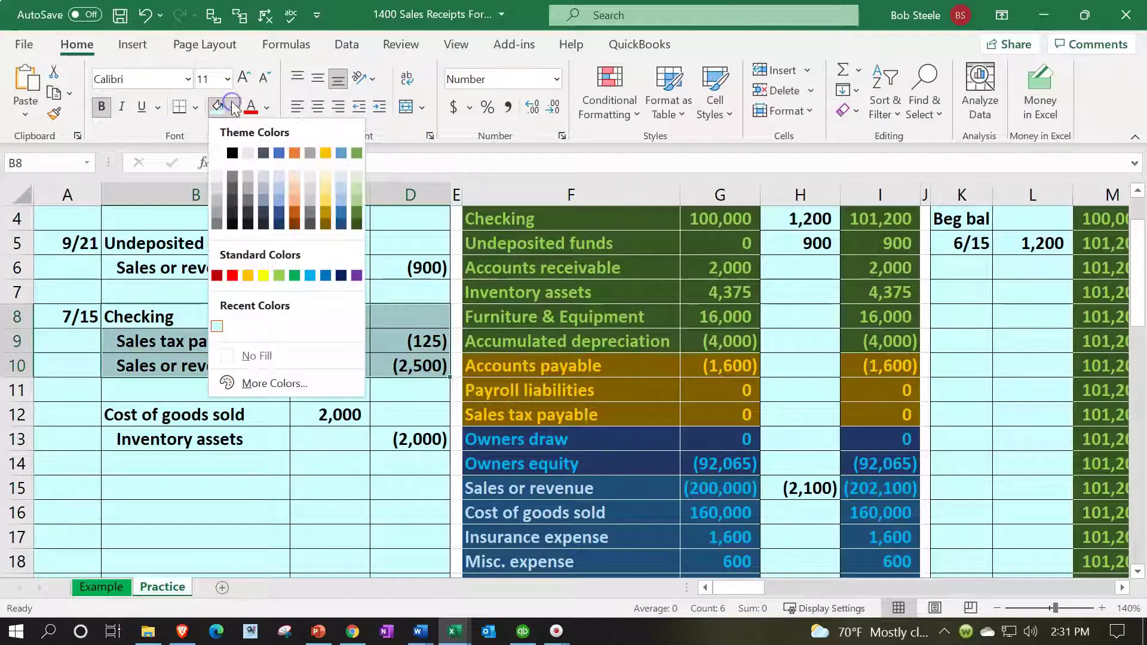
click(279, 275)
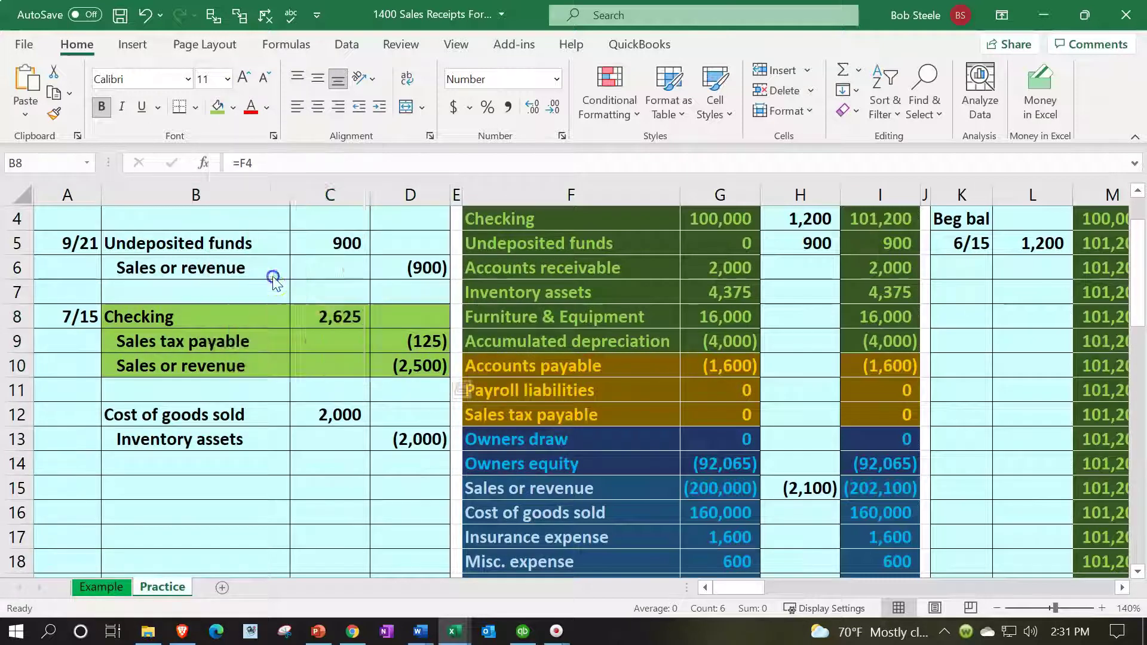
Post the 7/15 Checking debit to the trial balance by extending H4 to =C2+C8, and check the account's ending balance.
scroll(245, 306, up, 1)
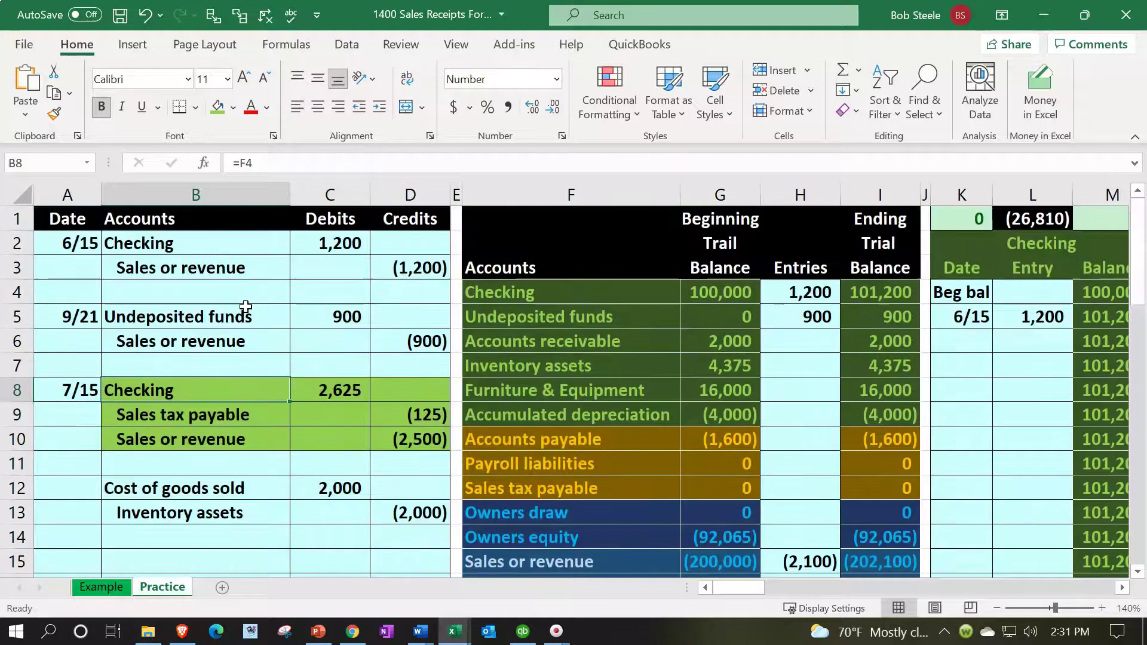
key(Right)
key(Right)
key(Right)
key(Right)
key(Right)
key(Right)
key(Up)
key(Up)
key(Up)
key(Up)
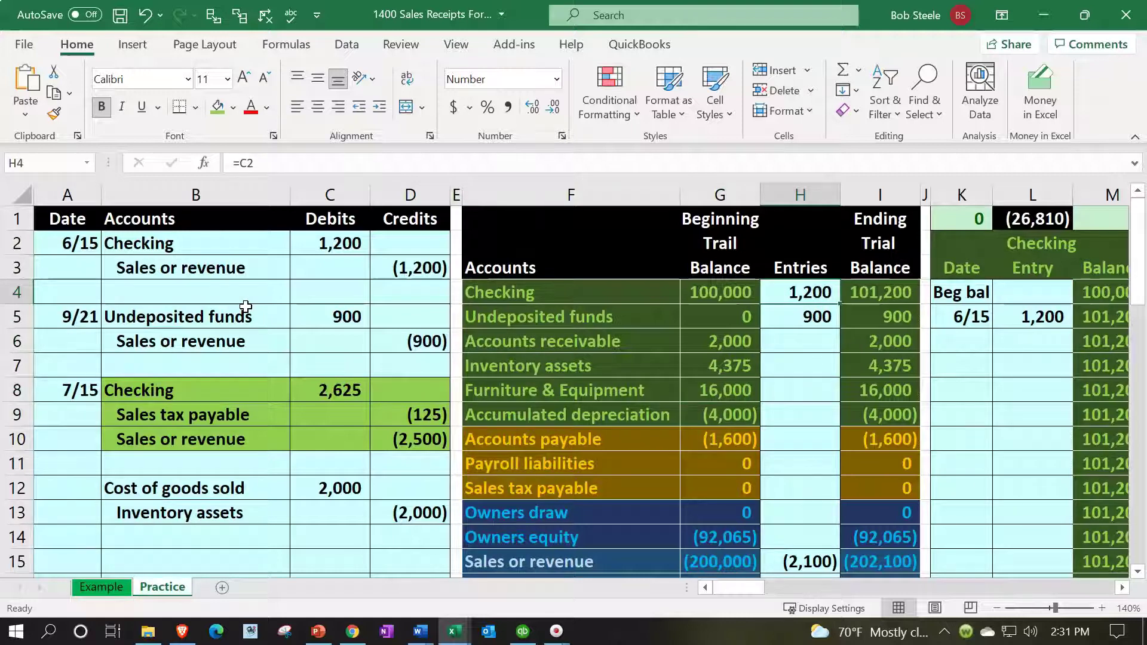
key(F2)
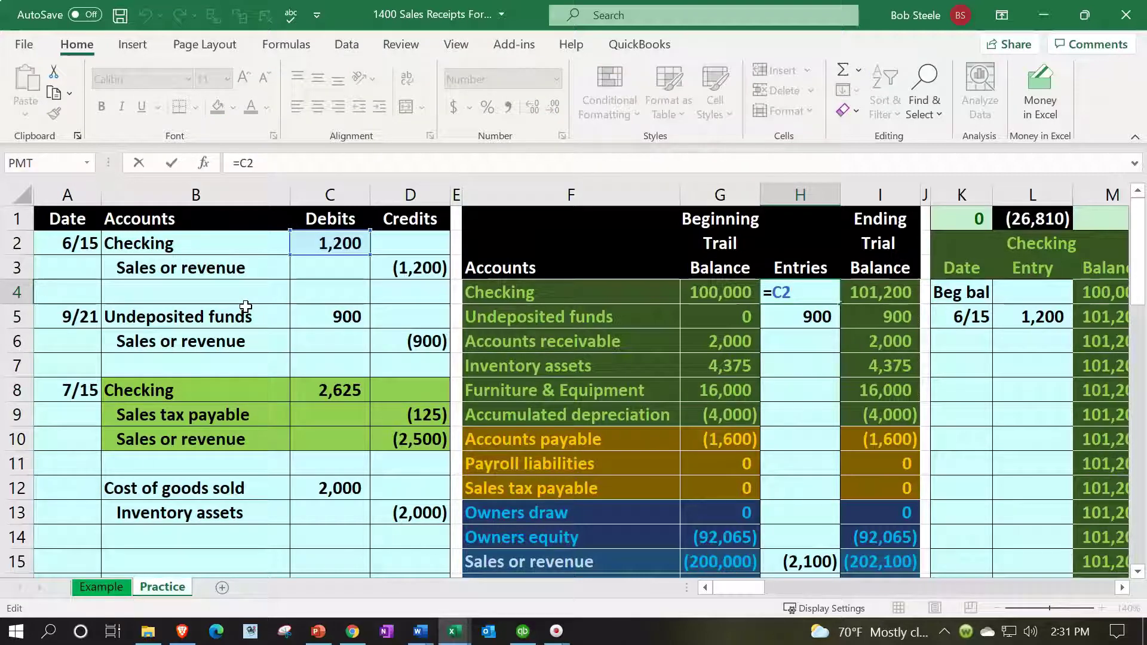
text(+)
key(Down)
key(Down)
key(Down)
key(Left)
key(Left)
key(Left)
key(Left)
key(Left)
key(Down)
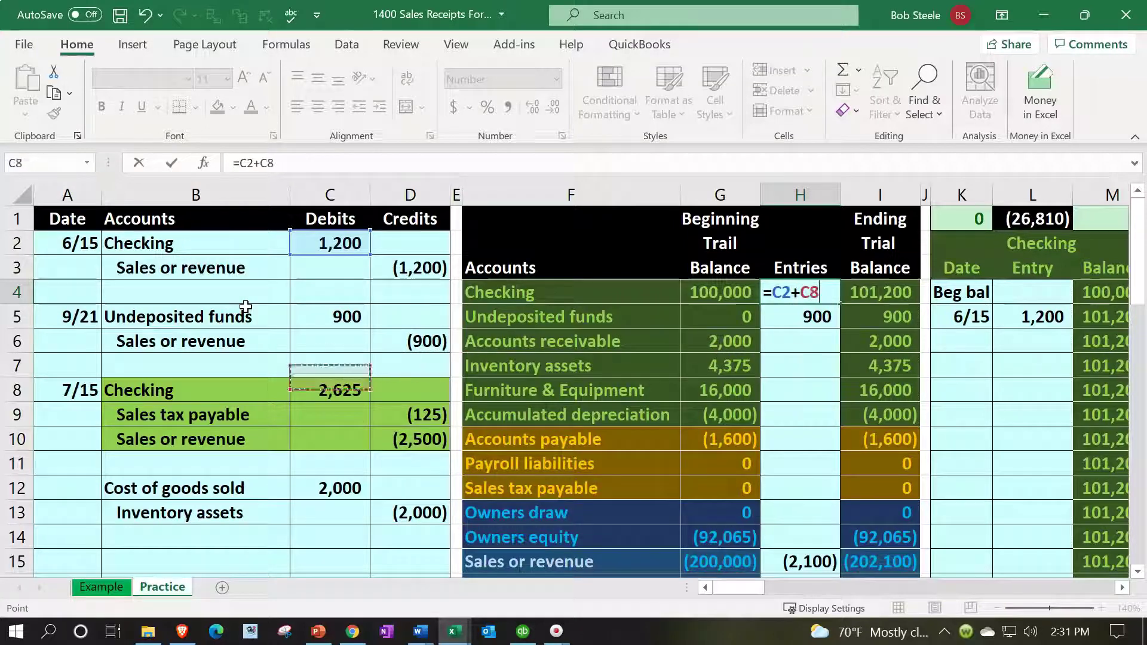
key(Return)
key(Up)
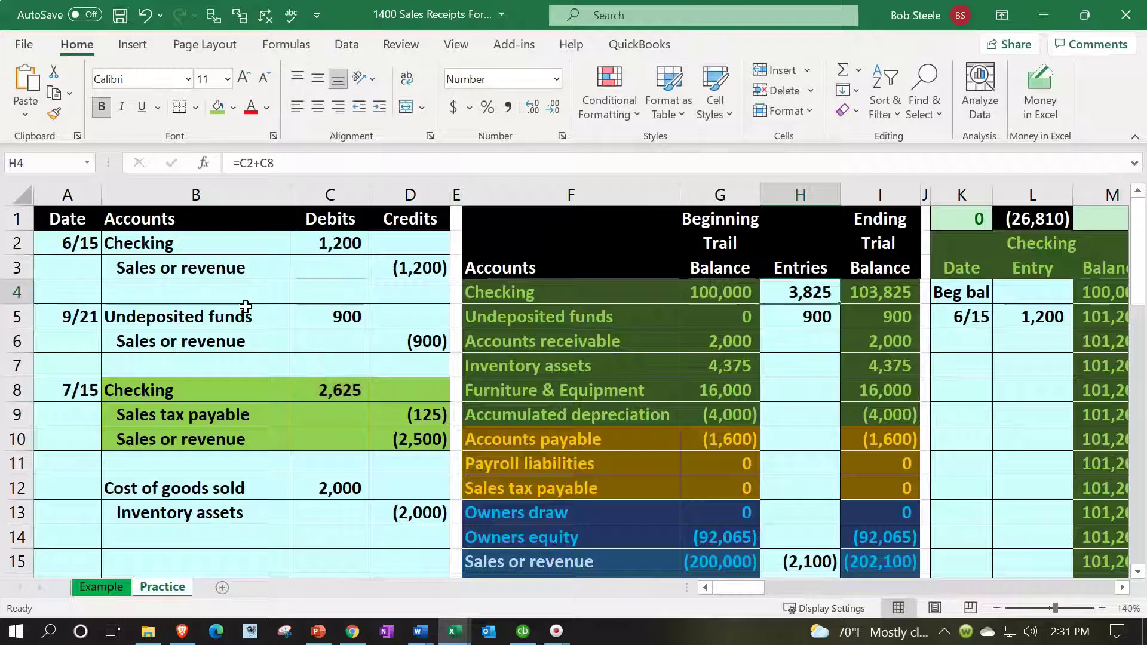
key(Right)
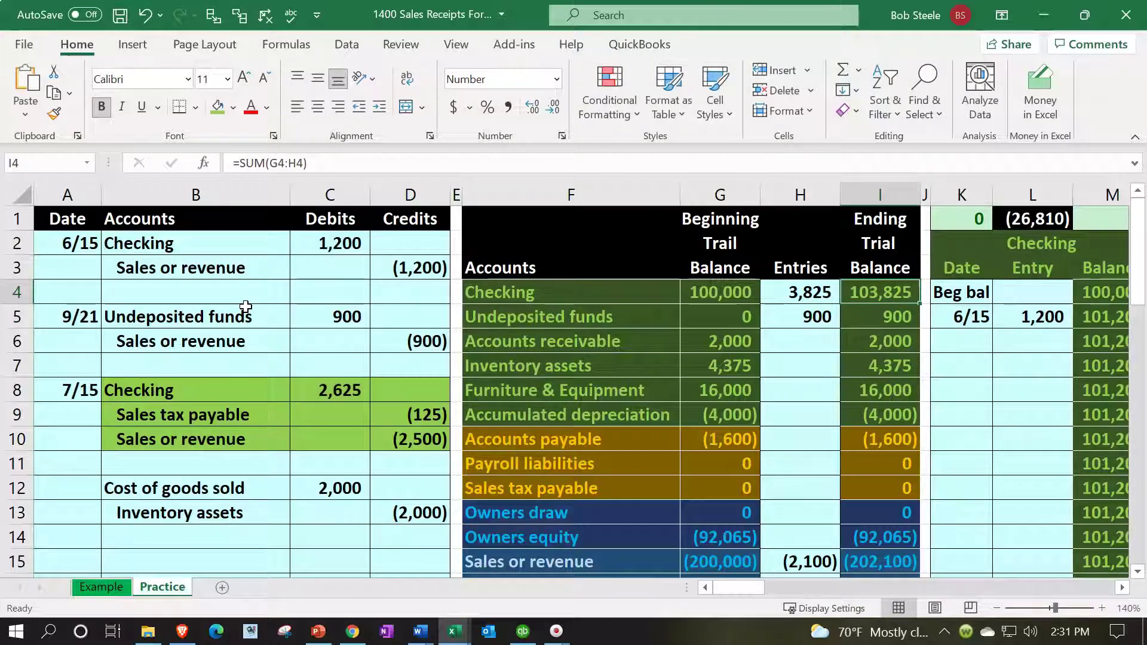
Post the Sales tax payable credit to the trial balance in H12 as =D9, and check the account's ending balance.
key(Down)
key(Down)
key(Down)
key(Down)
key(Left)
key(Left)
key(Left)
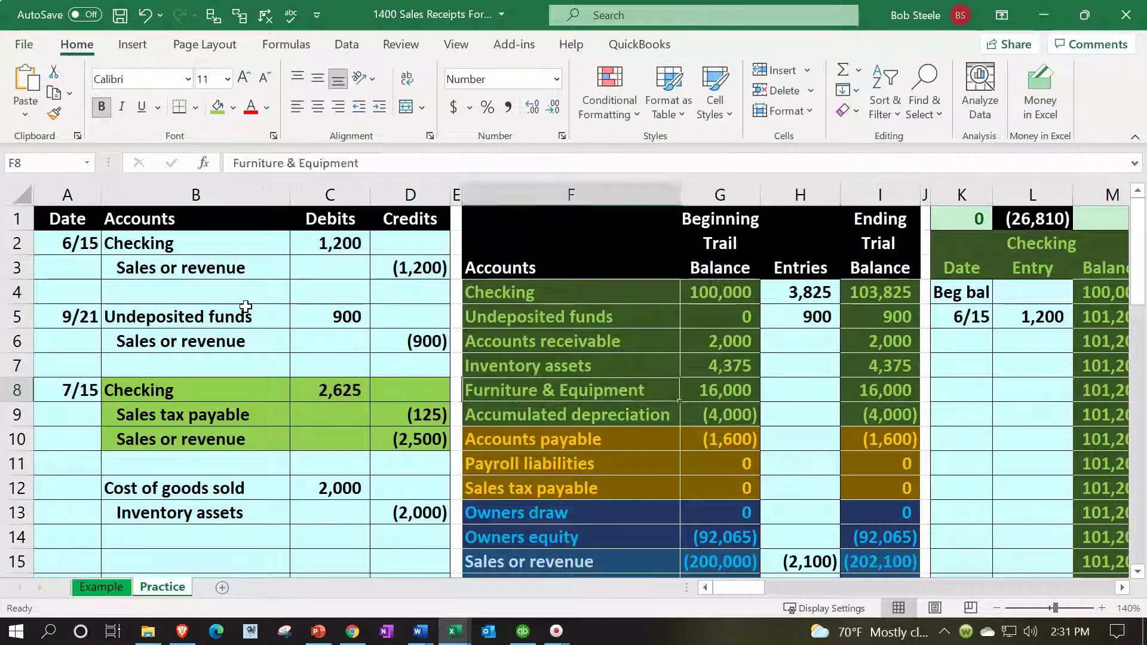
key(Left)
key(Left)
key(Down)
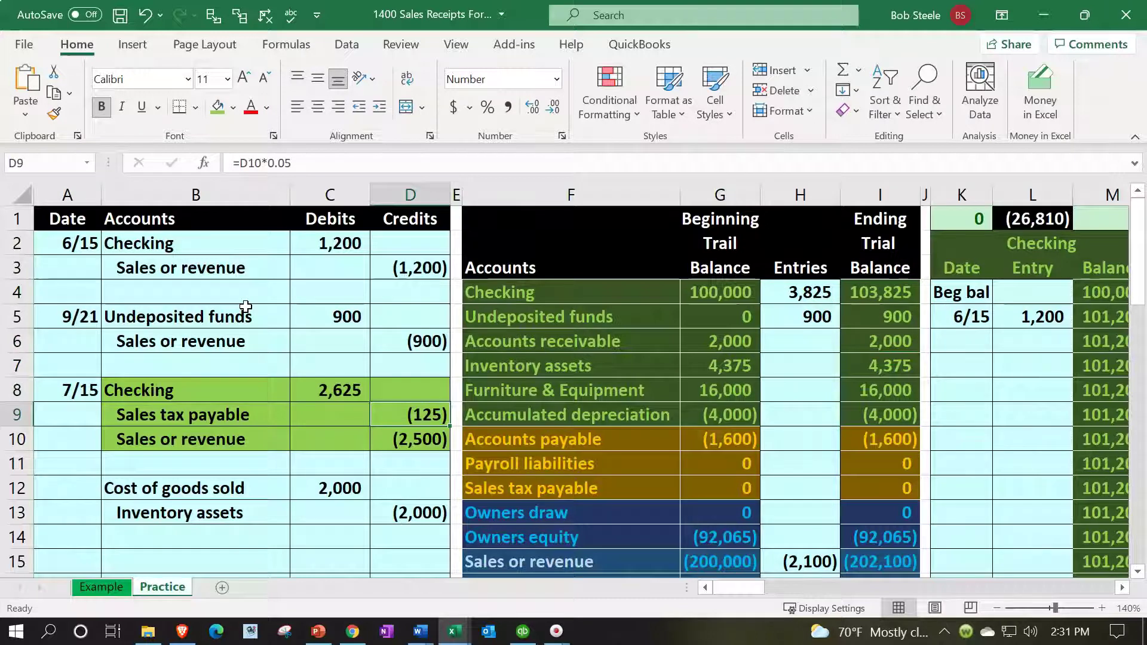
key(Down)
key(Down)
key(Right)
key(Right)
key(Right)
key(Right)
key(Down)
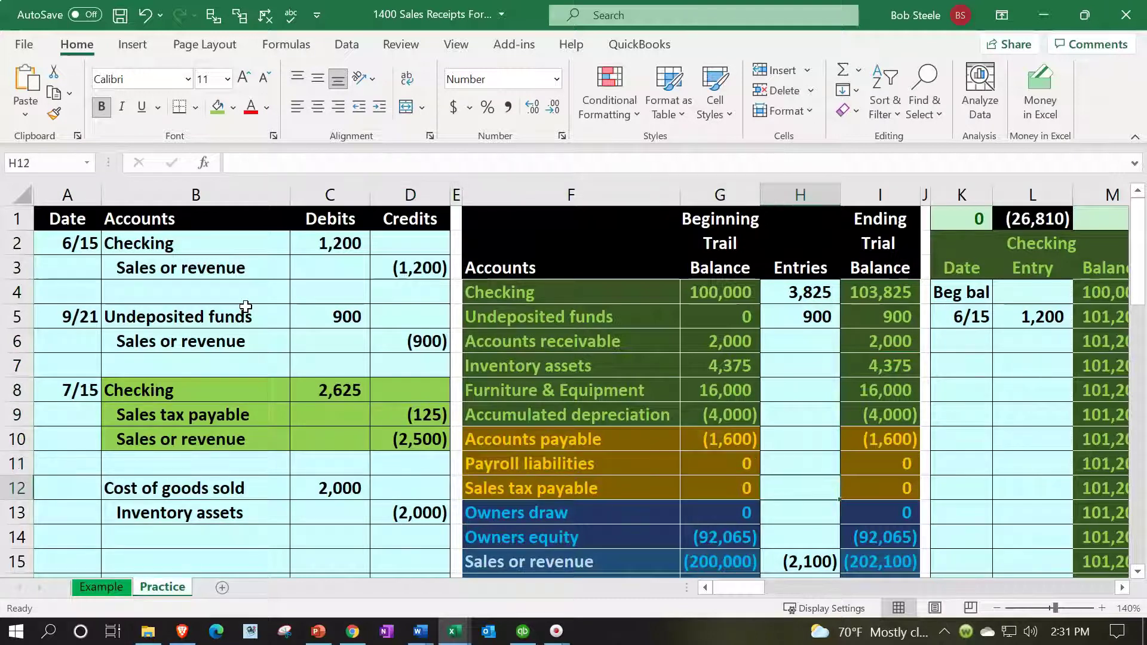
text(=)
key(Left)
key(Left)
key(Left)
key(Left)
key(Up)
key(Up)
key(Up)
key(Return)
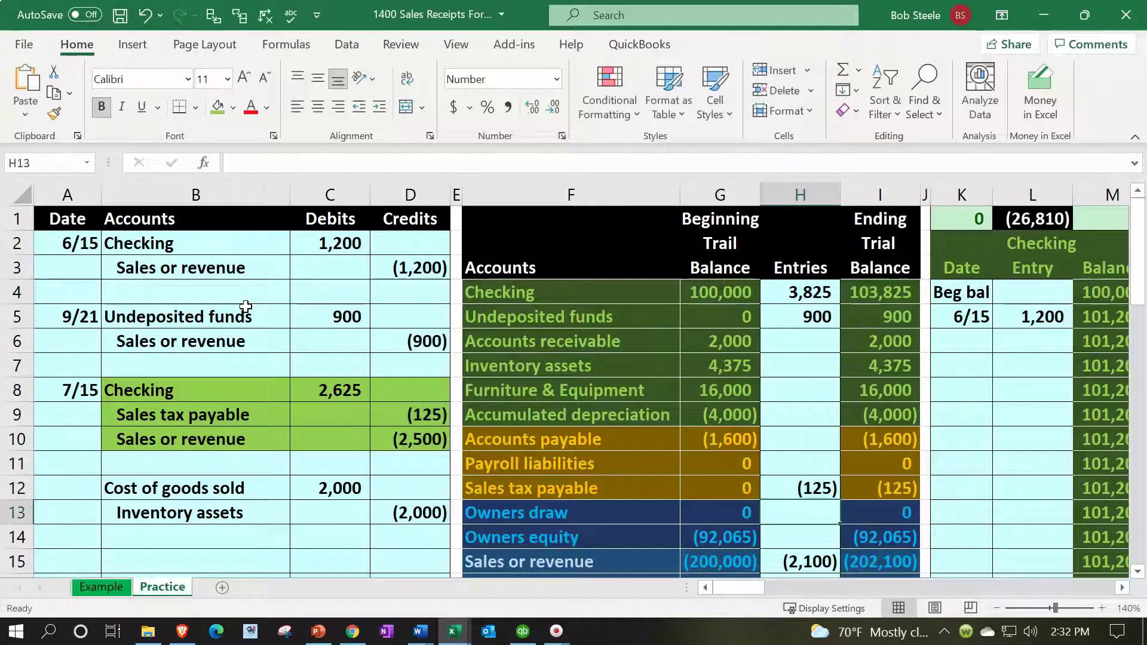
click(860, 490)
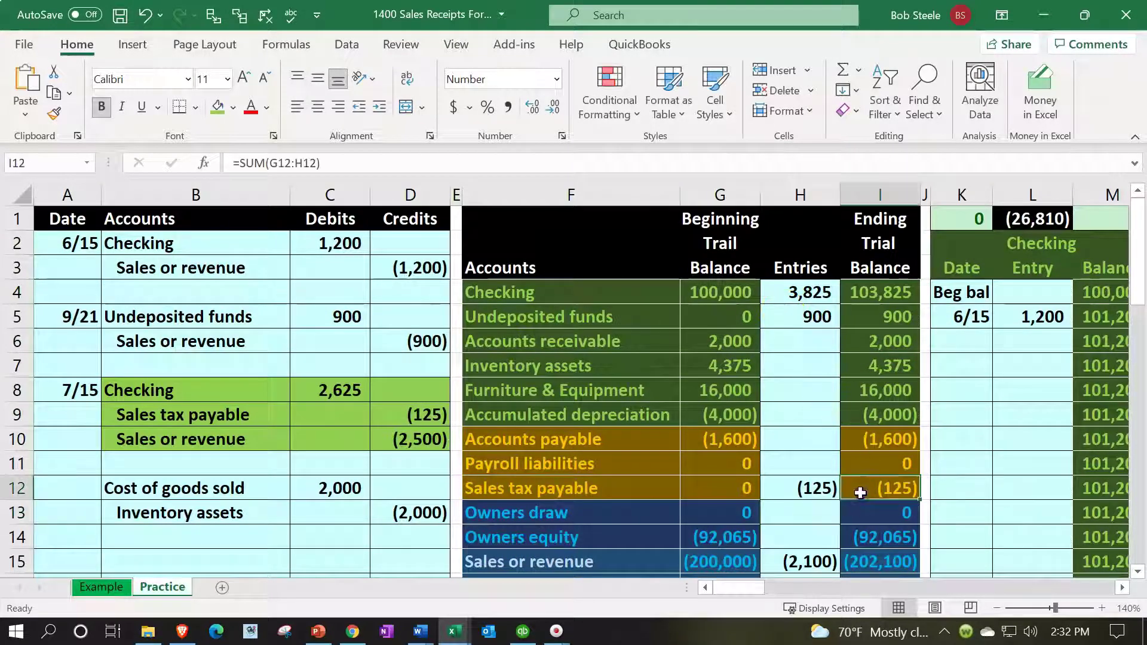
Post the 7/15 revenue credit to the trial balance by extending H15 to =D3+D6+D10, and check the ending balance against D10.
drag(268, 432, 384, 435)
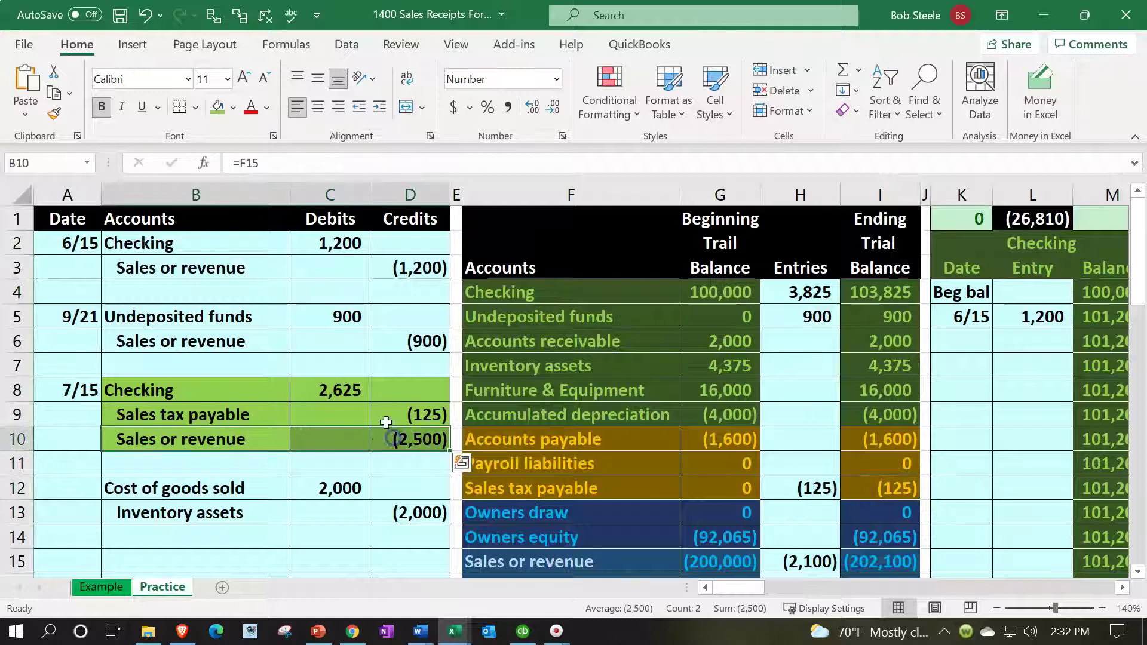
key(Down)
key(Down)
key(Down)
key(Down)
key(Right)
key(Right)
key(Right)
key(Right)
key(Right)
key(Right)
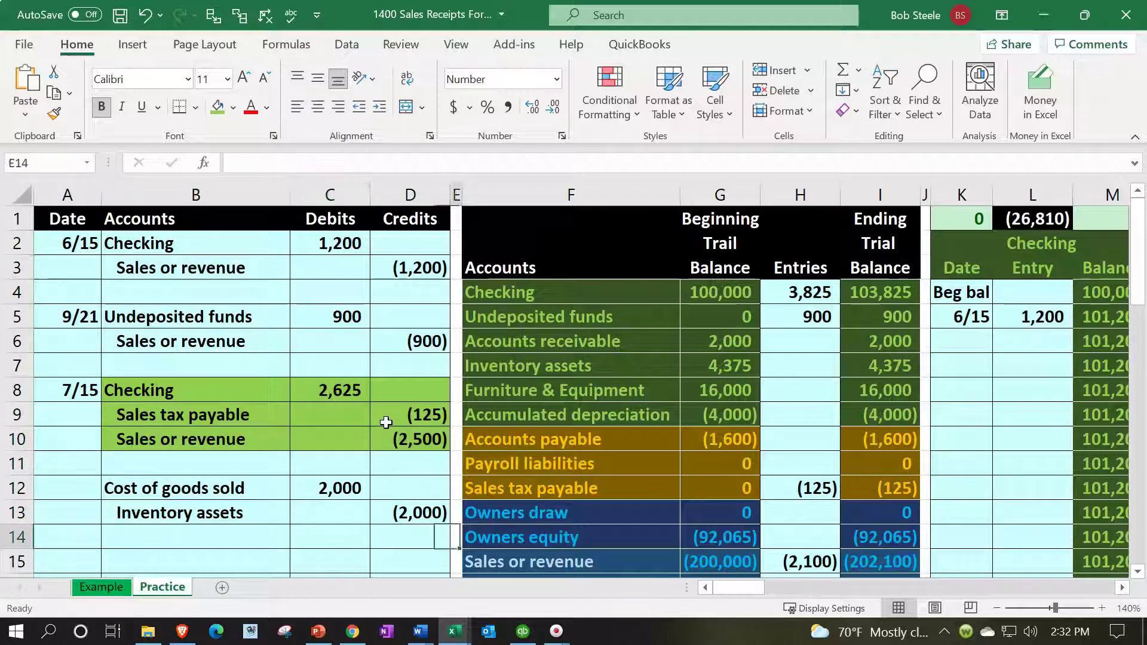
key(Down)
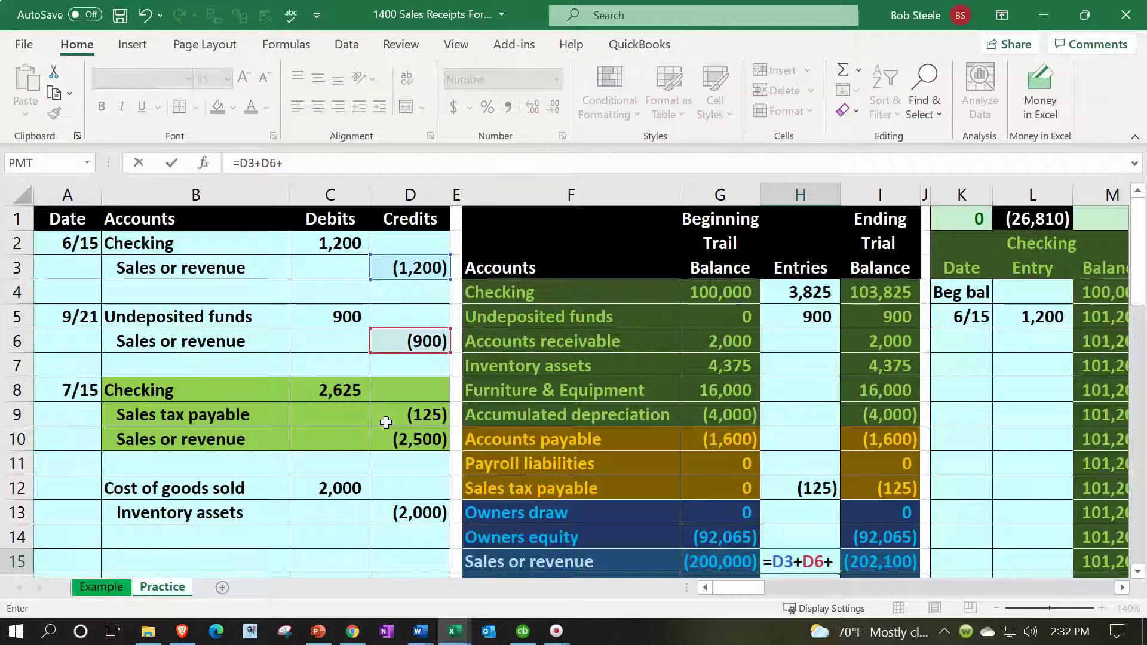
key(Up)
key(Left)
key(Left)
key(Left)
key(Left)
key(Up)
key(Up)
key(Up)
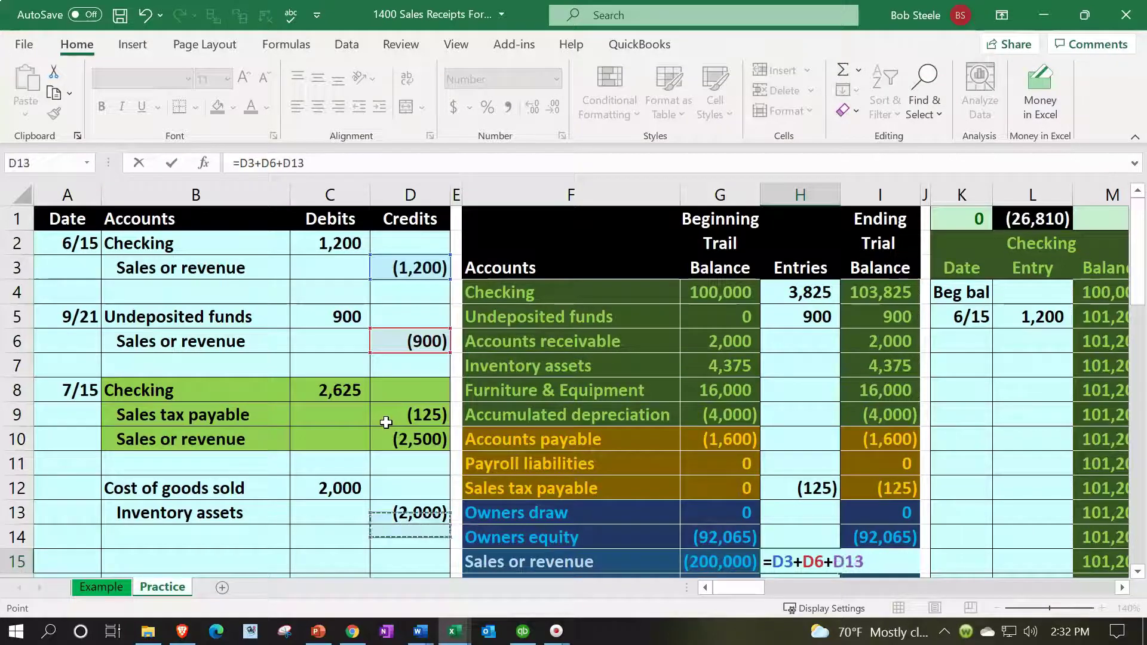
key(Up)
key(Return)
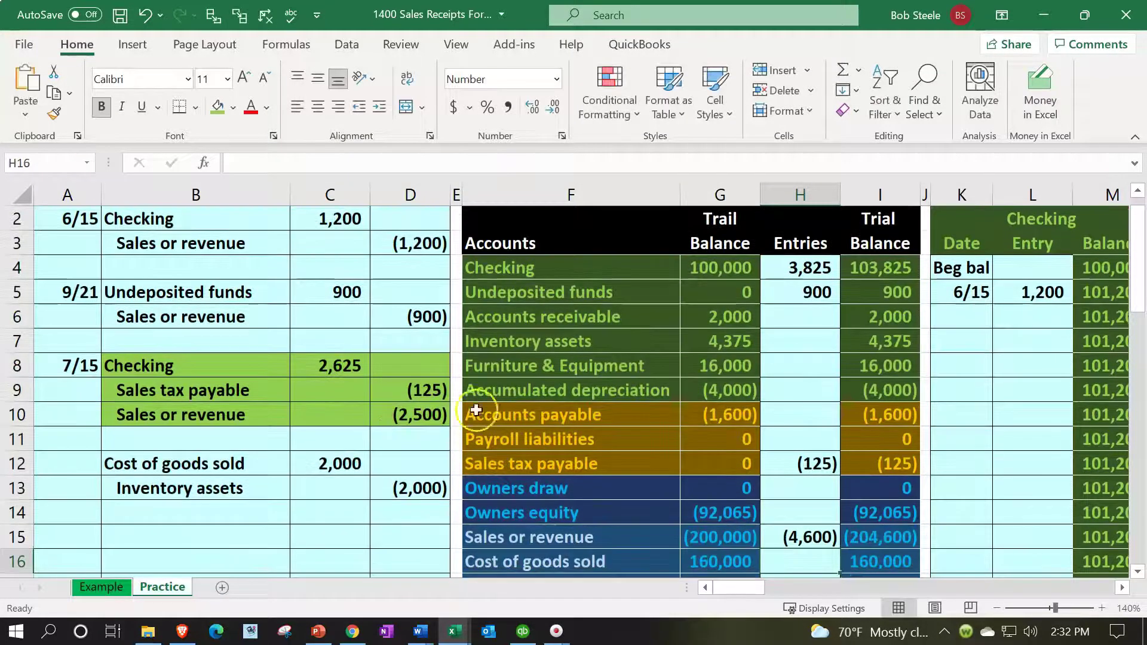
scroll(578, 430, down, 1)
click(865, 460)
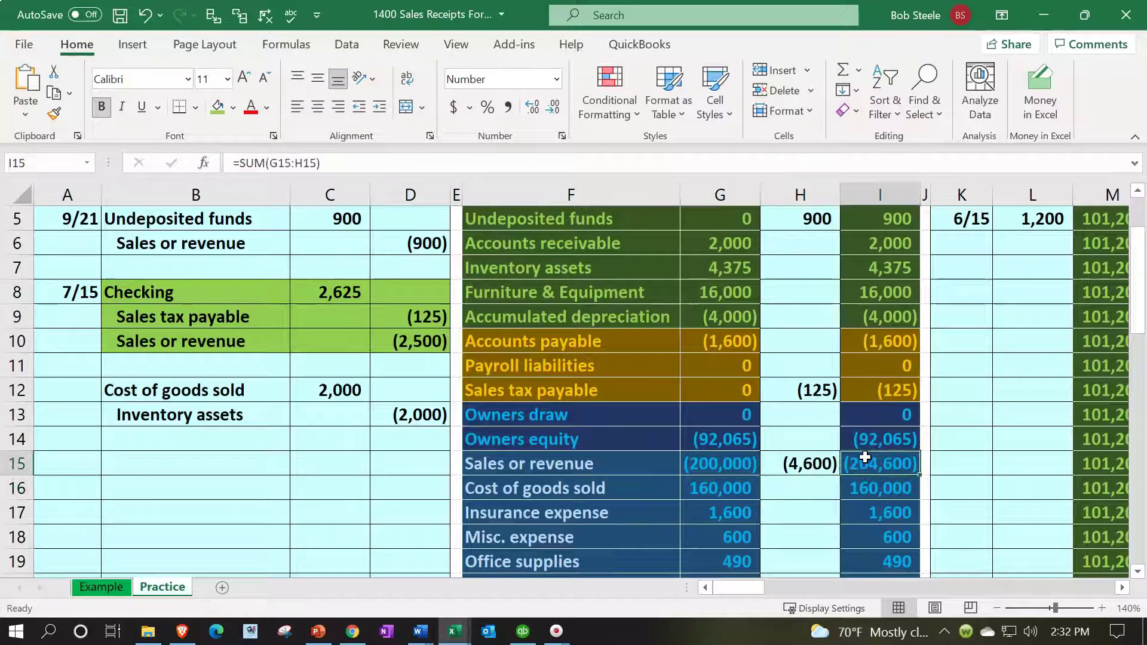
click(430, 345)
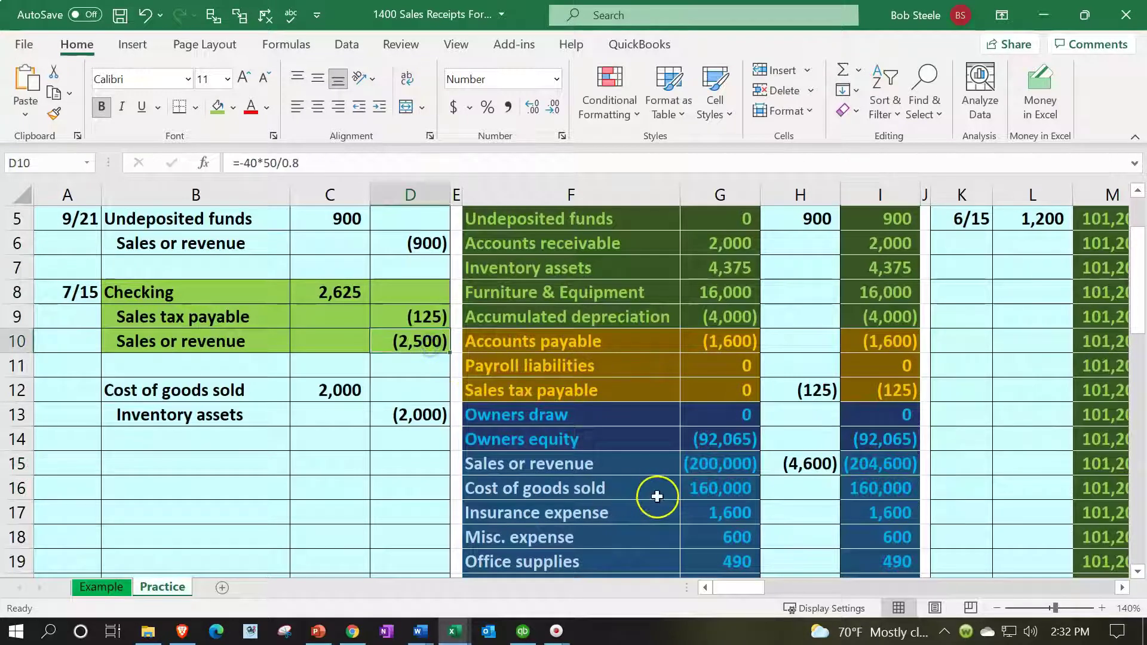
Review the trial balance's net income, and compare the 7/15 sales and cost of goods sold entry lines with the sales receipt form.
scroll(656, 495, down, 2)
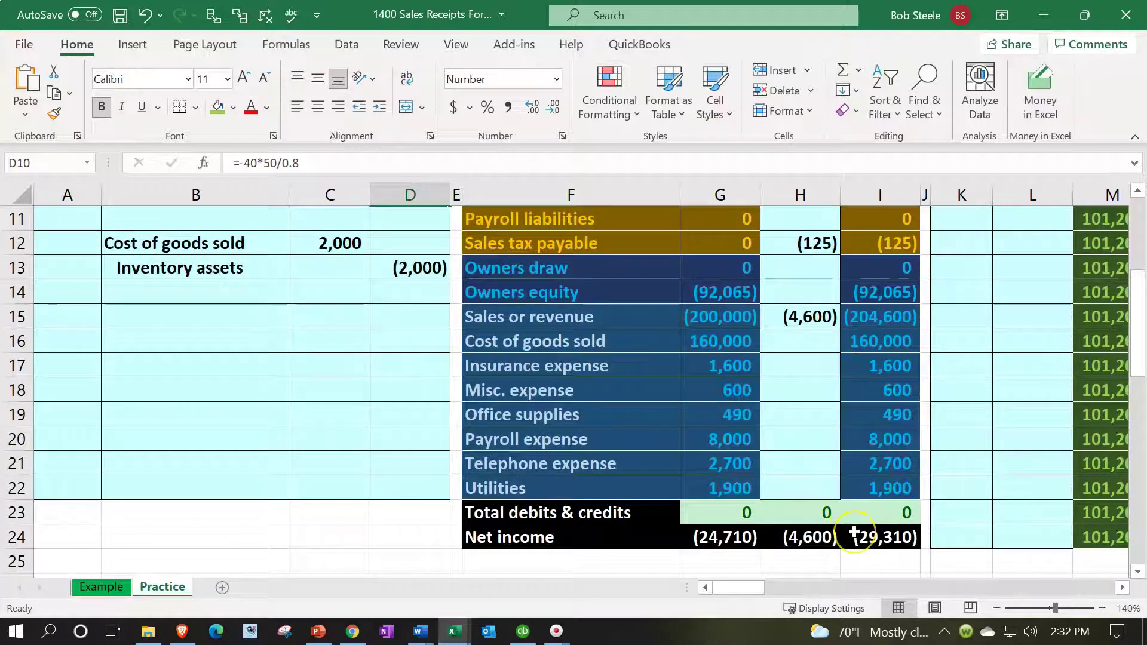
scroll(776, 533, up, 2)
drag(250, 391, 387, 422)
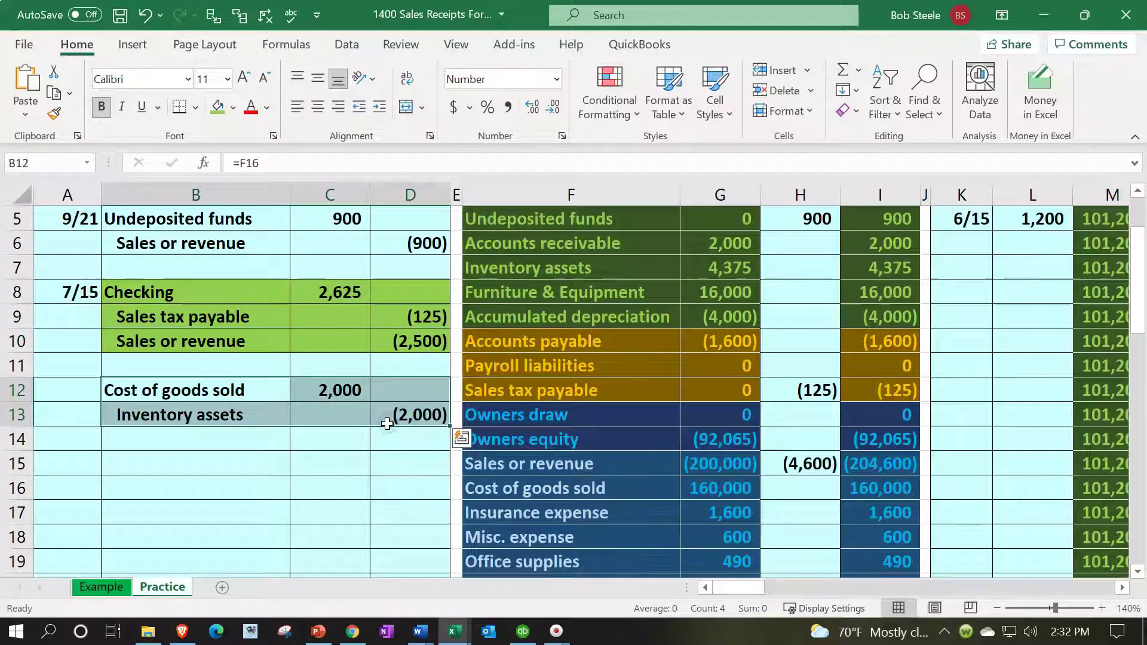
drag(239, 284, 398, 332)
scroll(449, 387, down, 9)
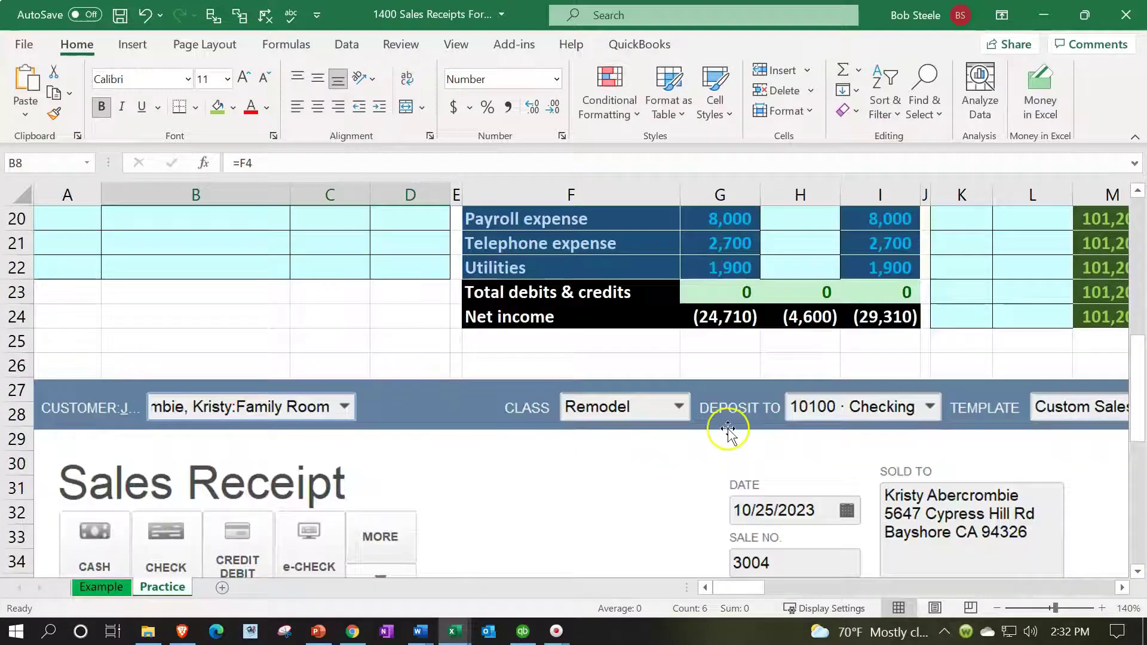
scroll(737, 447, down, 2)
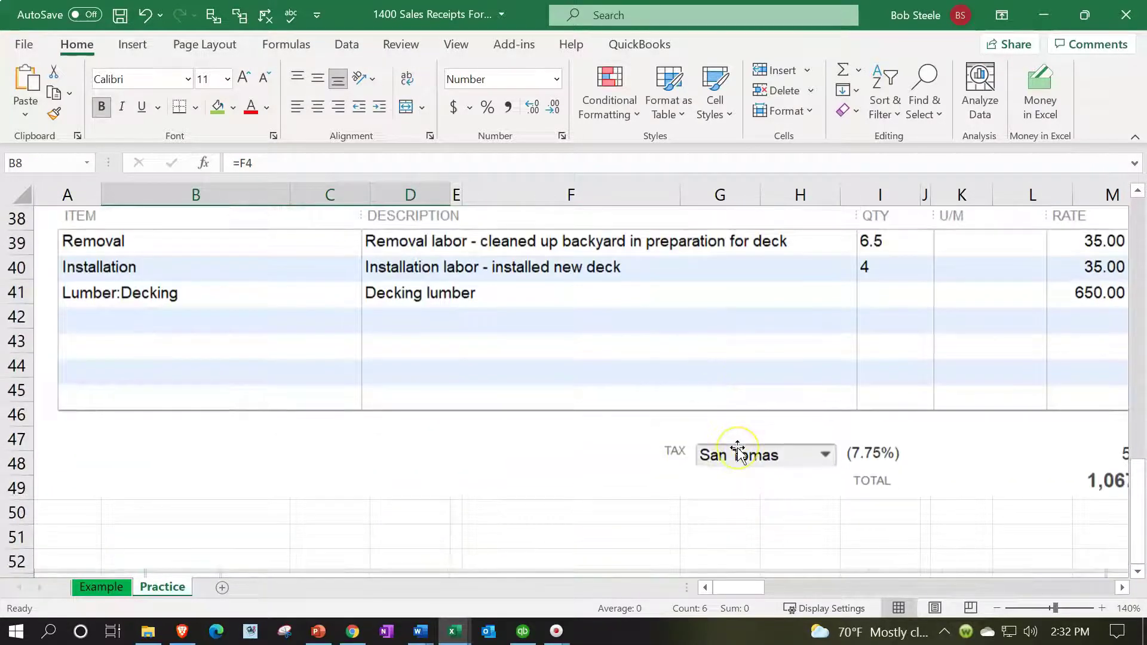
scroll(737, 448, up, 11)
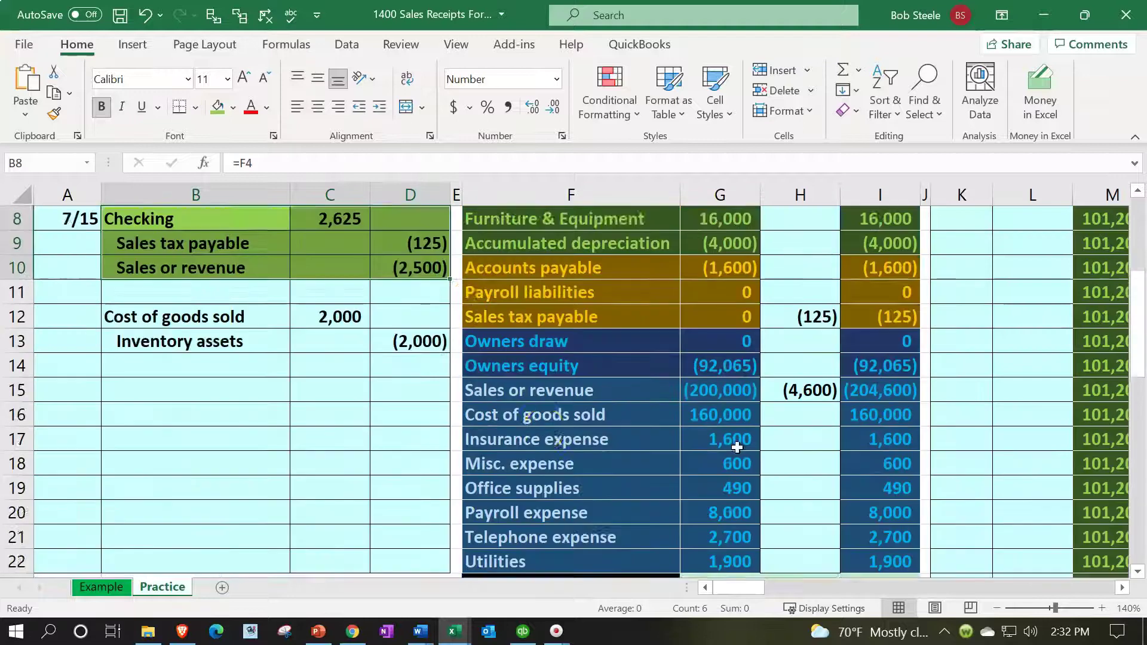
click(265, 399)
drag(264, 401, 430, 435)
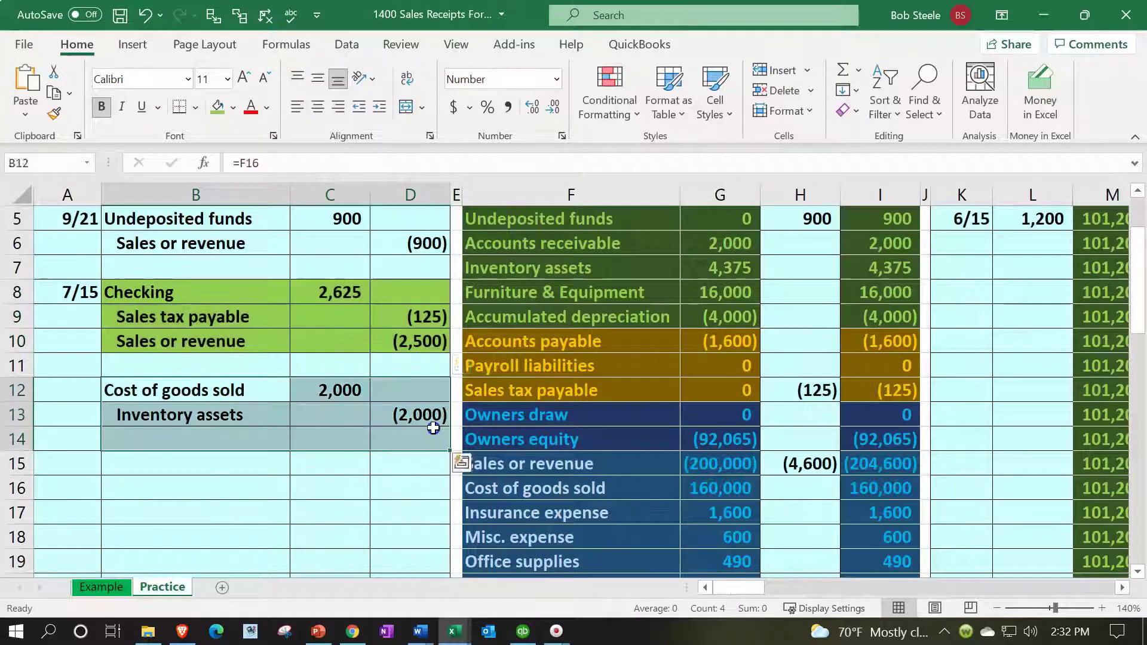
scroll(400, 415, up, 2)
click(400, 414)
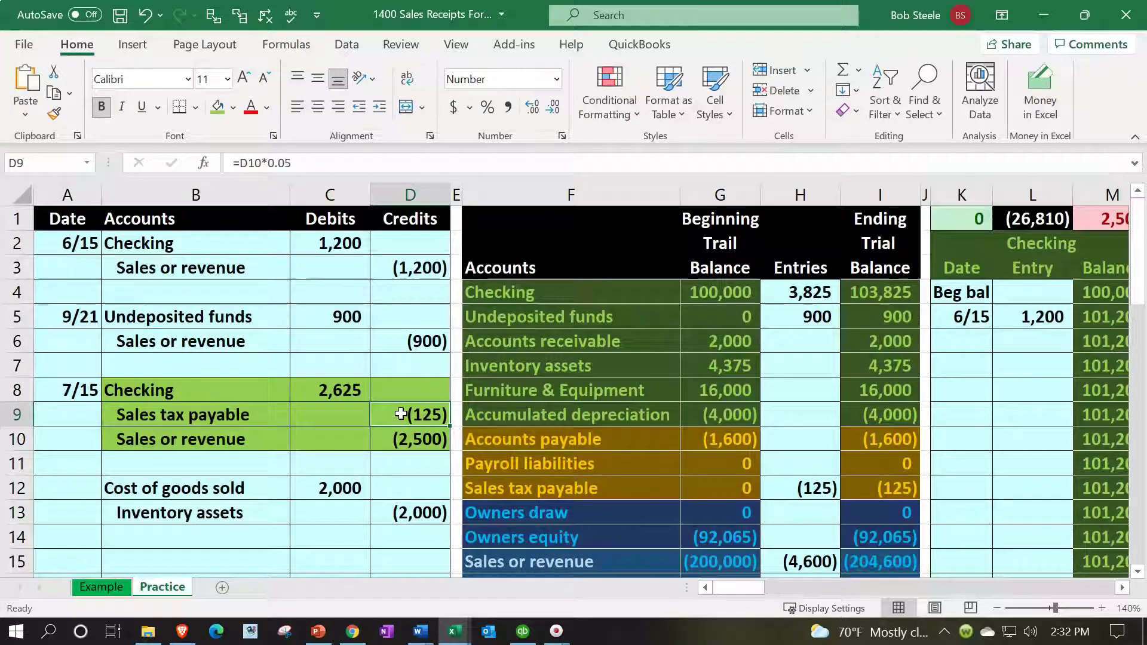
Date the next line of the Checking ledger 7/15 in K6 for the journal entry's Checking debit.
drag(272, 382, 311, 379)
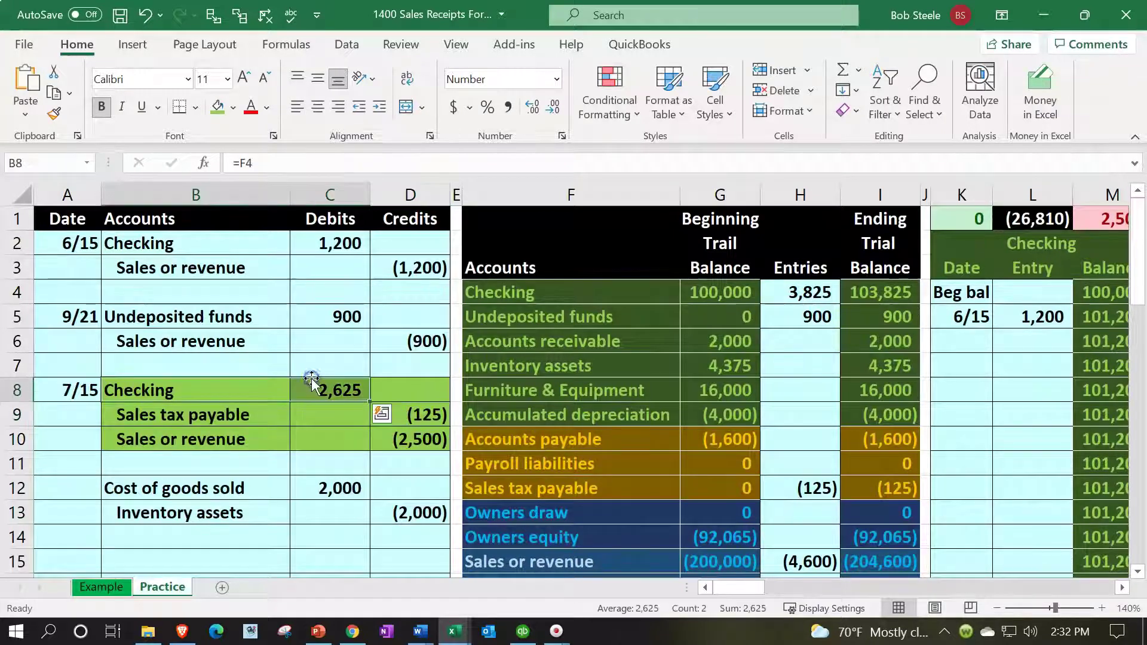
key(Right)
key(Right)
key(Right)
key(Right)
key(Right)
key(Right)
key(Right)
key(Right)
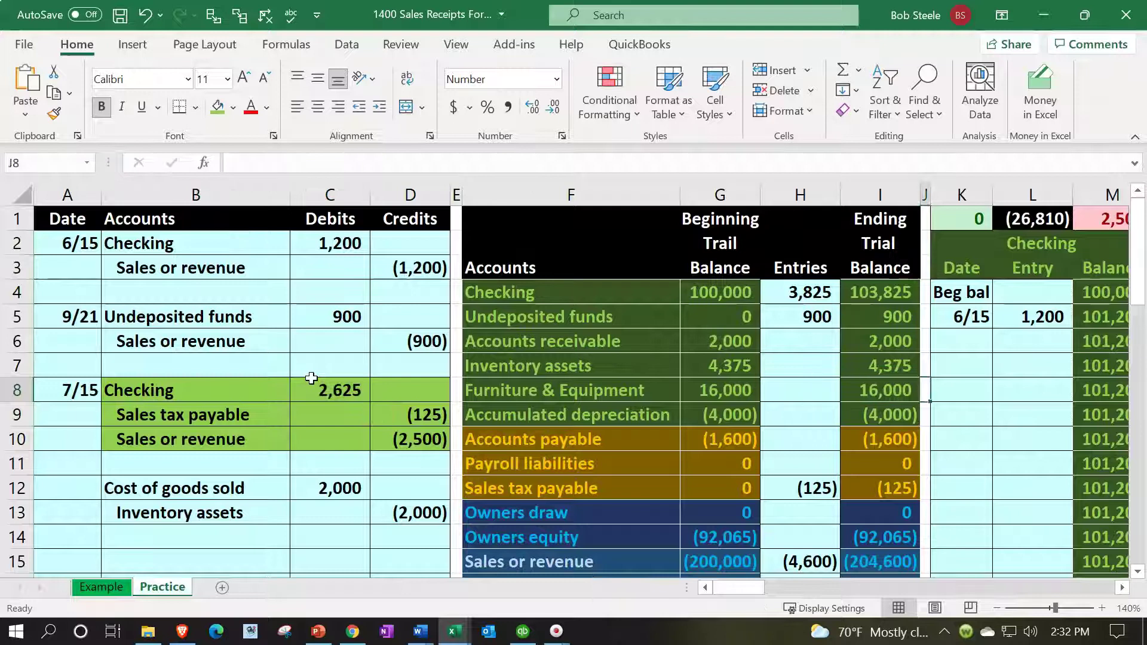
key(Right)
key(Up)
key(Up)
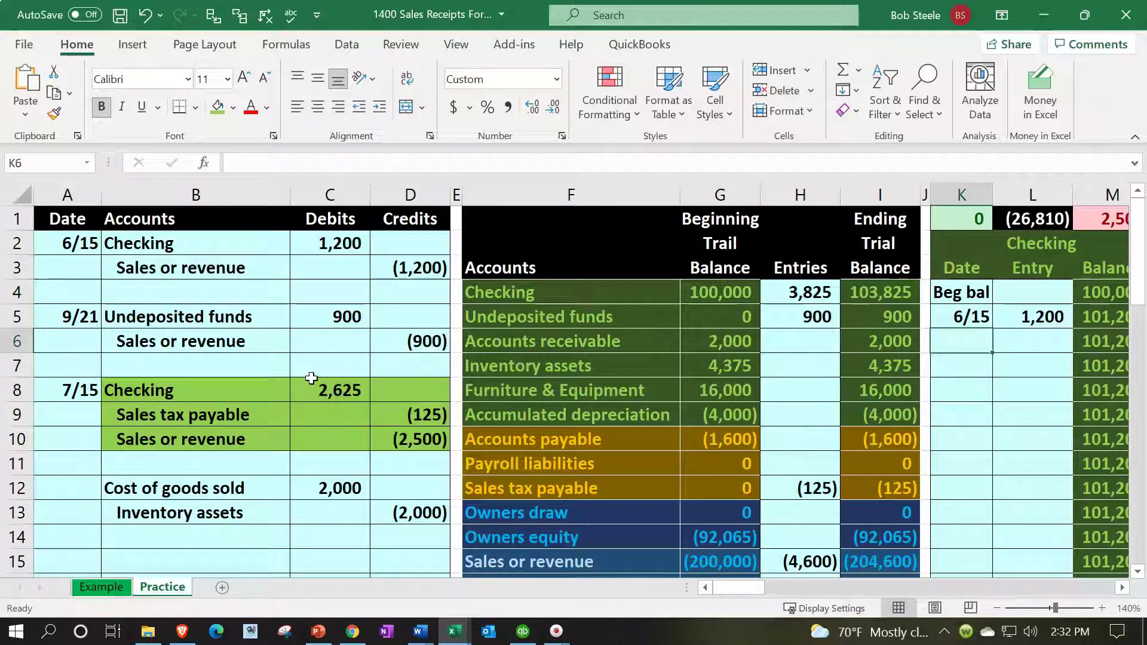
text(7/15)
key(Tab)
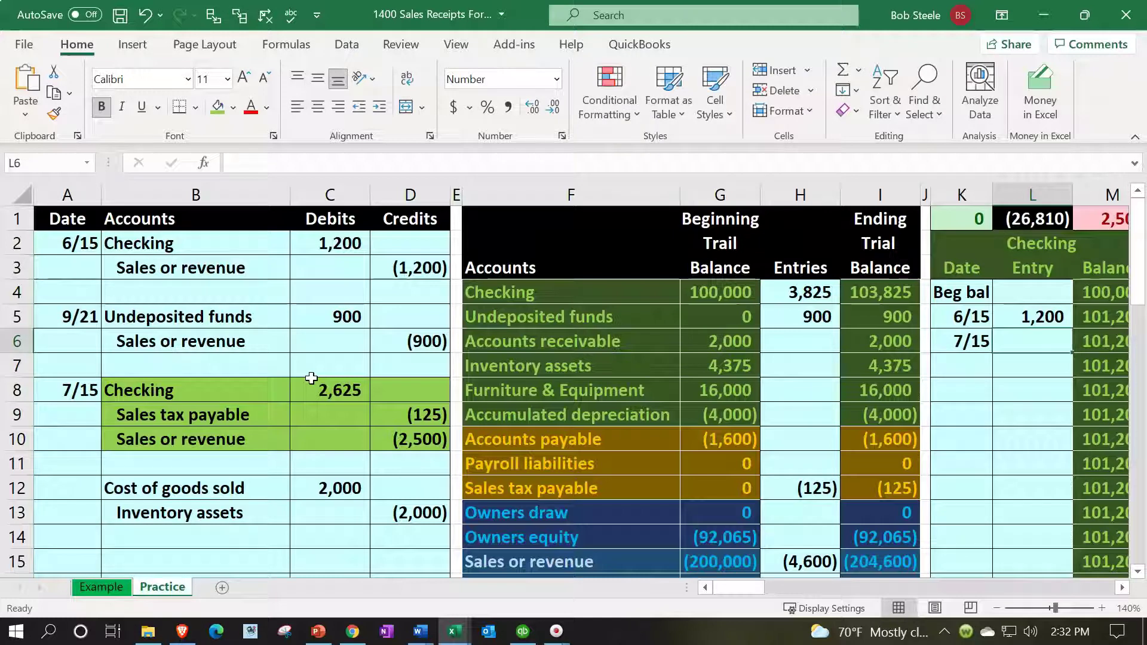
Post the 7/15 debit amount to the Checking ledger by entering =C8 in L6.
text(=)
key(Left)
key(Left)
key(Left)
key(Left)
key(Left)
key(Left)
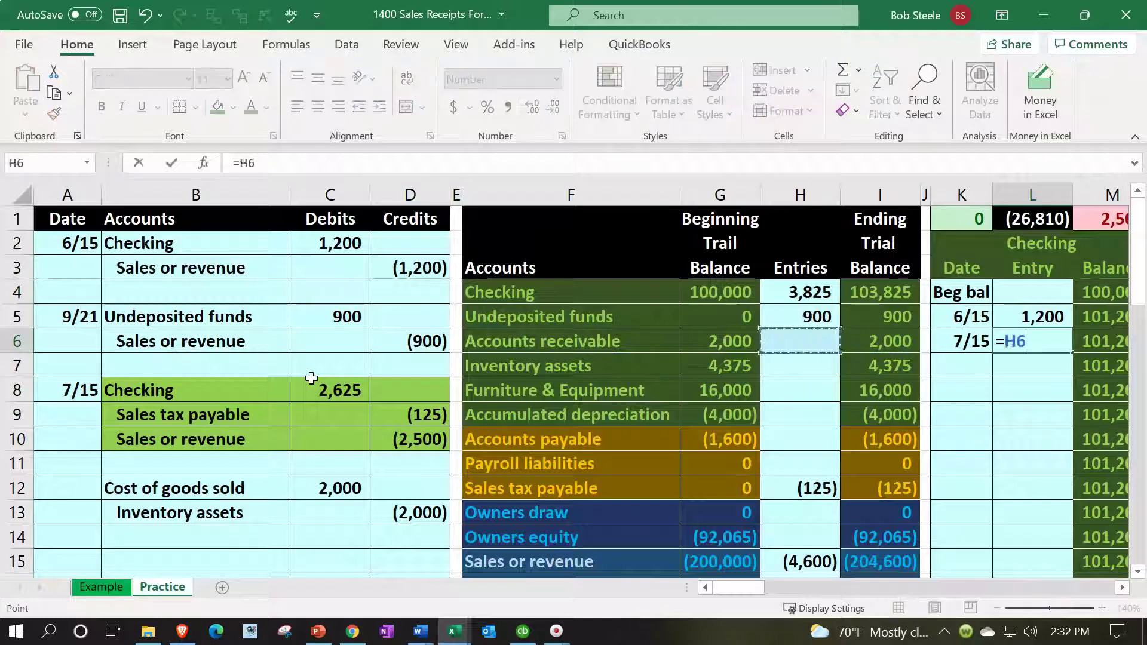
key(Left)
key(Left)
key(Down)
key(Down)
key(Tab)
key(Tab)
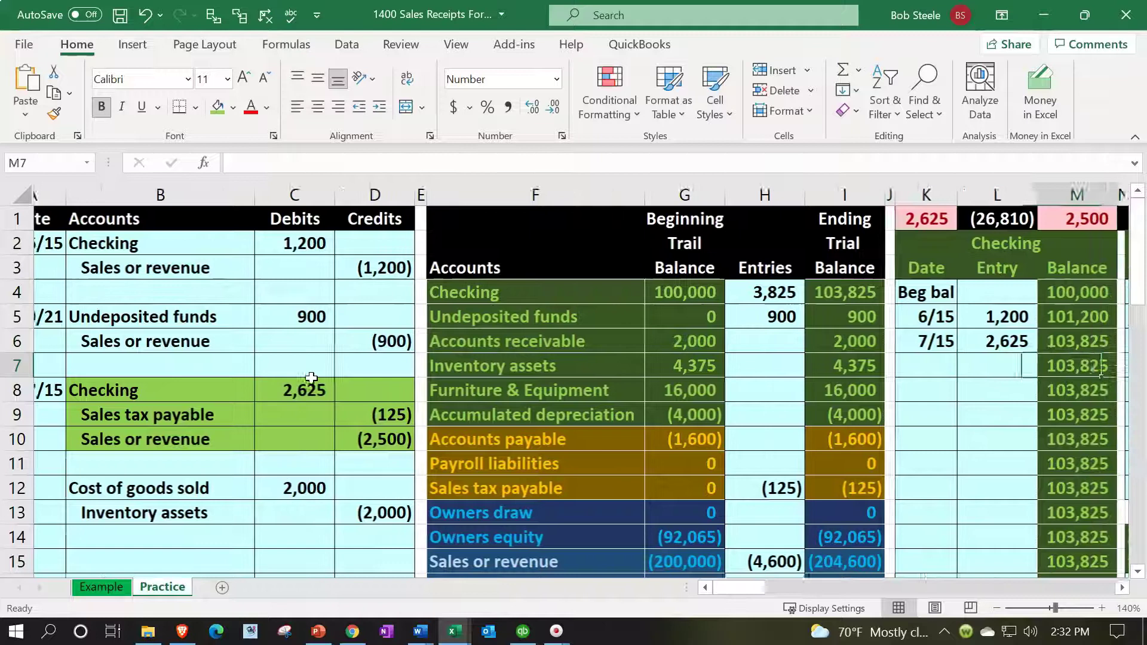
Compare the Checking ledger's running balance in M6 with its ending trial balance in I4, and examine the ledger check figure in K1.
key(Left)
key(Up)
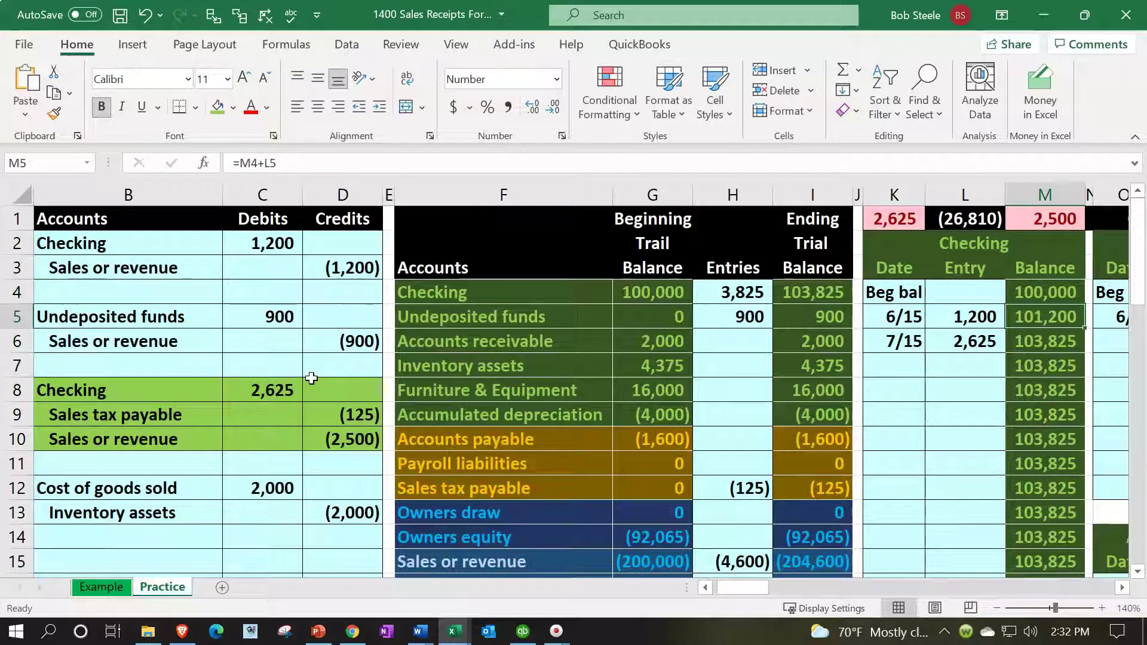
key(Down)
key(Left)
key(Right)
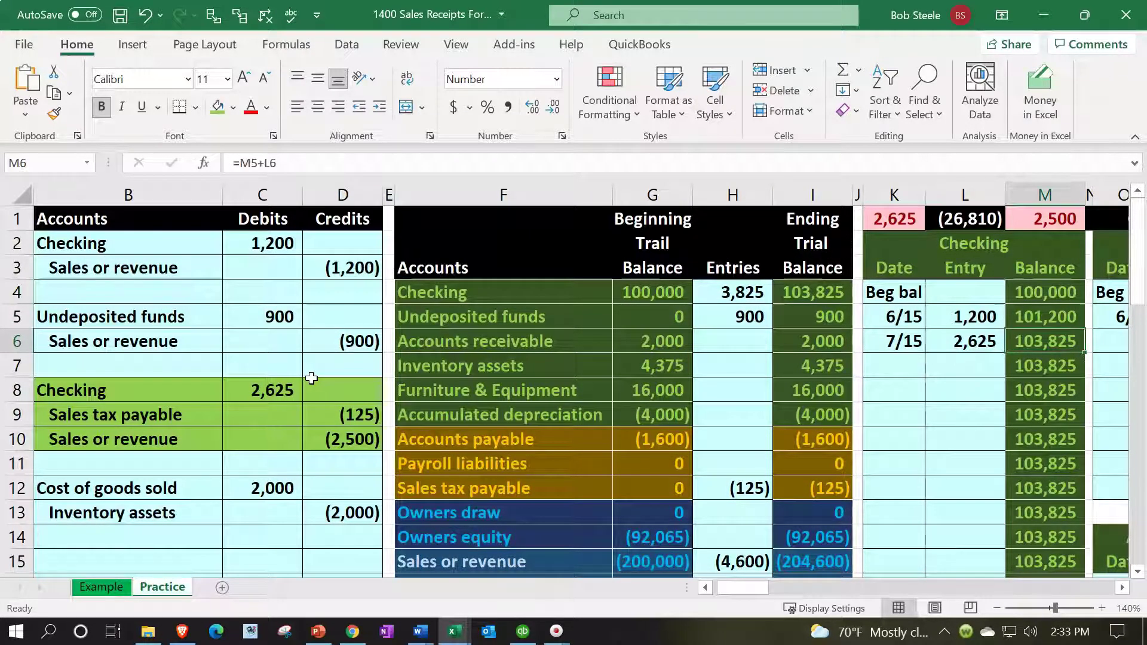
key(Left)
key(Left)
key(Left)
key(Left)
key(Left)
key(Up)
key(Up)
key(Right)
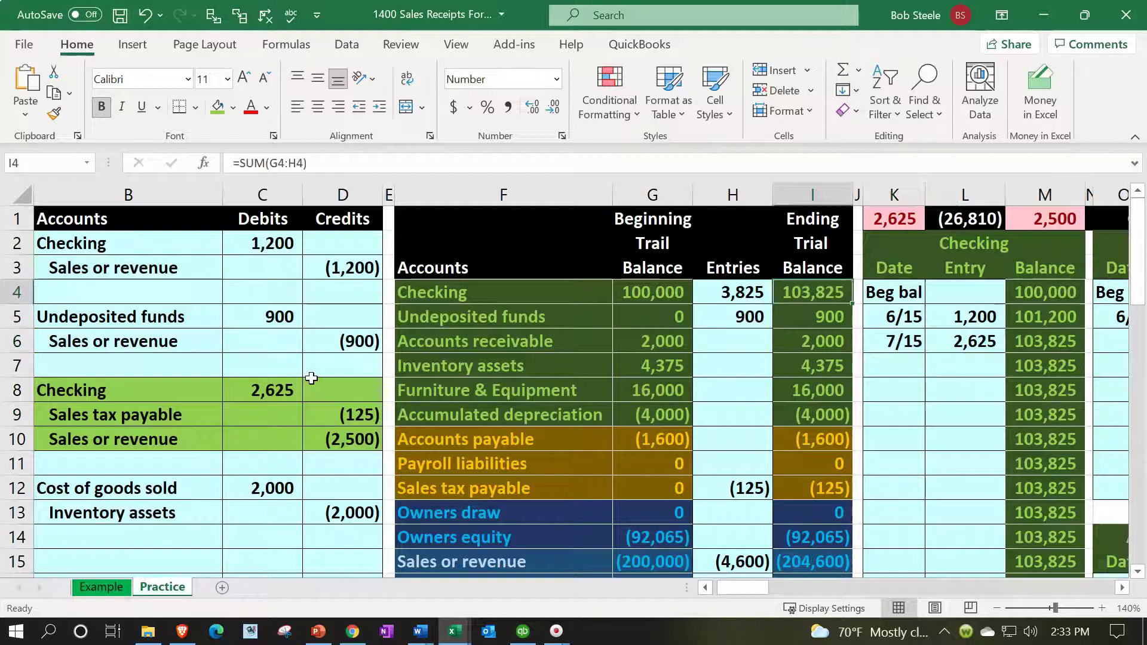
key(Up)
key(Up)
key(Up)
key(Right)
key(Right)
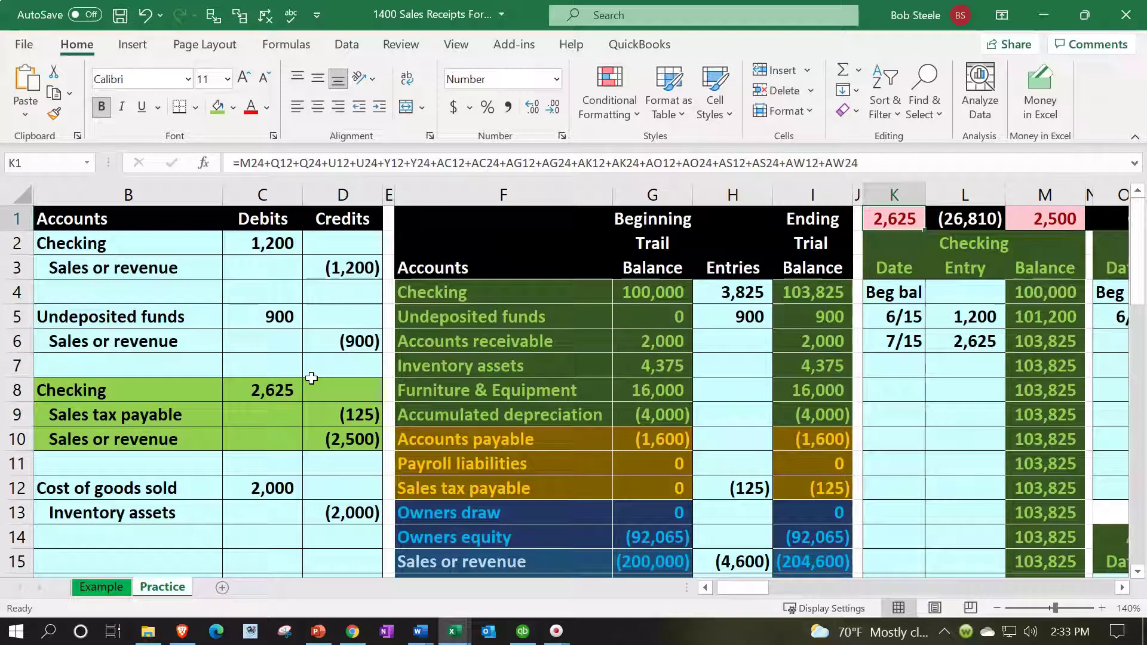
Date the first line below the beginning balance in the Sales tax payable ledger 7/15 in AA17.
drag(210, 412, 307, 412)
click(523, 494)
key(Right)
key(Right)
key(Right)
key(Right)
key(Right)
key(Right)
key(Right)
key(Right)
key(Right)
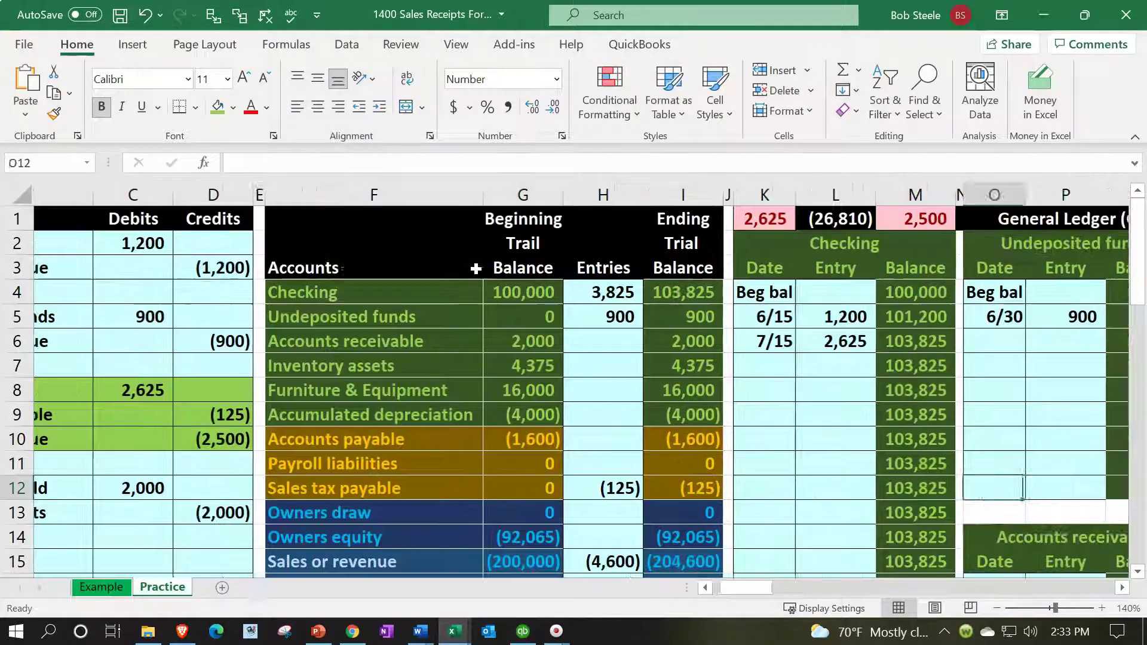
key(Right)
key(Right)
key(Right)
key(Right)
key(Right)
key(Right)
key(Right)
key(Right)
key(Right)
key(Right)
key(Right)
key(Right)
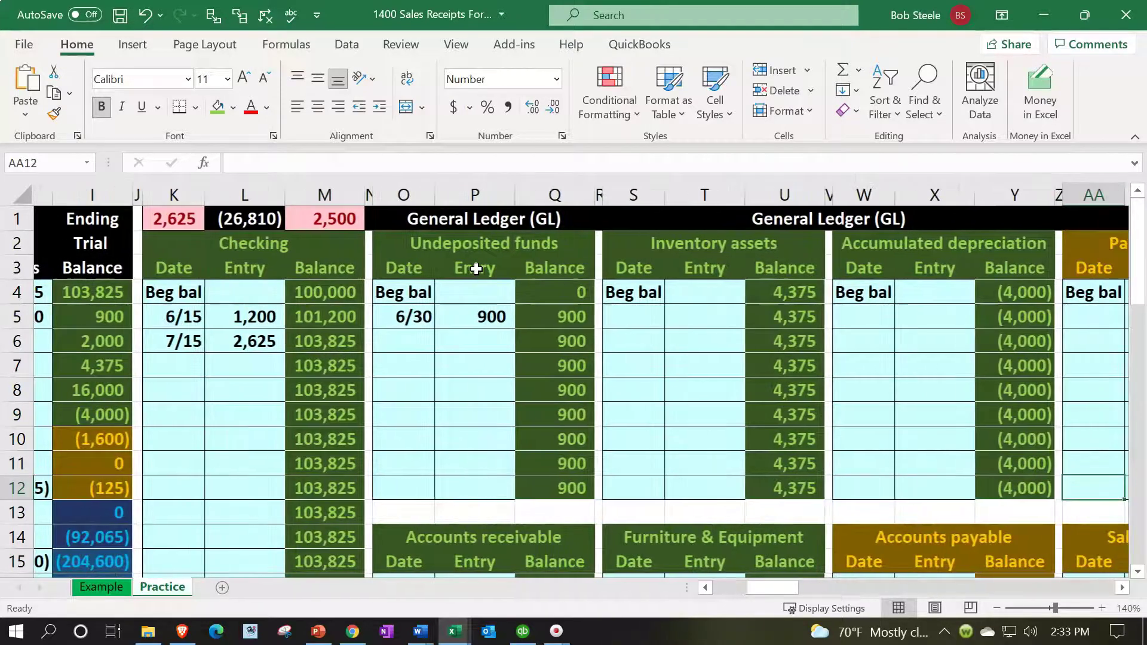
key(Right)
key(Right)
key(Right)
key(Right)
key(Right)
key(Right)
key(Down)
key(Down)
key(Down)
key(Down)
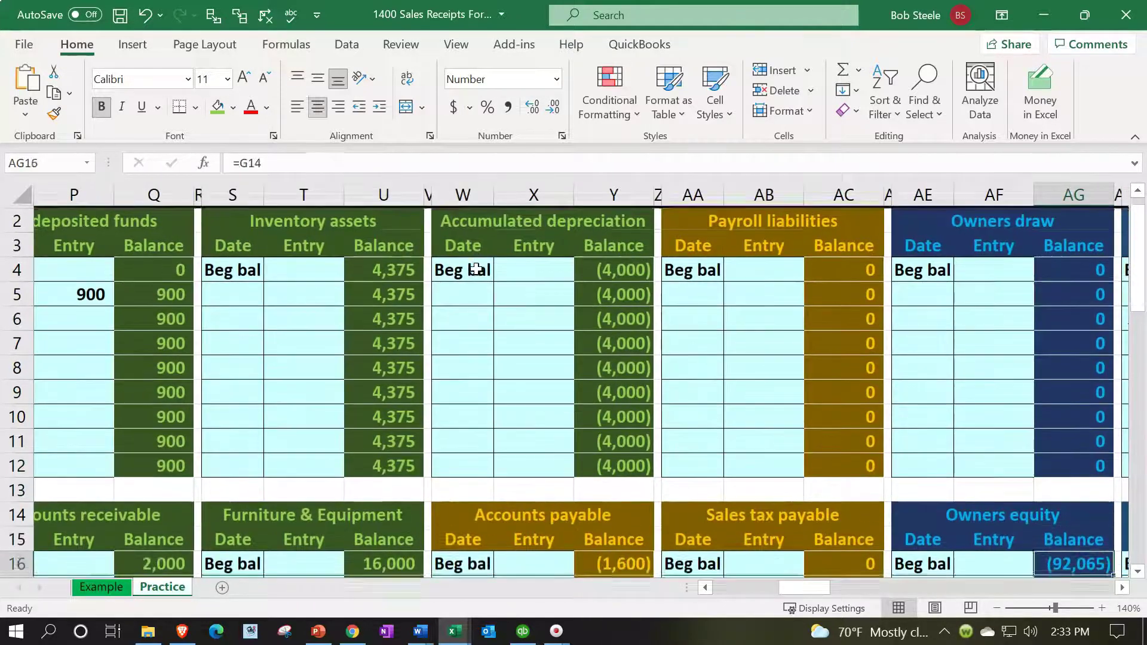
key(Down)
key(Down)
key(Down)
key(Down)
key(Left)
key(Left)
key(Left)
key(Left)
key(Left)
key(Up)
key(Up)
key(Up)
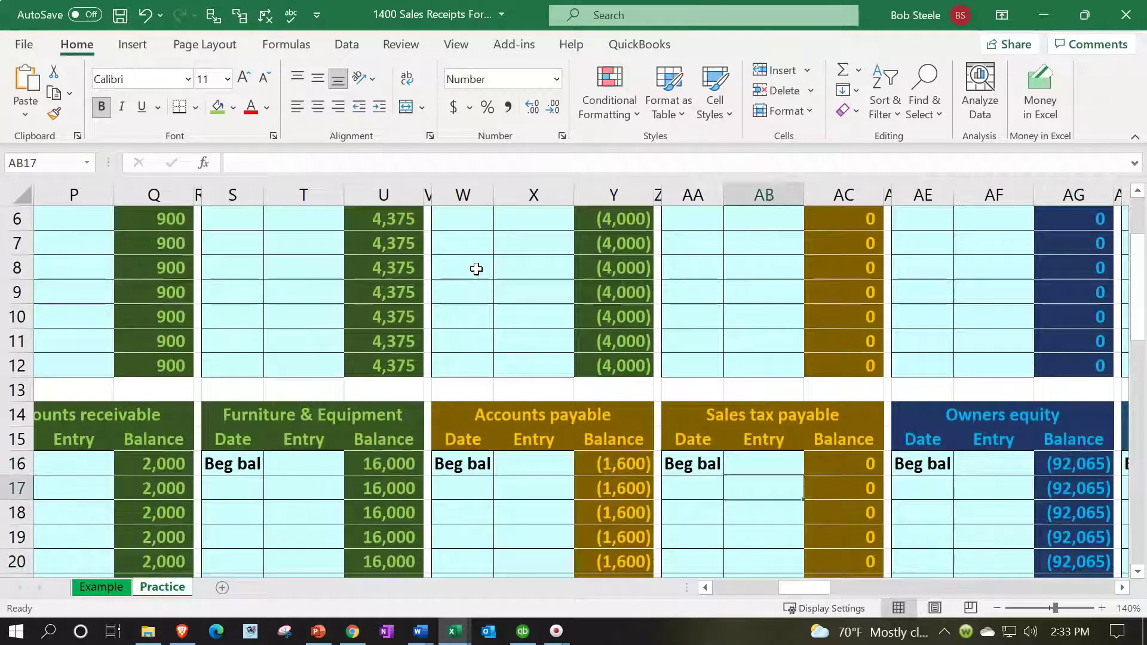
key(Left)
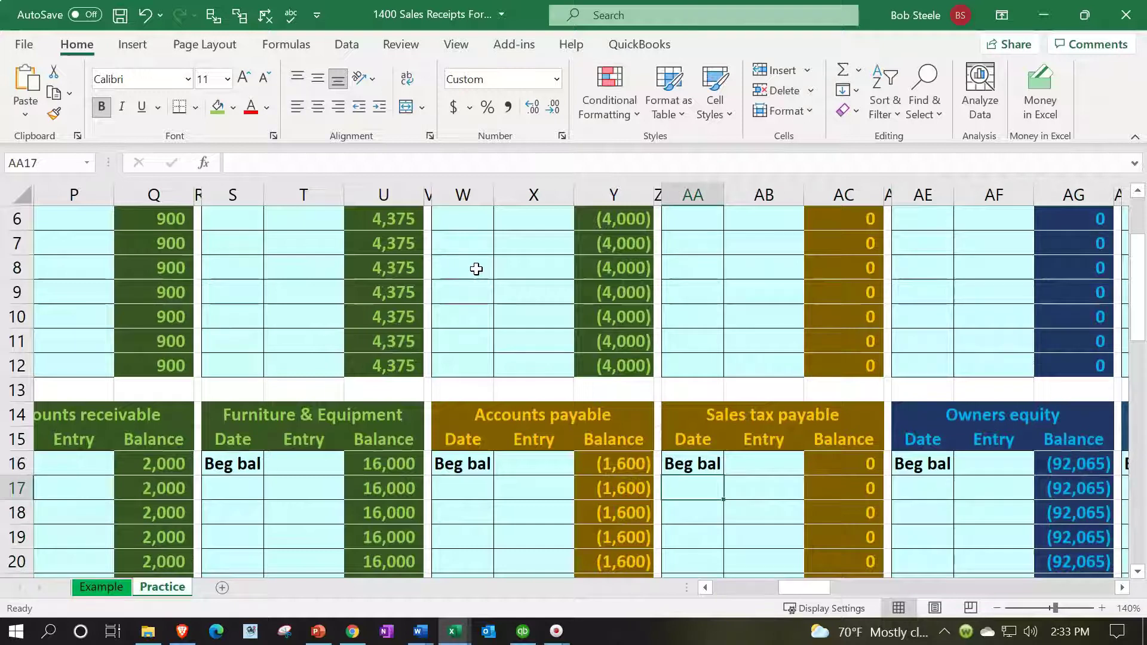
text(7/15)
key(Return)
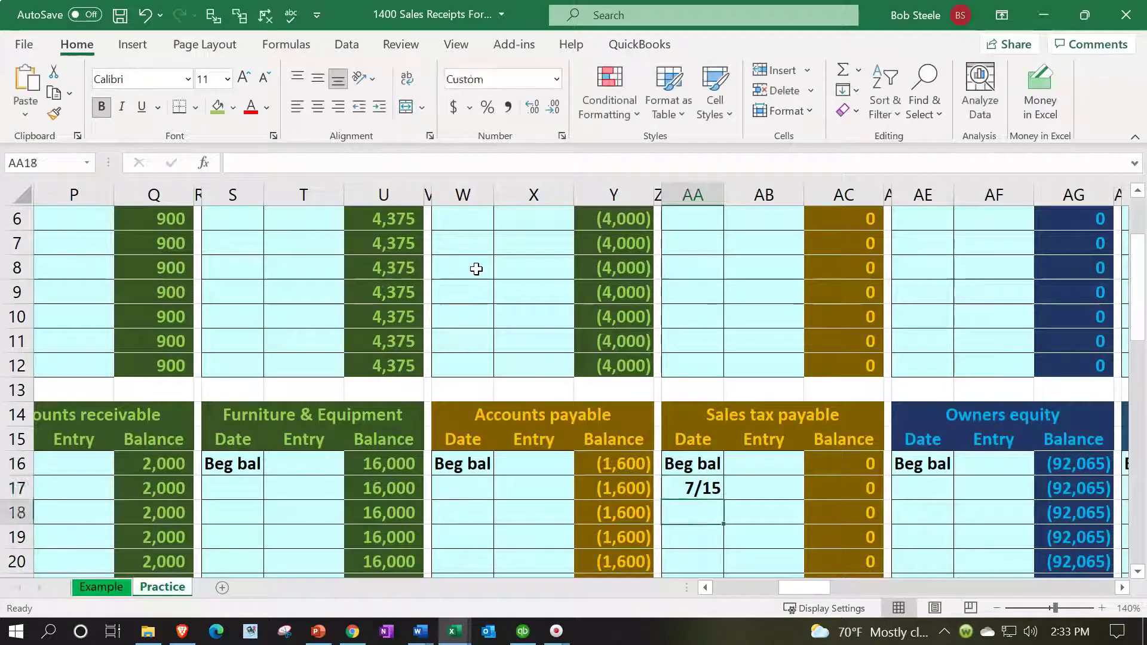
Post the 7/15 tax credit to the Sales tax payable ledger as =D9 in AB17, and check the running balance in AC17.
key(Up)
key(Right)
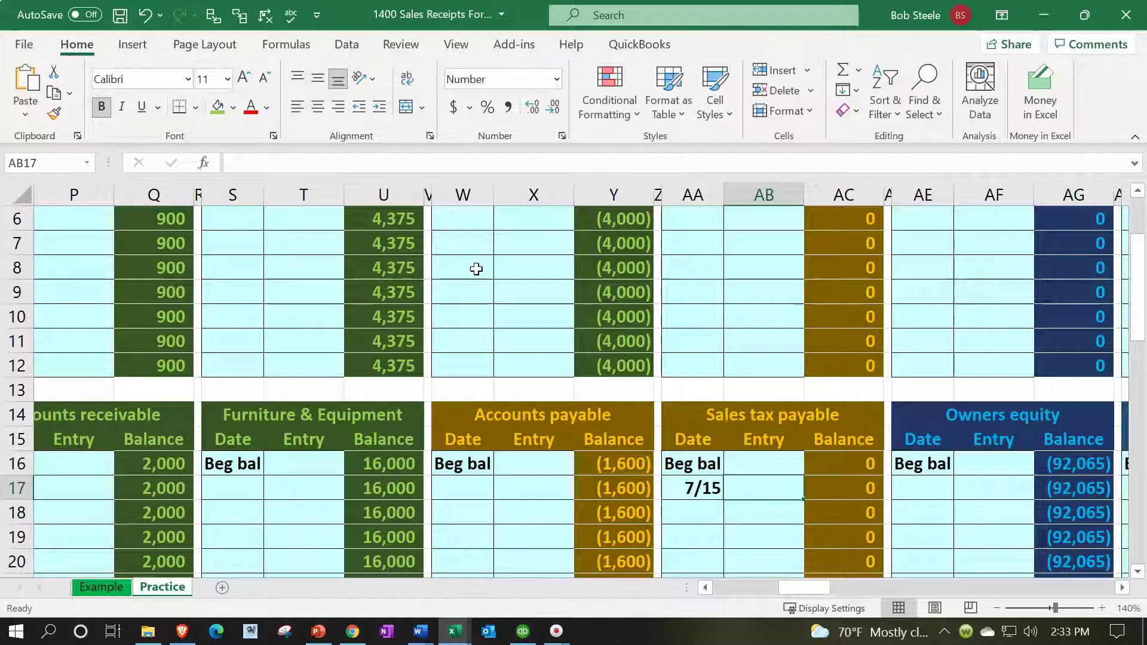
text(=)
key(Left)
key(Left)
key(Left)
key(Left)
key(Left)
key(Left)
key(Left)
key(Left)
key(Left)
key(Left)
key(Left)
key(Left)
key(Left)
key(Left)
key(Left)
key(Left)
key(Left)
key(Left)
key(Left)
key(Left)
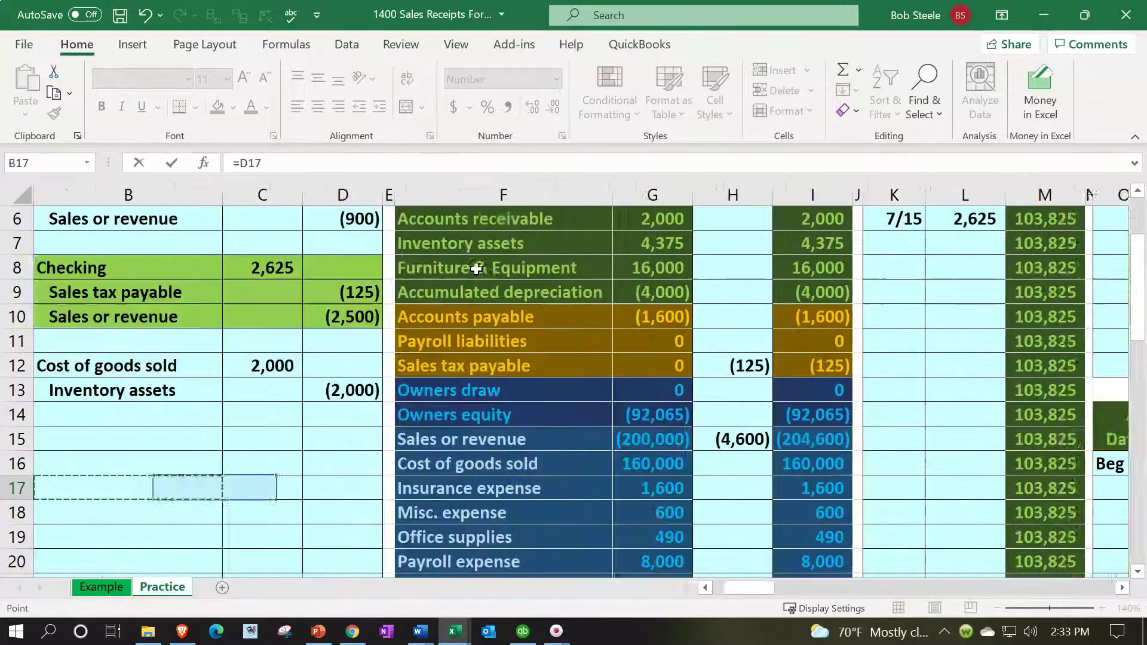
key(Left)
key(Up)
key(Up)
key(Up)
key(Up)
key(Up)
key(Up)
key(Up)
key(Up)
key(Right)
key(Right)
key(Right)
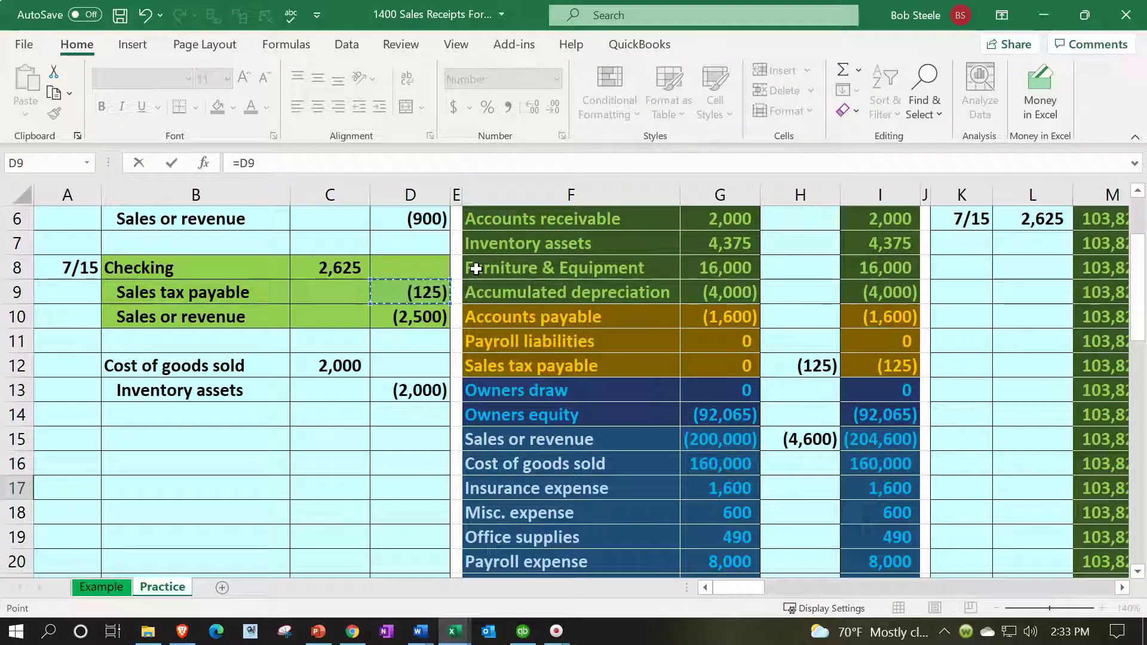
key(Return)
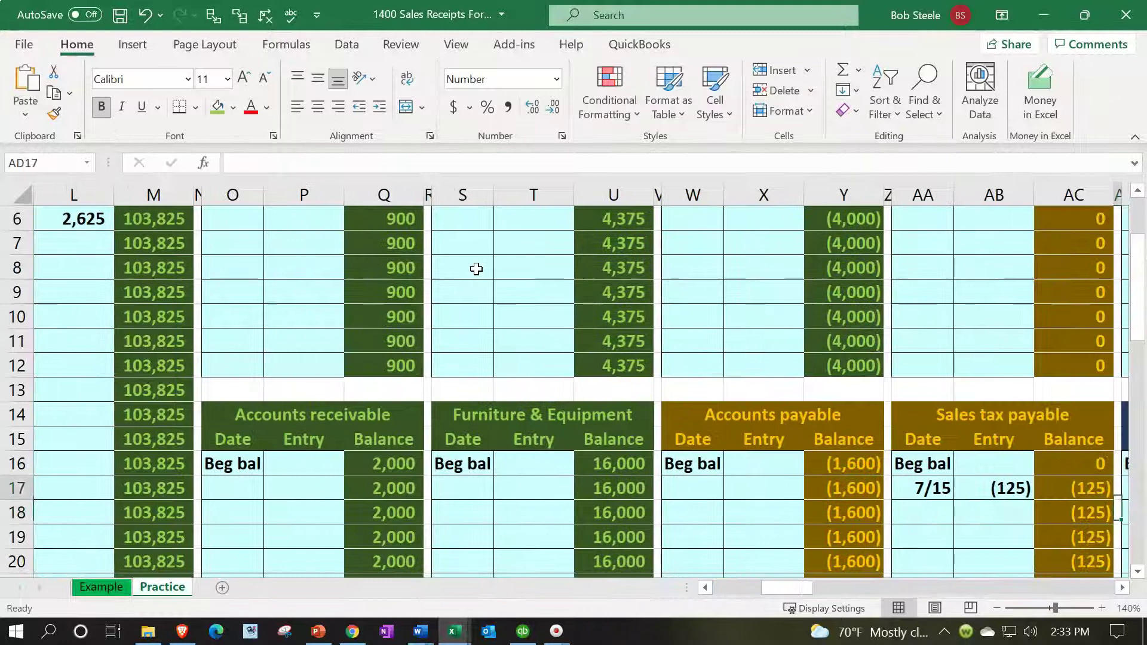
key(Left)
key(Down)
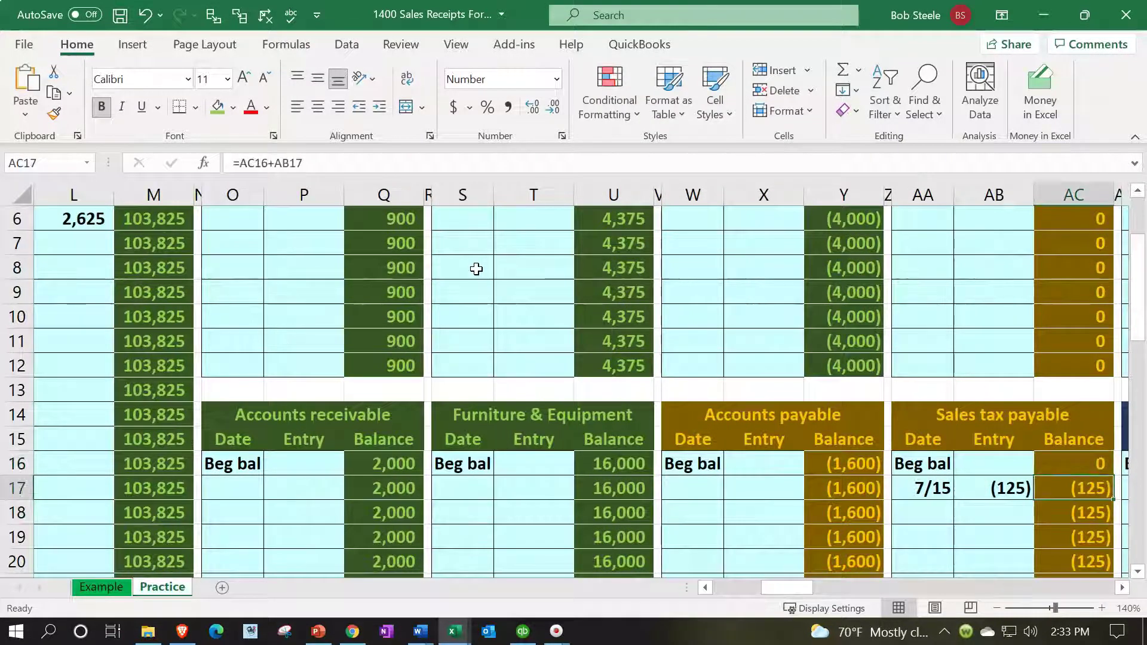
Compare the Sales tax payable ledger's running balance in AC17 with its ending trial balance in I12.
key(Left)
key(Left)
key(Left)
key(Left)
key(Left)
key(Left)
key(Left)
key(Left)
key(Left)
key(Left)
key(Left)
key(Left)
key(Left)
key(Left)
key(Left)
key(Left)
key(Left)
key(Left)
key(Left)
key(Left)
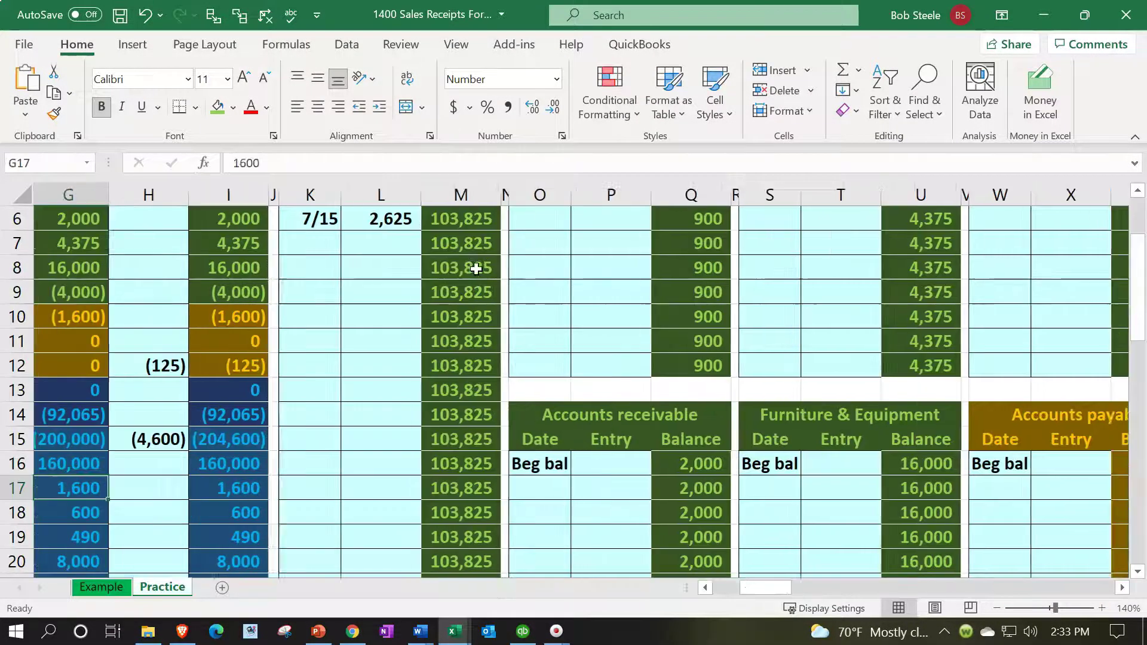
key(Left)
key(Left)
key(Up)
key(Up)
key(Up)
key(Up)
key(Up)
key(Up)
key(Right)
key(Right)
key(Right)
key(Right)
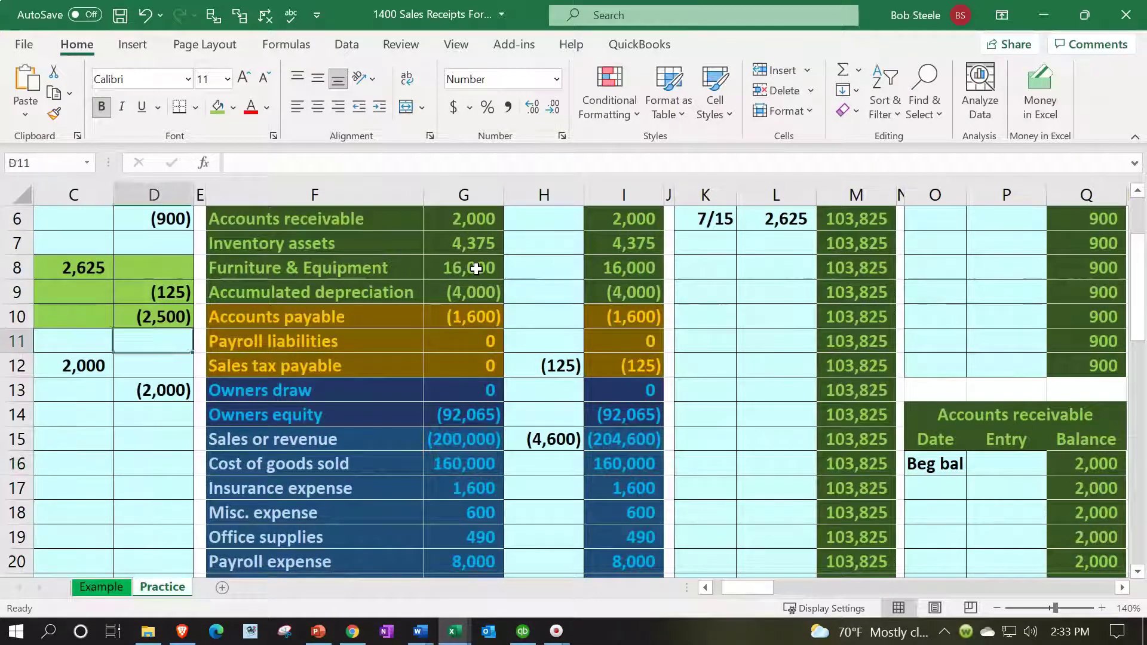
key(Right)
key(Right)
key(Down)
Review the 7/15 journal entry's Sales or revenue line and the Cost of goods sold and Inventory assets lines below it.
key(Left)
key(Left)
key(Left)
key(Left)
key(Left)
key(Left)
key(Left)
key(Left)
key(Up)
key(Up)
key(Right)
key(Right)
key(Left)
key(shift+Right)
key(shift+Right)
key(Down)
key(Down)
key(Down)
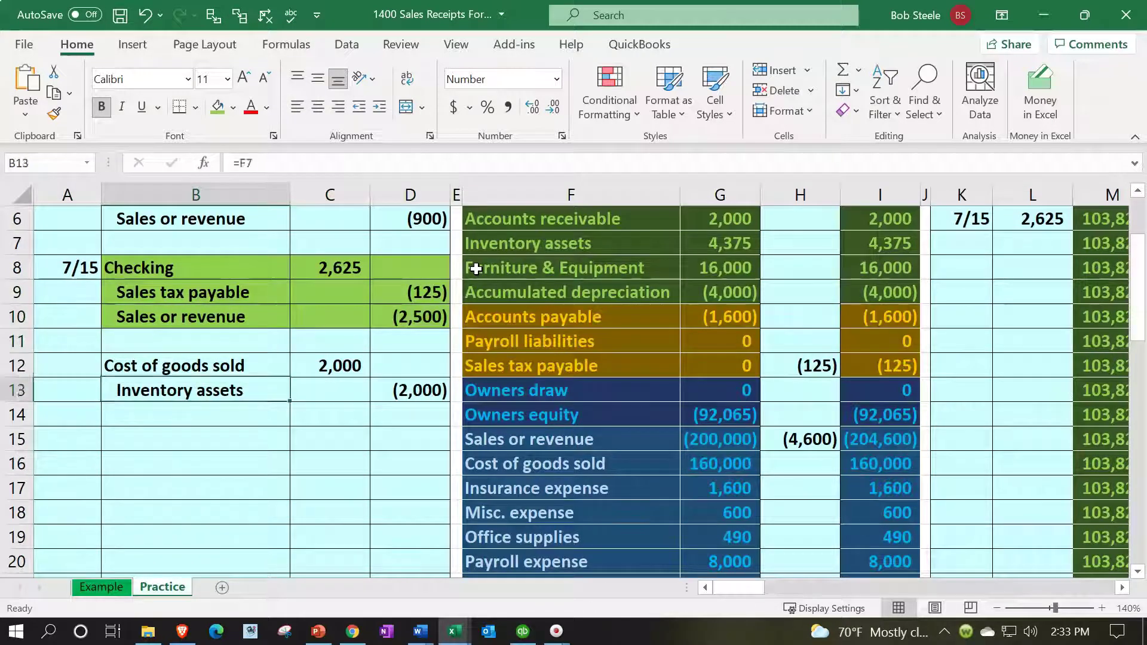
key(Down)
key(Right)
key(Right)
key(Right)
key(Down)
key(Right)
key(Up)
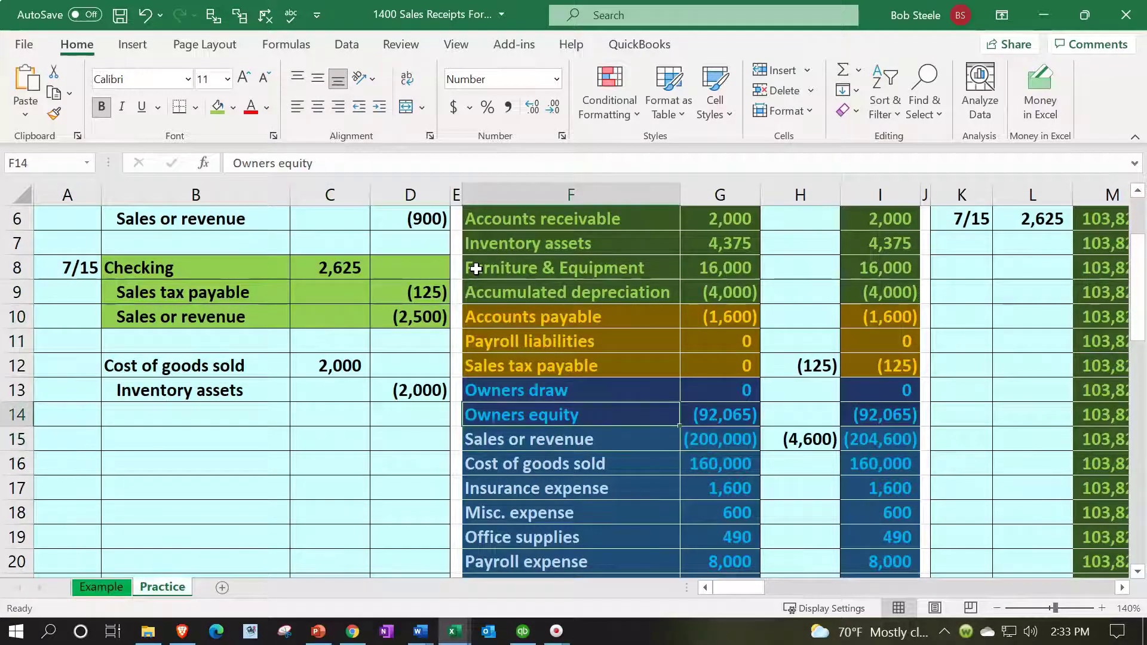
Date the first empty line of the Sales or revenue ledger 7/15 in AI7.
key(Up)
key(Up)
key(Up)
key(Up)
key(Up)
key(Up)
key(Up)
key(Up)
key(Up)
key(Up)
key(Up)
key(Right)
key(Up)
key(Up)
key(Right)
key(Right)
key(Right)
key(Right)
key(Right)
key(Right)
key(Right)
key(Right)
key(Right)
key(Right)
key(Right)
key(Right)
key(Right)
key(Right)
key(Right)
key(Right)
key(Right)
key(Right)
key(Right)
key(Right)
key(Right)
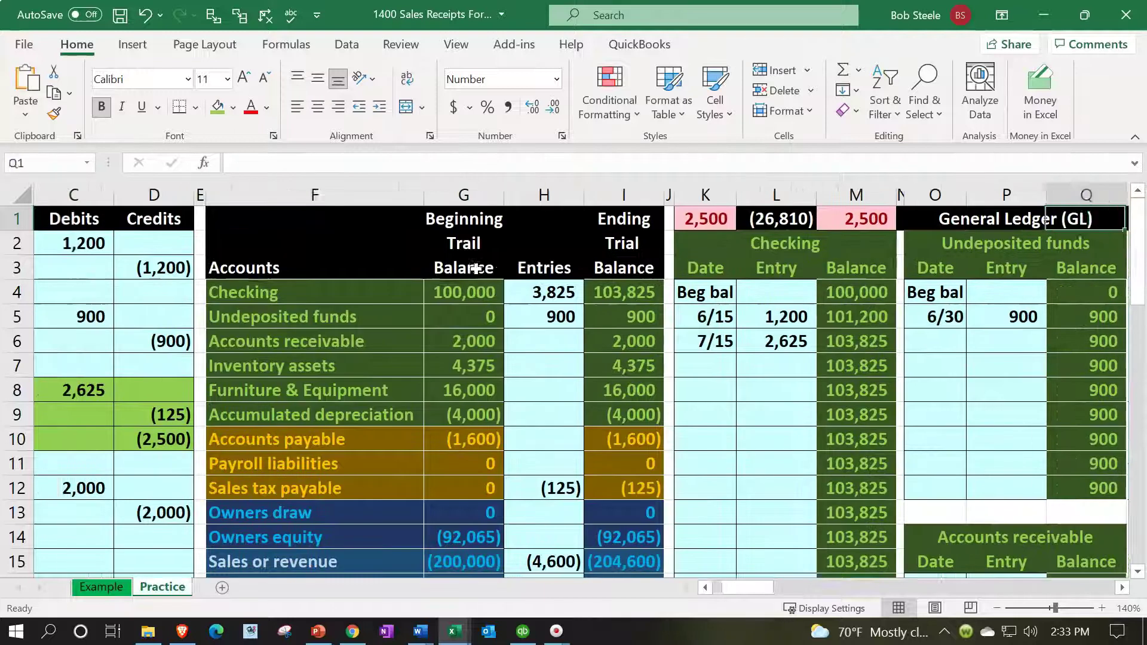
key(Right)
key(Right)
key(Right)
key(Right)
key(Right)
key(Right)
key(Right)
key(Right)
key(Right)
key(Right)
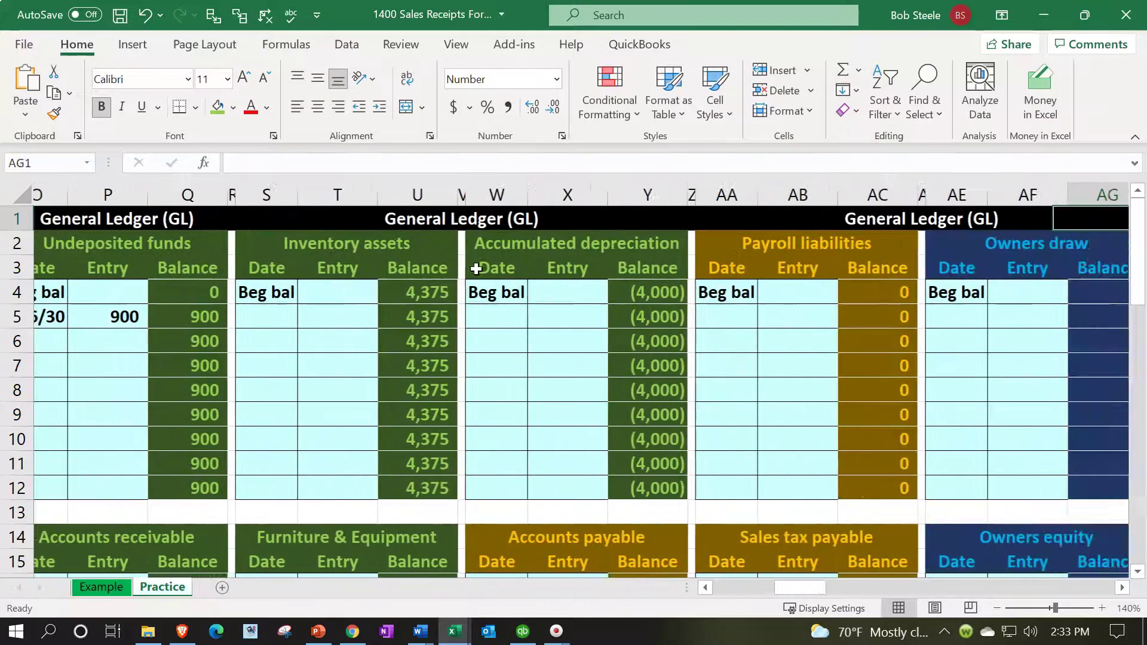
key(Down)
key(Down)
key(Down)
key(Down)
key(Down)
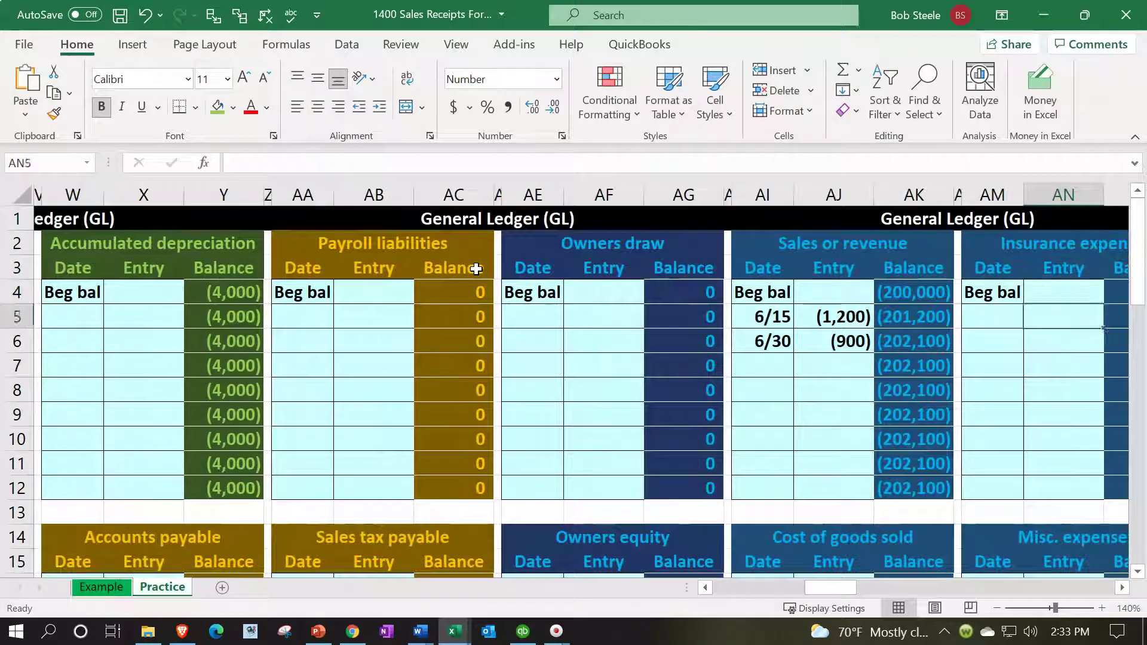
key(Left)
key(Left)
key(Left)
key(Left)
key(Left)
key(Down)
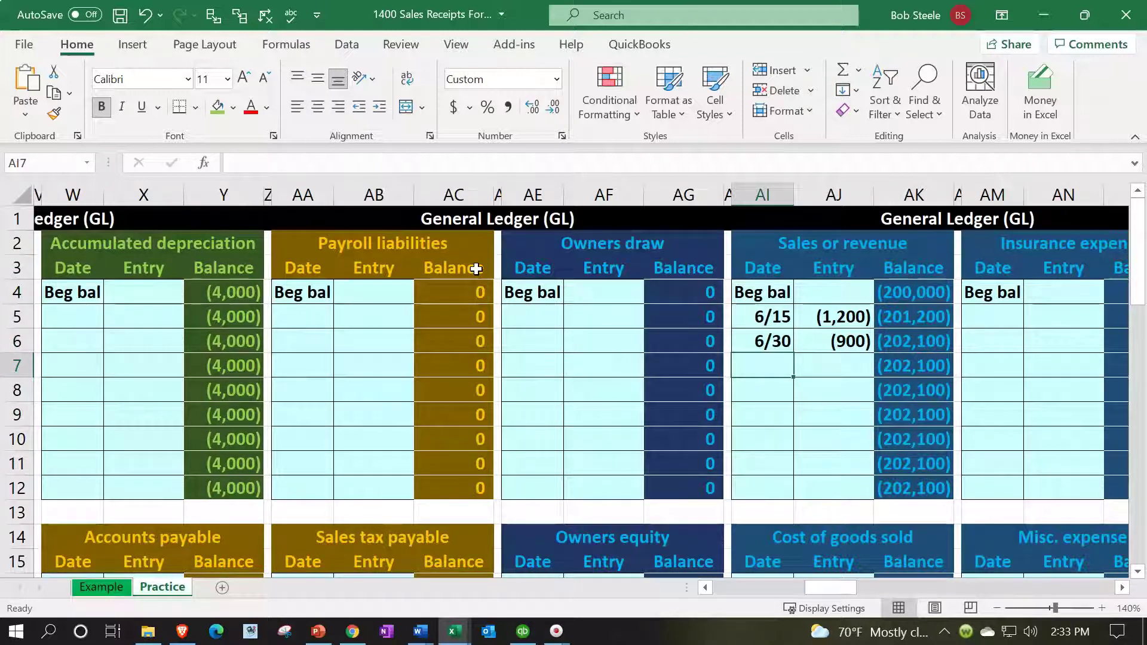
text(7/15)
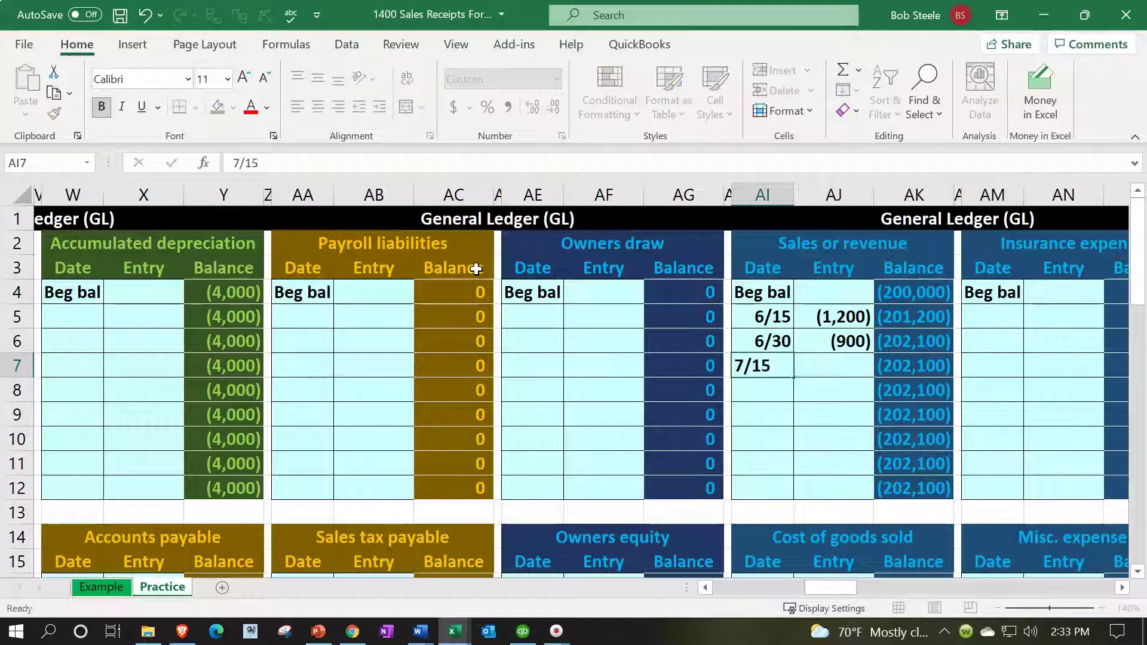
key(Tab)
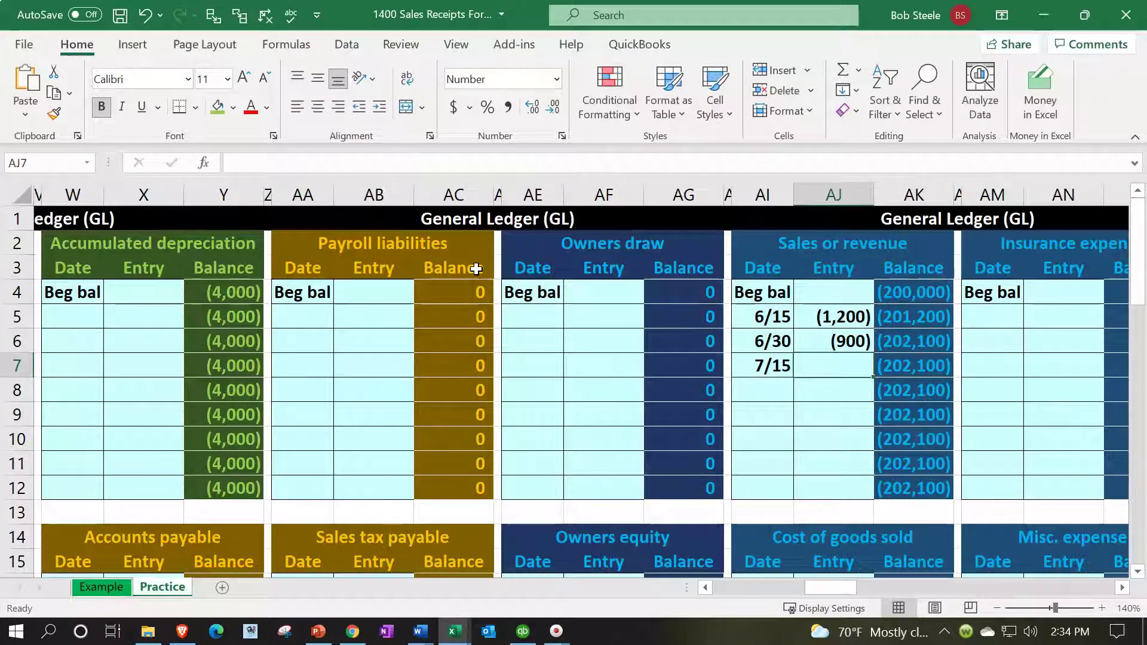
Post the 7/15 revenue credit to the Sales or revenue ledger by entering =D10 in AJ7.
text(=)
key(Left)
key(Left)
key(Left)
key(Left)
key(Left)
key(Left)
key(Left)
key(Left)
key(Left)
key(Left)
key(Left)
key(Left)
key(Left)
key(Left)
key(Left)
key(Left)
key(Left)
key(Left)
key(Left)
key(Left)
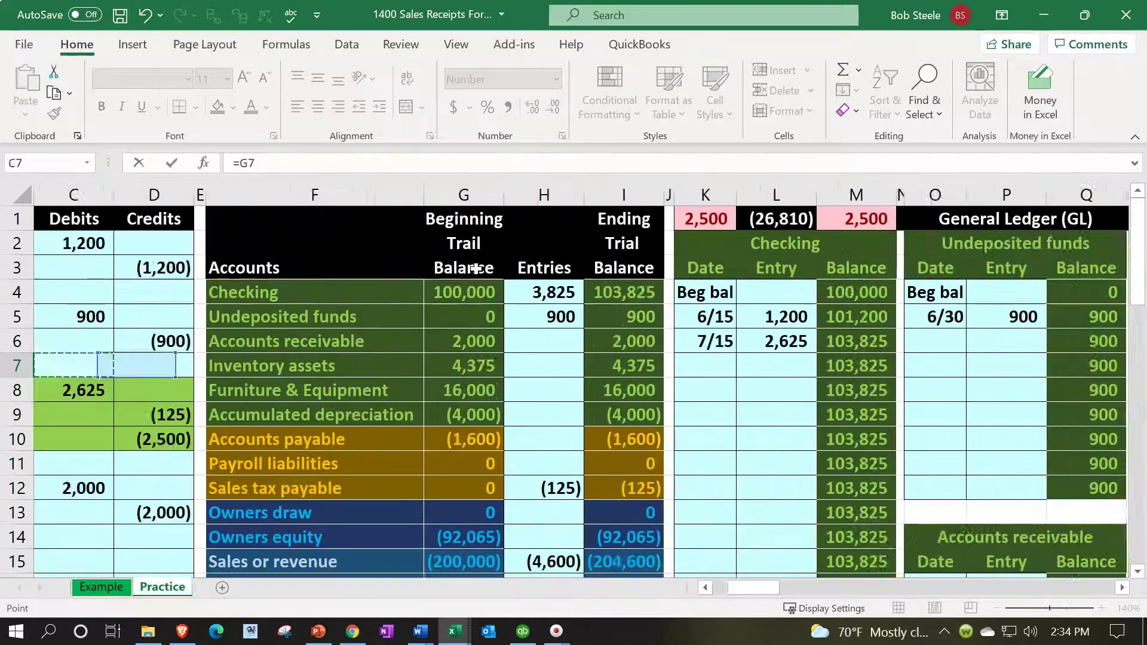
key(Left)
key(Left)
key(Down)
key(Down)
key(Down)
key(Right)
key(Right)
key(Right)
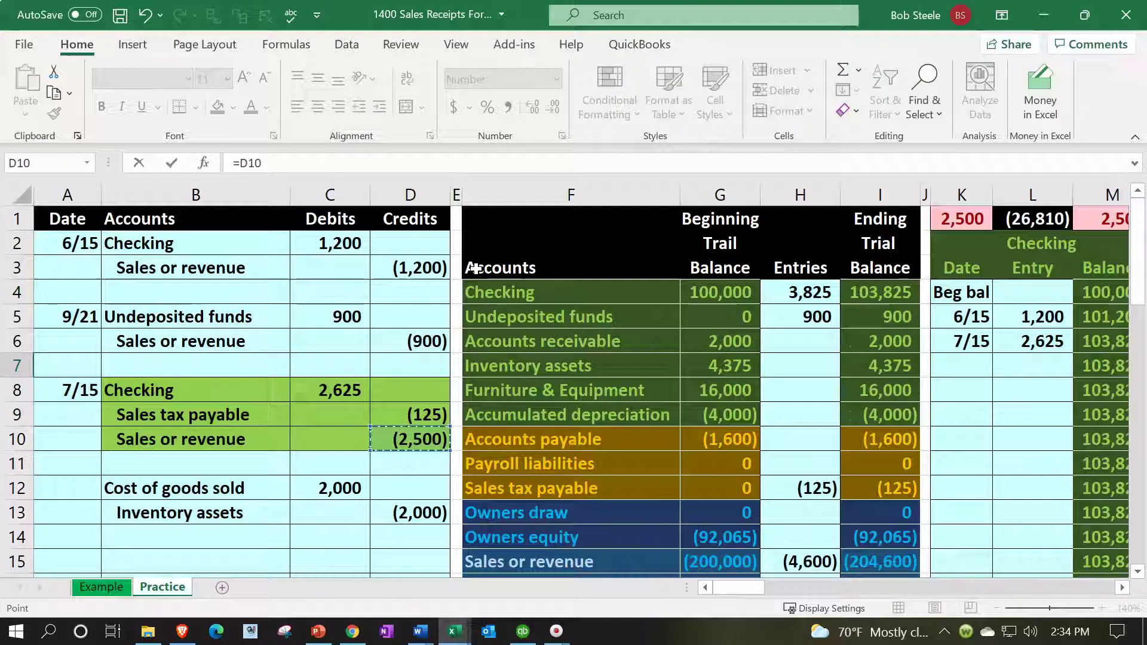
key(Return)
Review the Sales or revenue ledger's entries and its running balance in AK7.
key(Right)
key(Right)
key(Right)
key(Right)
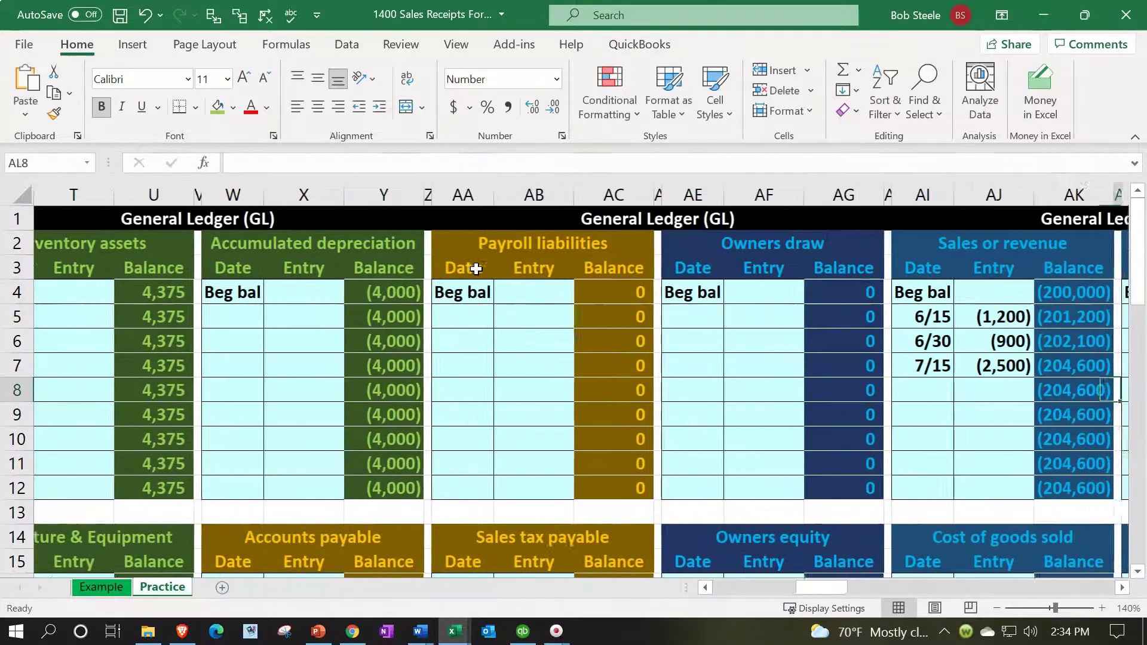
key(Up)
key(Up)
key(Up)
key(Up)
key(Left)
key(Left)
key(Left)
key(Left)
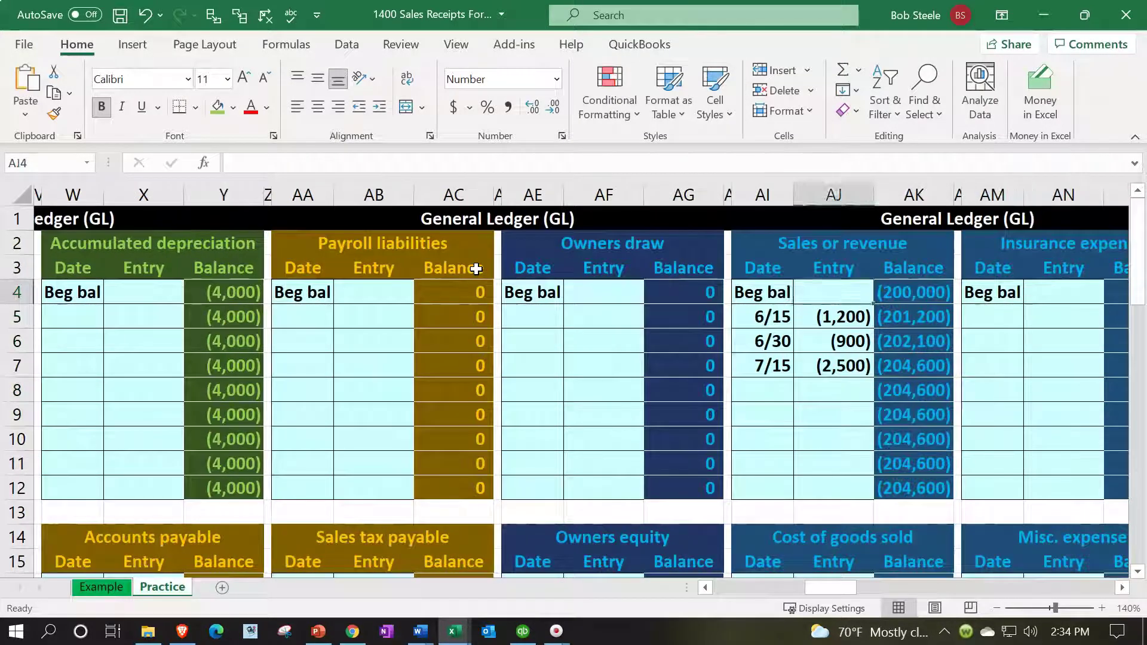
key(Down)
key(Down)
key(Down)
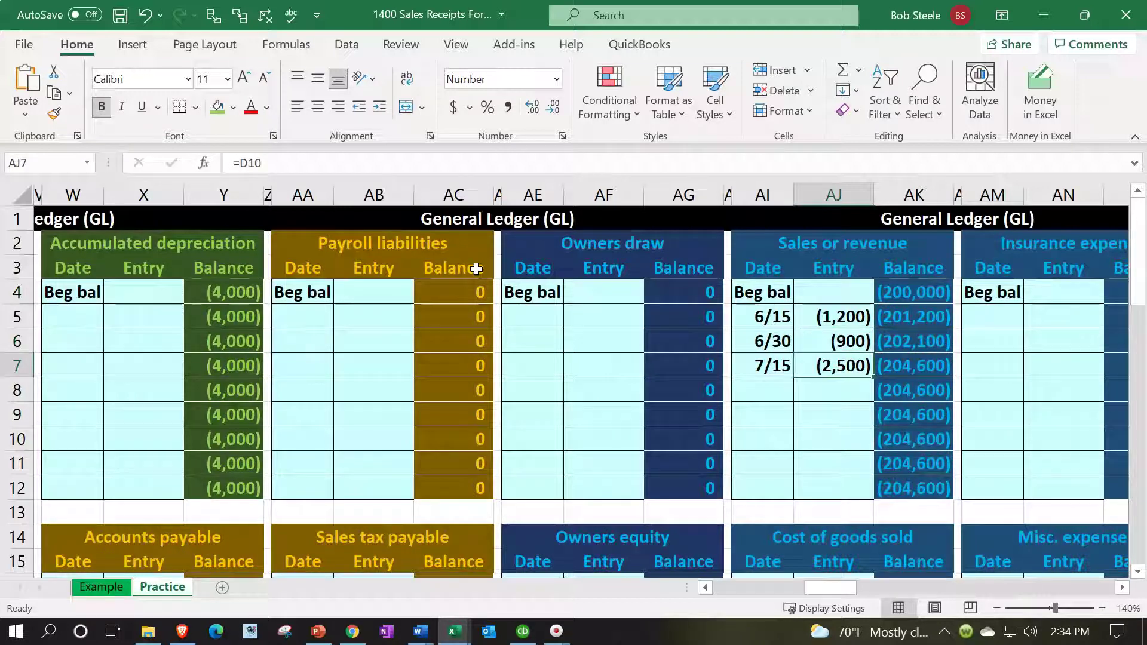
key(Right)
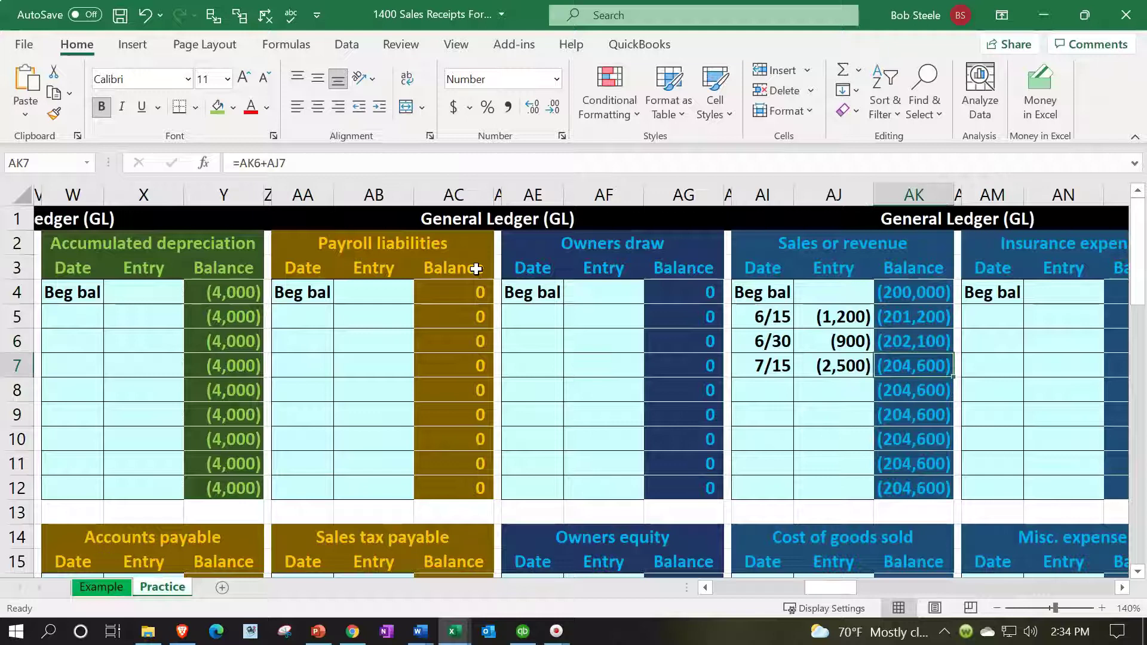
Compare the Sales or revenue ledger's balance with its ending trial balance in I15, and check the ledger total formula in K1.
key(Left)
key(Left)
key(Left)
key(Left)
key(Left)
key(Left)
key(Left)
key(Left)
key(Left)
key(Left)
key(Left)
key(Left)
key(Left)
key(Left)
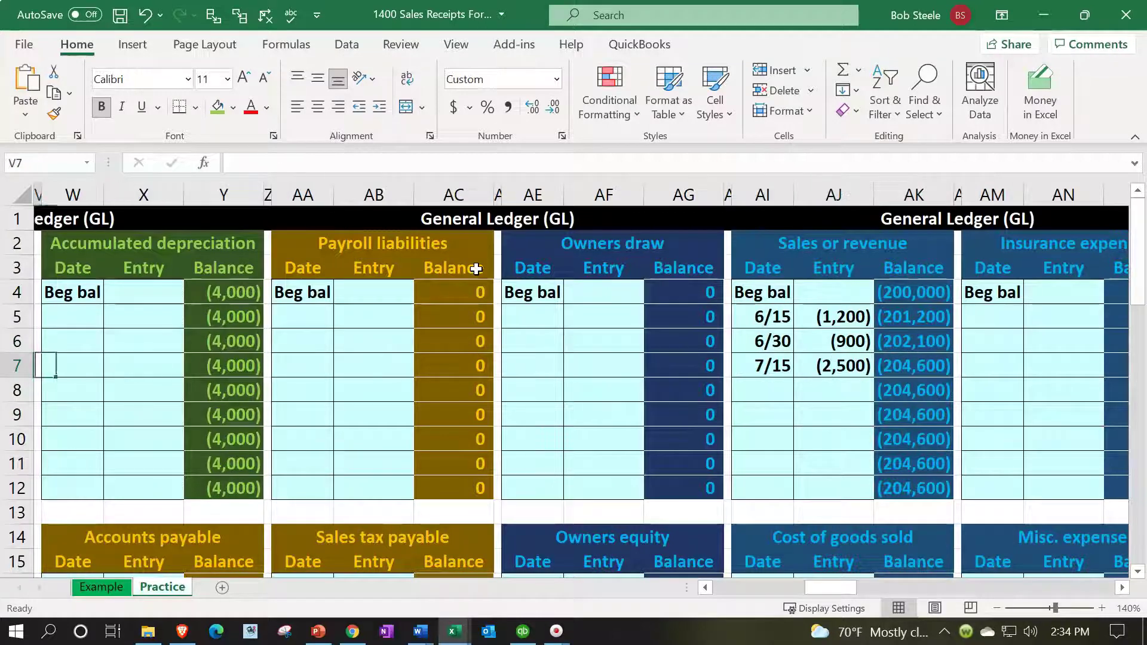
key(Left)
key(Left)
key(Left)
key(Left)
key(Left)
key(Left)
key(Left)
key(Left)
key(Left)
key(Left)
key(Left)
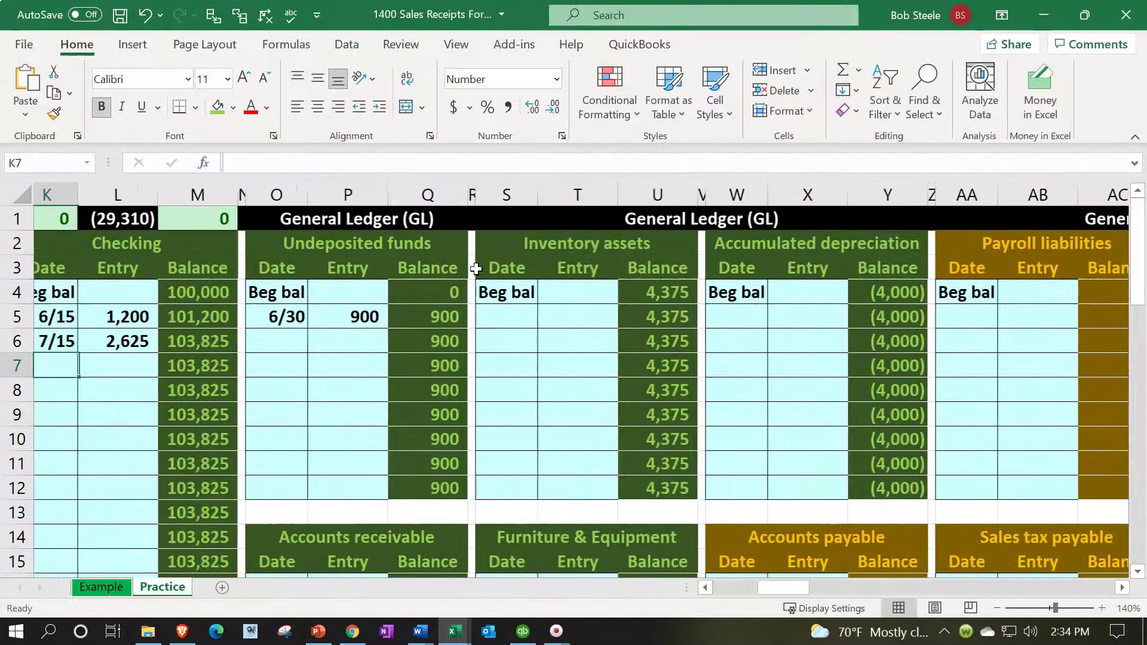
key(Left)
key(Left)
key(Left)
key(Left)
key(Left)
key(Left)
key(Left)
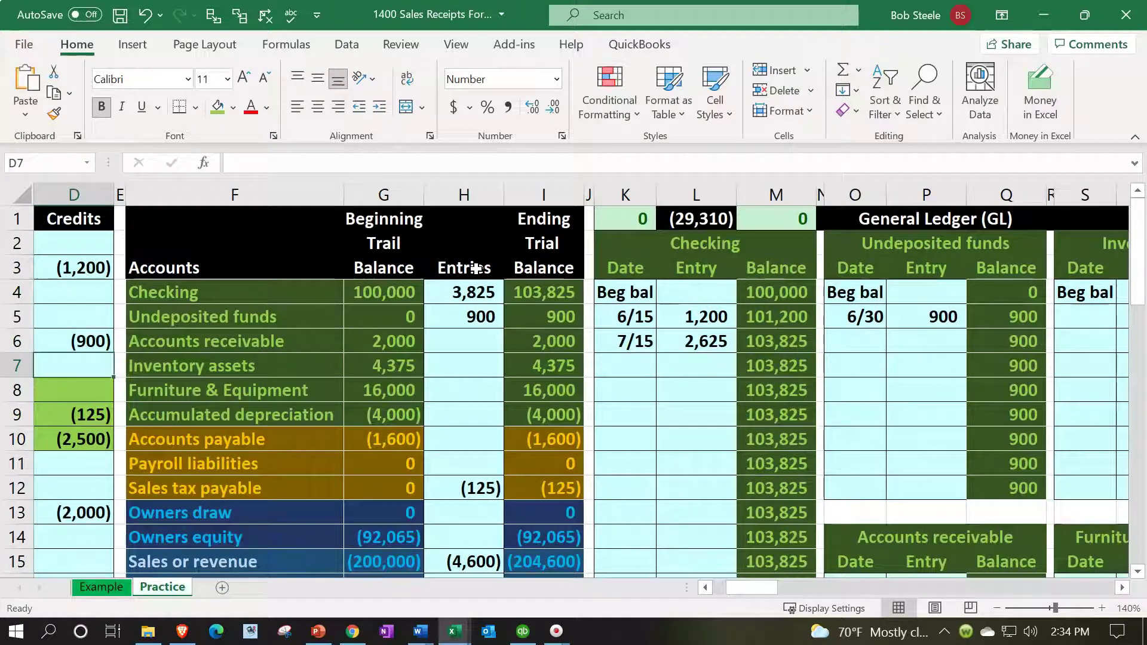
scroll(525, 417, down, 1)
click(556, 494)
scroll(555, 501, up, 1)
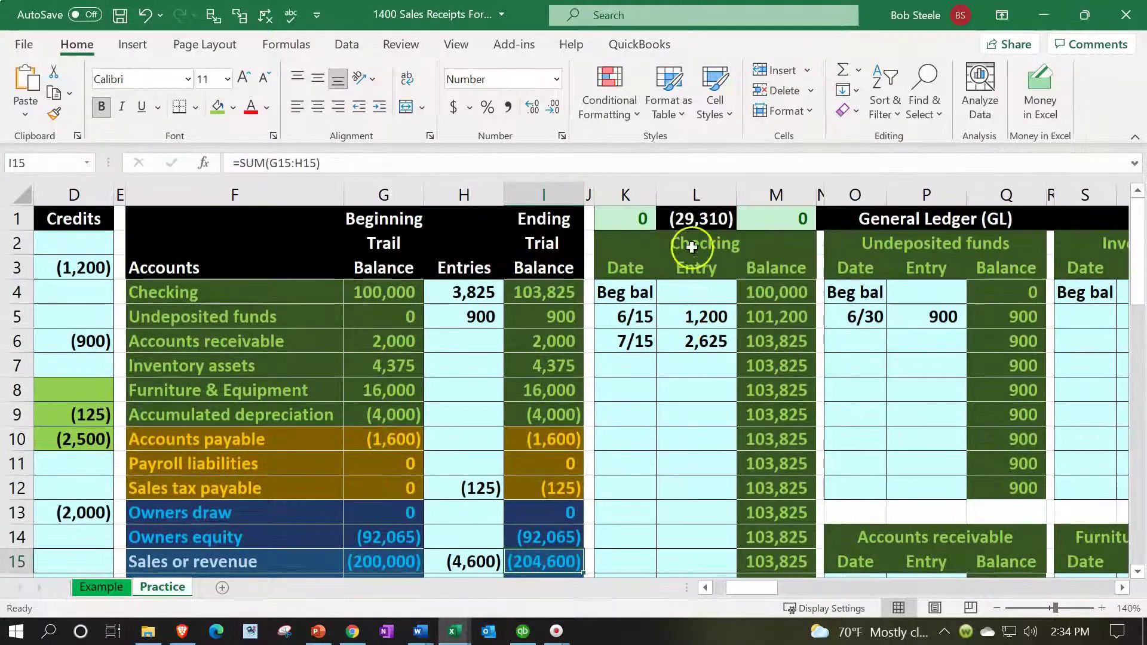
click(641, 223)
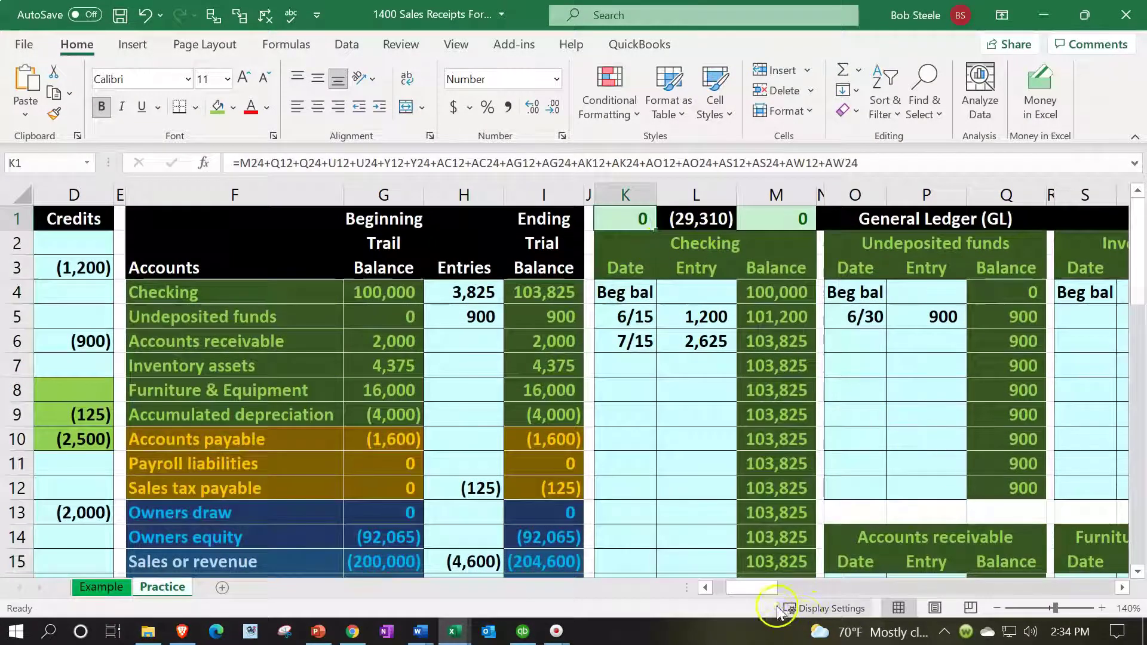
Post the 7/15 cost of goods sold debit to the trial balance by entering =C12 in H16.
drag(762, 588, 715, 608)
scroll(326, 524, down, 1)
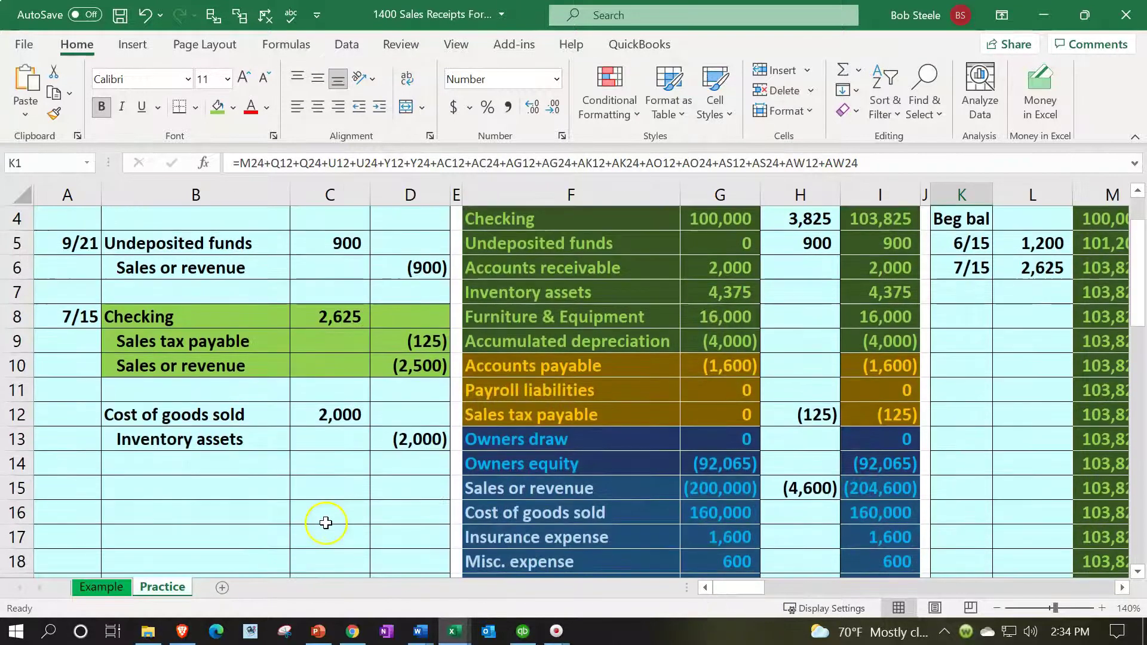
drag(239, 439, 384, 438)
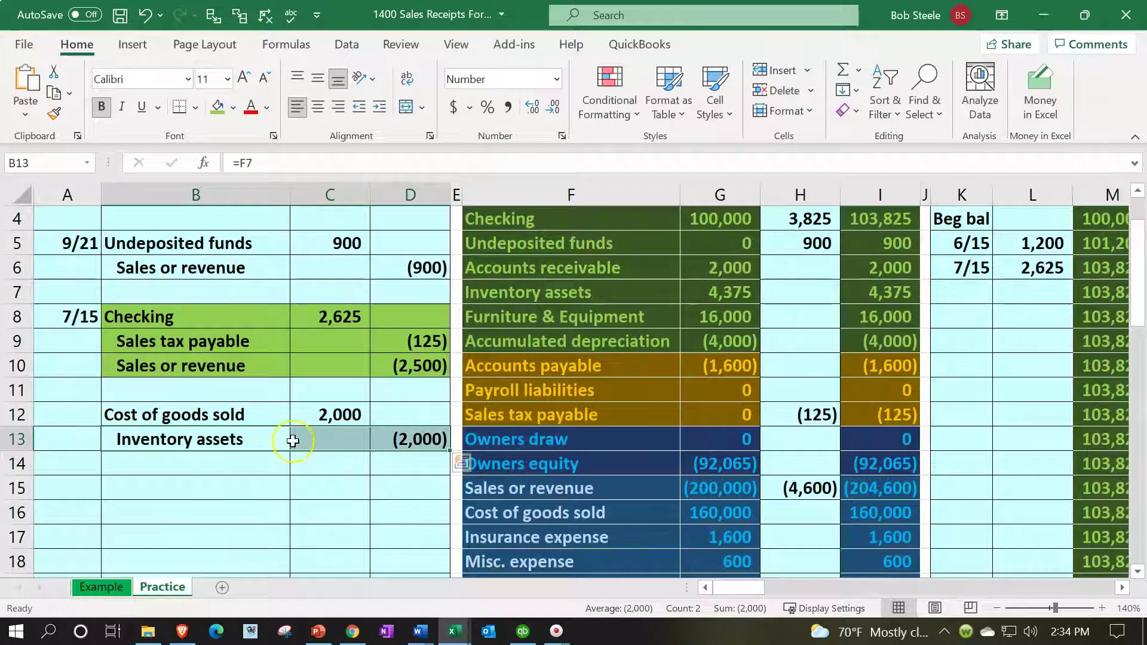
drag(249, 411, 306, 413)
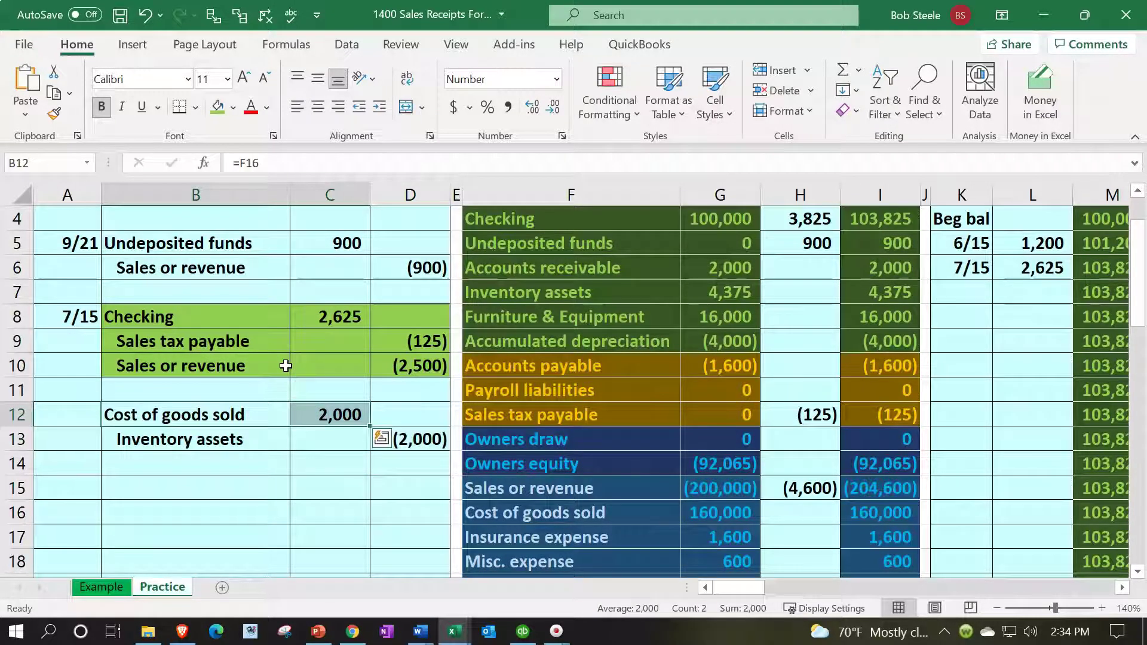
key(Down)
key(Down)
key(Down)
key(Down)
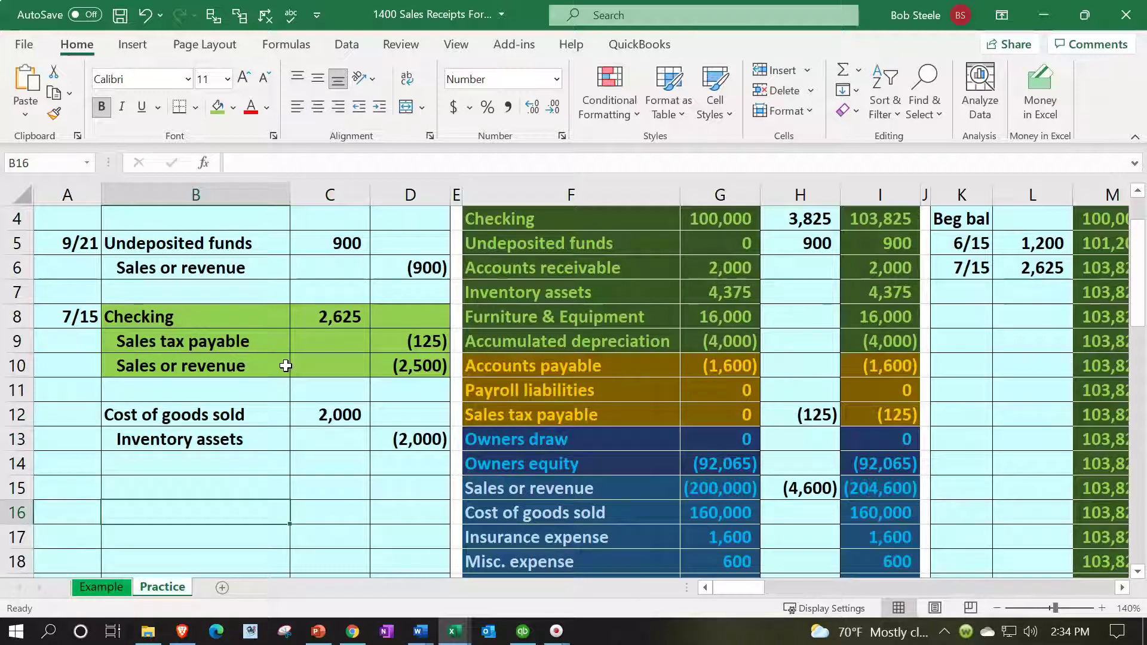
key(Right)
key(Right)
key(Right)
key(Right)
key(Right)
key(Right)
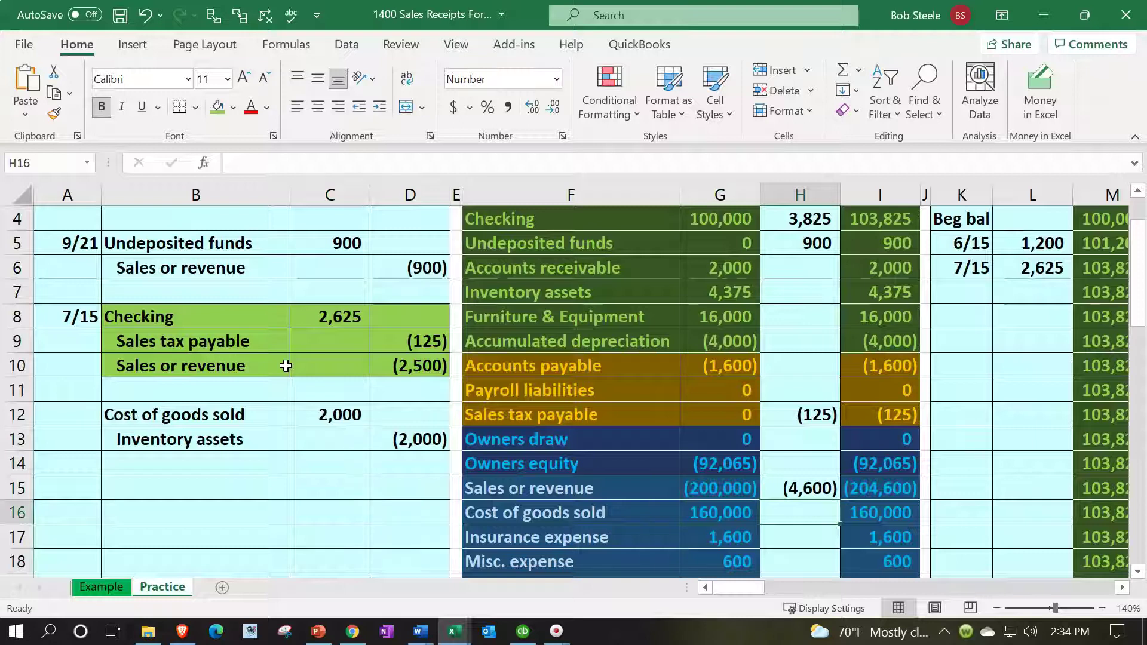
text(=)
key(Left)
key(Left)
key(Left)
key(Left)
key(Up)
key(Up)
key(Up)
key(Left)
key(Up)
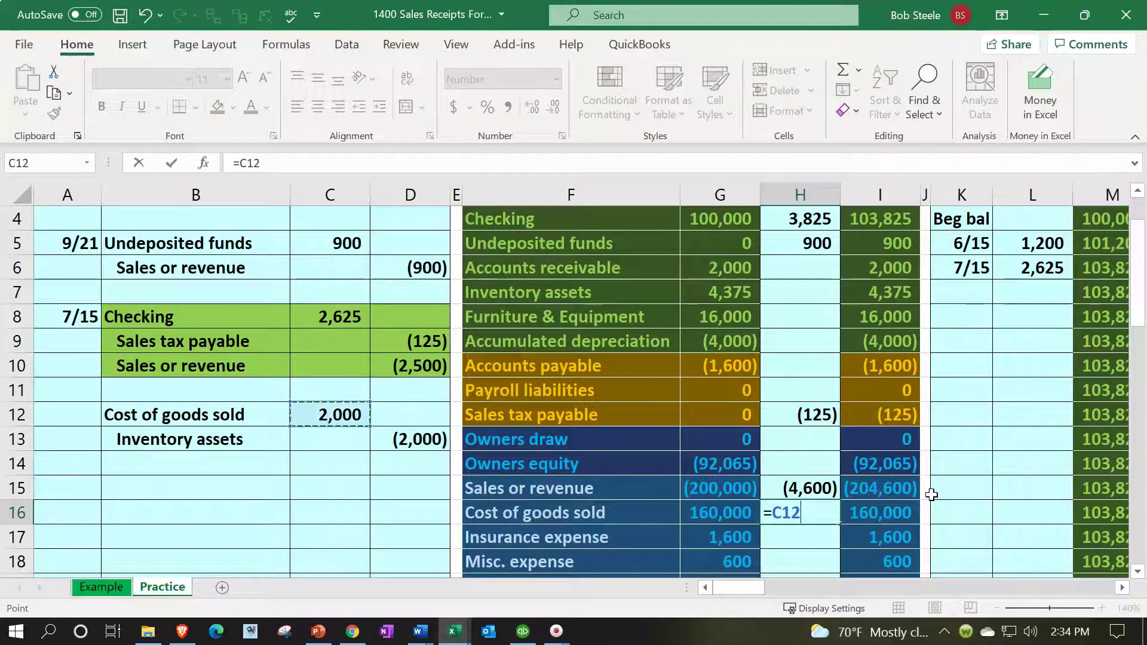
key(Return)
Examine the trial balance's Net income row and the cell references behind the Sales or revenue entry in H15.
scroll(931, 495, down, 1)
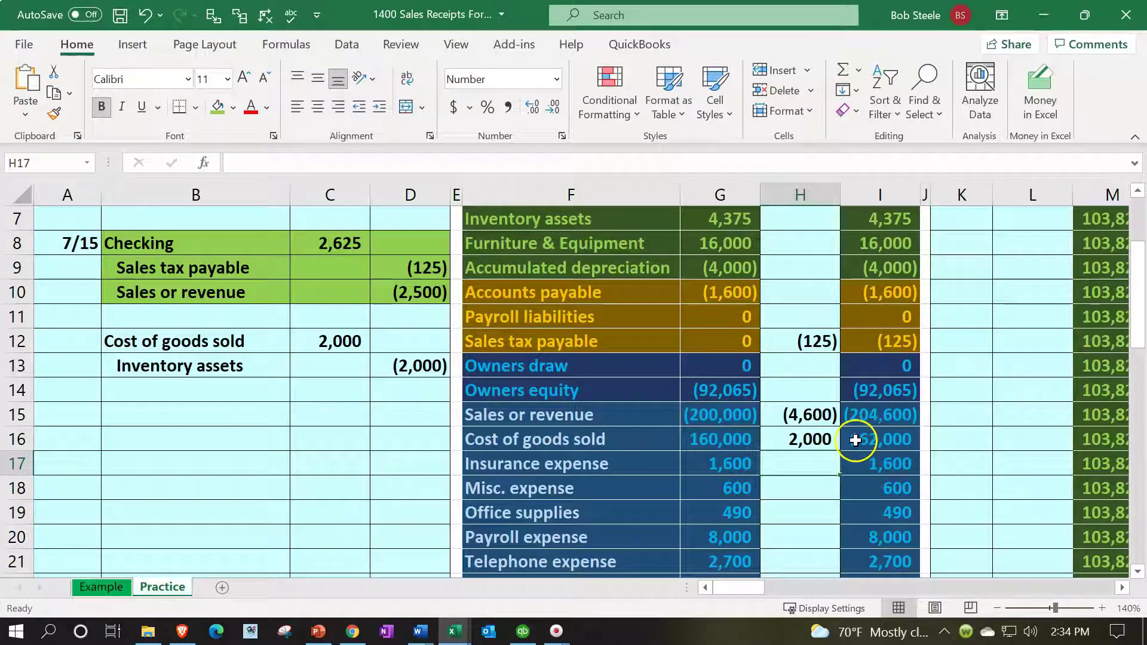
drag(335, 336, 393, 300)
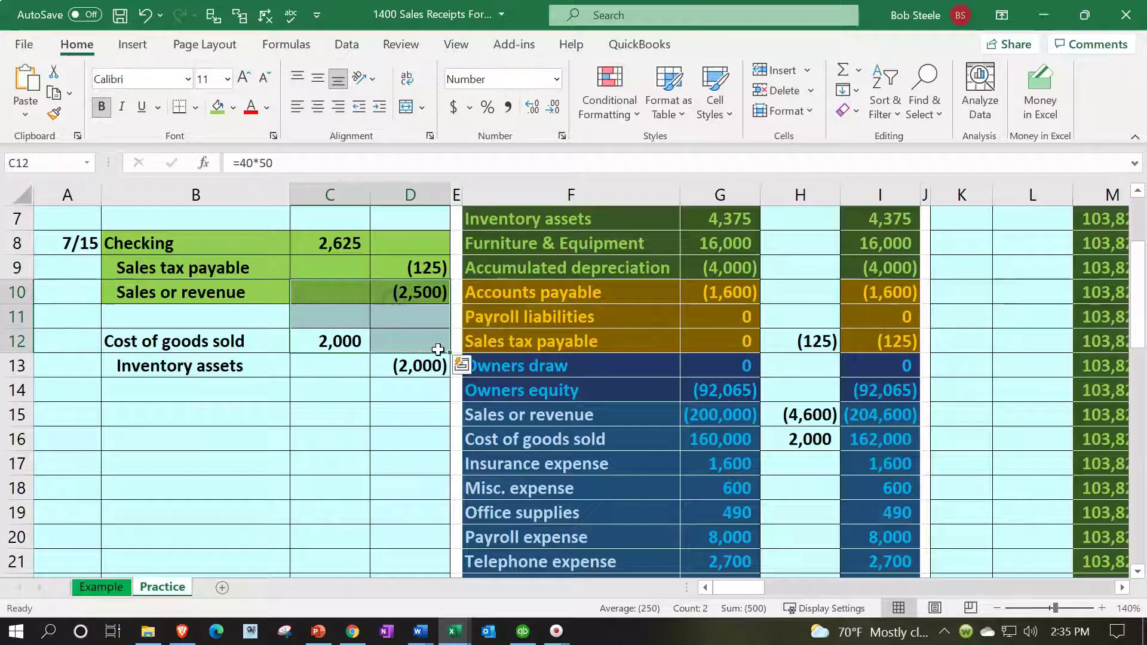
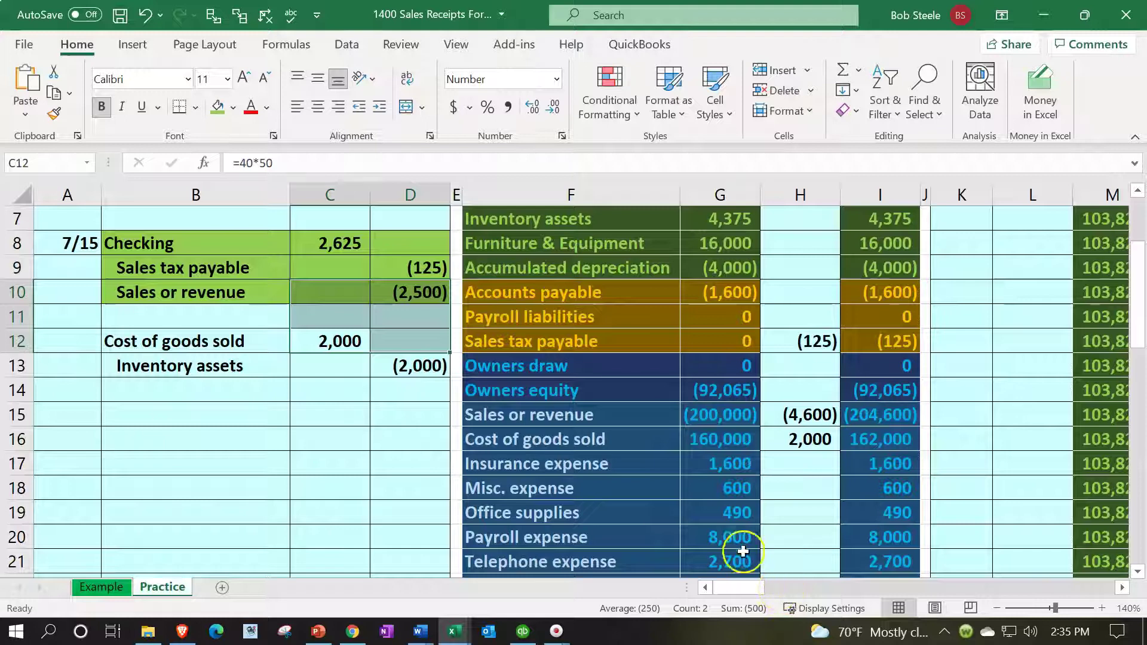
scroll(742, 550, down, 2)
click(724, 490)
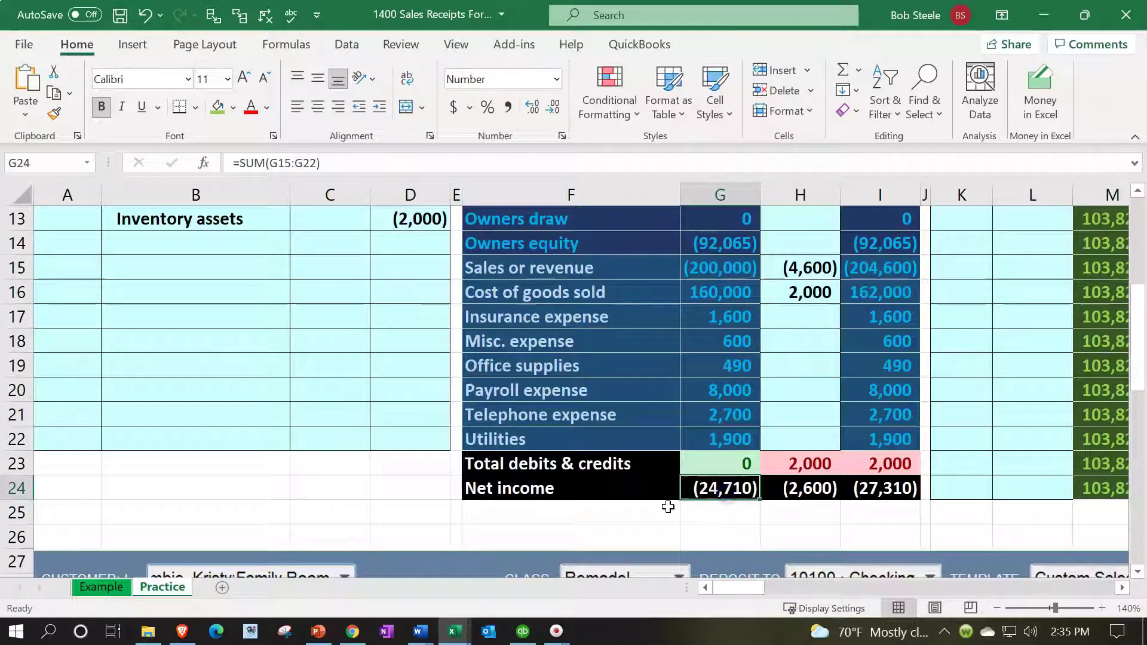
key(Right)
key(Right)
key(Right)
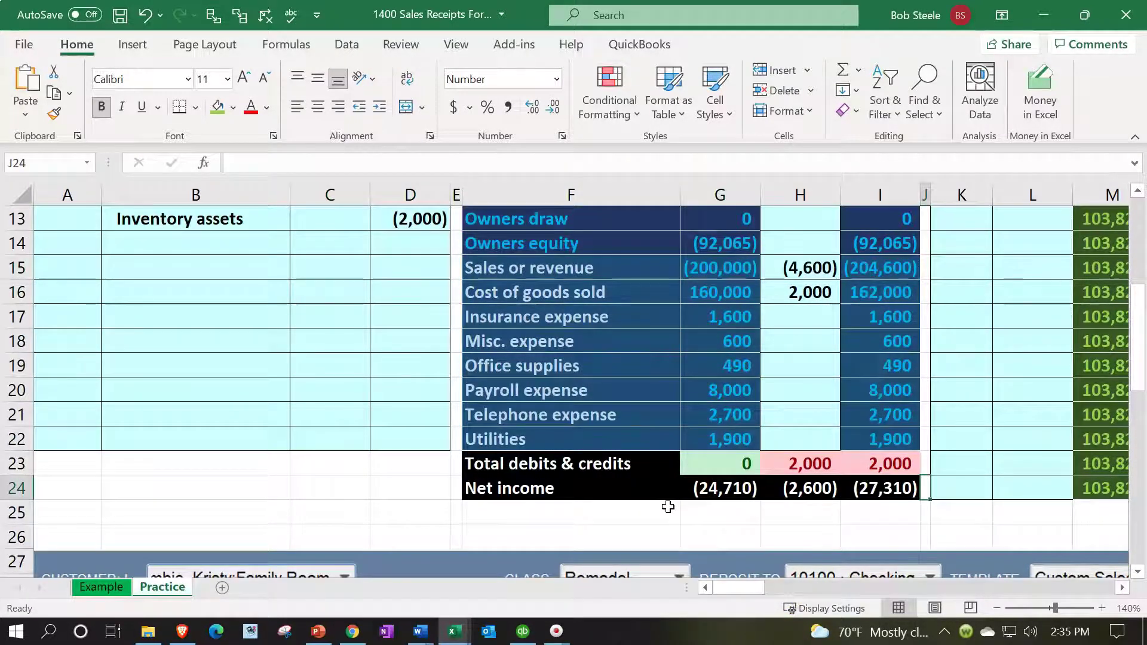
scroll(668, 506, up, 2)
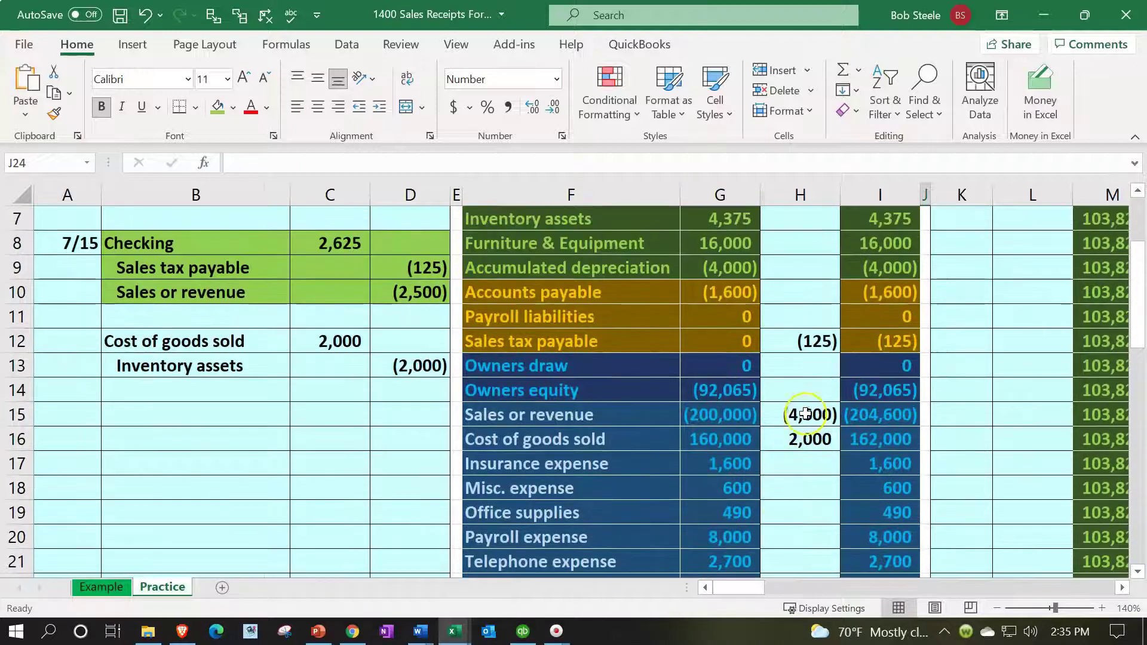
double_click(805, 414)
scroll(681, 424, up, 2)
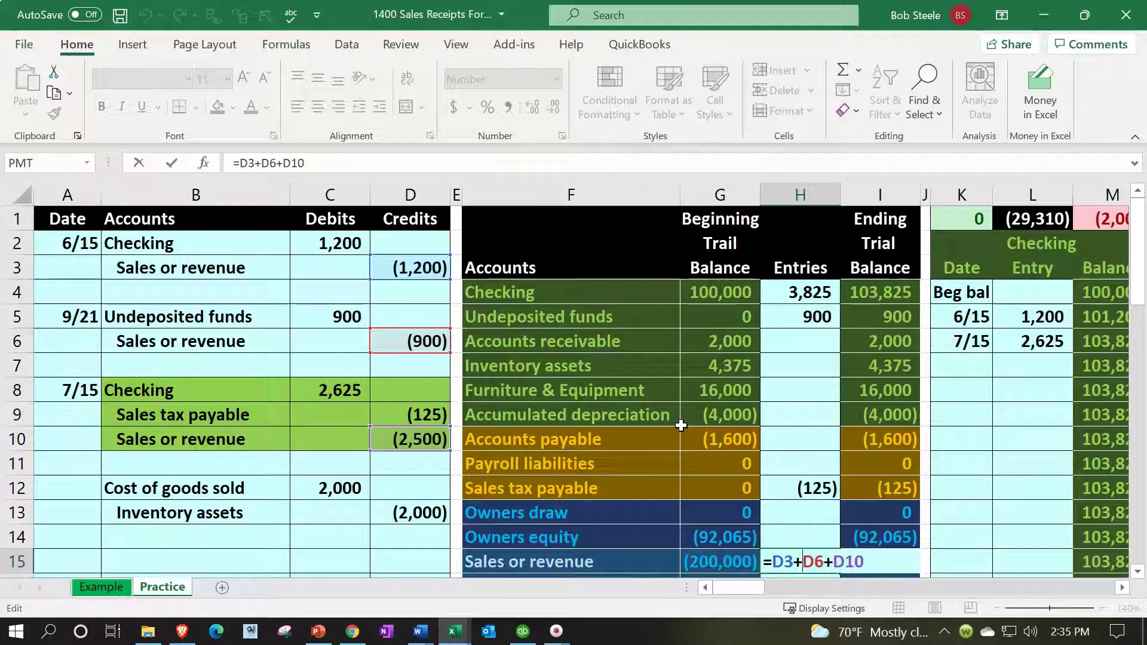
key(Return)
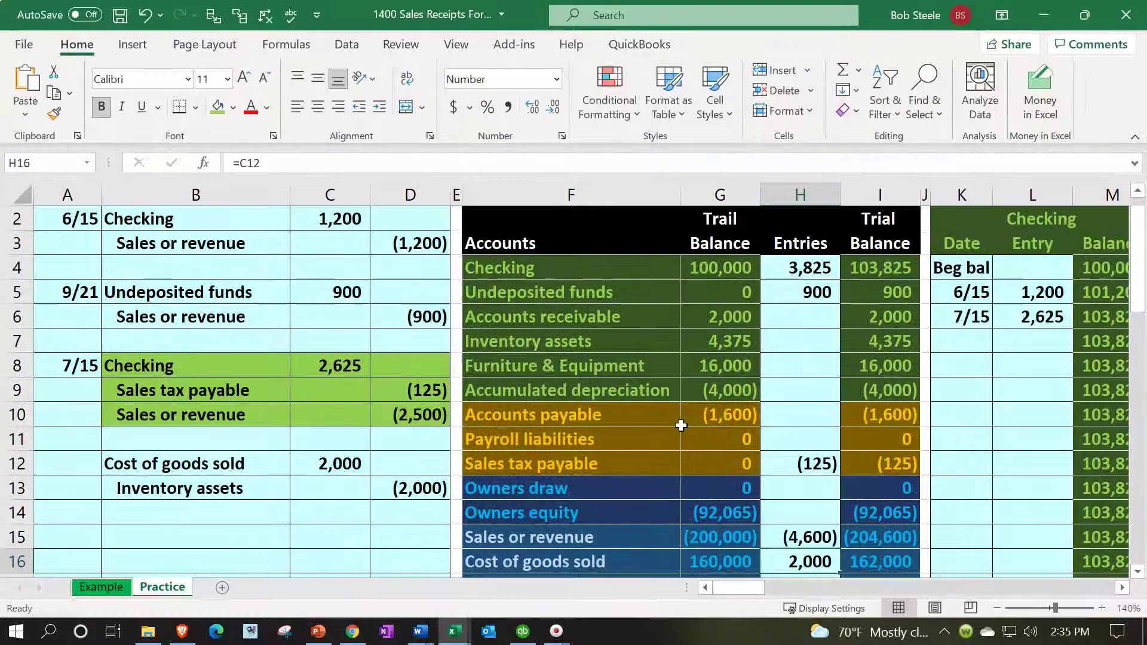
Post the 7/15 inventory credit to the trial balance by linking the Inventory assets entry in H7 to D13.
scroll(681, 425, down, 1)
drag(258, 414, 376, 411)
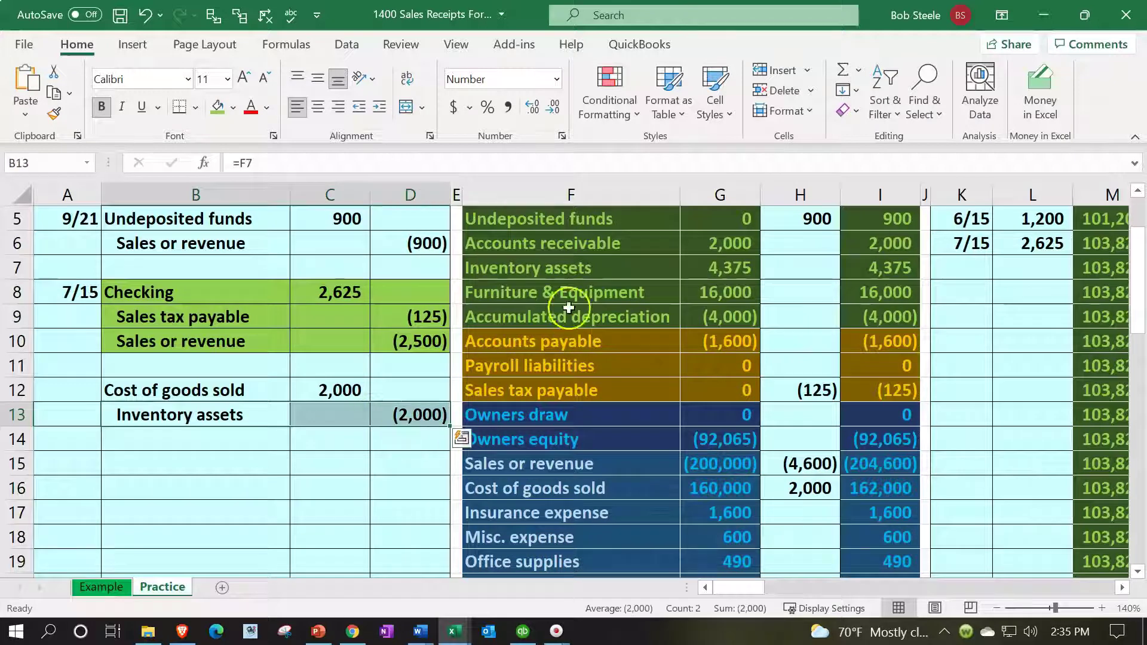
click(583, 274)
key(Right)
key(Right)
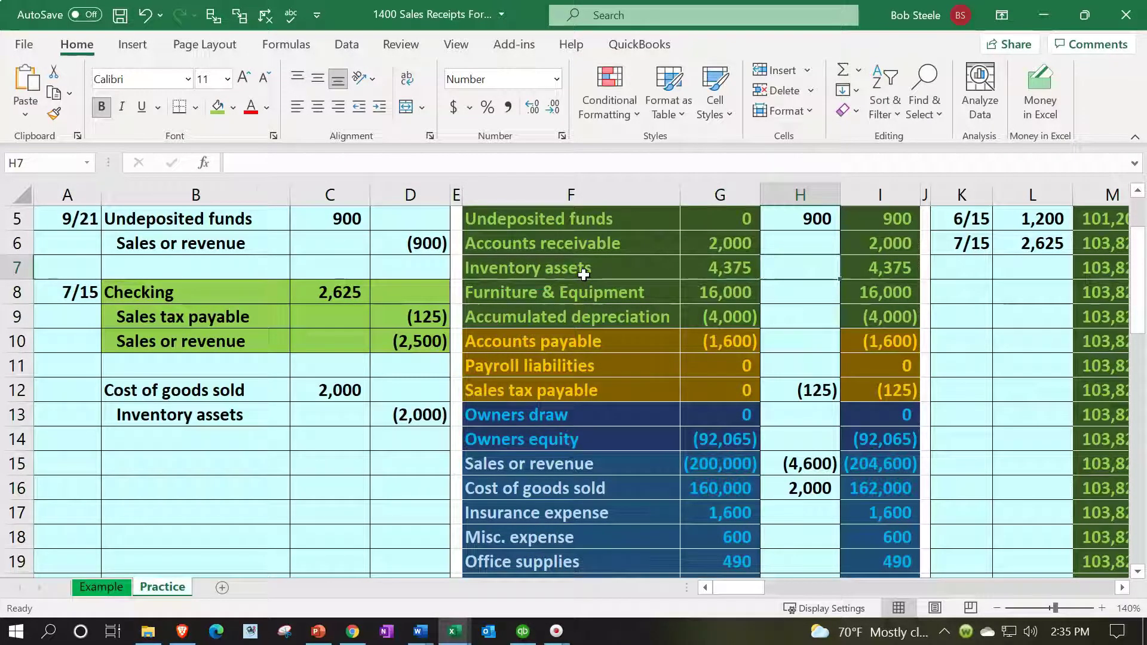
text(=)
key(Left)
key(Left)
key(Left)
key(Down)
key(Down)
key(Down)
key(Down)
key(Down)
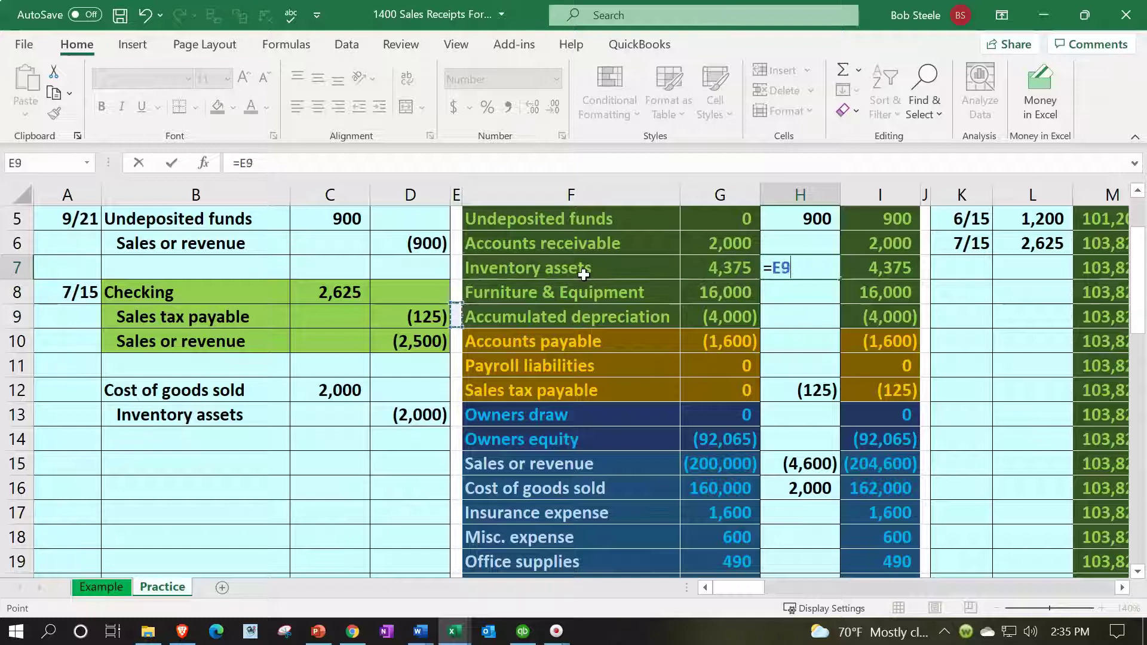
key(Down)
key(Down)
key(Return)
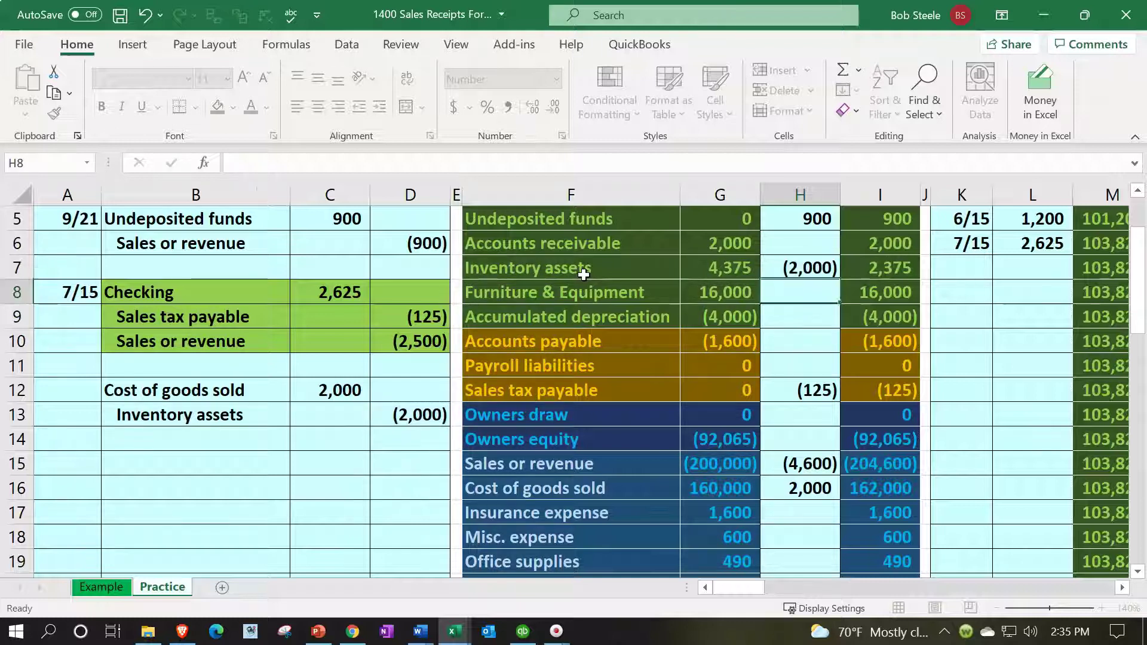
Check the Inventory assets row's beginning balance in G7 and ending balance in I7.
key(Left)
key(Up)
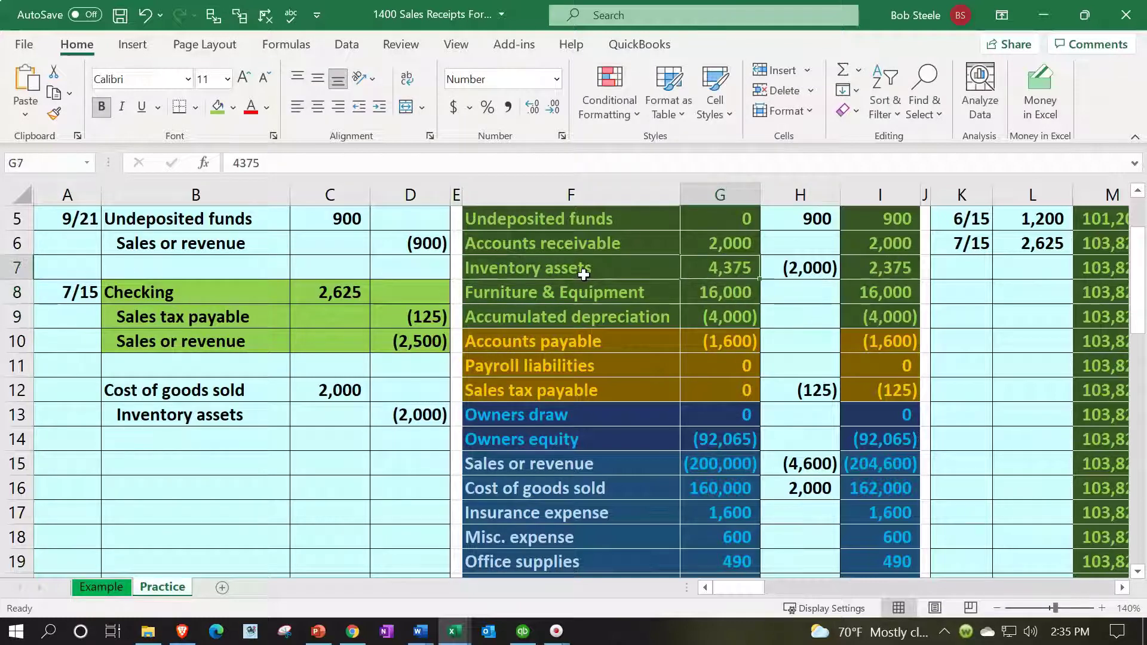
key(Right)
key(Right)
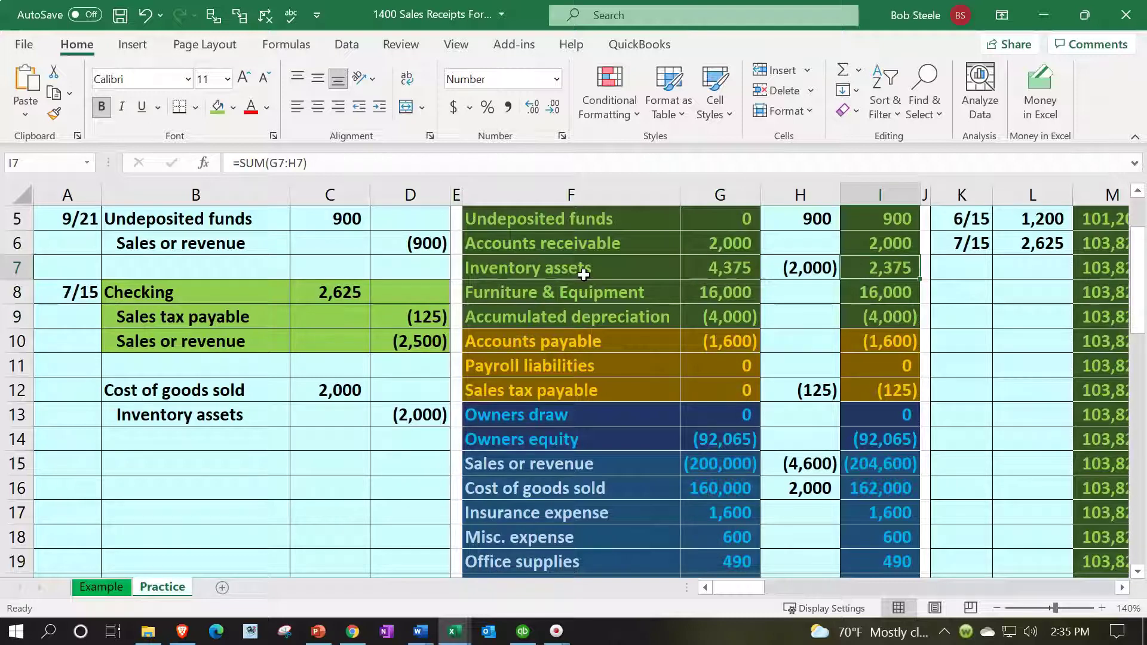
key(Up)
key(Up)
key(Up)
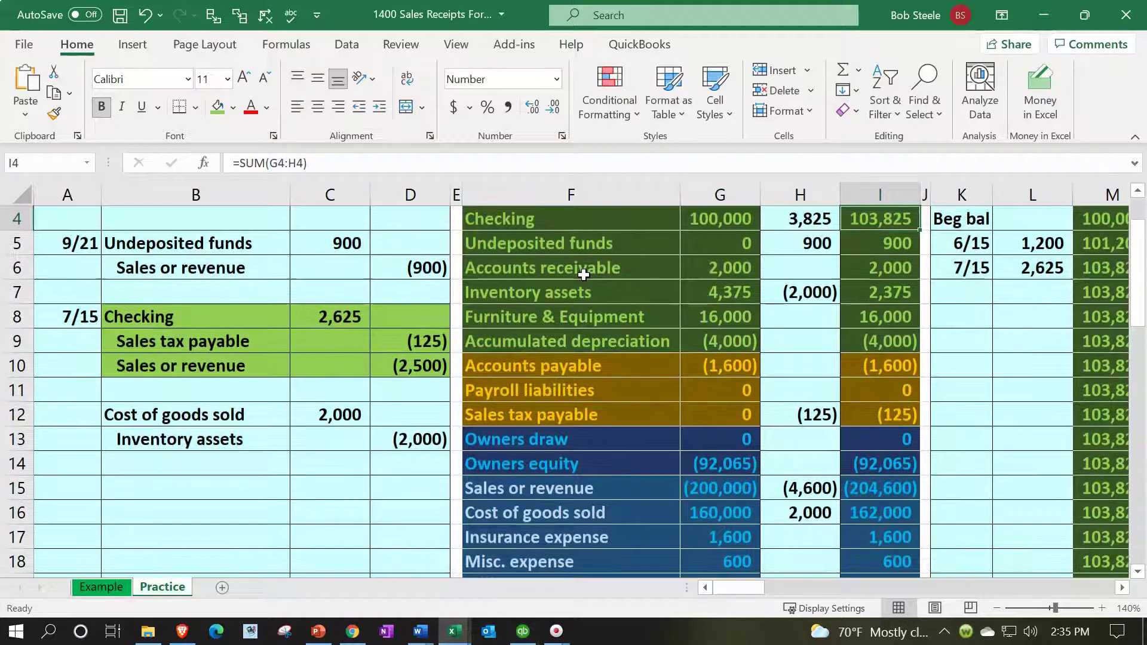
Replace the green fill on the 7/15 journal entry lines in B8:D10 with the sheet's light blue fill from the recent colors.
drag(241, 317, 394, 368)
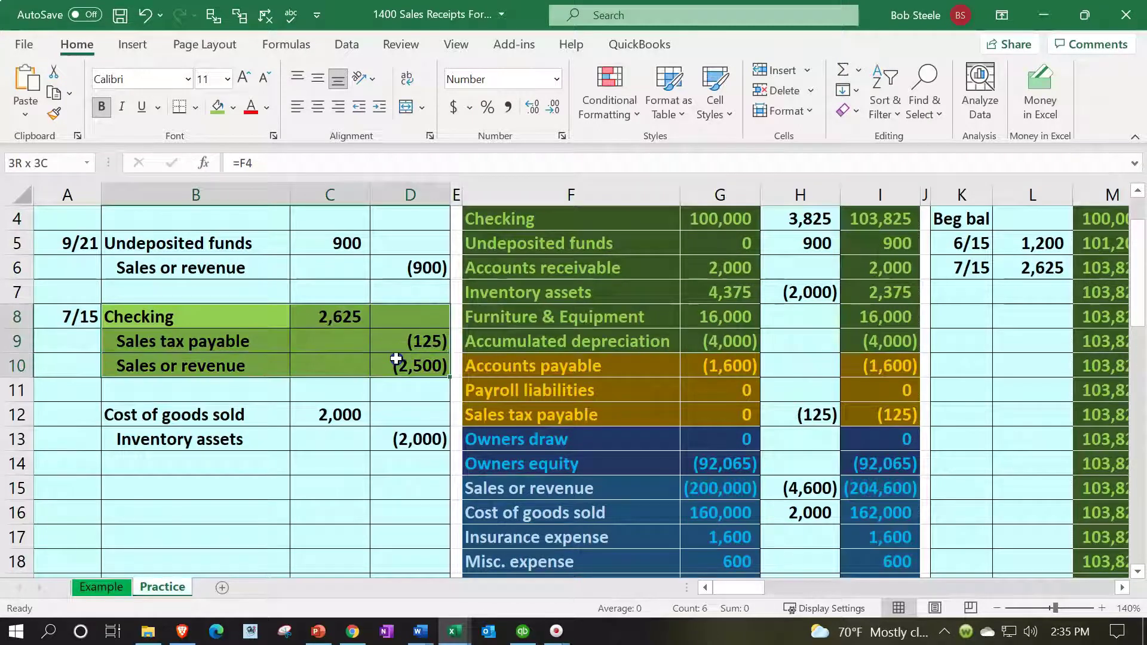
click(233, 112)
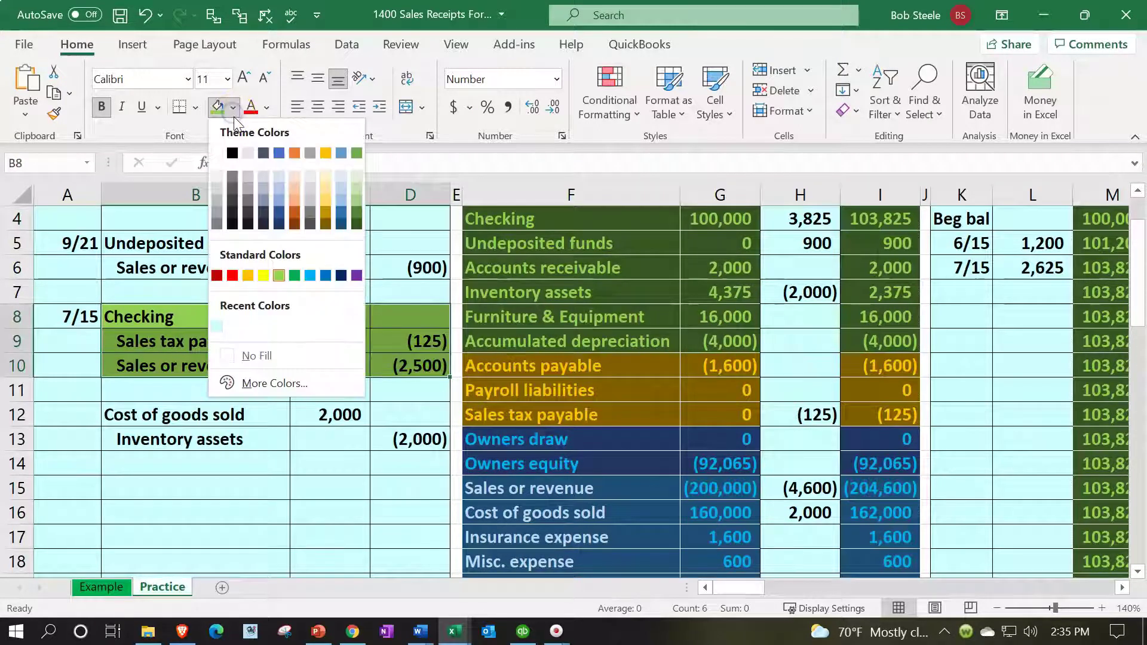
click(217, 327)
Enter the date 7/15 in AI17, directly below the beginning balance in the Cost of goods sold ledger.
drag(245, 439, 306, 412)
click(497, 507)
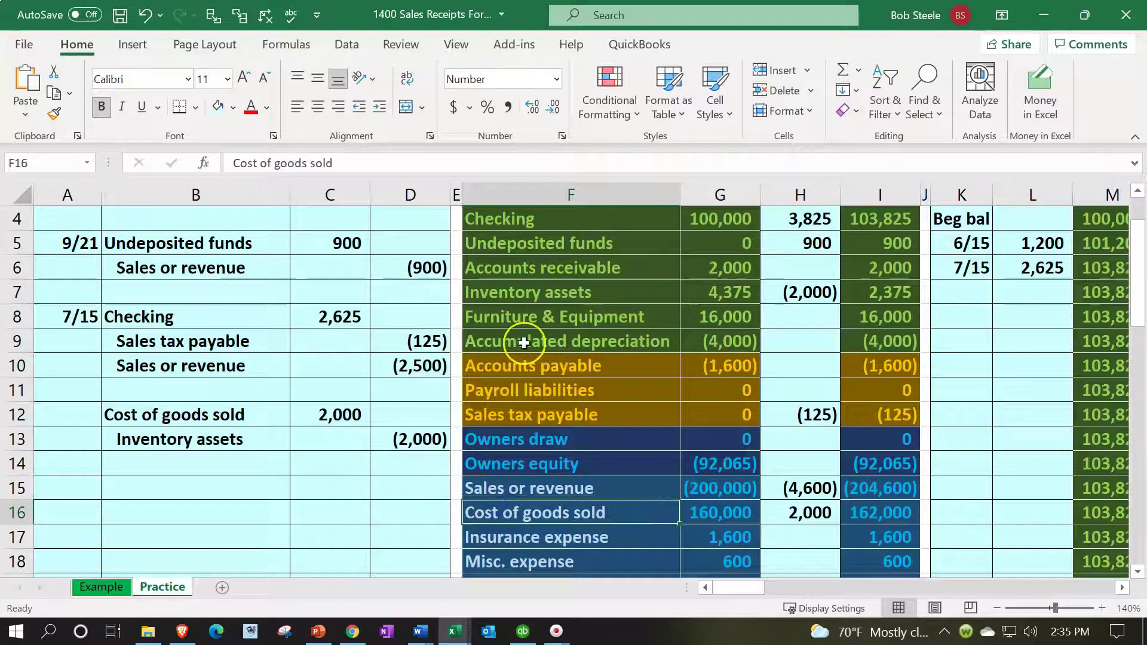
scroll(684, 353, up, 1)
click(685, 353)
key(Right)
key(Right)
key(Right)
key(Right)
key(Right)
key(Right)
key(Right)
key(Right)
key(Right)
key(Right)
key(Right)
key(Right)
key(Right)
key(Right)
key(Right)
key(Right)
key(Right)
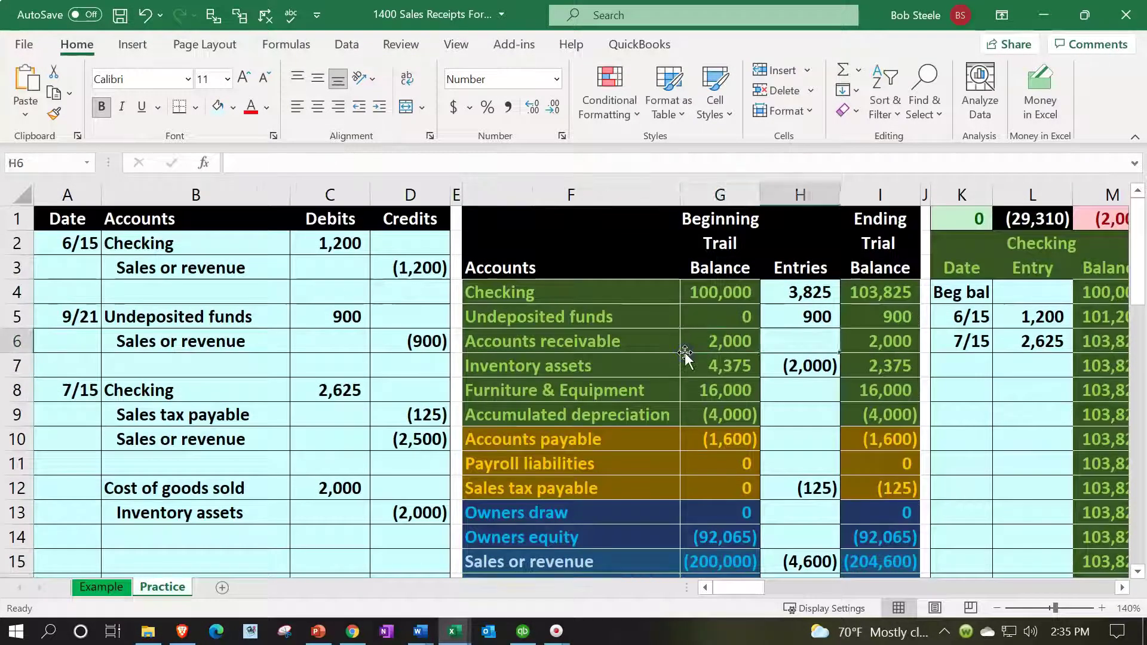
key(Right)
key(Right)
key(Right)
key(Right)
key(Right)
key(Right)
key(Right)
key(Right)
key(Right)
key(Right)
key(Right)
key(Right)
key(Right)
key(Right)
key(Right)
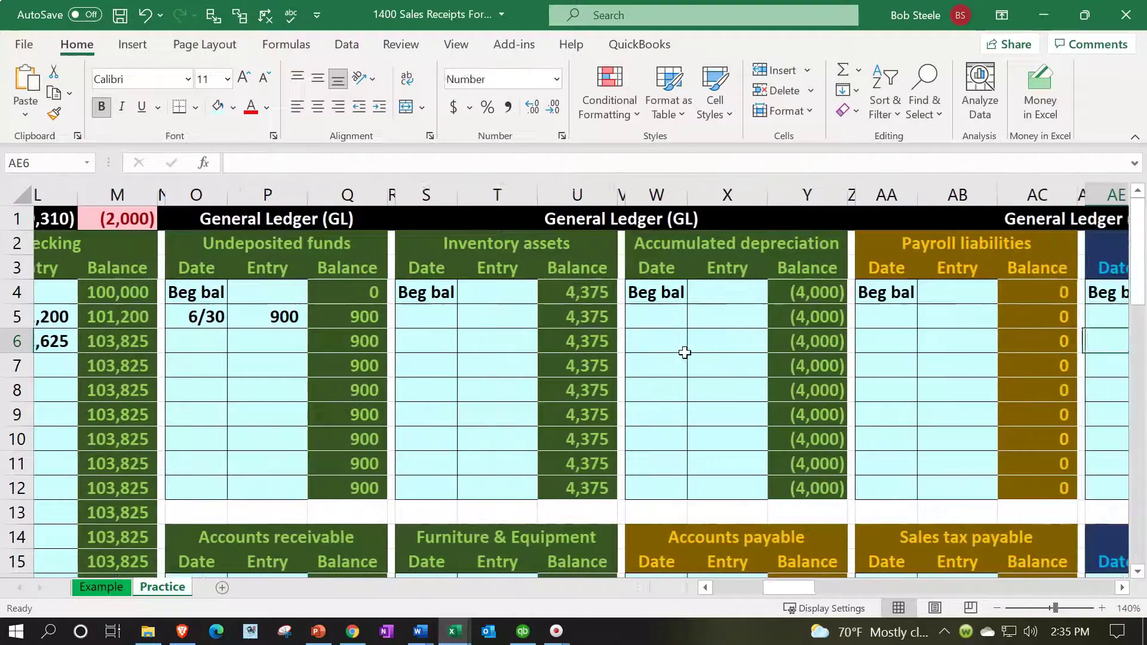
key(Right)
key(Right)
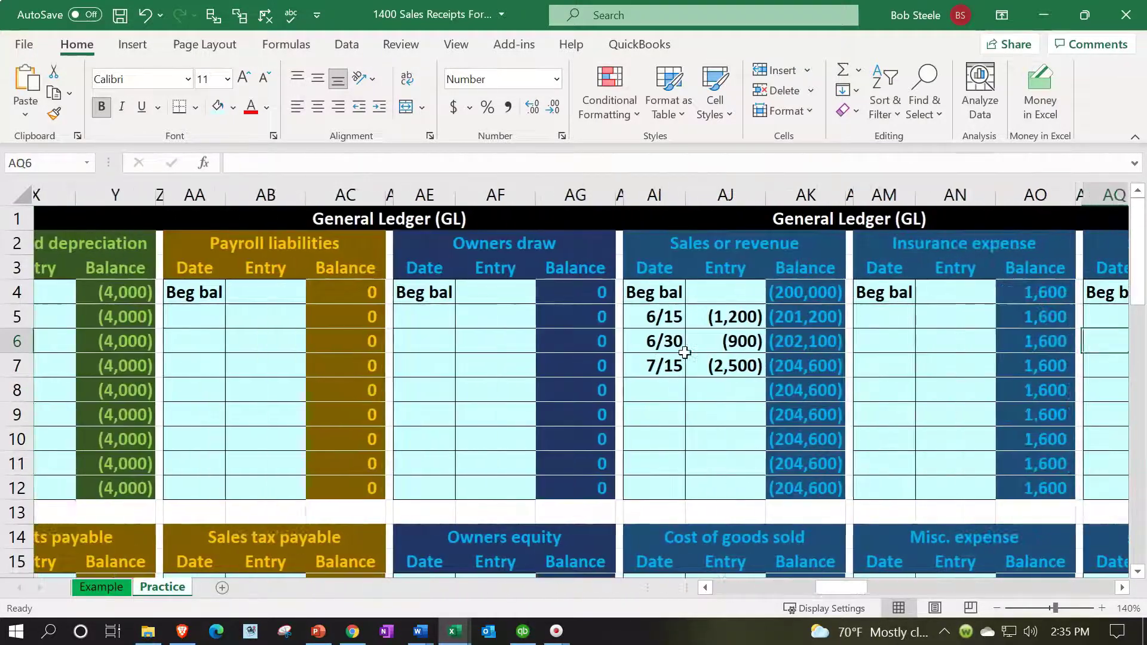
key(Left)
key(Left)
key(Left)
key(Down)
key(Down)
key(Down)
key(Down)
key(Down)
key(Down)
key(Down)
key(Down)
key(Down)
key(Down)
key(Down)
key(Down)
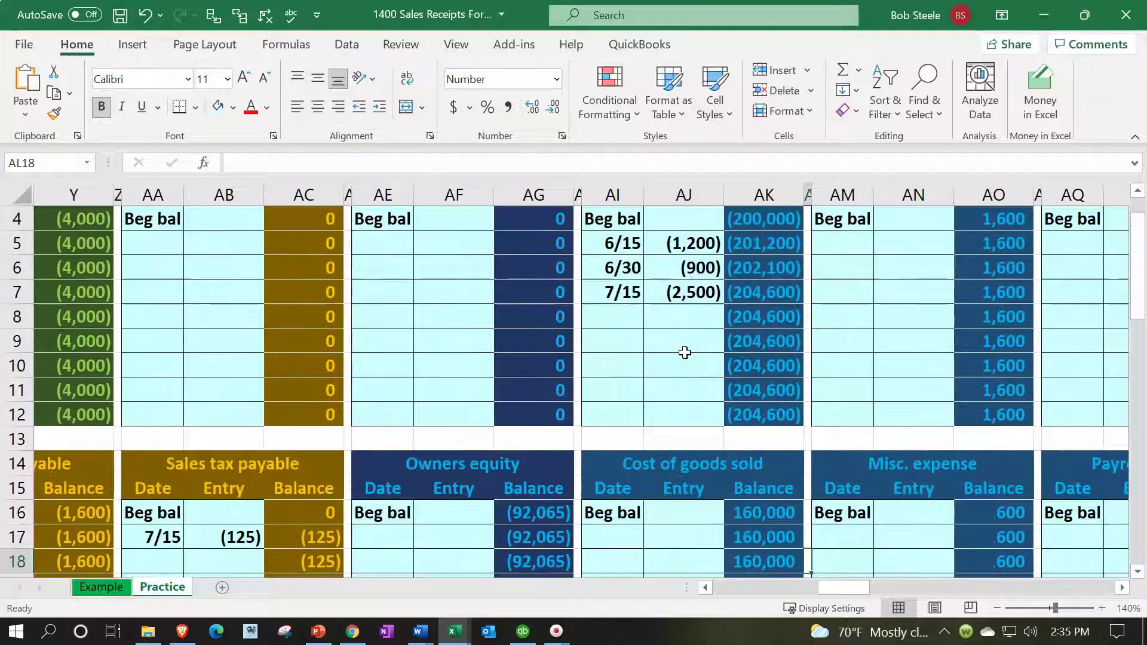
key(Left)
key(Down)
key(Left)
key(Left)
key(Up)
key(Up)
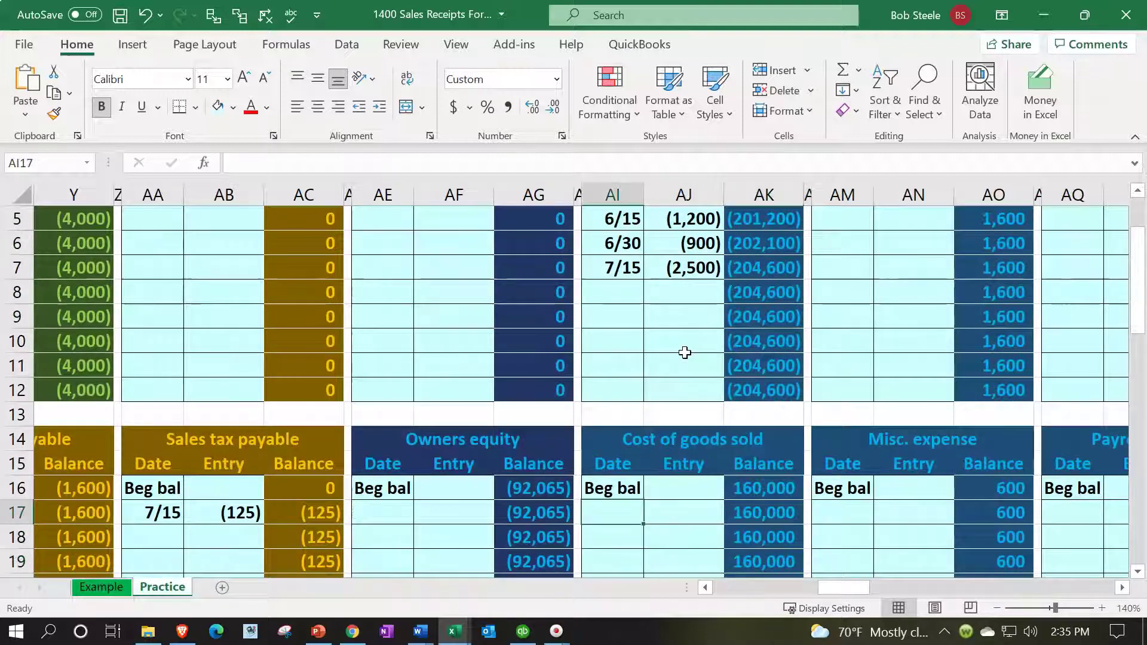
text(7/15)
key(Return)
key(Right)
key(Up)
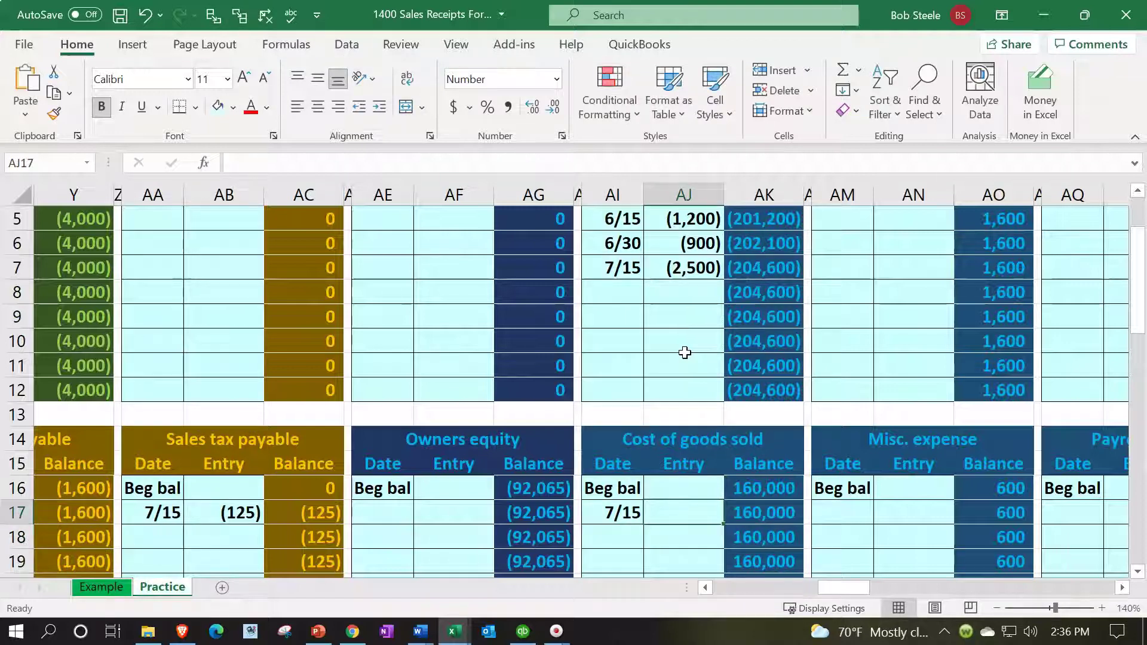
Post the 7/15 debit to the Cost of goods sold ledger by linking its entry in AJ17 to C12.
key(Left)
key(Left)
key(Left)
key(Left)
key(Left)
key(Left)
key(Left)
key(Left)
key(Left)
key(Left)
key(Left)
key(Left)
key(Left)
key(Left)
key(Left)
key(Left)
key(Left)
key(Left)
key(Left)
key(Left)
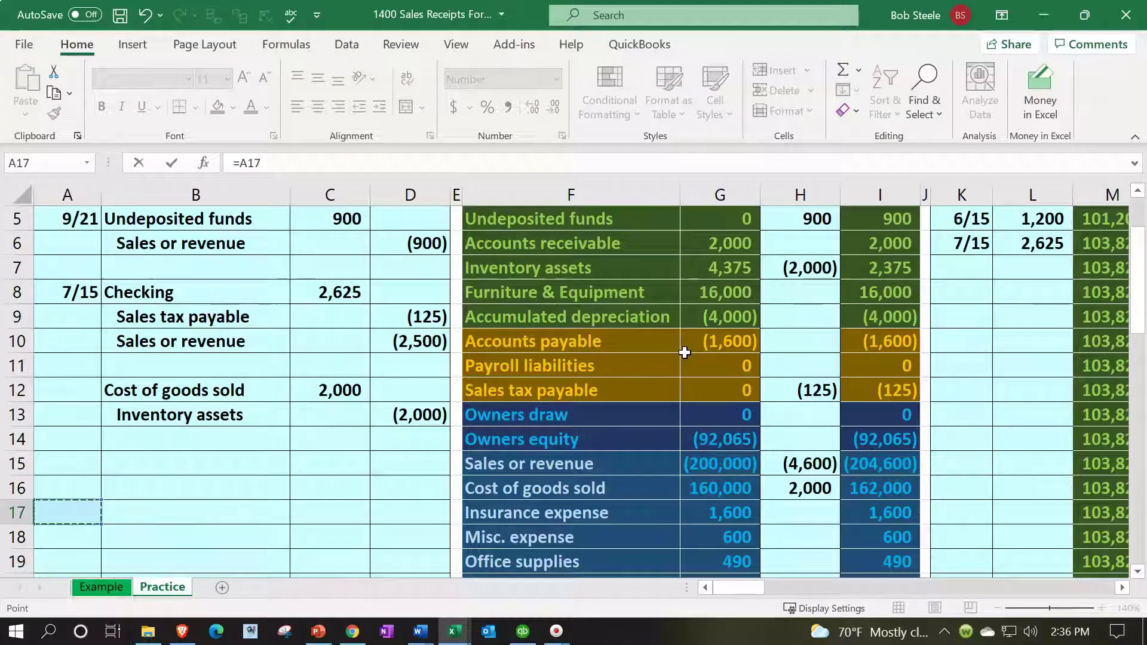
key(Up)
key(Up)
key(Up)
key(Up)
key(Up)
key(Right)
key(Right)
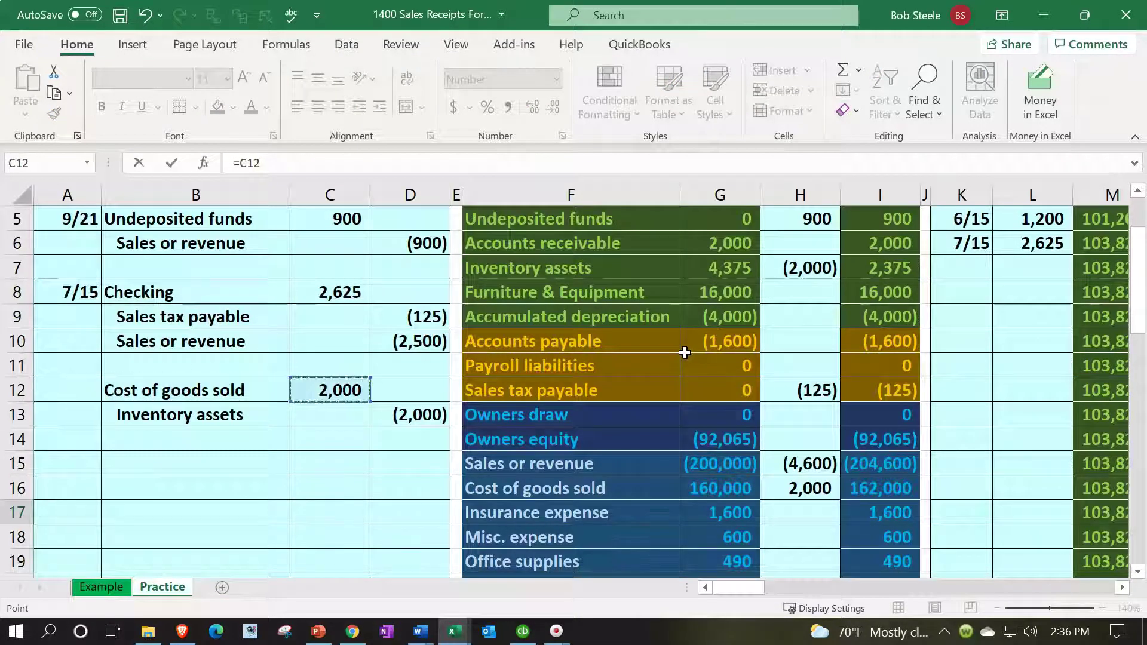
key(Return)
Compare the Cost of goods sold ledger balance in AK17 with the trial balance in I16, and check the ledger total in K1.
key(Right)
key(Right)
key(Right)
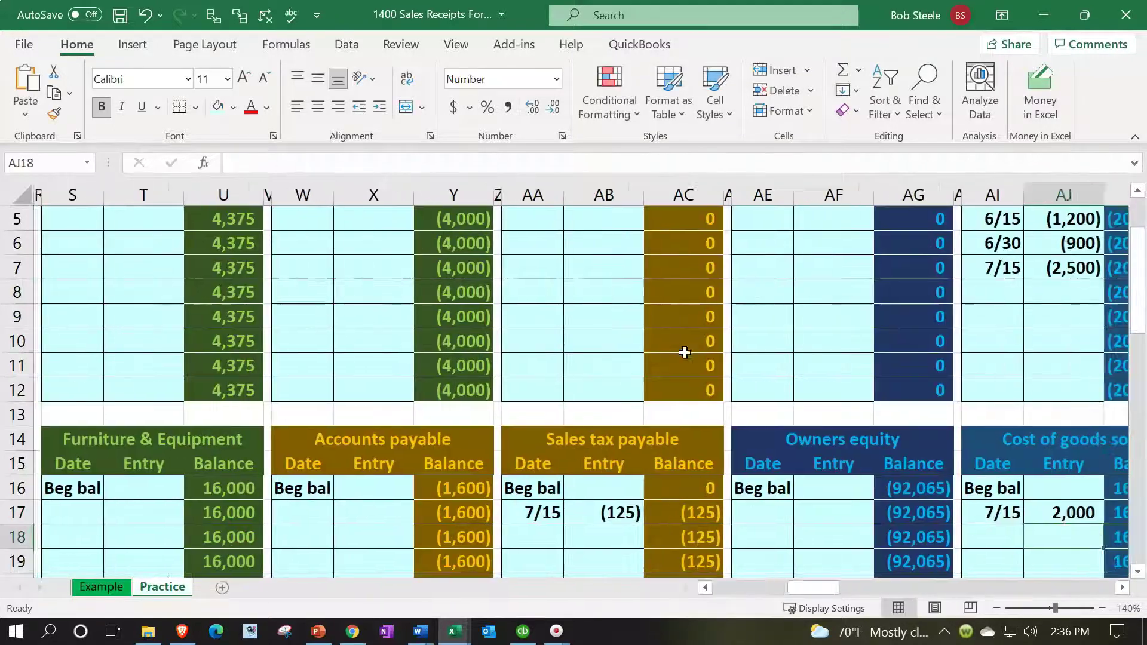
key(Up)
key(Up)
key(Left)
key(Left)
key(Left)
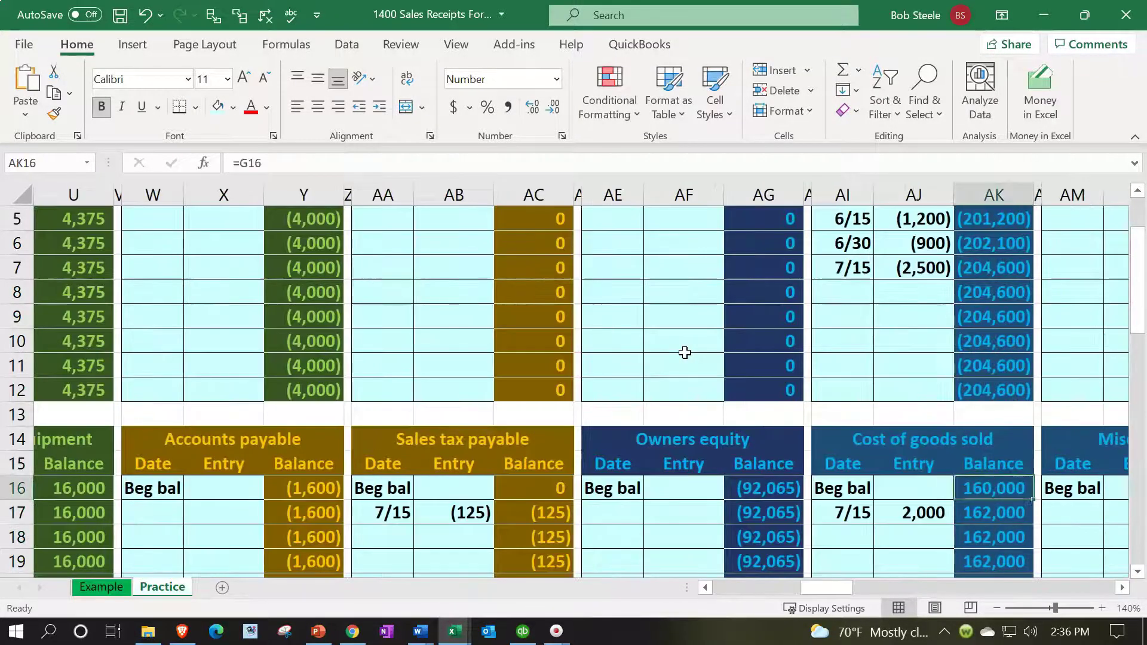
key(Down)
key(Right)
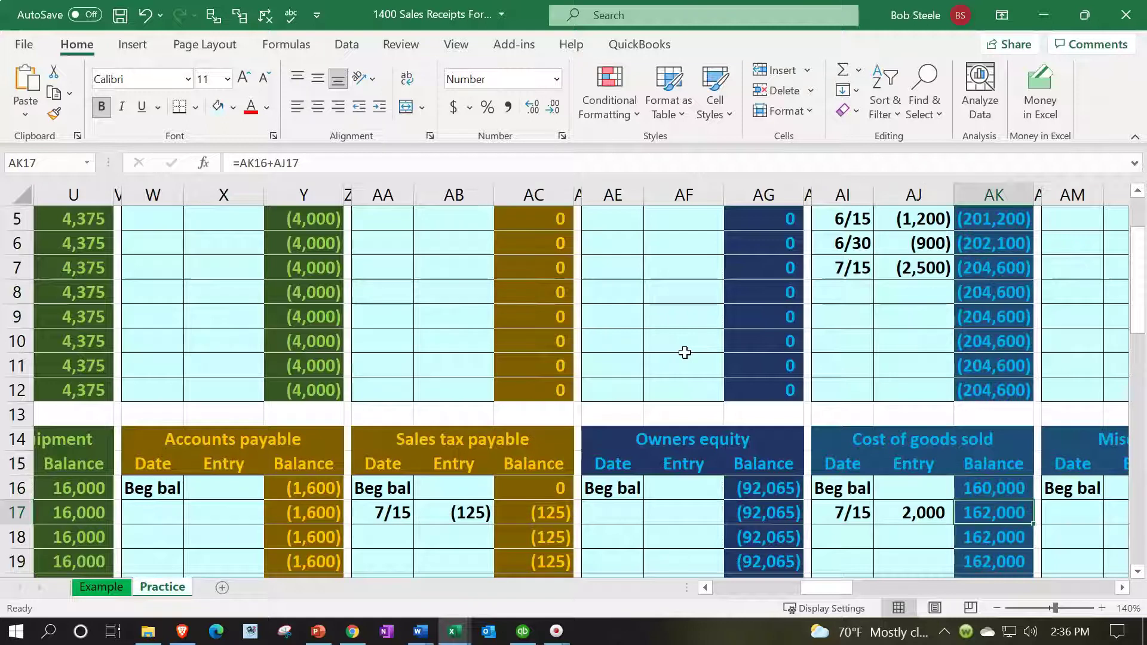
key(Left)
key(Left)
key(Left)
key(Left)
key(Left)
key(Left)
key(Left)
key(Left)
key(Left)
key(Left)
key(Left)
key(Left)
key(Left)
key(Left)
key(Left)
key(Left)
key(Left)
key(Left)
key(Left)
key(Left)
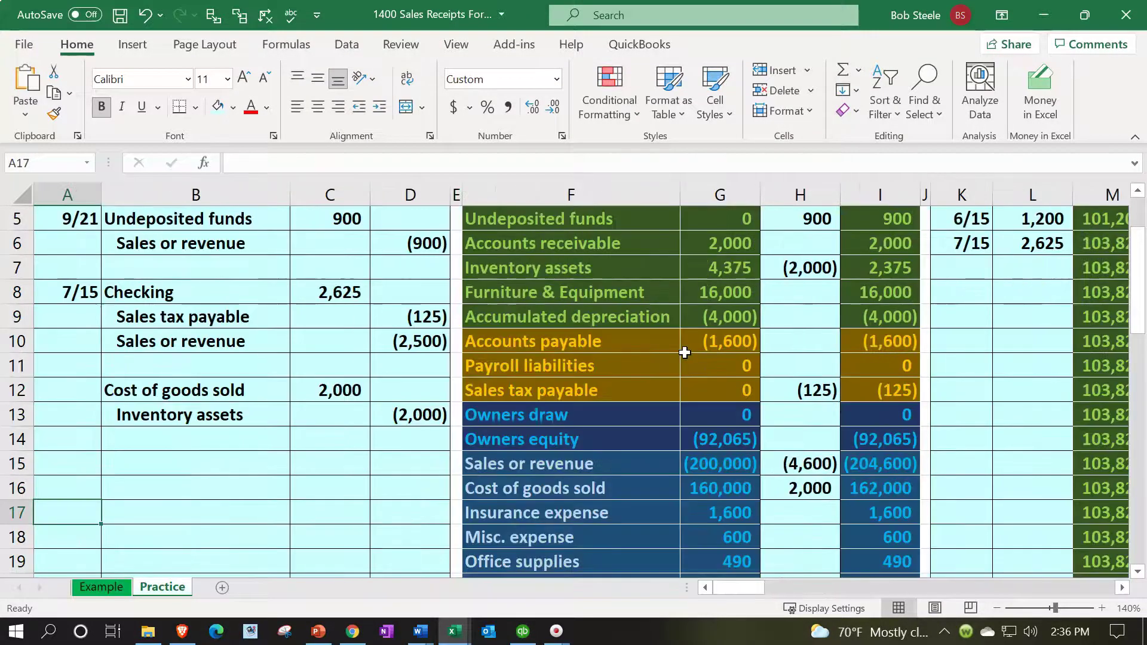
click(894, 487)
scroll(896, 443, up, 2)
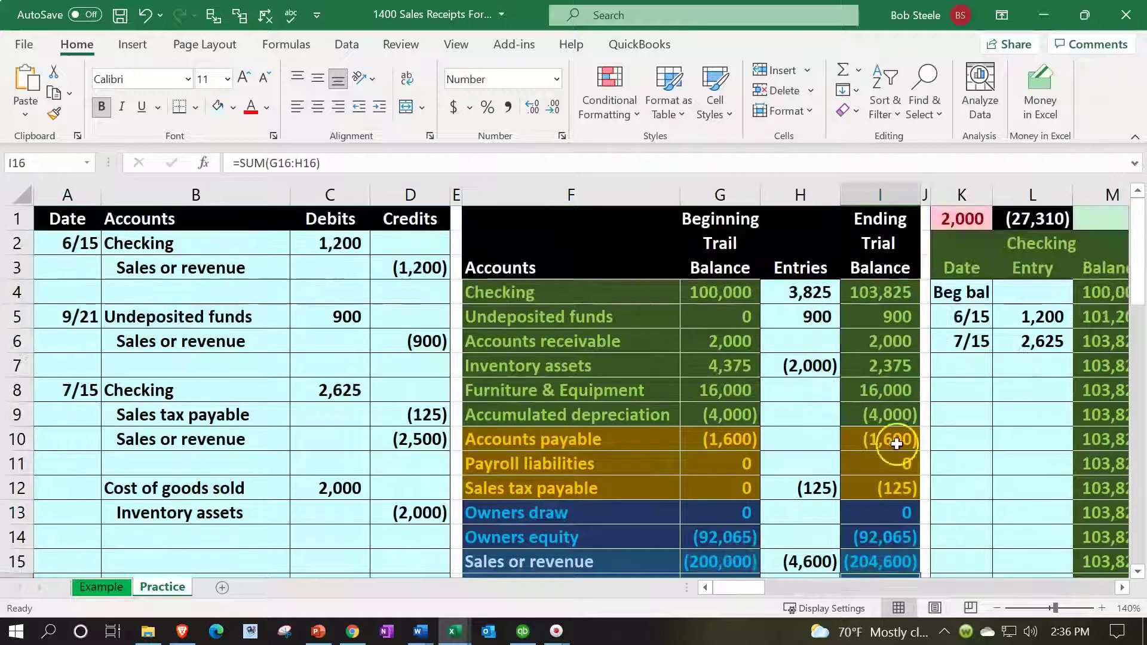
click(966, 218)
scroll(477, 460, down, 1)
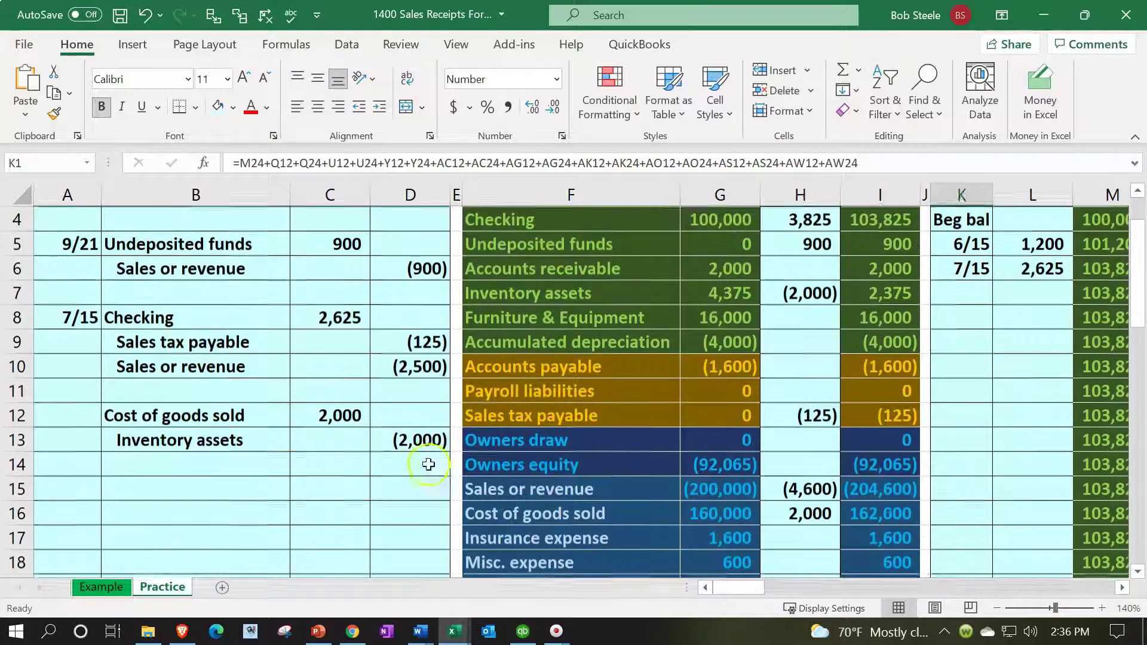
Enter the date 7/15 in S5, directly below the beginning balance in the Inventory assets ledger.
drag(242, 440, 394, 445)
scroll(397, 461, up, 2)
click(530, 368)
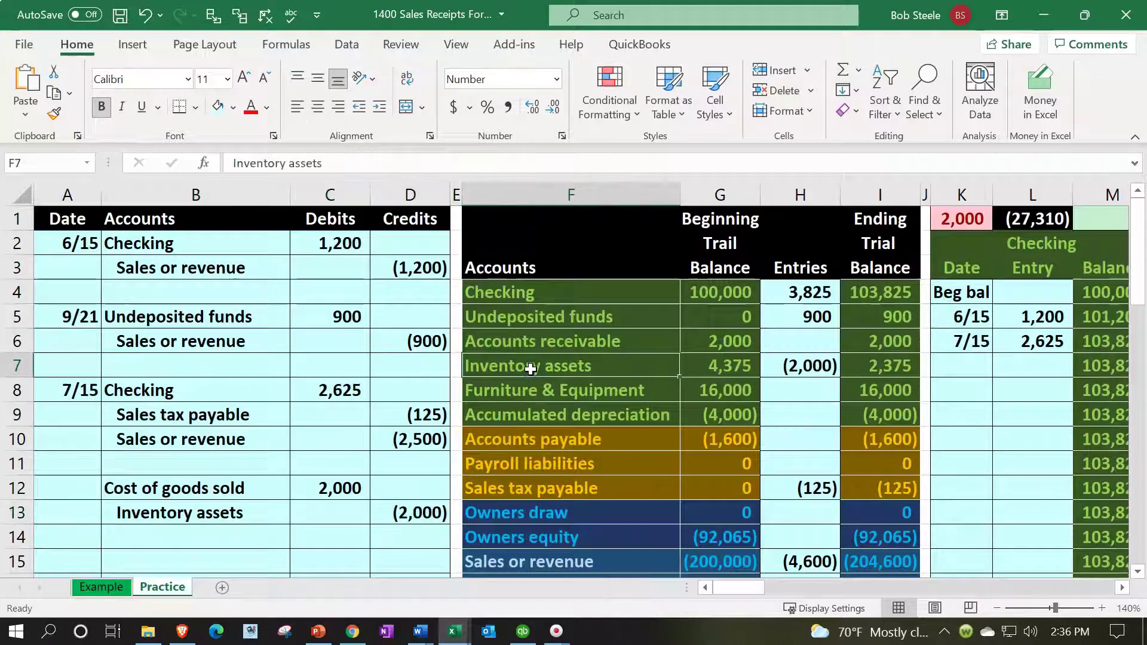
key(Right)
key(Right)
key(Right)
key(Right)
key(Right)
key(Right)
key(Right)
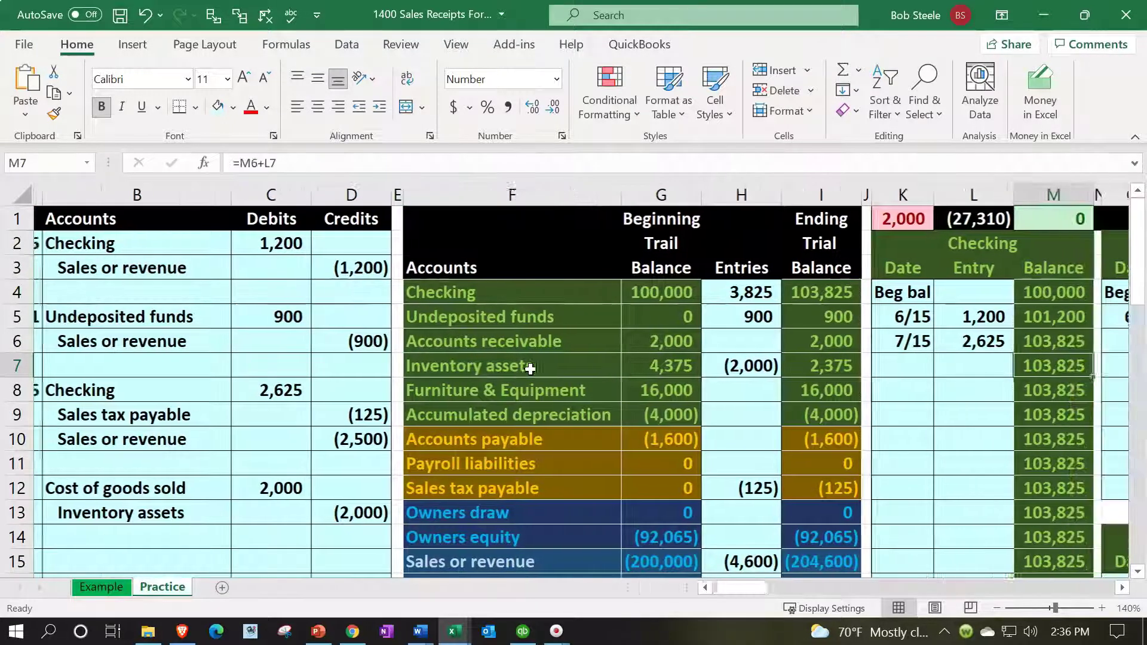
key(Right)
key(Right)
key(Right)
key(Right)
key(Right)
key(Right)
key(Right)
key(Right)
key(Right)
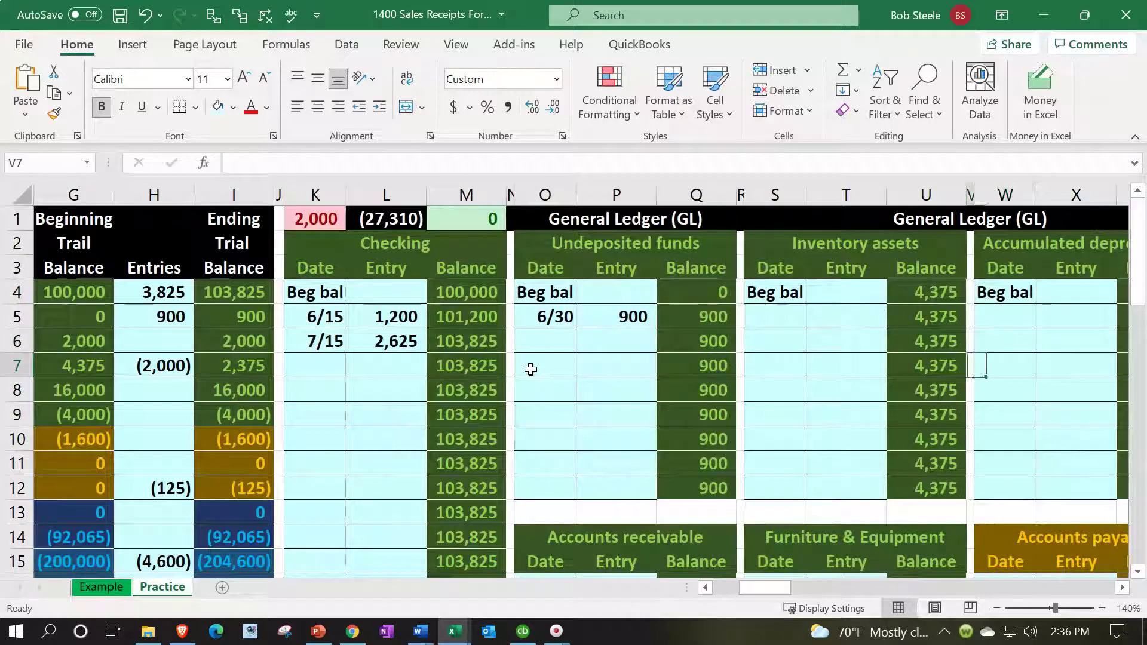
key(Left)
key(Left)
key(Left)
key(Up)
key(Up)
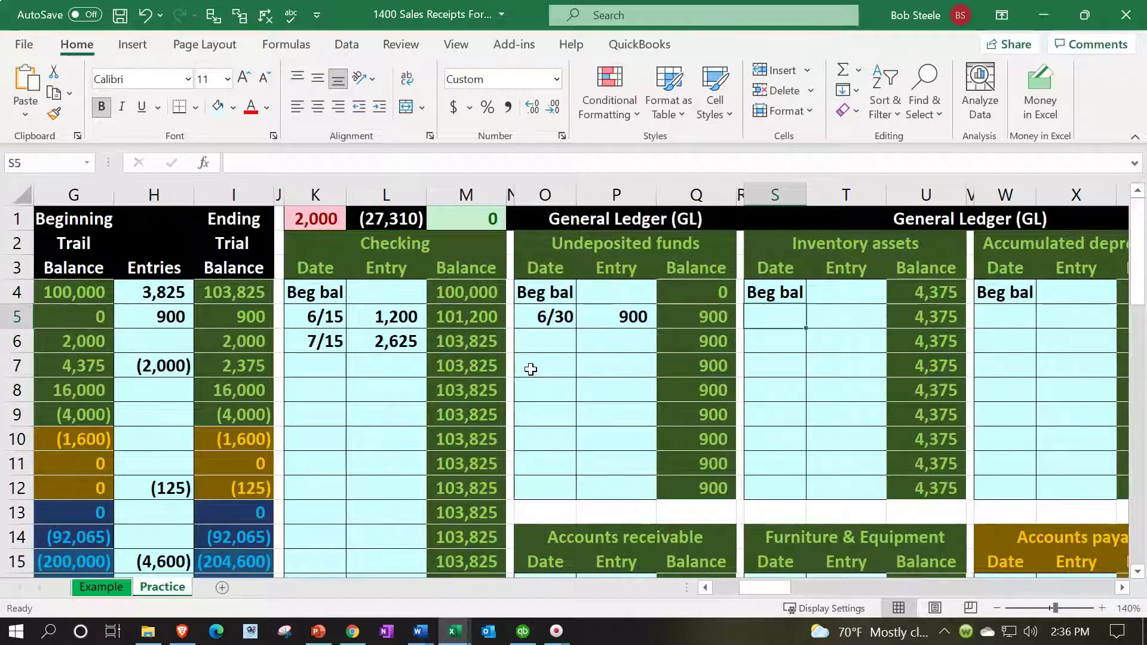
text(7/15)
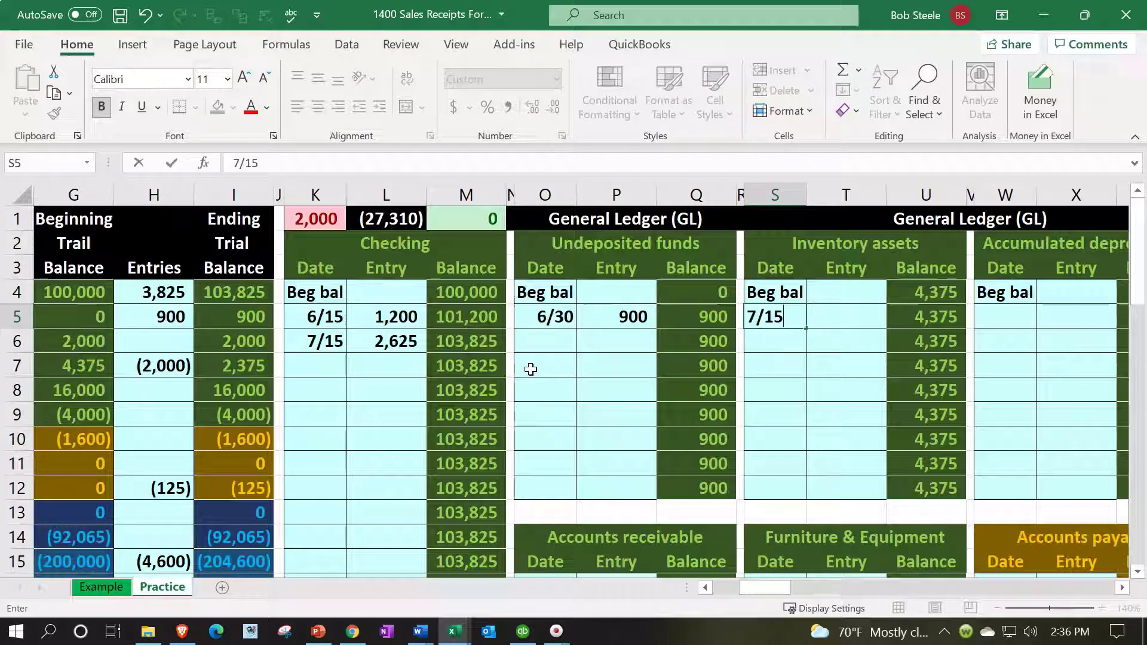
key(Tab)
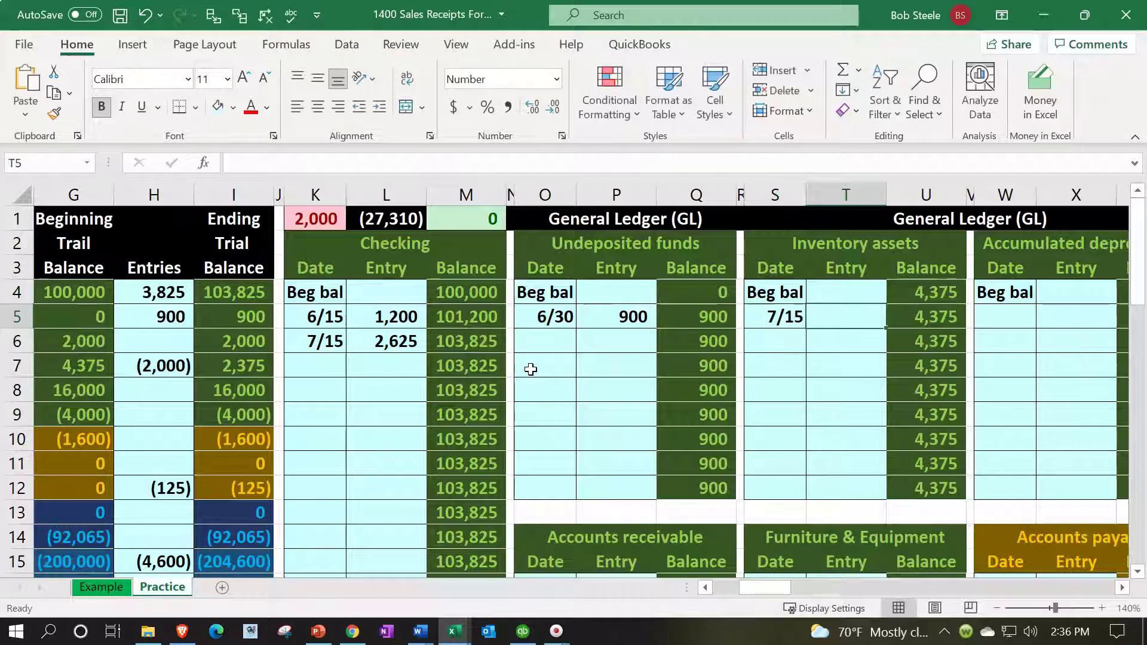
Post the 7/15 credit to the Inventory assets ledger by linking its entry in T5 to D13.
text(=)
key(Left)
key(Left)
key(Left)
key(Left)
key(Left)
key(Left)
key(Left)
key(Left)
key(Left)
key(Left)
key(Left)
key(Left)
key(Left)
key(Left)
key(Left)
key(Left)
key(Left)
key(Left)
key(Left)
key(Down)
key(Down)
key(Down)
key(Down)
key(Down)
key(Down)
key(Down)
key(Down)
key(Right)
key(Right)
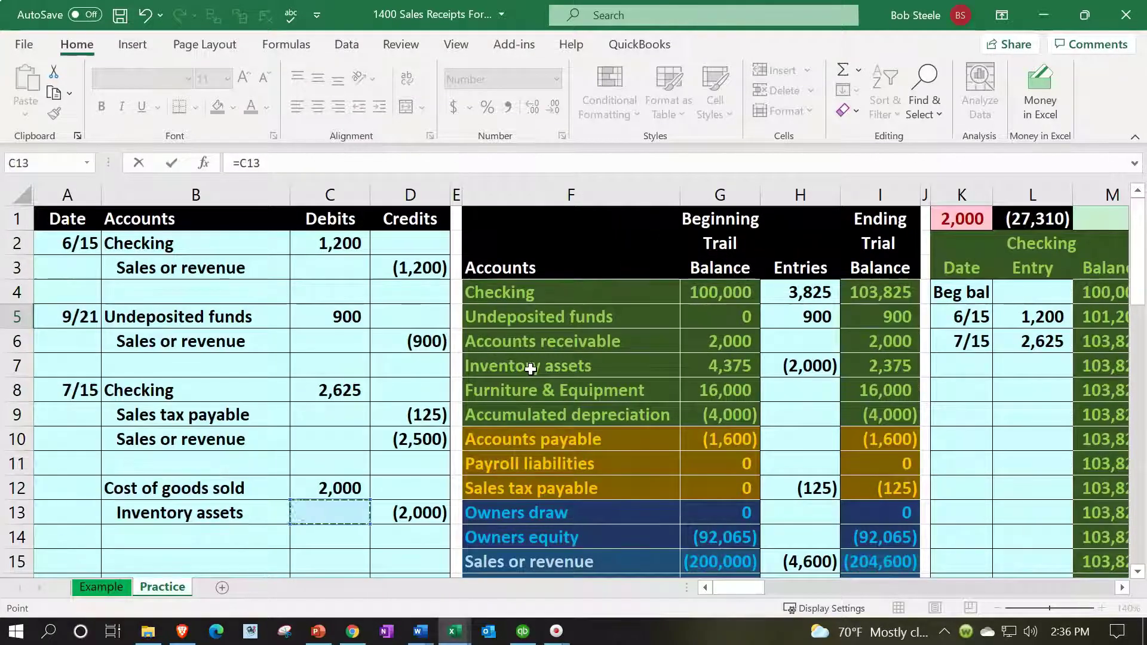
key(Right)
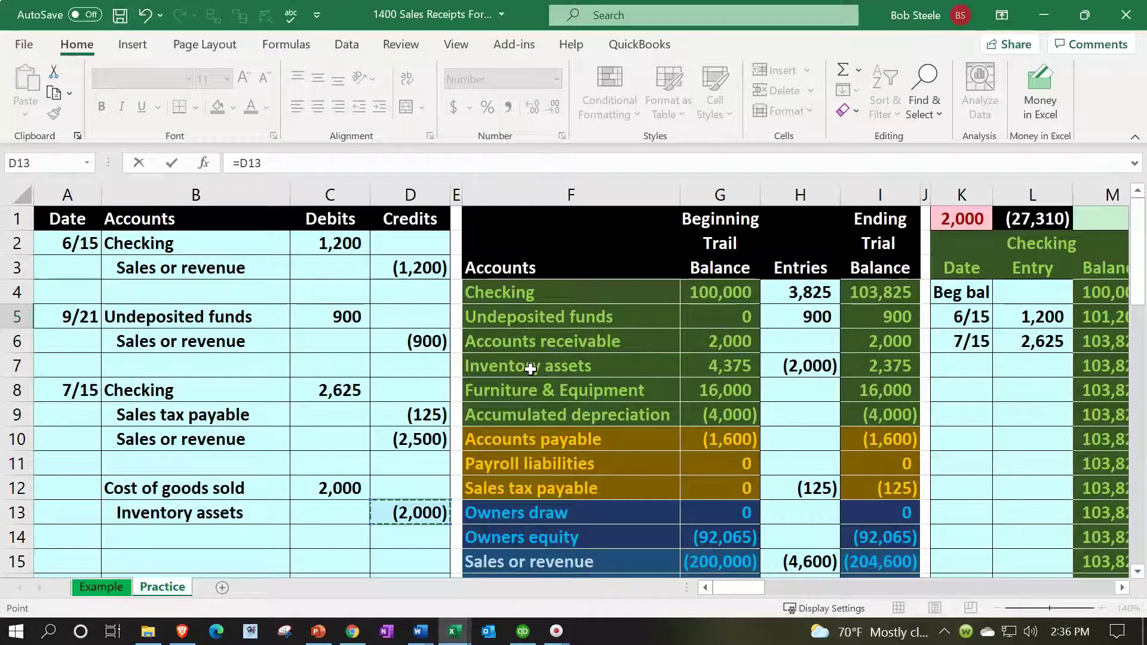
key(Return)
Check the posted entry in T5 and compare the Inventory assets ledger balance in U5 with the trial balance in I7.
key(Right)
key(Right)
key(Right)
key(Up)
key(Up)
key(Left)
key(Left)
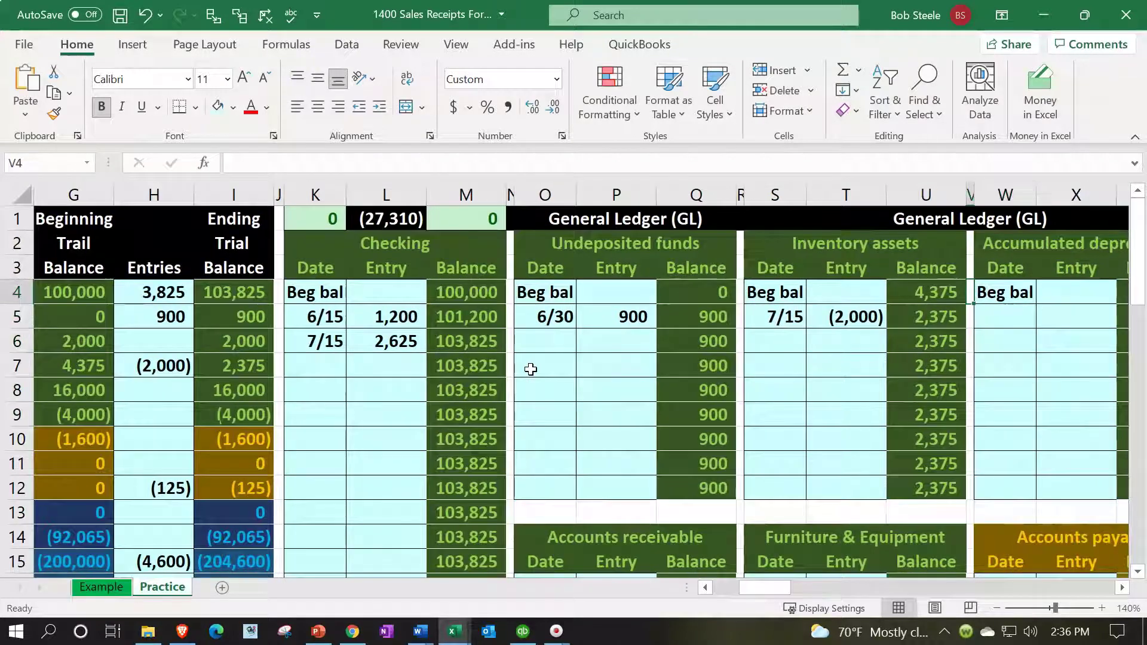
key(Left)
key(Down)
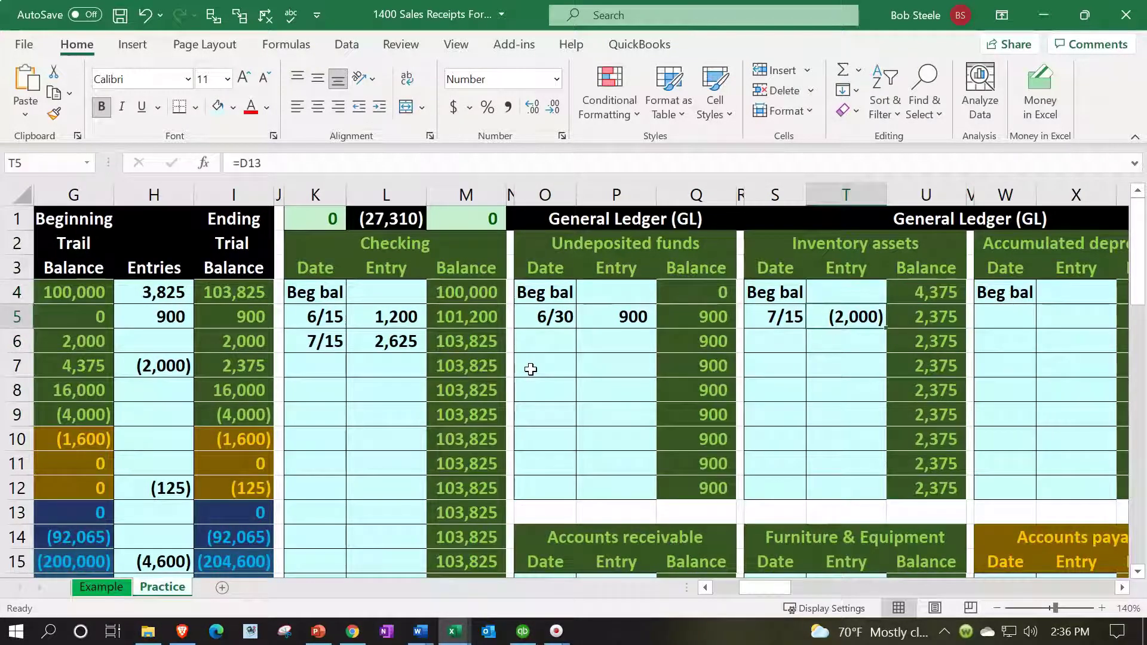
key(Right)
key(Left)
key(Left)
key(Left)
key(Left)
key(Left)
key(Left)
key(Left)
key(Left)
key(Left)
key(Left)
key(Left)
key(Up)
key(Up)
key(Up)
key(Up)
key(Left)
key(Left)
key(Left)
key(Left)
key(Left)
key(Left)
key(Left)
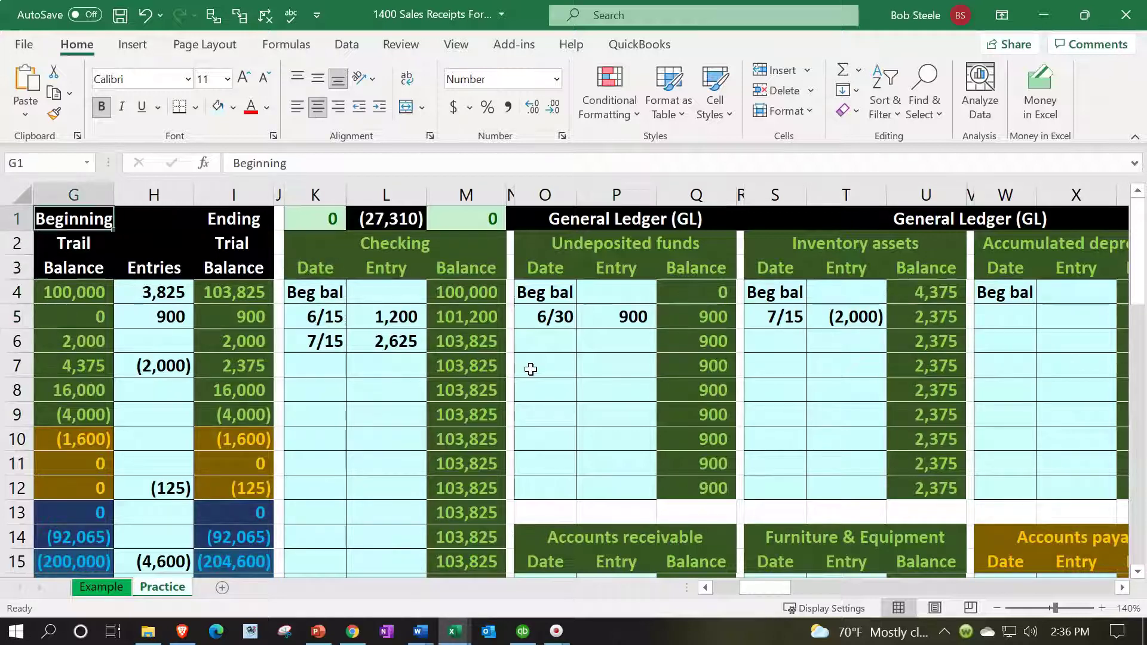
key(Down)
key(Down)
key(Down)
key(Down)
key(Down)
key(Down)
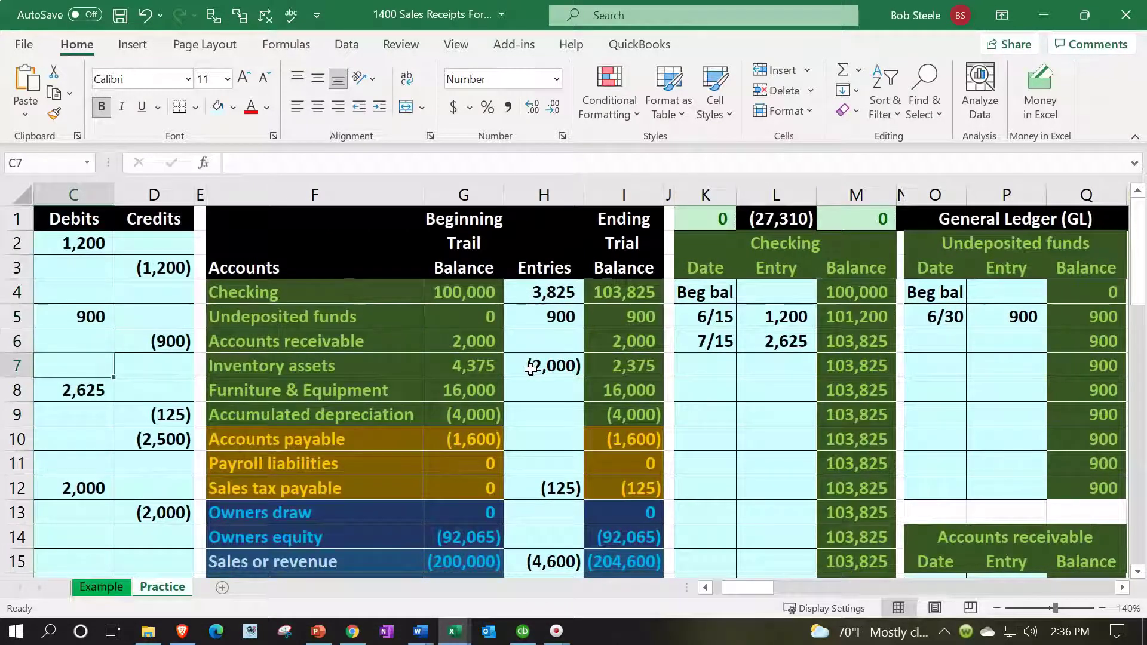
key(Right)
key(Right)
key(Right)
key(Right)
key(Right)
key(Right)
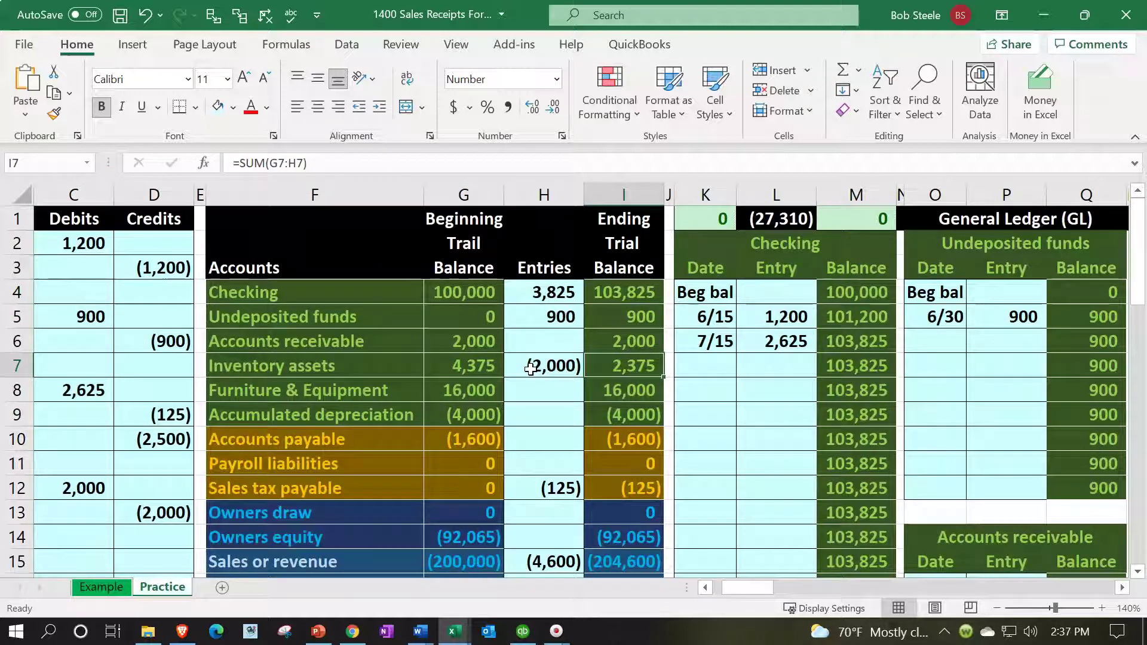
Review the Cost of goods sold and Inventory assets journal entry in rows 12 and 13 against the Inventory assets ending balance in I7.
key(Left)
key(Left)
key(Left)
key(Left)
key(Left)
key(Left)
key(Left)
key(Left)
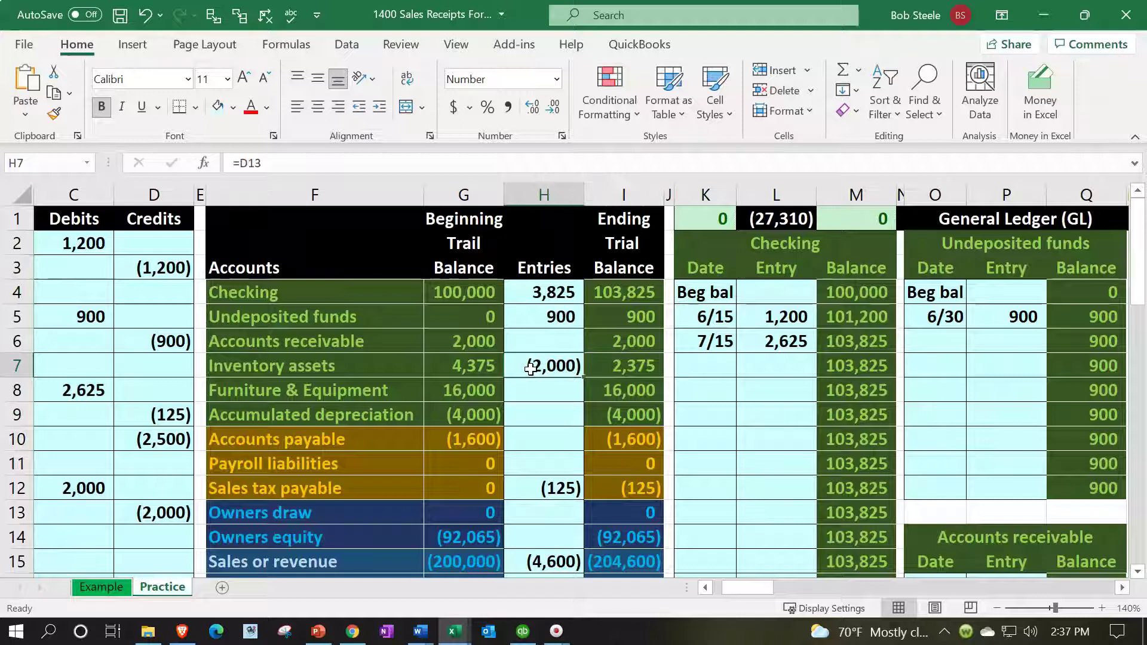
key(Down)
key(Down)
key(Down)
key(Down)
key(Down)
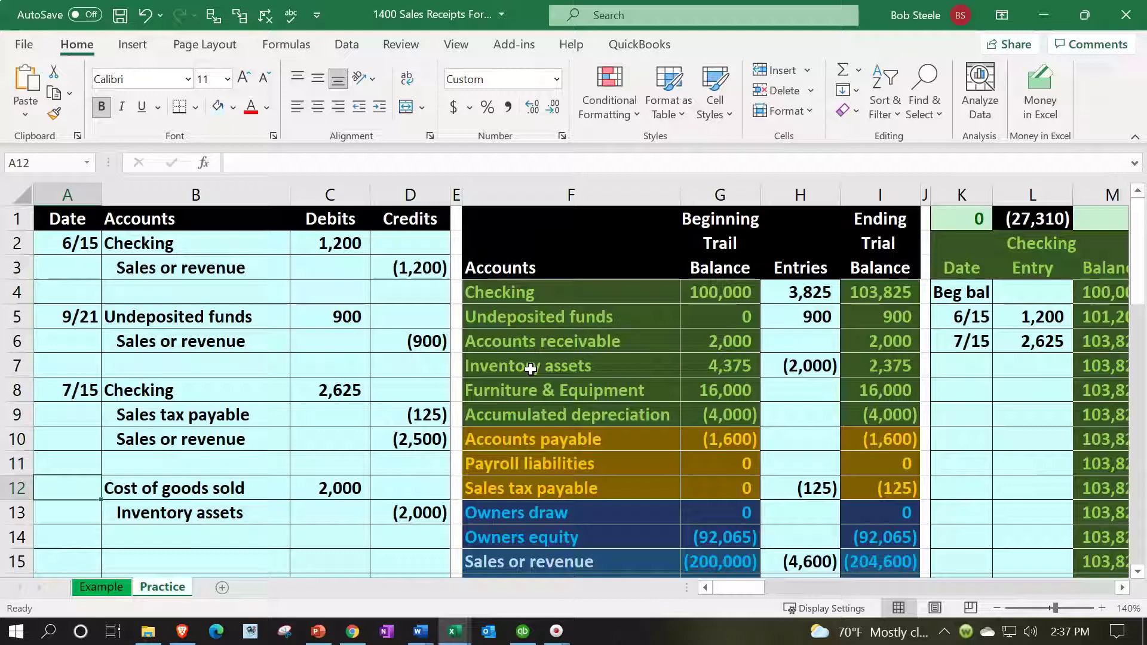
key(Up)
key(Up)
key(Right)
key(Right)
key(Right)
key(Right)
key(Right)
key(Right)
key(Right)
key(Right)
key(Up)
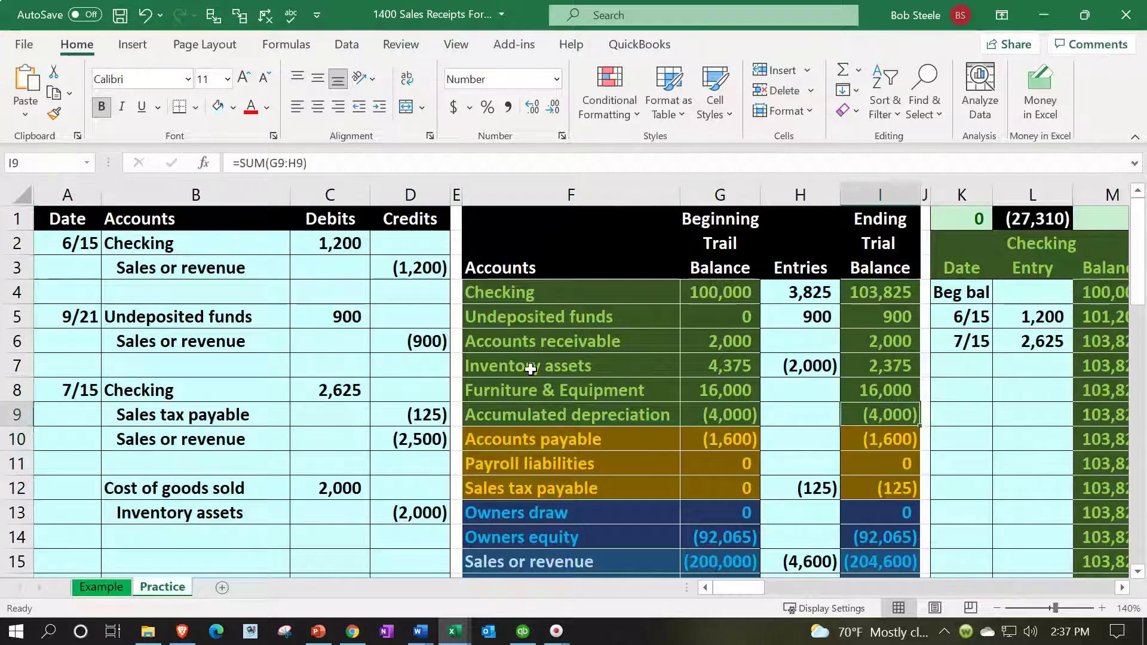
key(Up)
key(Up)
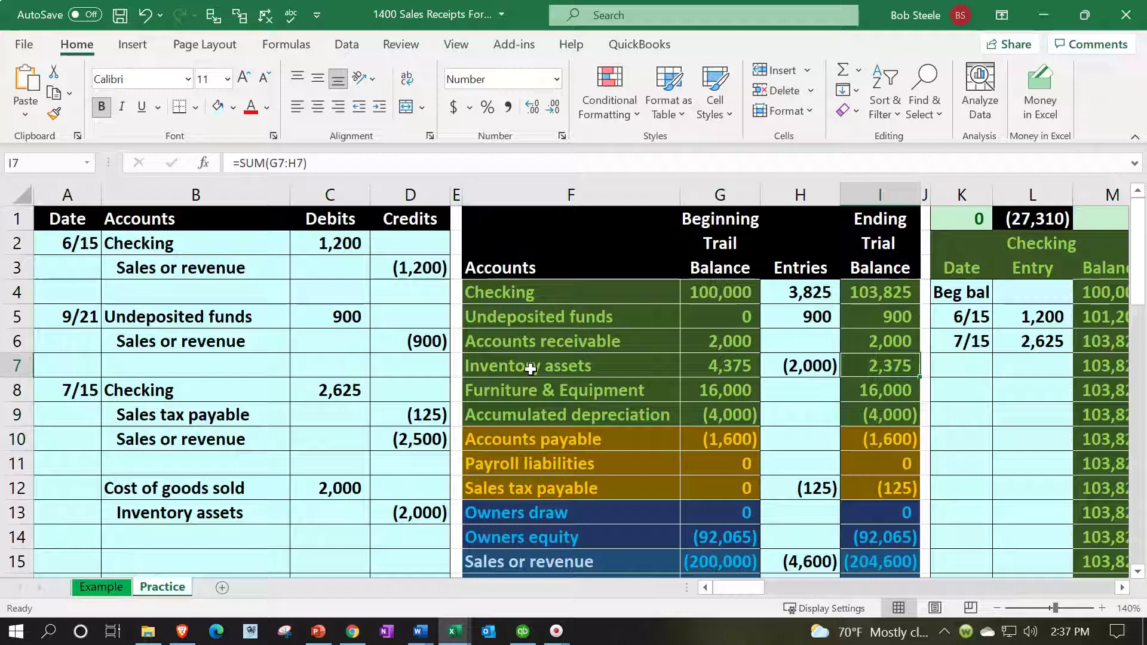
Locate the Inventory Subsidiary Ledger beyond the customer and vendor ledgers and examine Item 1's ending inventory columns.
key(Right)
key(Right)
key(Right)
key(Right)
key(Right)
key(Right)
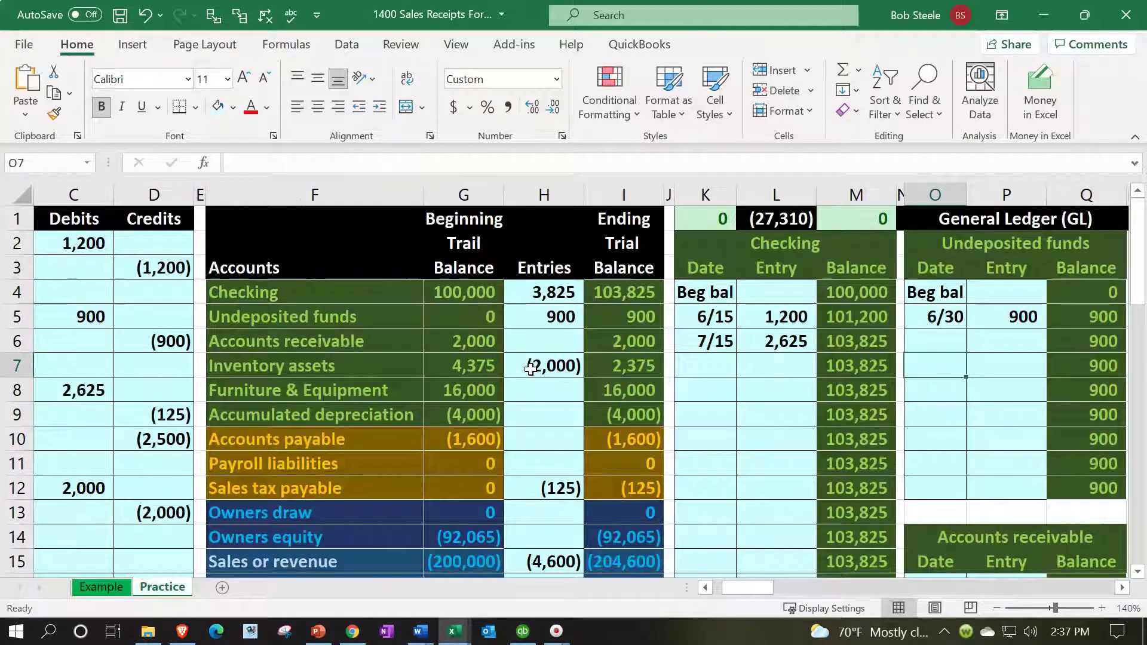
key(Right)
key(Right)
key(Right)
key(Right)
key(Right)
key(Right)
key(Right)
key(Right)
key(Right)
key(Right)
key(Right)
key(Right)
key(Right)
key(Right)
key(Right)
key(Right)
key(Right)
key(Right)
key(Right)
key(Right)
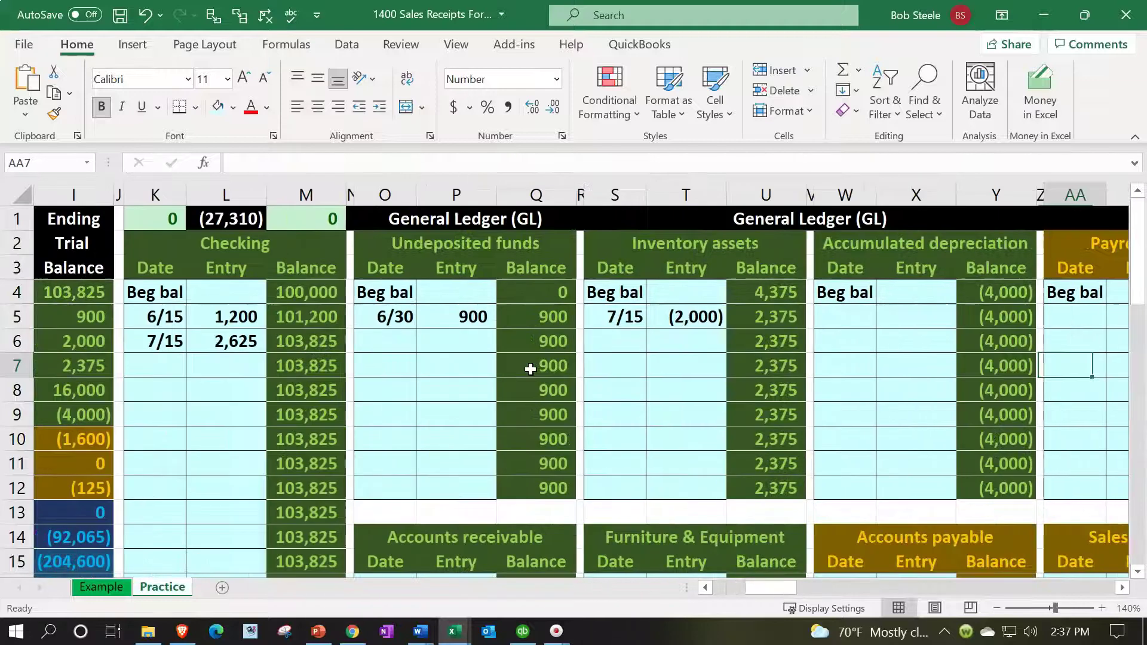
key(Right)
key(Right)
key(Right)
key(Right)
key(Right)
key(Right)
key(Right)
key(Right)
key(Right)
key(Right)
key(Right)
key(Right)
key(Right)
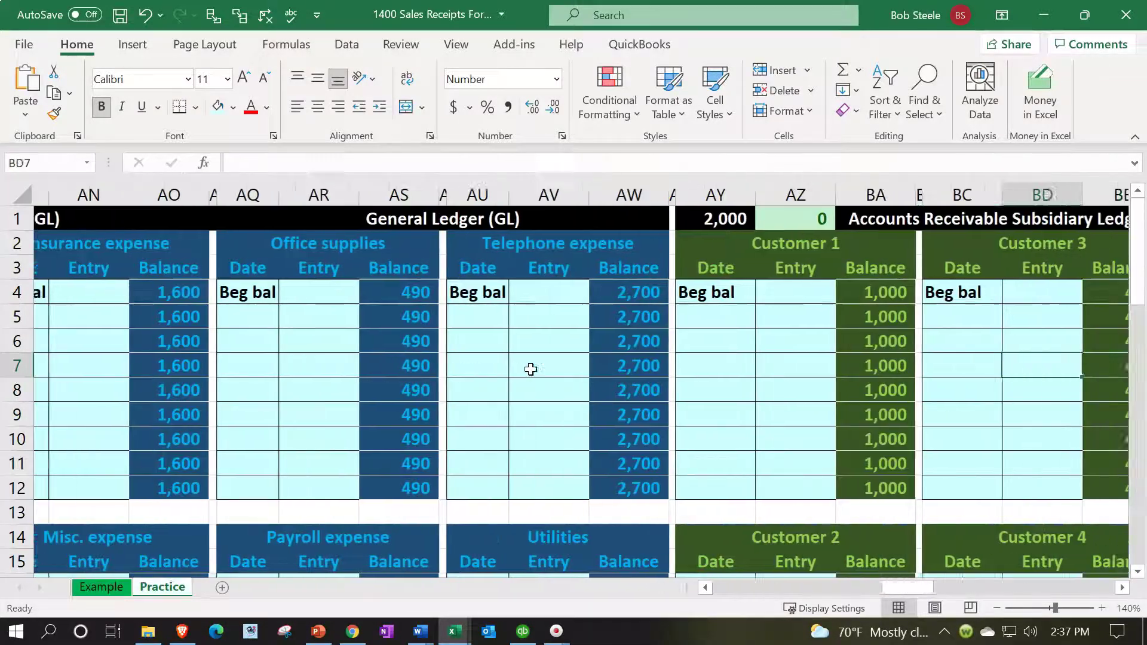
key(Right)
key(Right)
key(Right)
key(Right)
key(Right)
key(Right)
key(Right)
key(Right)
key(Right)
key(Right)
key(Right)
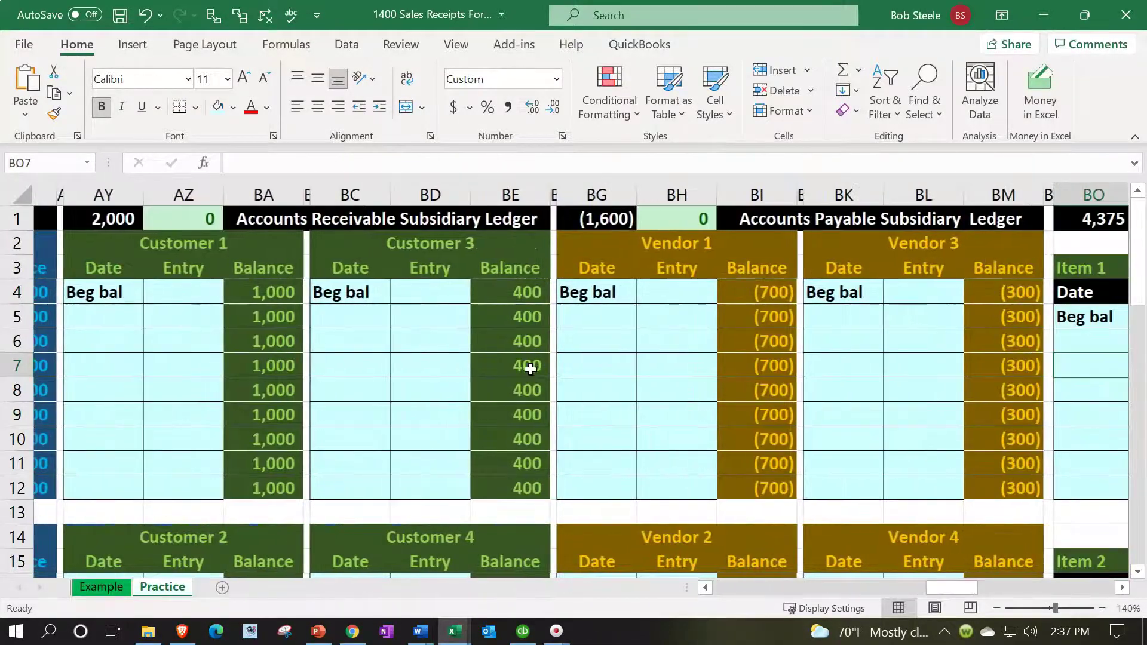
key(Right)
key(Right)
key(Right)
key(Right)
key(Right)
key(Right)
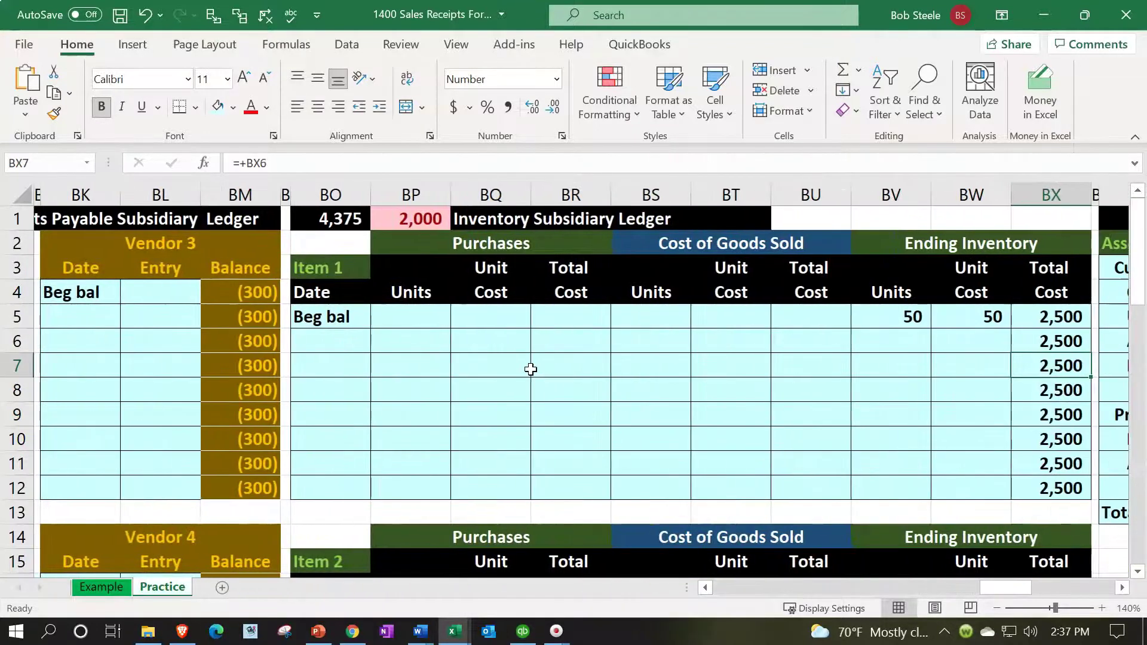
Examine the Item 1 and Item 2 sections of the Inventory Subsidiary Ledger to find where the sale belongs.
key(Left)
key(Left)
key(Left)
key(Left)
key(Left)
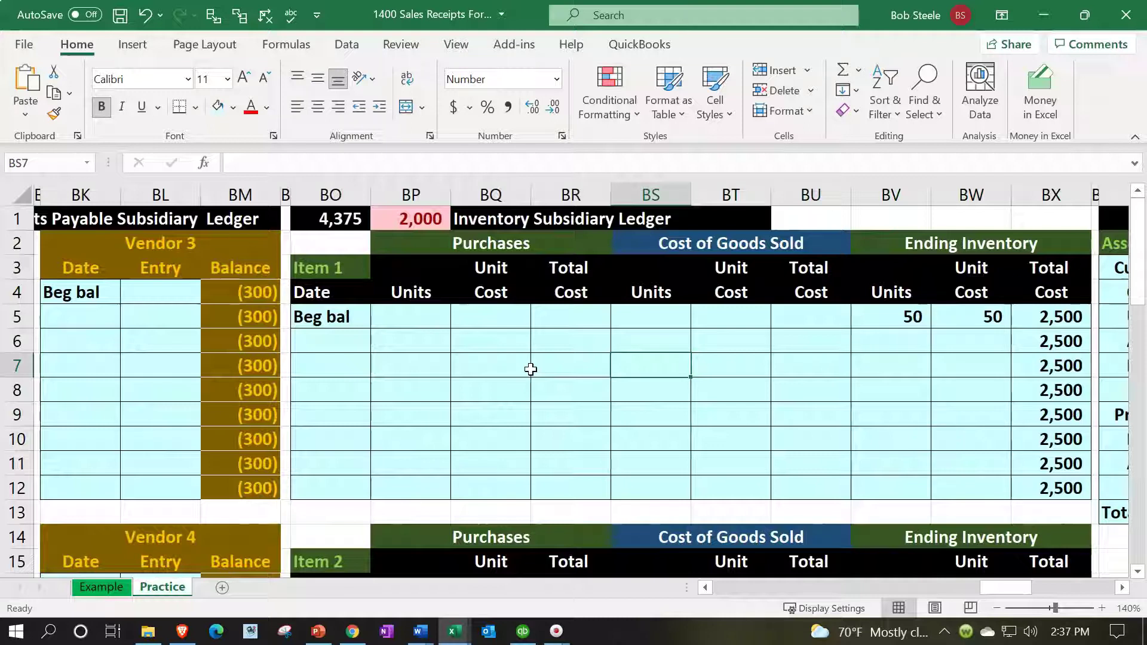
click(334, 272)
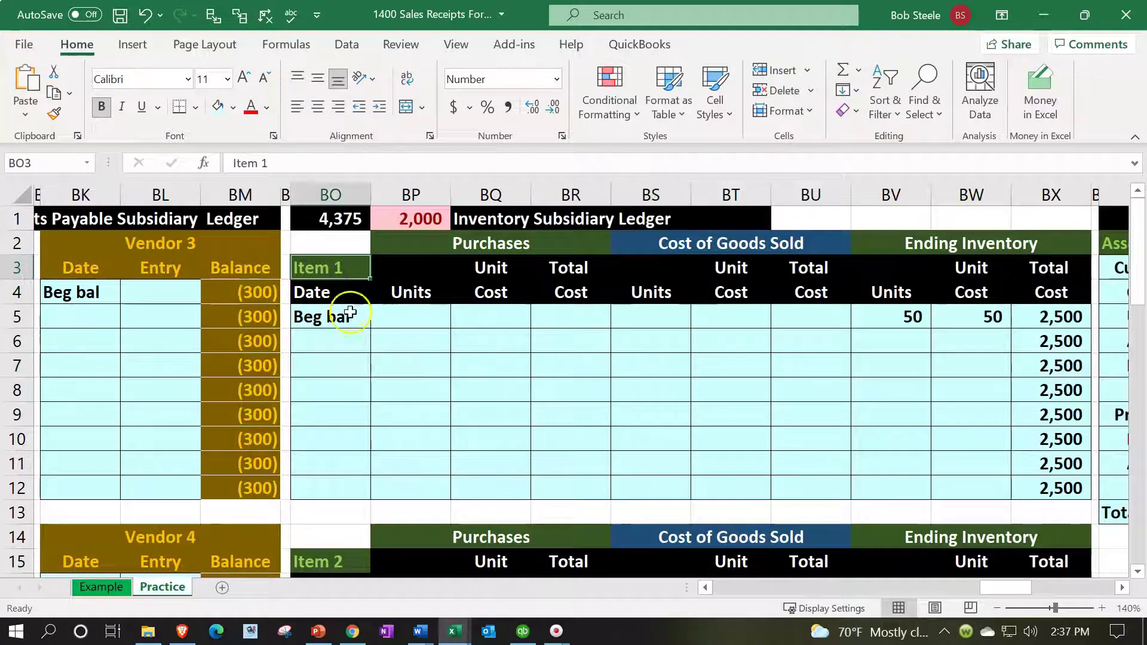
scroll(371, 335, down, 1)
click(326, 487)
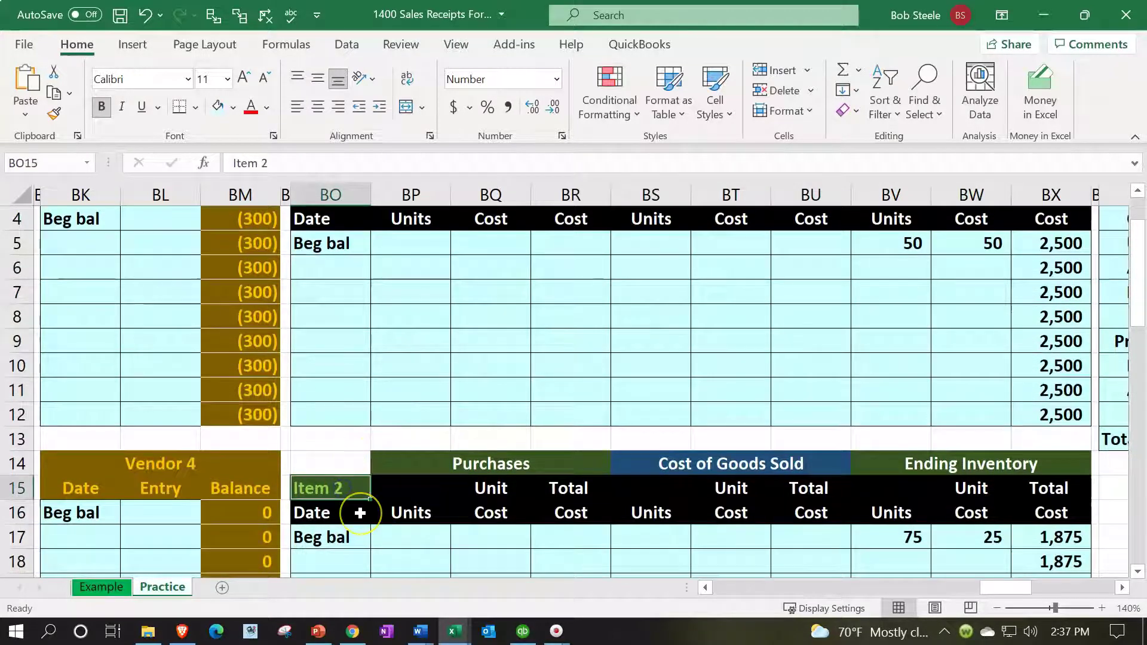
scroll(359, 512, up, 1)
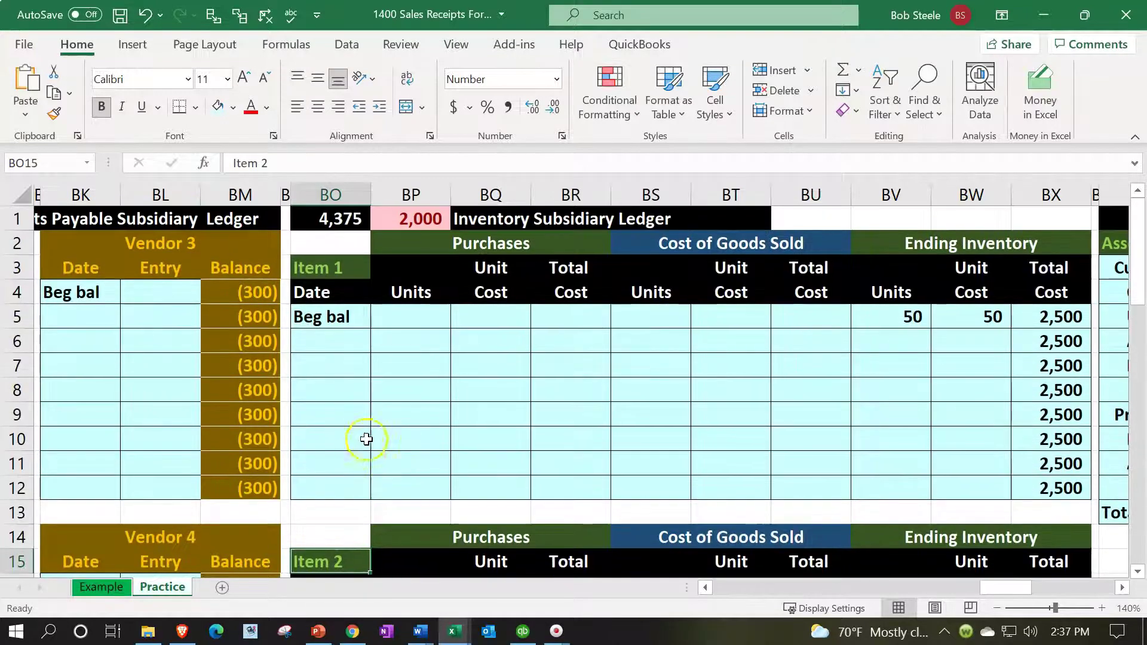
Enter the date 7/15 in BO6 for Item 1 and record 40 units sold under Cost of Goods Sold in BS6.
click(348, 345)
text(71)
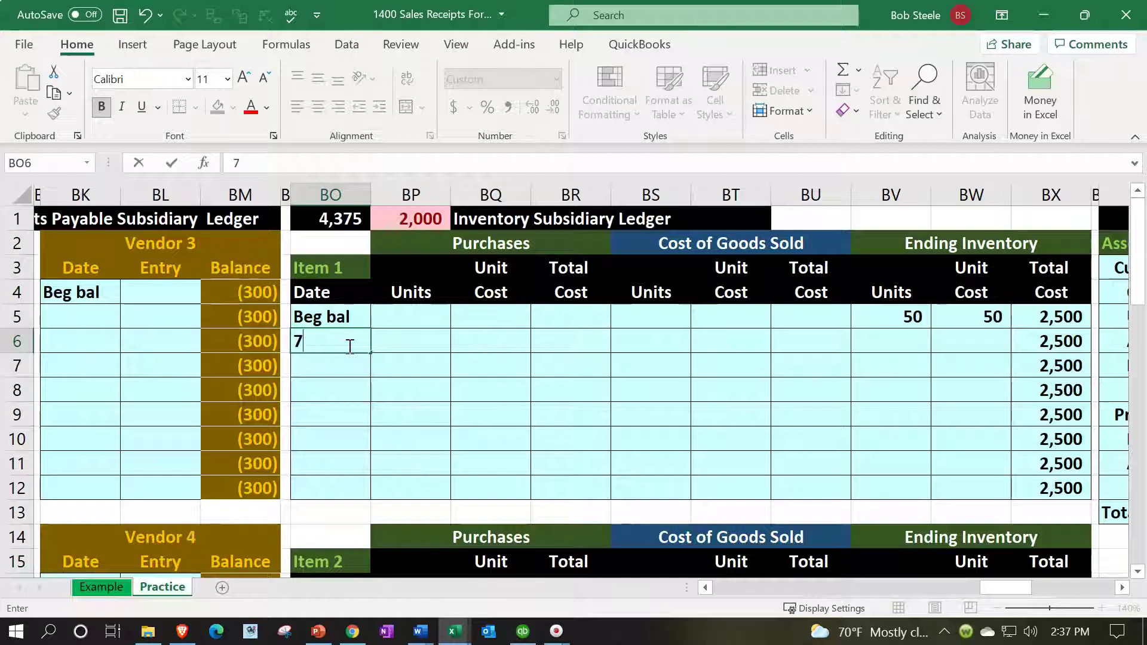
key(Return)
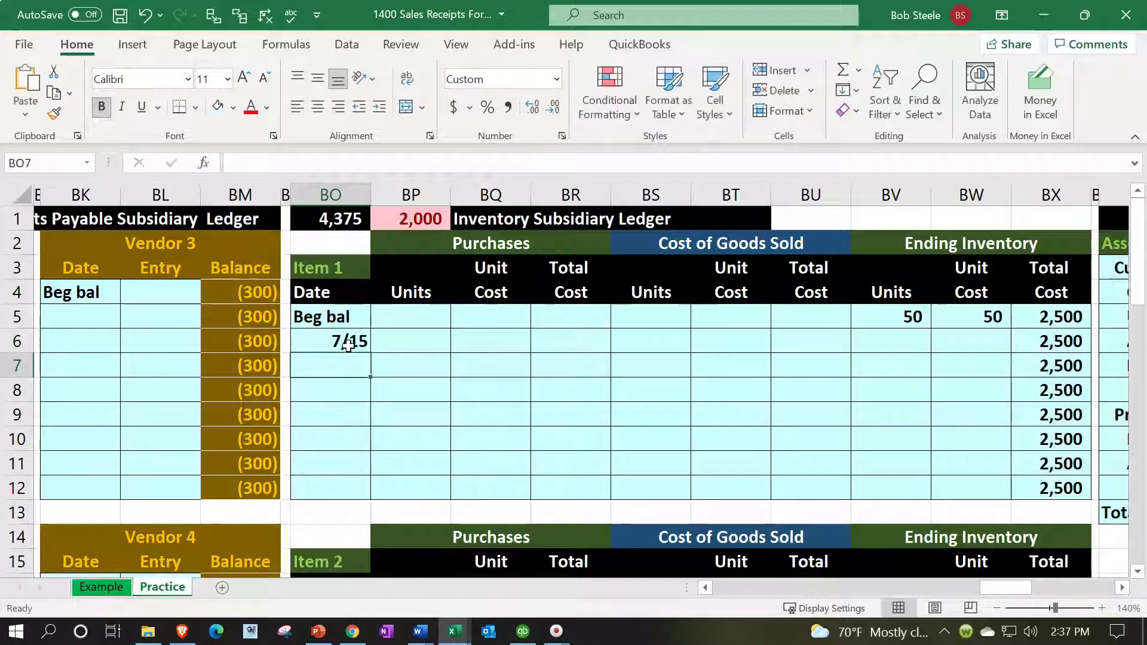
key(Right)
key(Up)
key(Right)
key(Right)
key(Right)
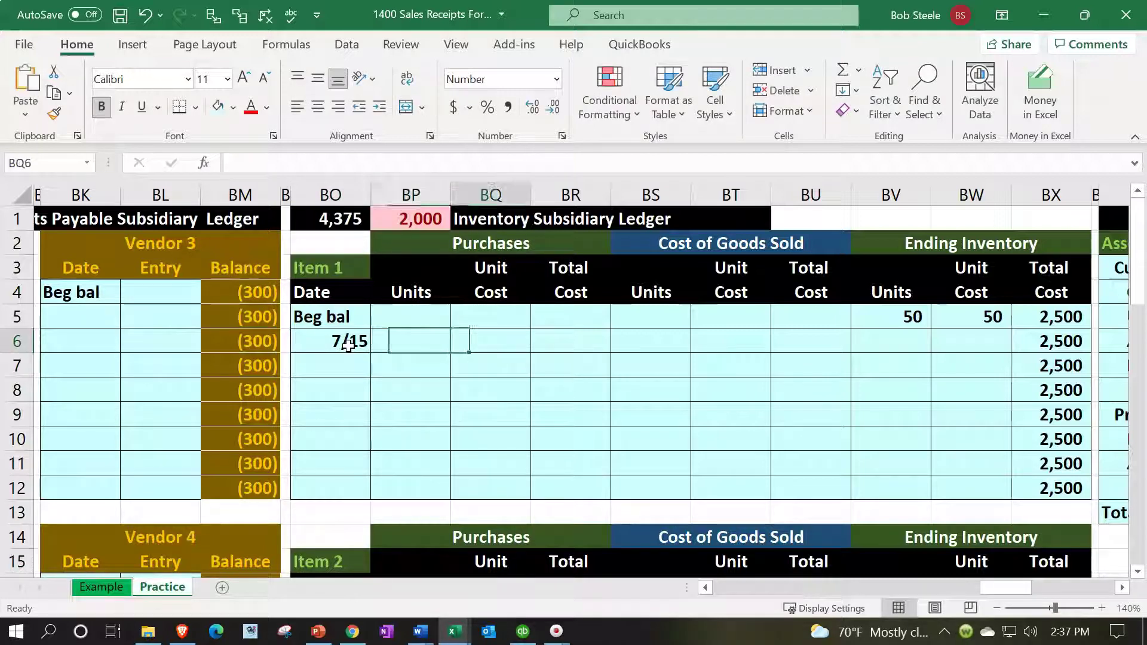
text(40)
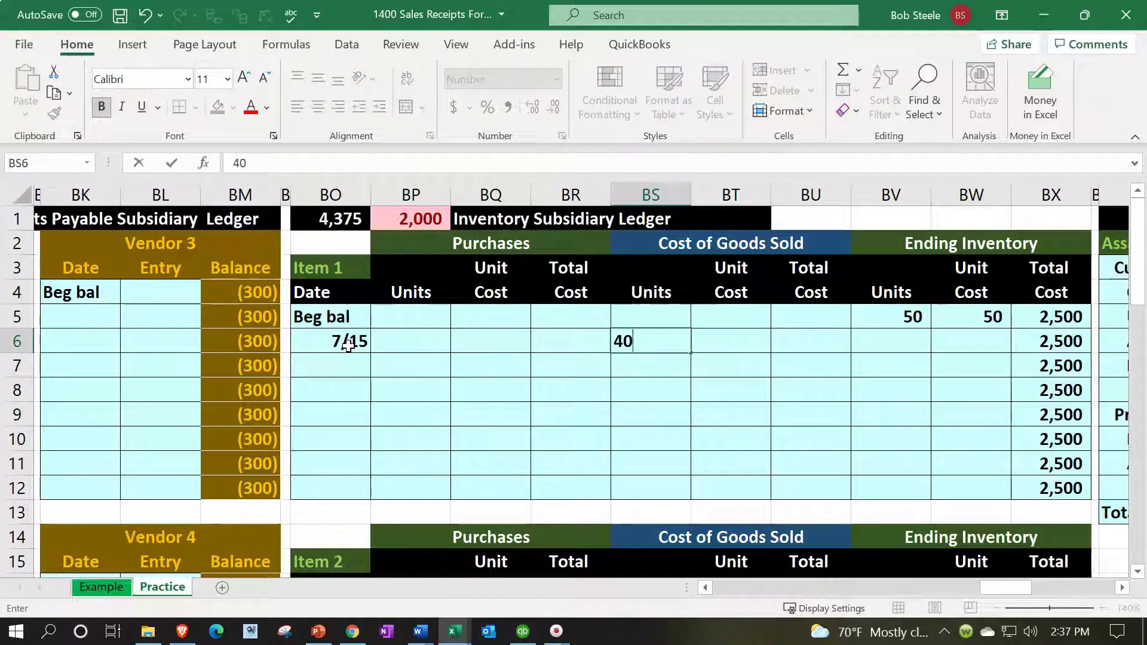
key(Tab)
Link the Cost of Goods Sold unit cost in BT6 to the beginning unit cost in BW5.
text(=)
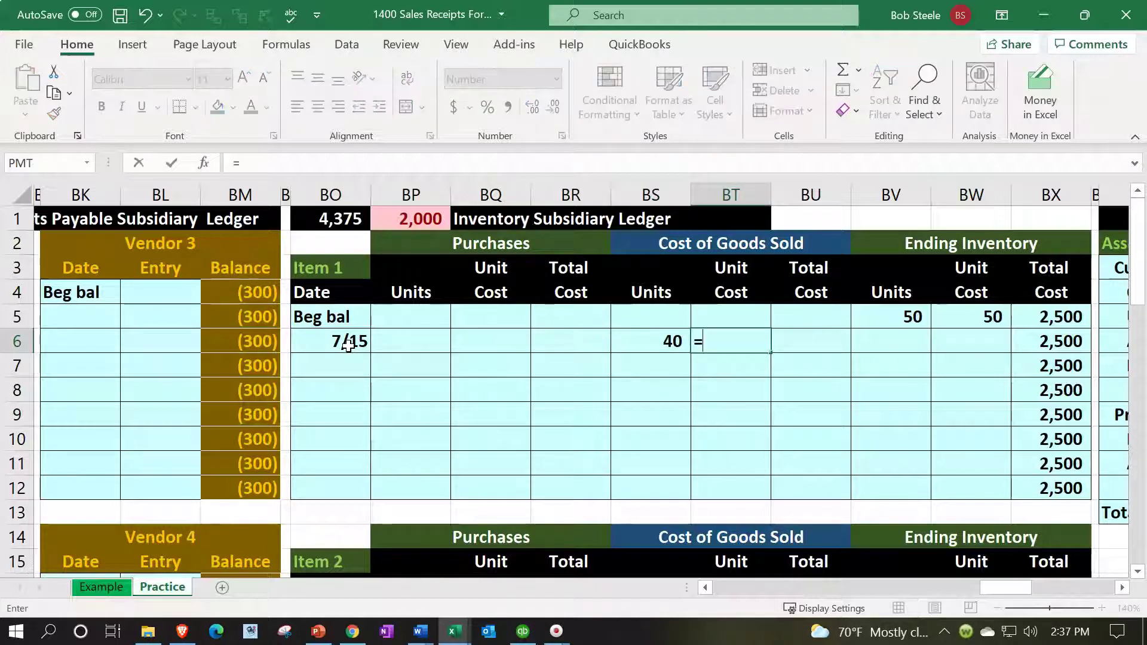
key(Right)
key(Right)
key(Up)
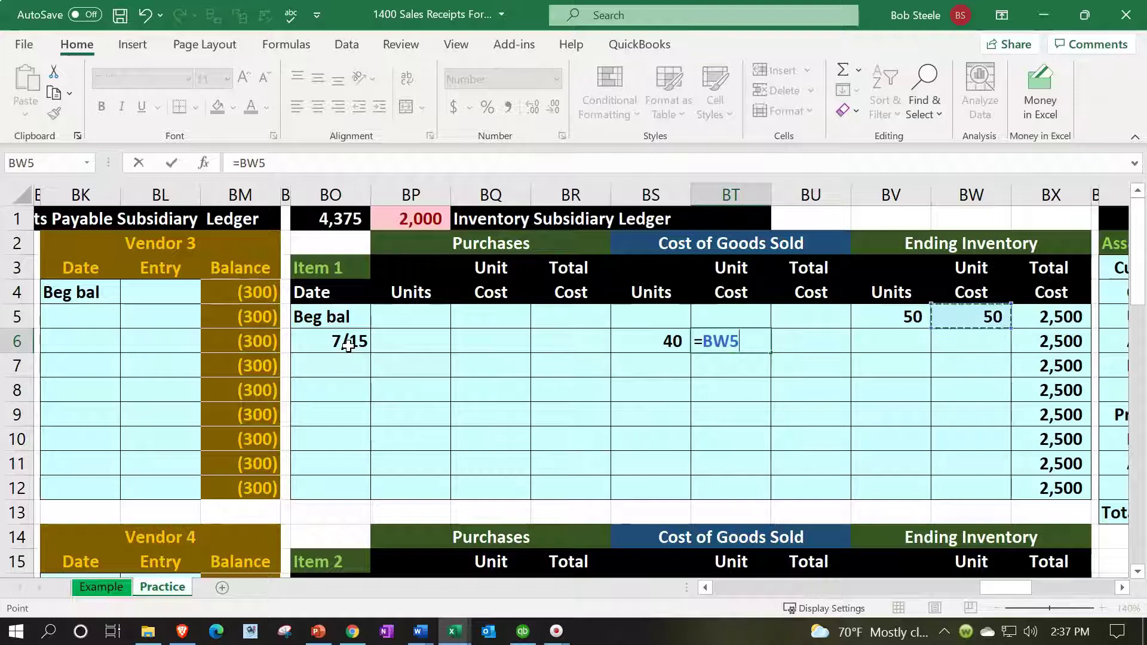
key(Return)
Calculate Item 1's total cost of goods sold in BU6 as units times unit cost with =BS6*BT6.
key(Right)
key(Up)
text(=)
key(Left)
key(Left)
text(*)
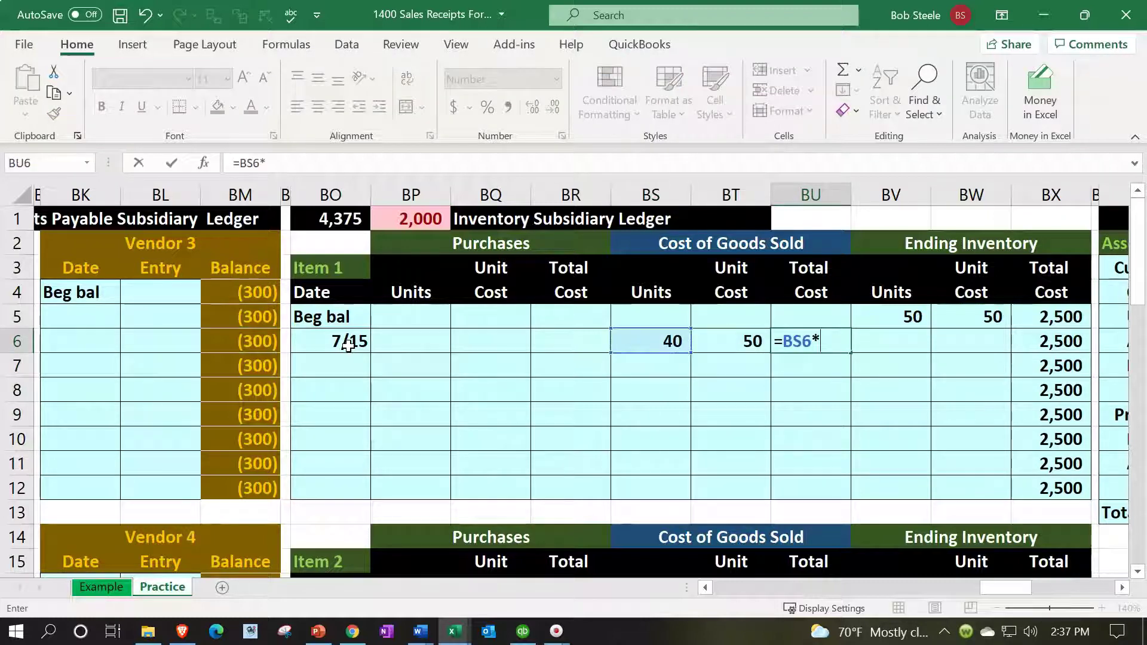
key(Right)
key(Return)
key(Up)
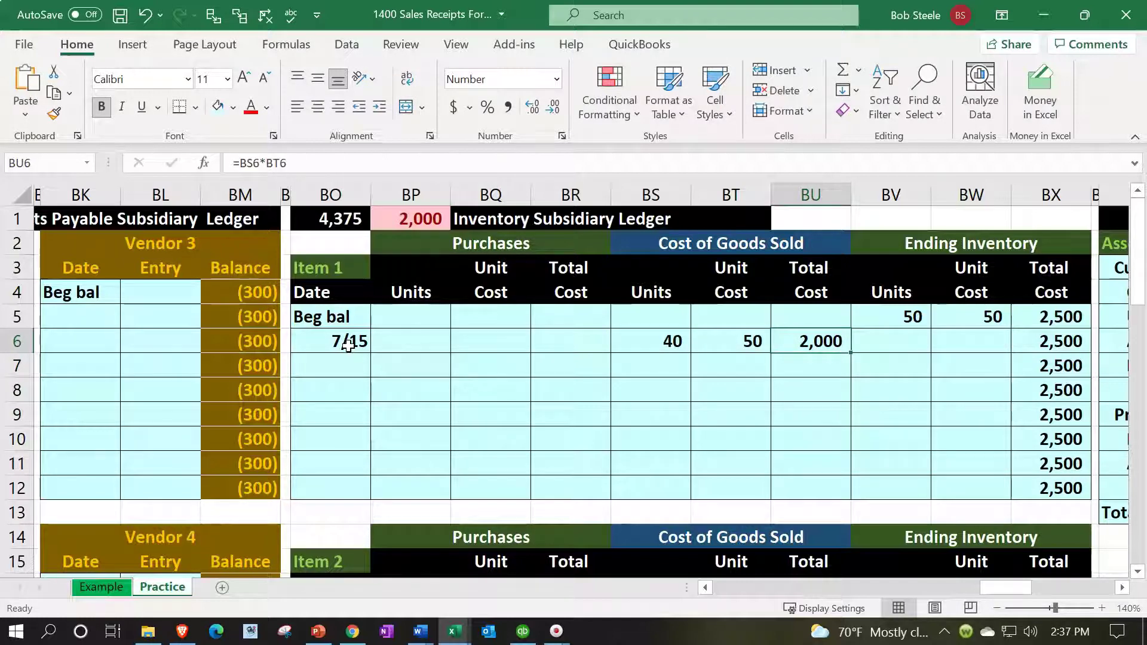
Bring the units sold into Item 1's Ending Inventory units by linking BV6 to BS6.
key(Right)
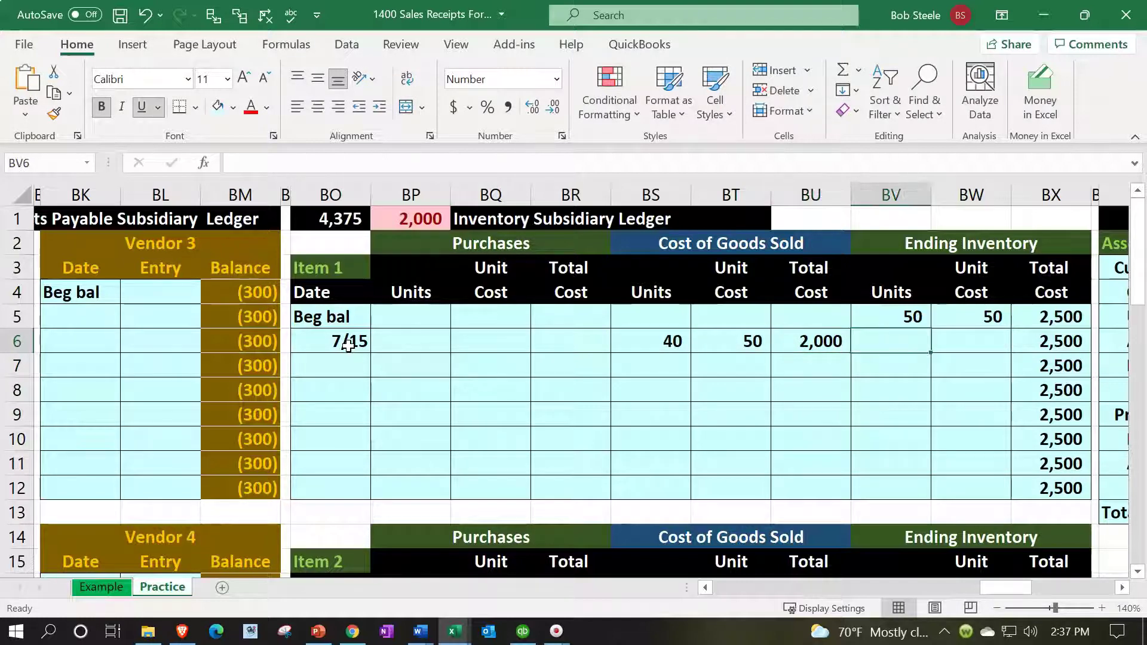
click(820, 342)
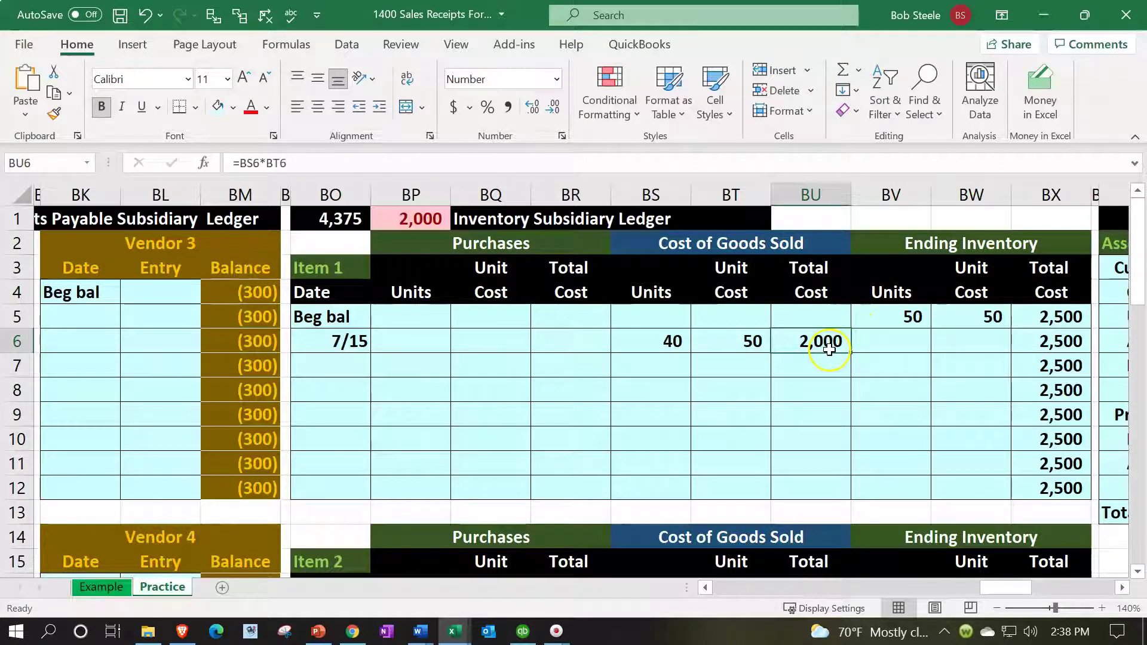
click(892, 345)
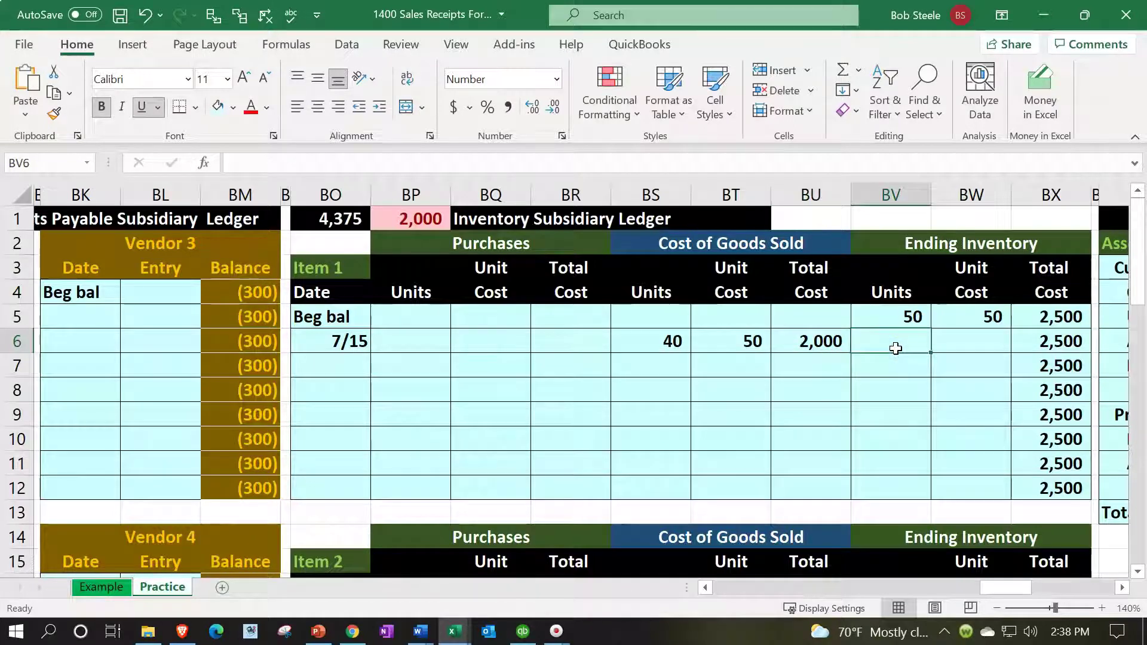
text(=)
key(Left)
key(Left)
key(Left)
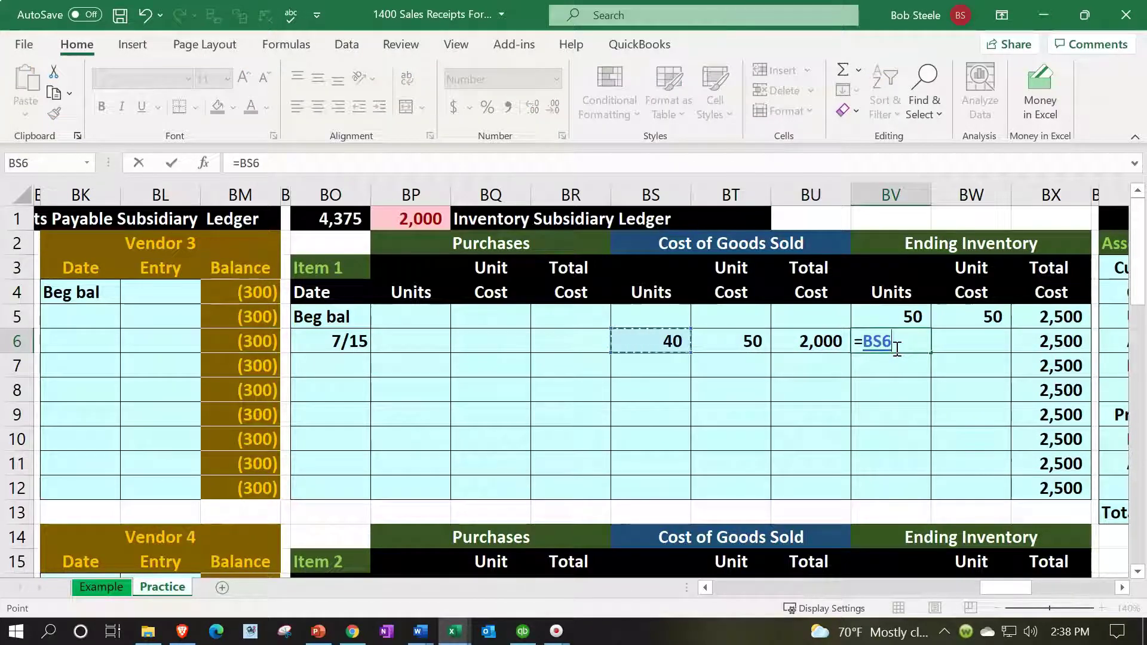
key(Tab)
Link the Ending Inventory total cost in BX6 to the cost of goods sold total in BU6 and underline it.
key(Tab)
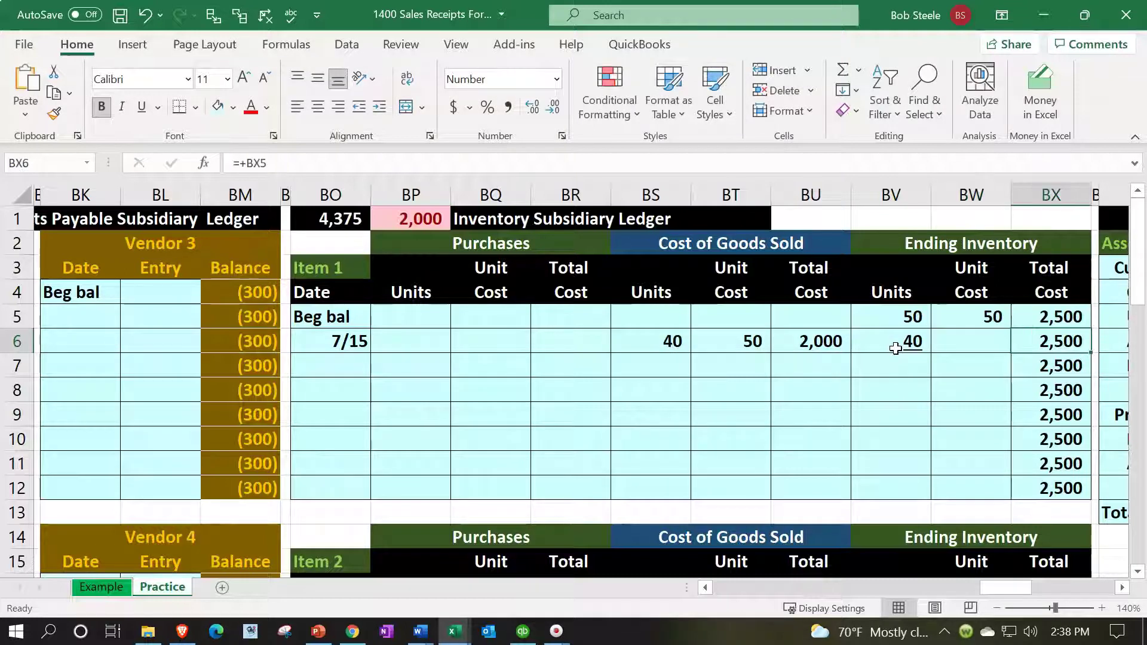
text(=)
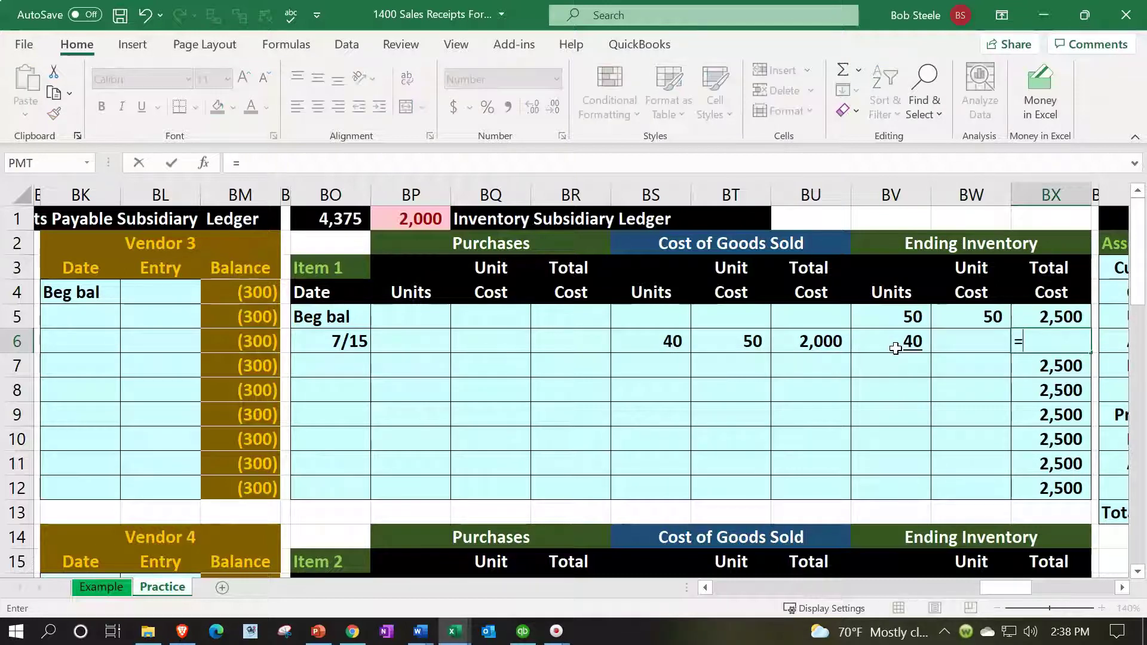
key(Left)
key(Left)
key(Left)
key(Return)
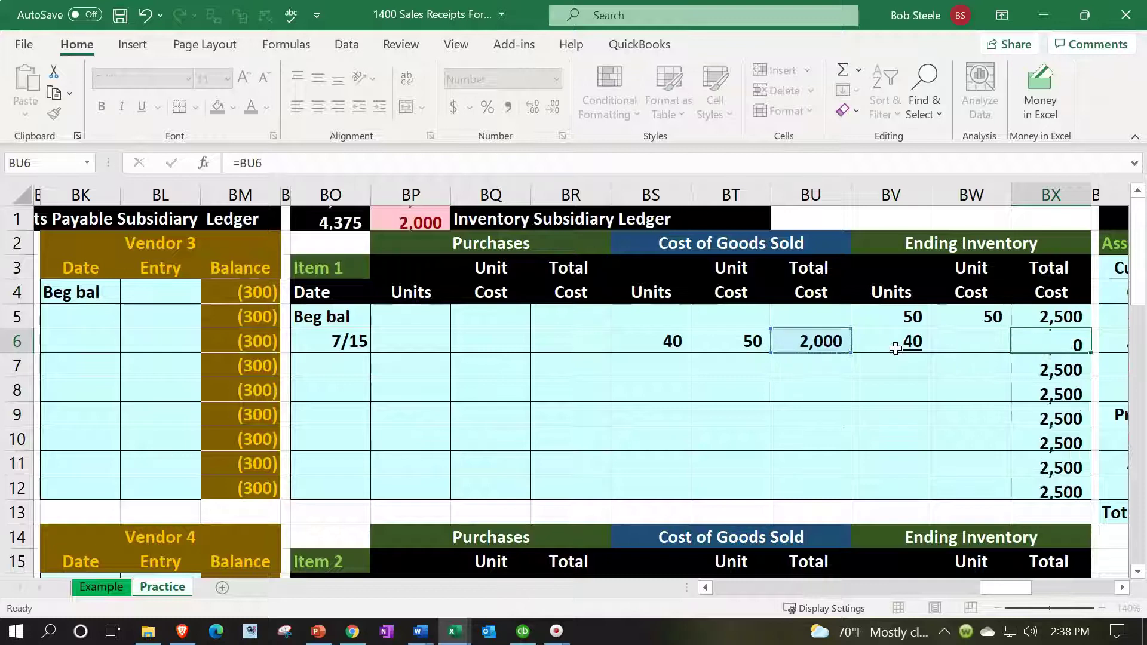
key(Up)
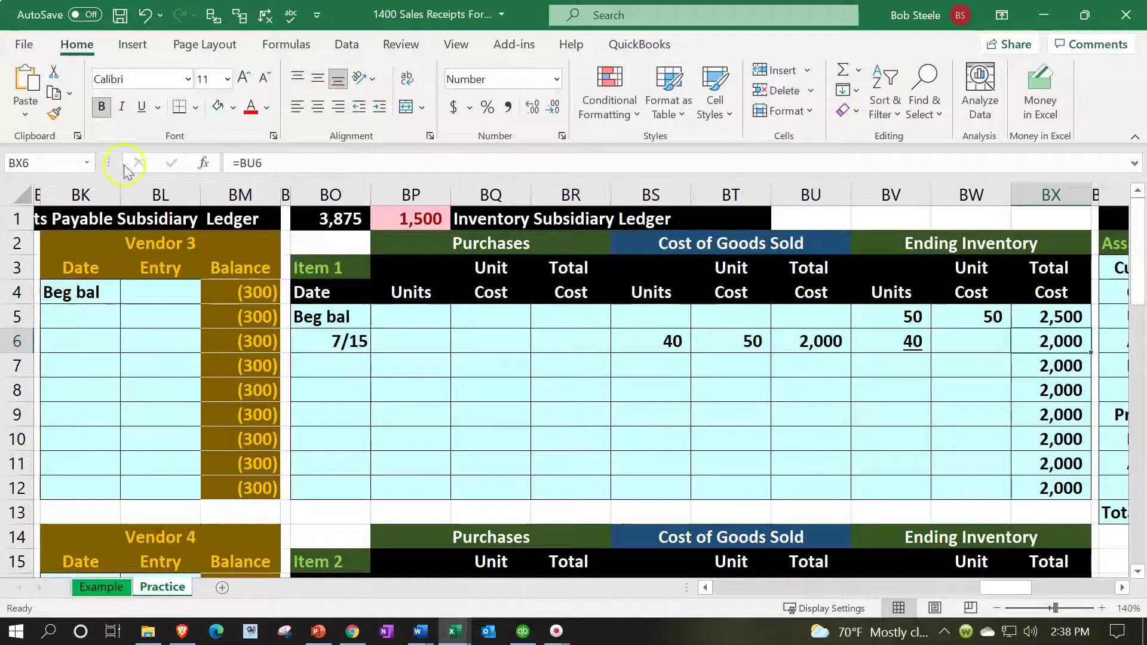
click(141, 108)
Calculate Item 1's remaining units in BV7 by subtracting the units sold from the beginning units with =BV5-BV6.
click(916, 366)
text(=)
key(Up)
key(Up)
text(-)
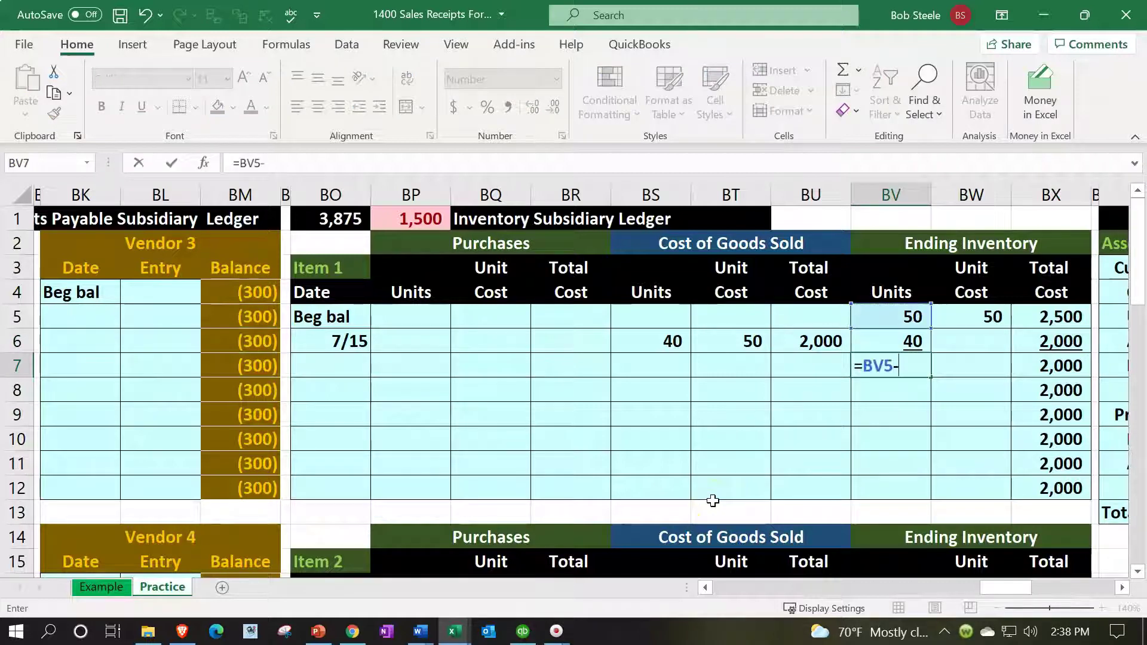
key(Up)
key(Tab)
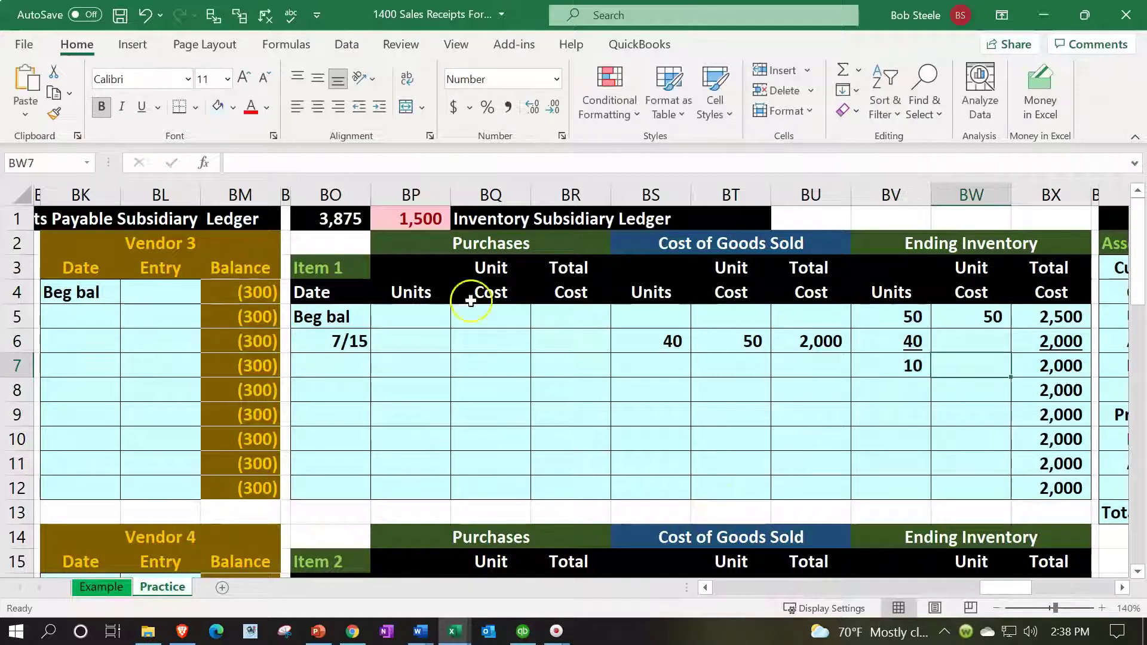
Calculate Item 1's remaining total cost in BX7 with =BX5-BX6.
key(Right)
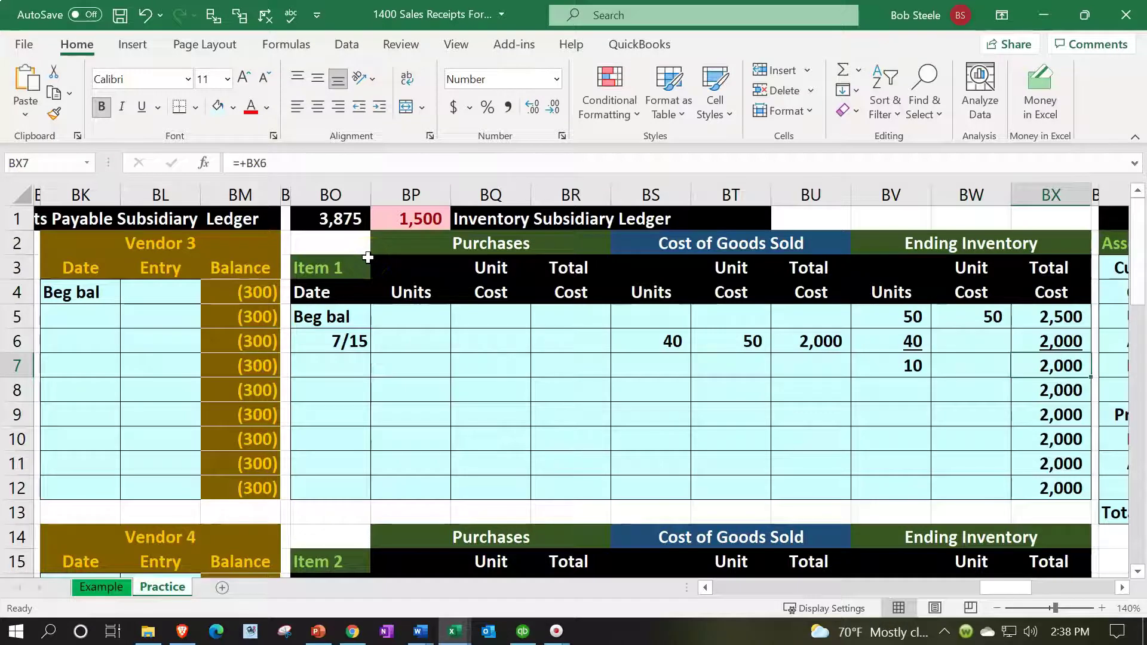
text(=)
key(Up)
key(Up)
text(-)
key(Up)
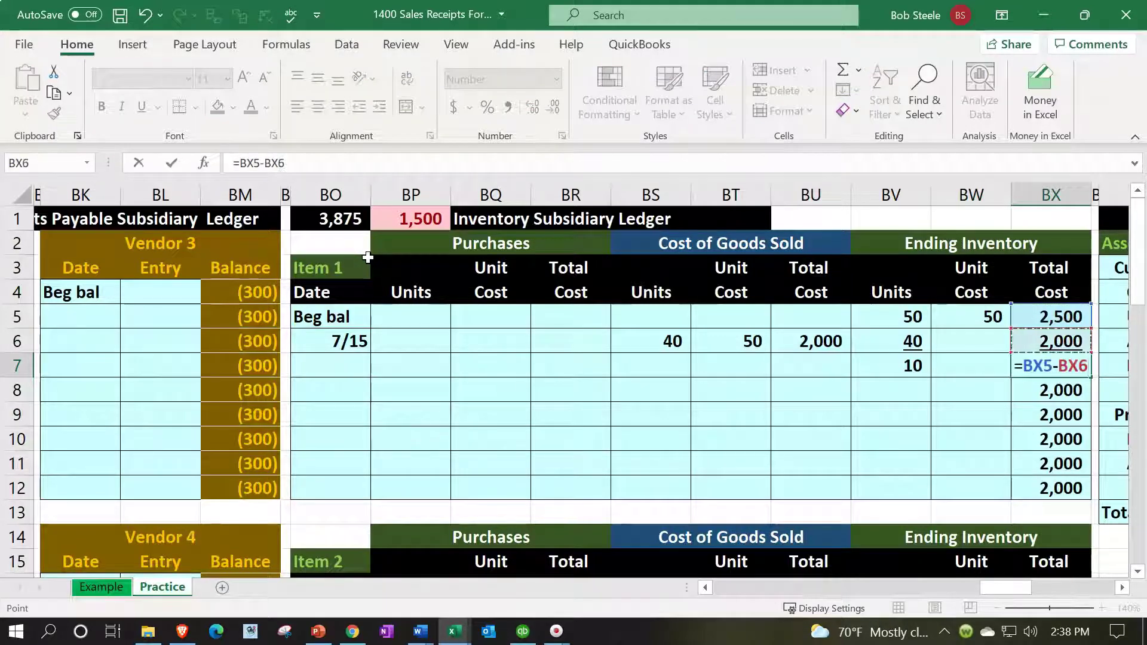
key(Return)
key(Up)
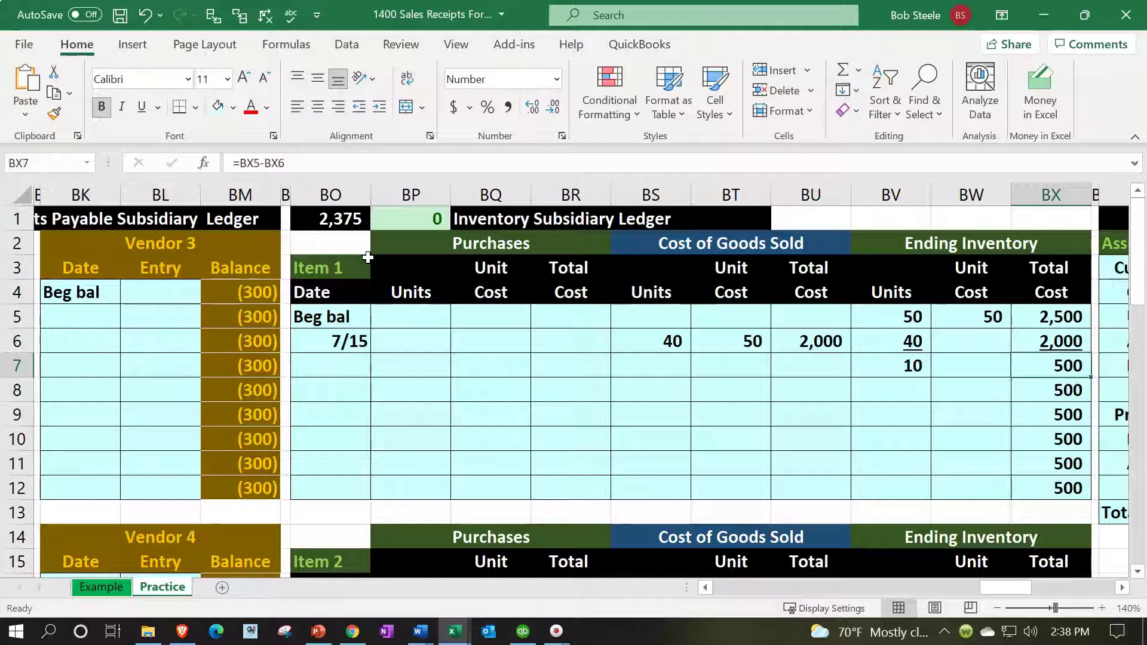
Calculate the remaining inventory's unit cost in BW7 by dividing total cost by units with =BX7/BV7.
key(Left)
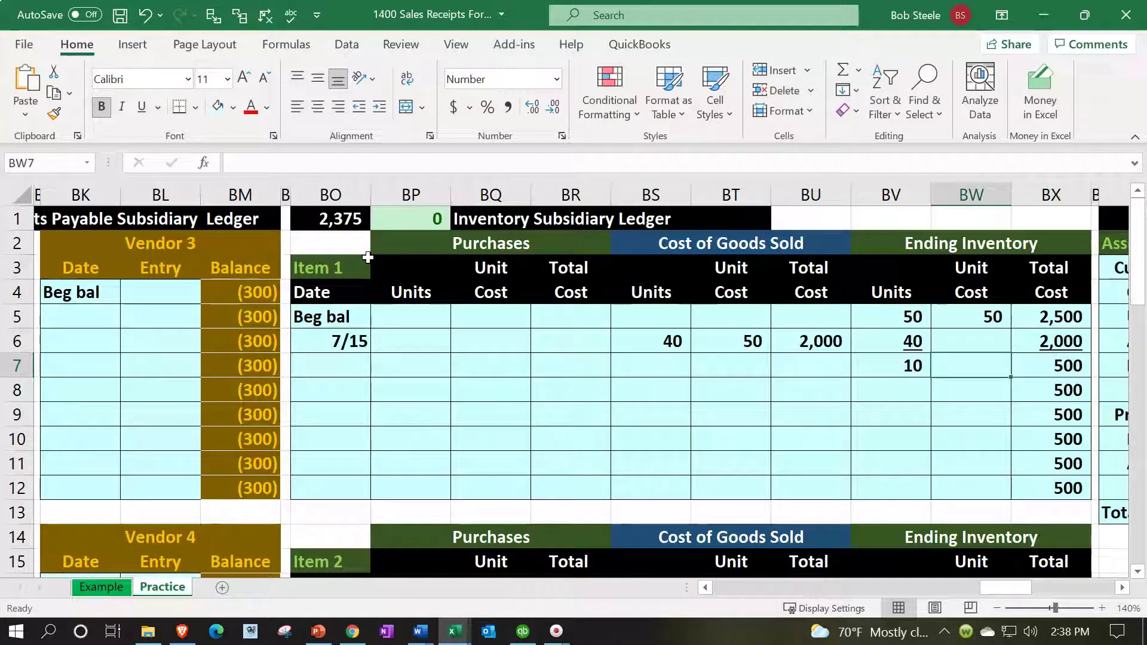
text(=)
key(Right)
text(/)
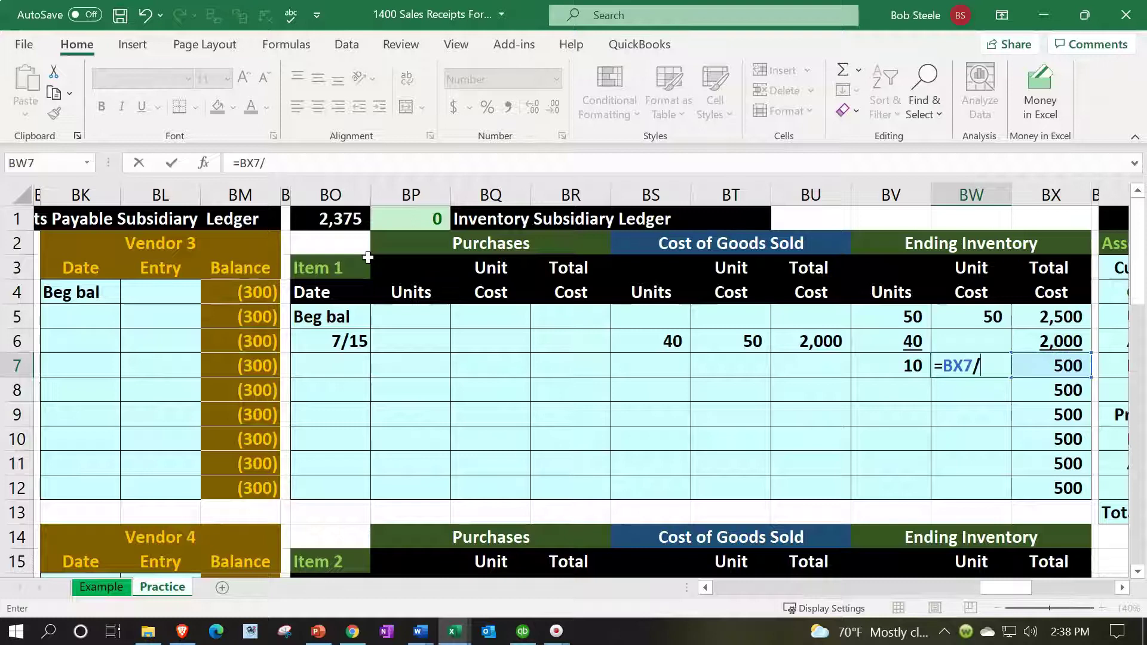
key(Left)
key(Return)
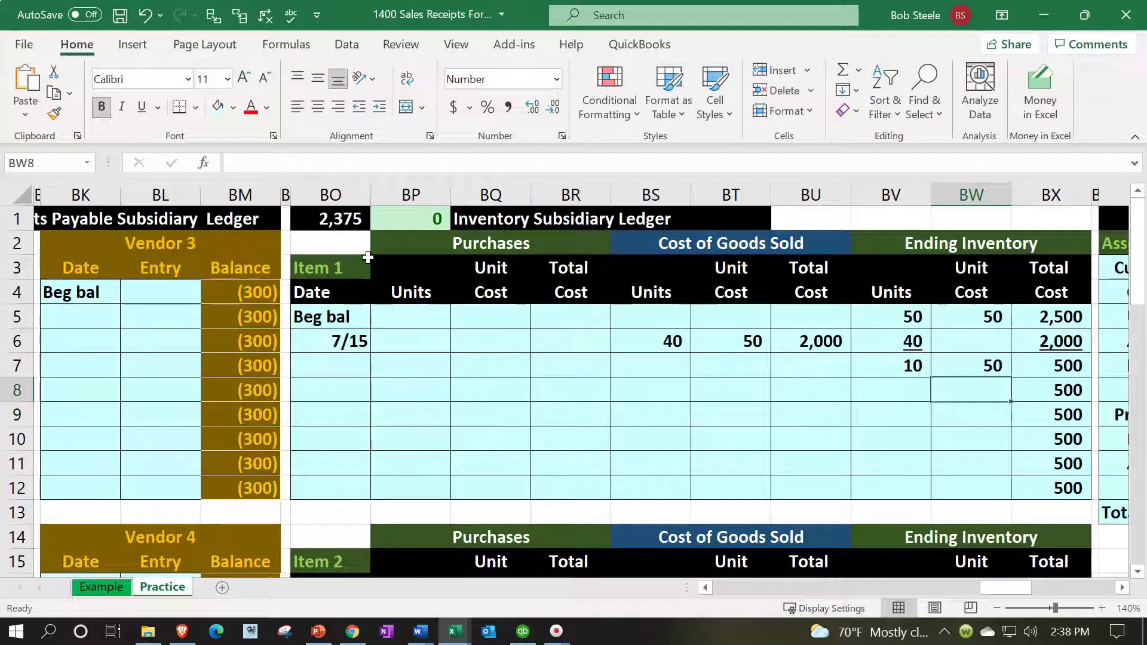
Enter 50 as the Ending Inventory unit cost of the units sold in BW6.
key(Up)
key(Up)
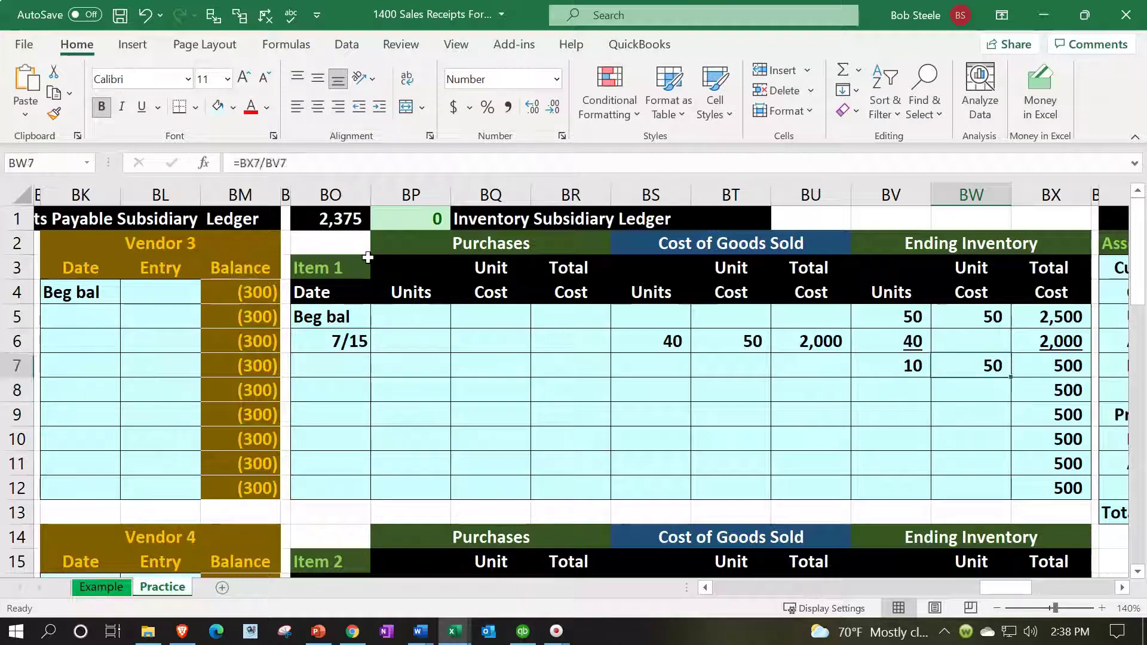
text(50)
key(Return)
Replace the total cost formula in BX6 with units times unit cost, =BV6*BW6.
key(Up)
key(Right)
text(=)
key(Left)
key(Left)
text(*)
key(Left)
key(Return)
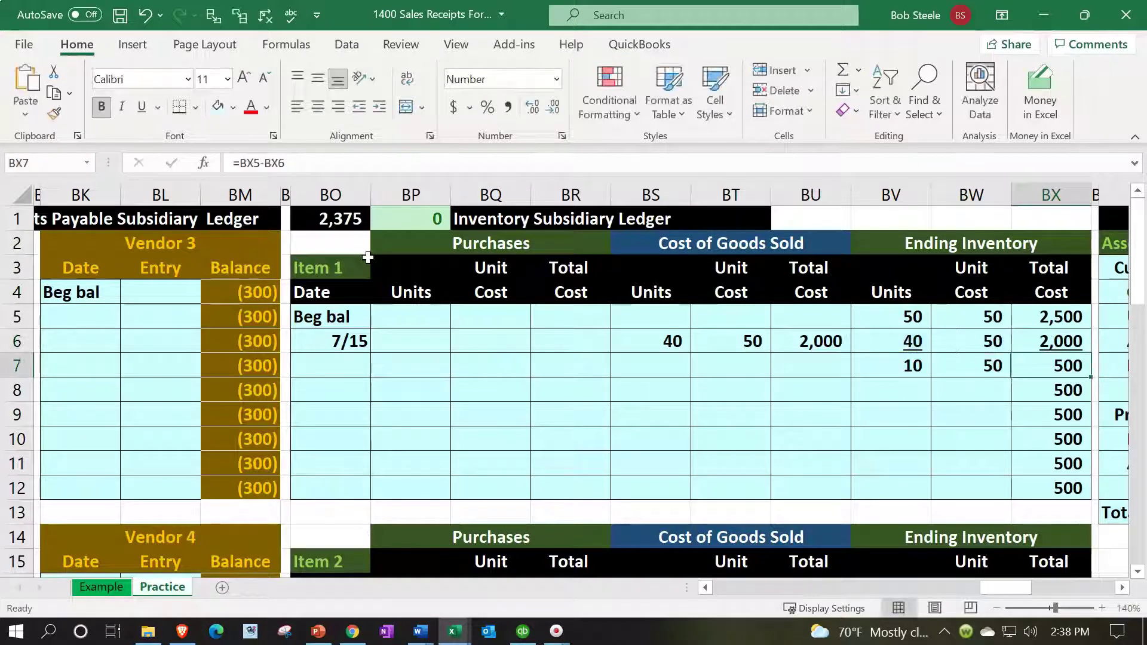
Review Item 1's Ending Inventory rows 5 to 7, checking the units in column BV and the unit cost formula in BW7.
key(Left)
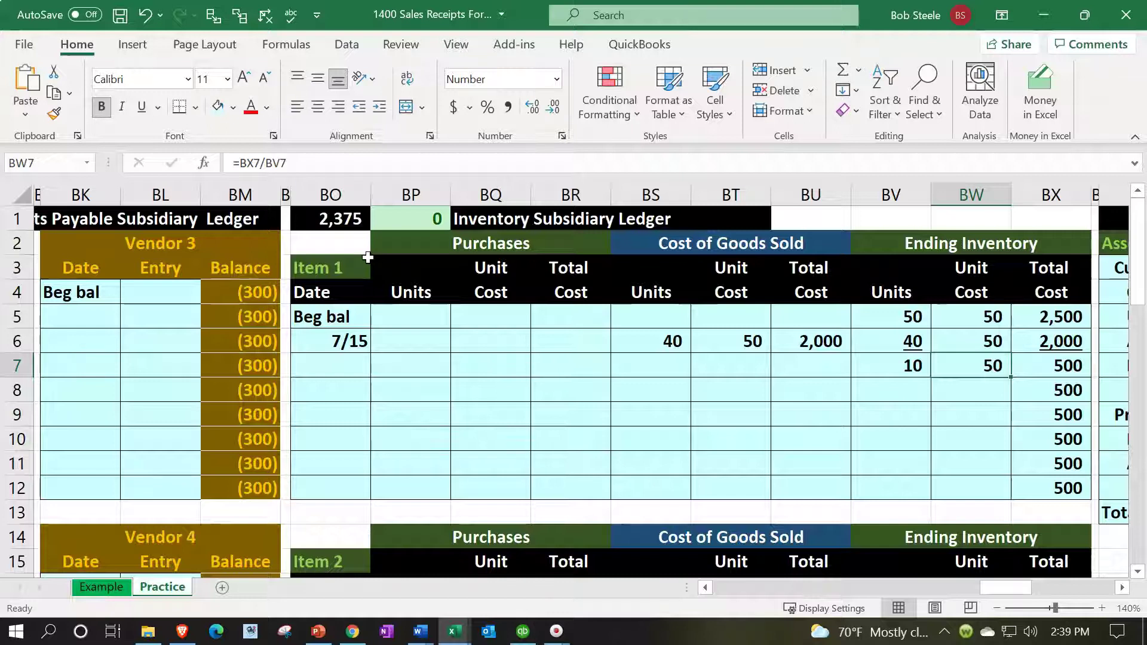
key(Left)
key(Left)
key(Left)
key(Right)
key(Right)
key(Up)
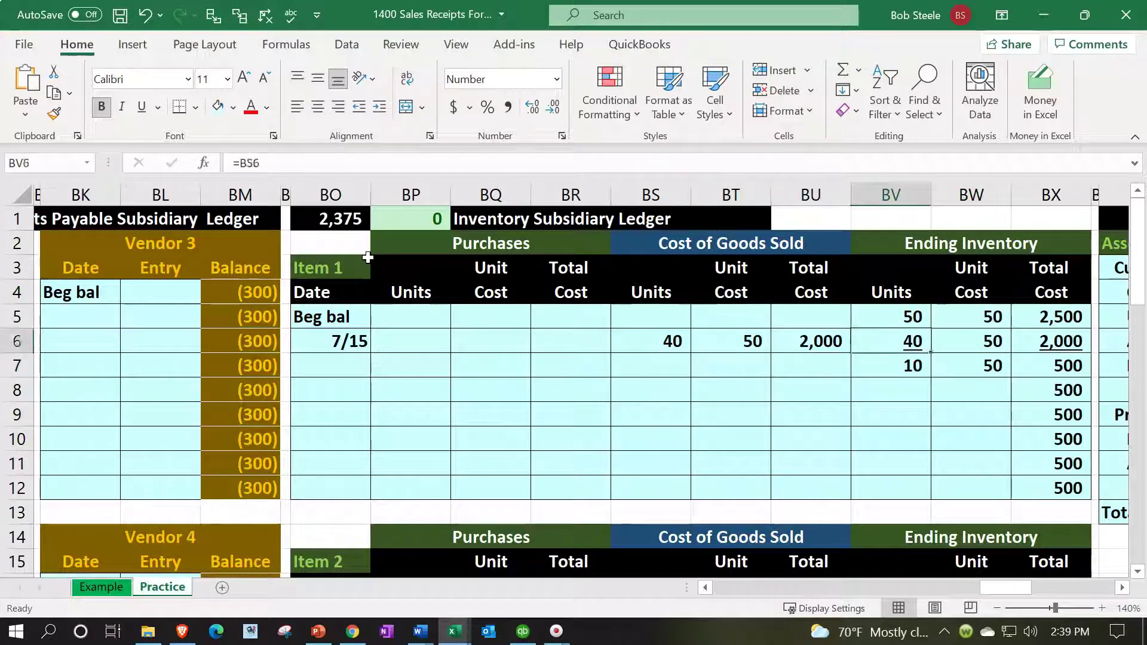
key(Up)
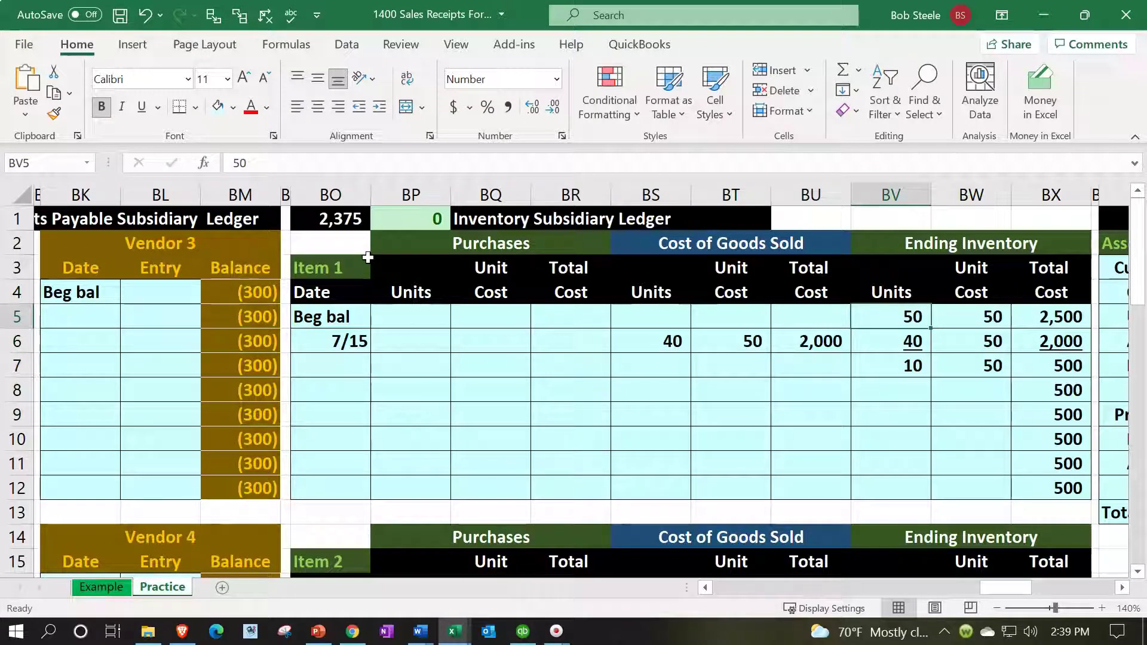
key(Down)
key(Down)
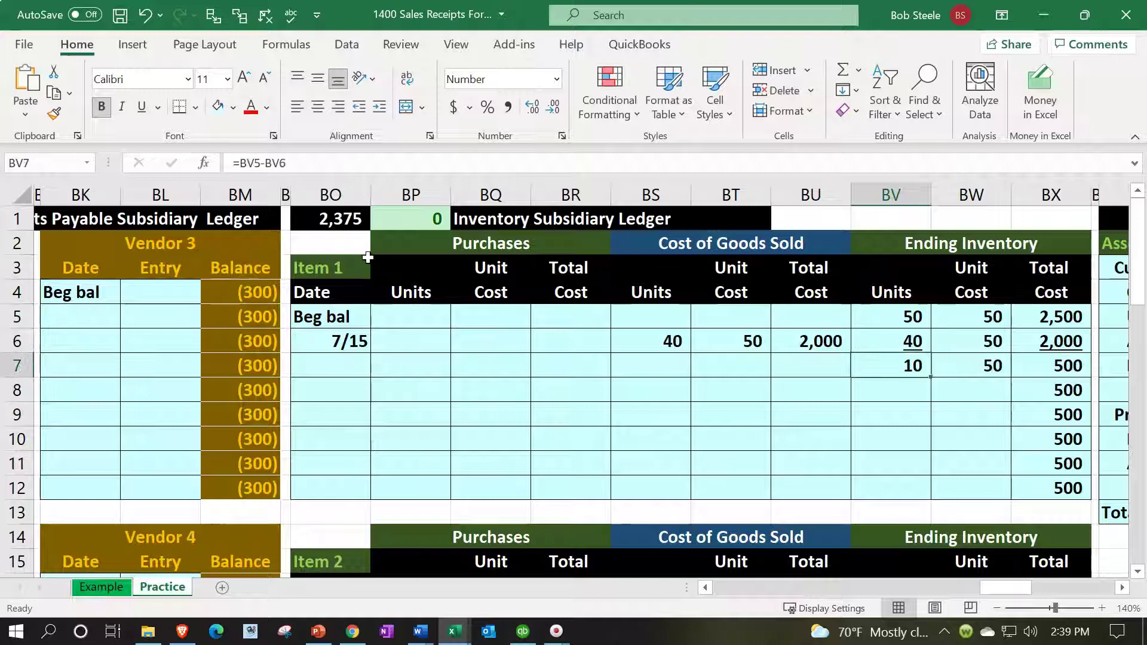
key(Right)
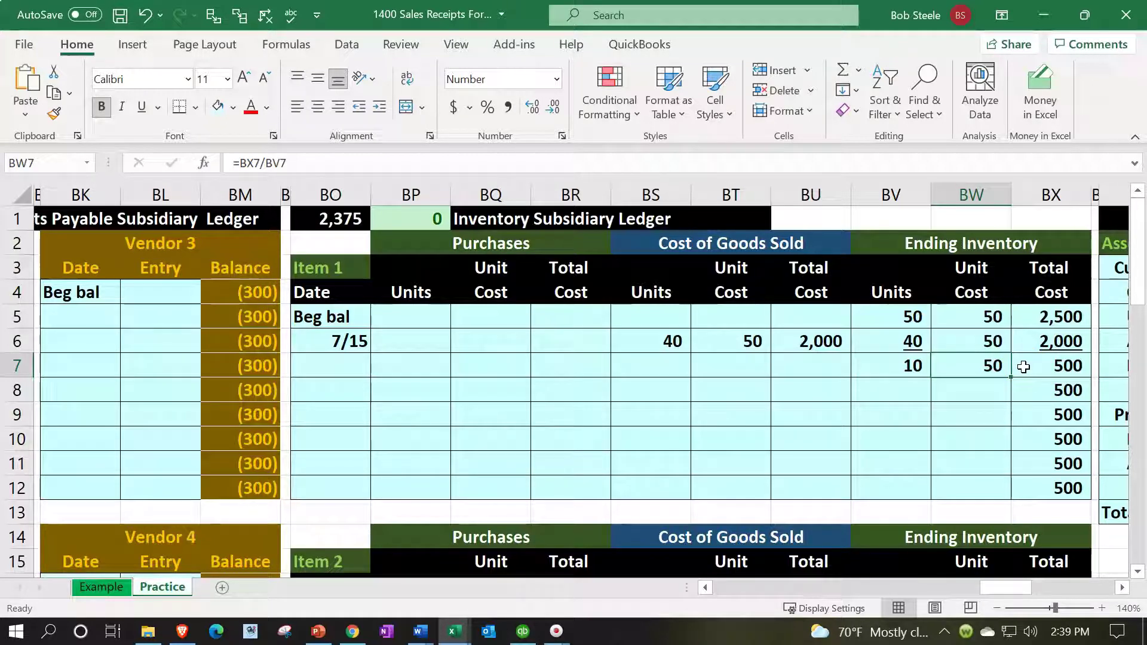
Check Item 1's remaining units and total cost in row 7 and trace the ledger total formula in BO1 through Item 2's ending balance.
click(905, 369)
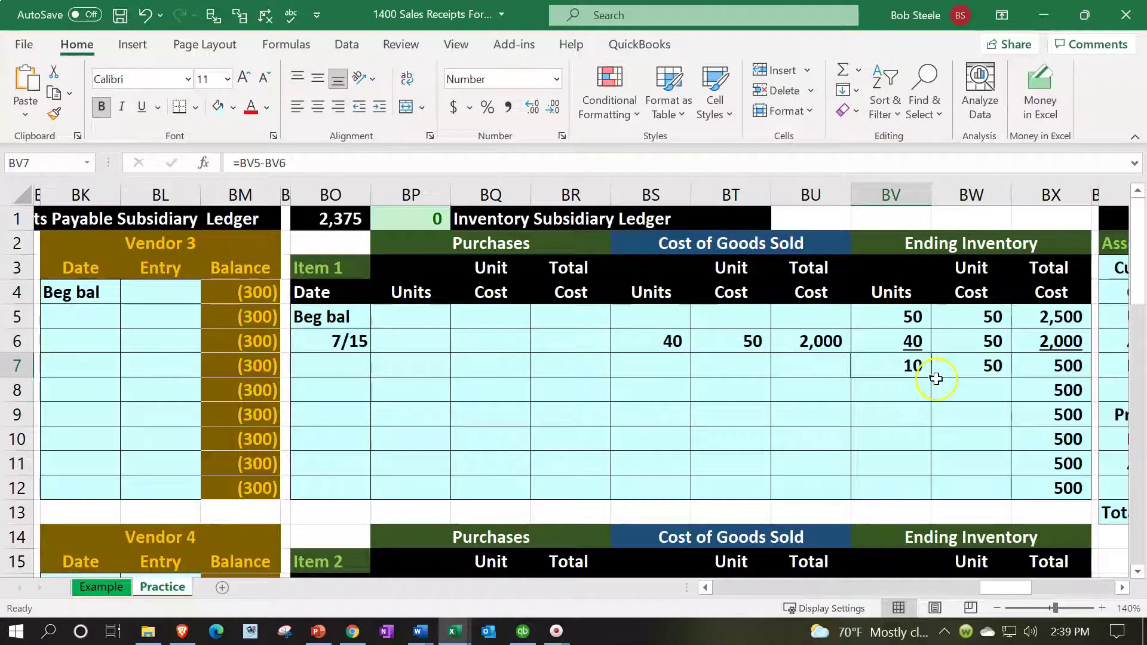
click(1031, 367)
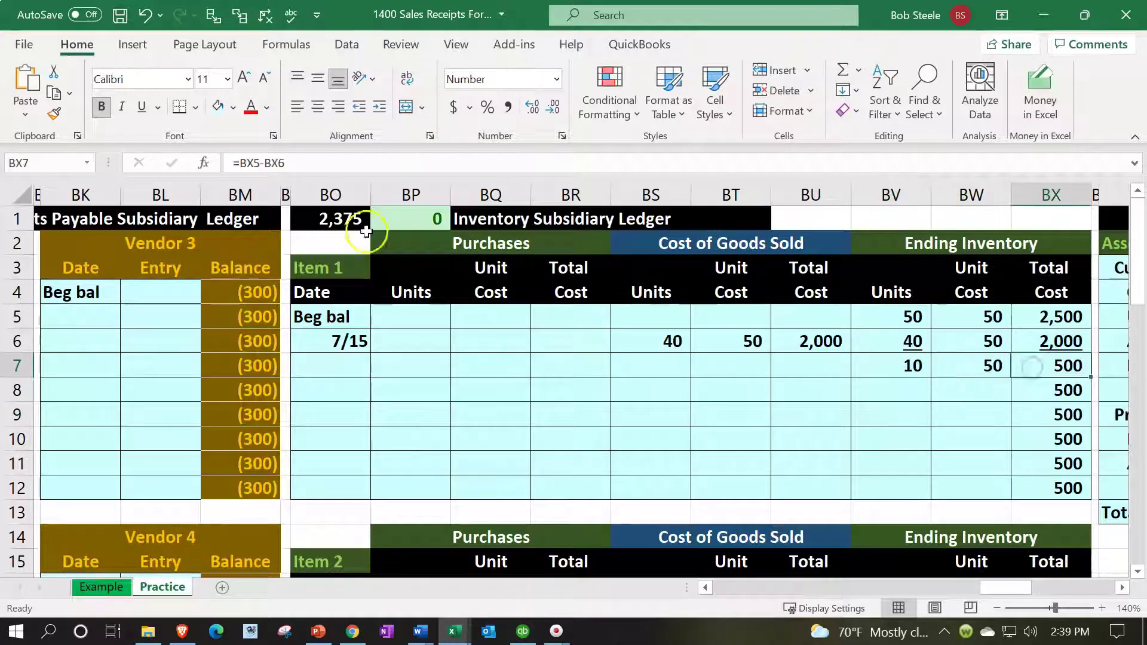
double_click(333, 220)
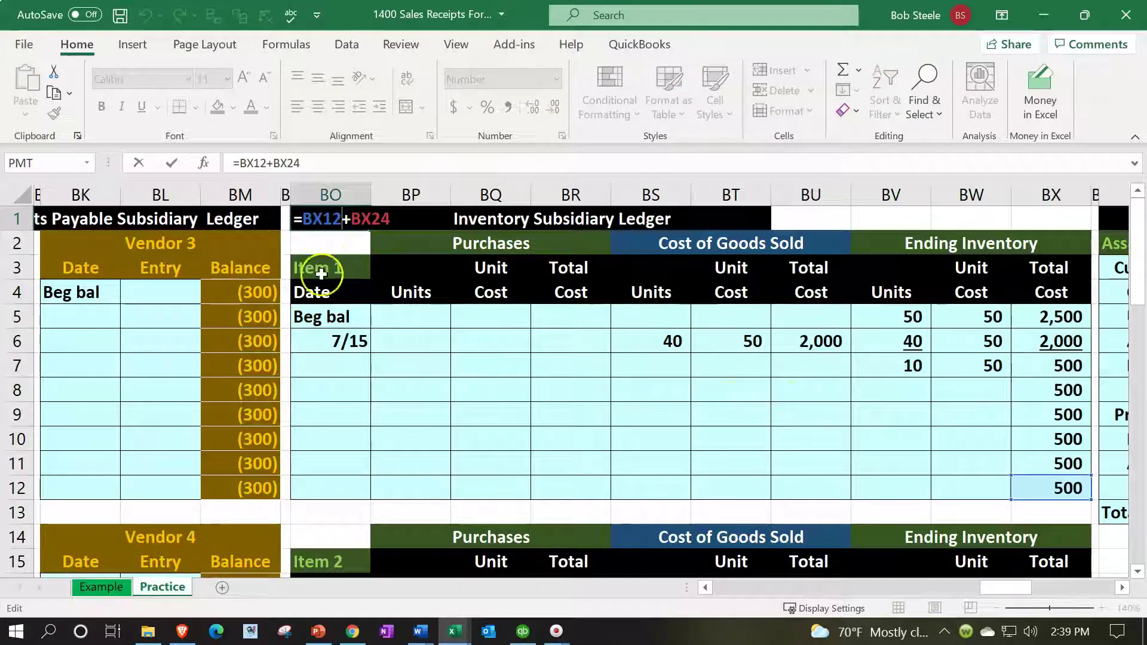
scroll(360, 266, down, 3)
scroll(437, 312, down, 2)
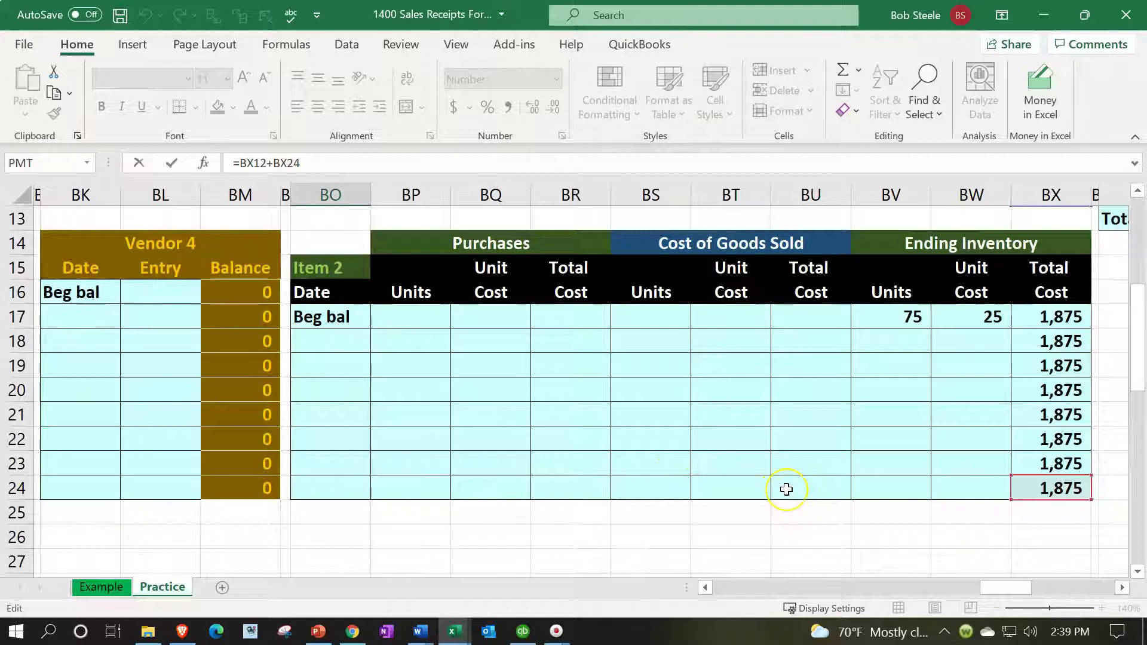
key(Return)
scroll(786, 489, up, 1)
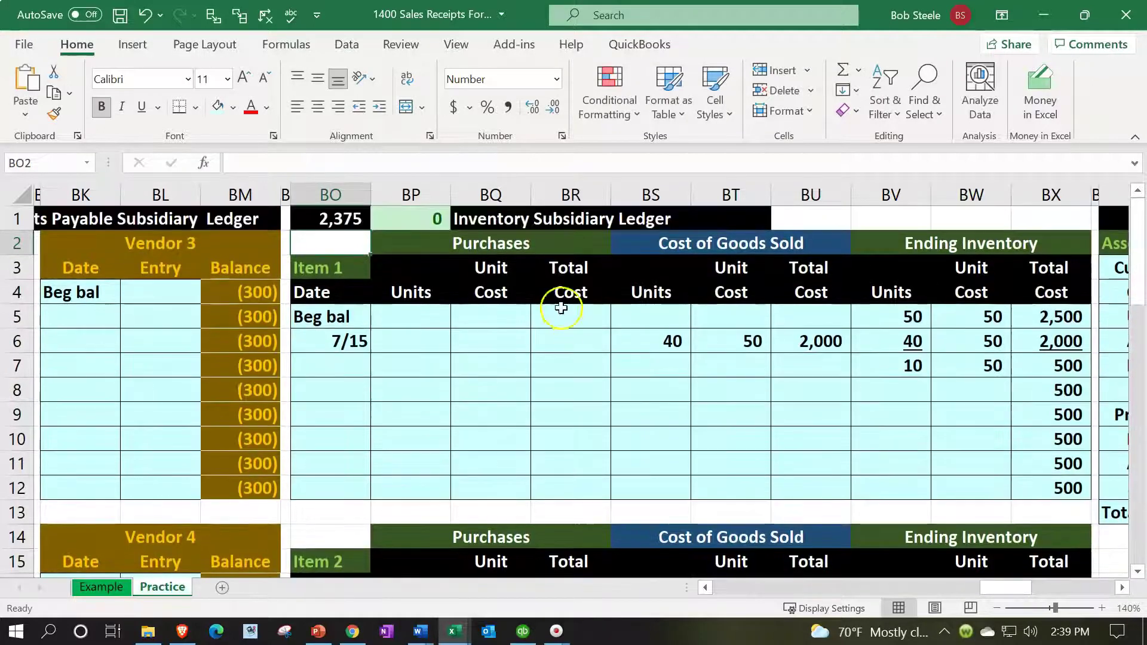
Compare the inventory subsidiary ledger total in BO1 and its check cell BP1 with the Inventory assets ending balance in I7.
click(345, 219)
key(Right)
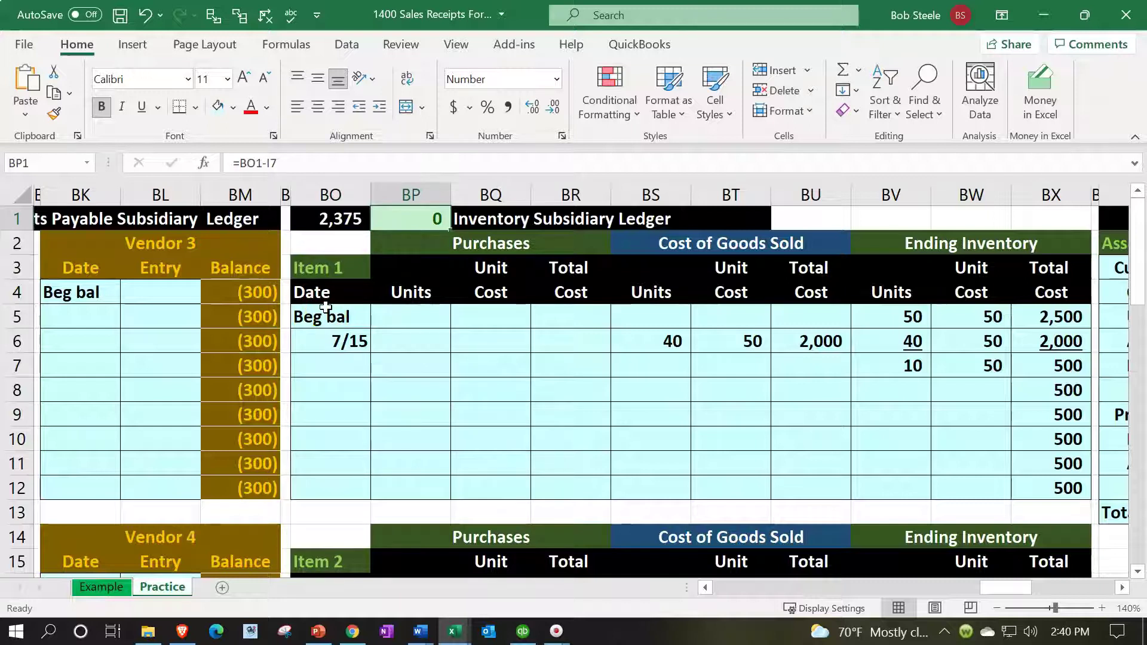
key(Left)
key(Left)
key(Left)
key(Left)
key(Left)
key(Left)
key(Left)
key(Left)
key(Left)
key(Left)
key(Left)
key(Left)
key(Left)
key(Left)
key(Left)
key(Left)
key(Left)
key(Left)
key(Left)
key(Left)
key(Left)
key(Left)
key(Left)
key(Left)
key(Left)
key(Left)
key(Left)
key(Left)
key(Left)
key(Left)
key(Left)
key(Left)
key(Left)
key(Left)
key(Left)
key(Left)
key(Left)
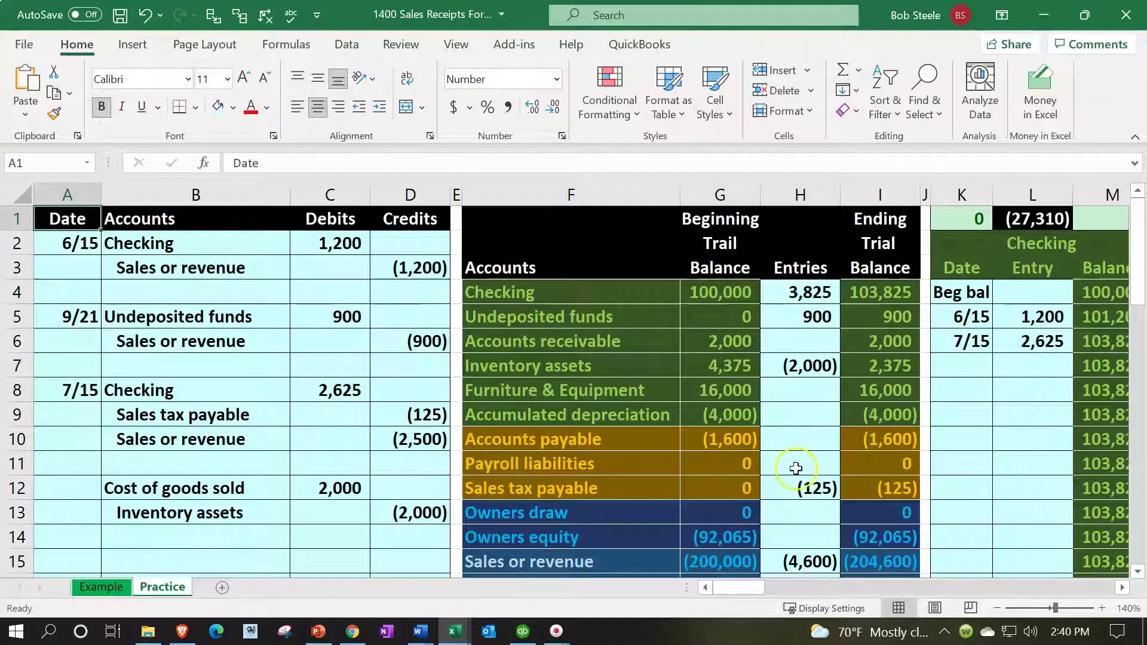
click(872, 365)
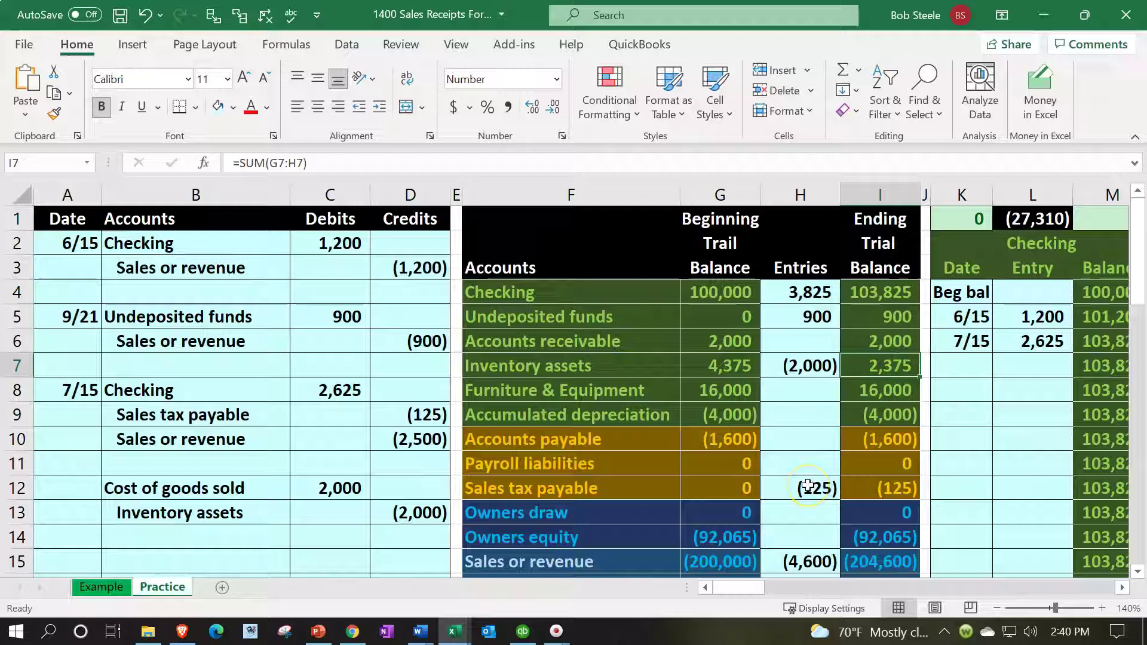
Examine the Checking and Undeposited funds amounts on the Balance Sheet and the trial balance cells they link to.
key(Right)
key(Right)
key(Right)
key(Right)
key(Right)
key(Right)
key(Right)
key(Right)
key(Right)
key(Right)
key(Right)
key(Right)
key(Right)
key(Right)
key(Right)
key(Right)
key(Right)
key(Right)
key(Right)
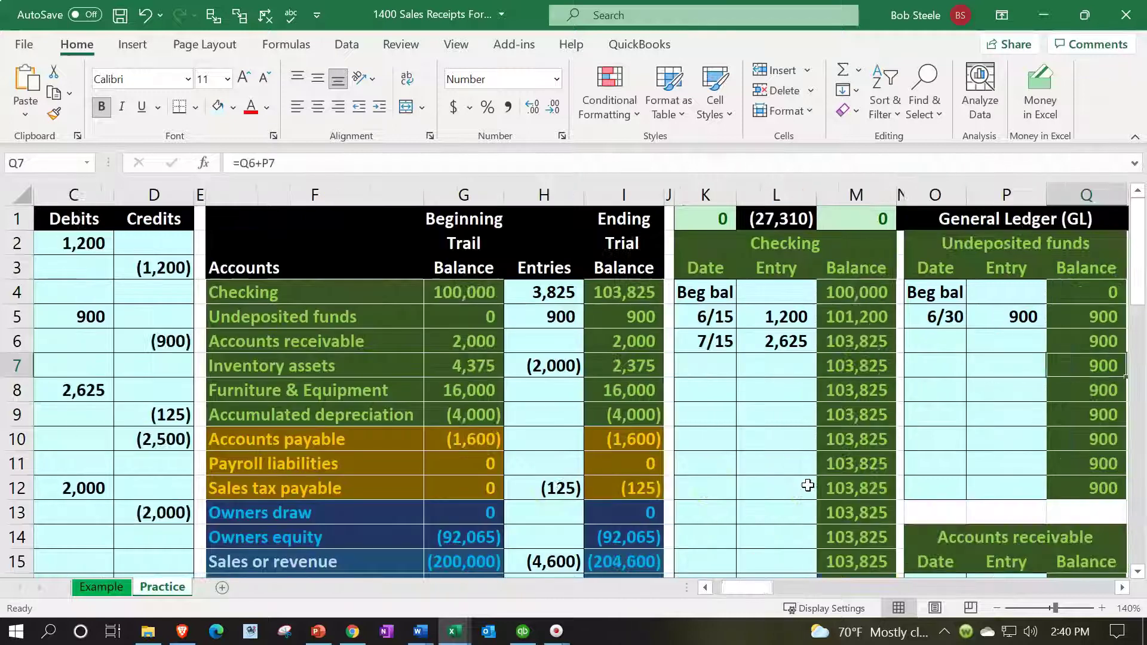
key(Right)
key(Right)
key(Right)
key(Right)
key(Right)
key(Right)
key(Right)
key(Right)
key(Right)
key(Right)
key(Right)
key(Right)
key(Right)
key(Right)
key(Right)
key(Right)
key(Right)
key(Right)
key(Right)
key(Right)
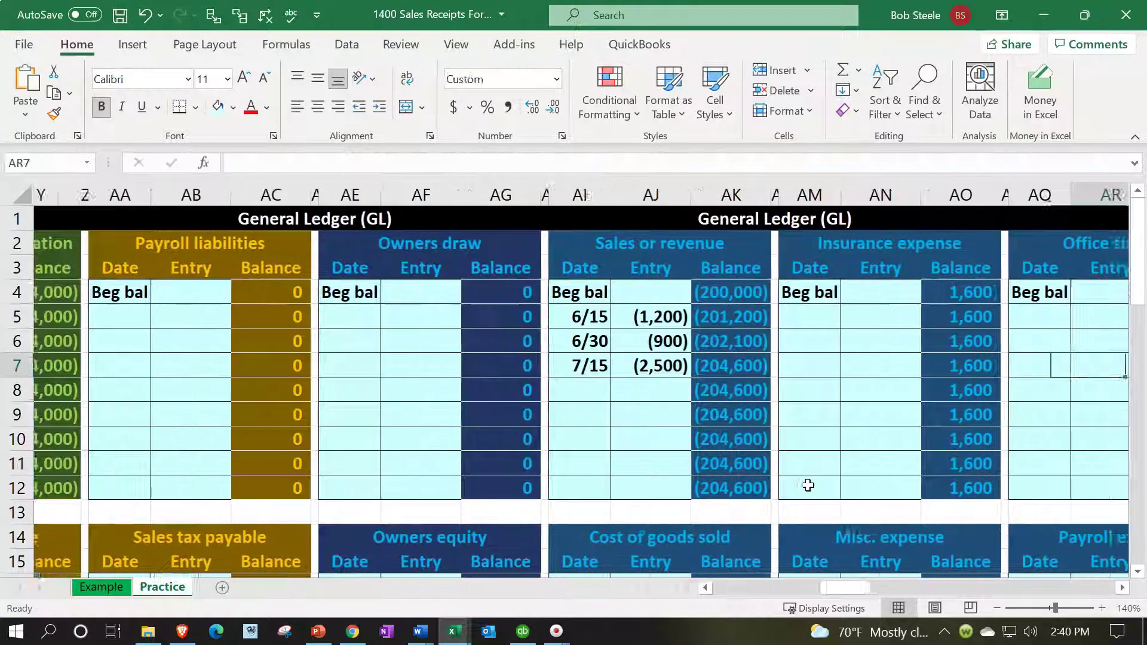
key(Right)
key(Right)
key(Right)
key(Right)
key(Right)
key(Right)
key(Right)
key(Right)
key(Right)
key(Right)
key(Right)
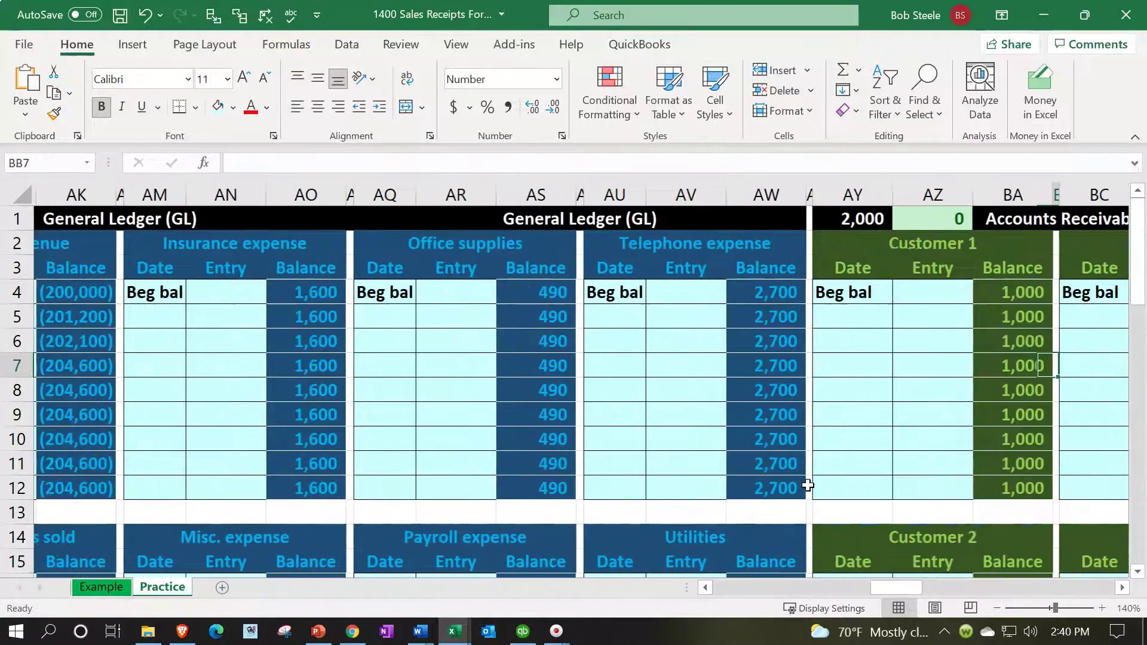
key(Right)
key(Right)
key(Right)
key(Right)
key(Right)
key(Right)
key(Right)
key(Right)
key(Right)
key(Right)
key(Right)
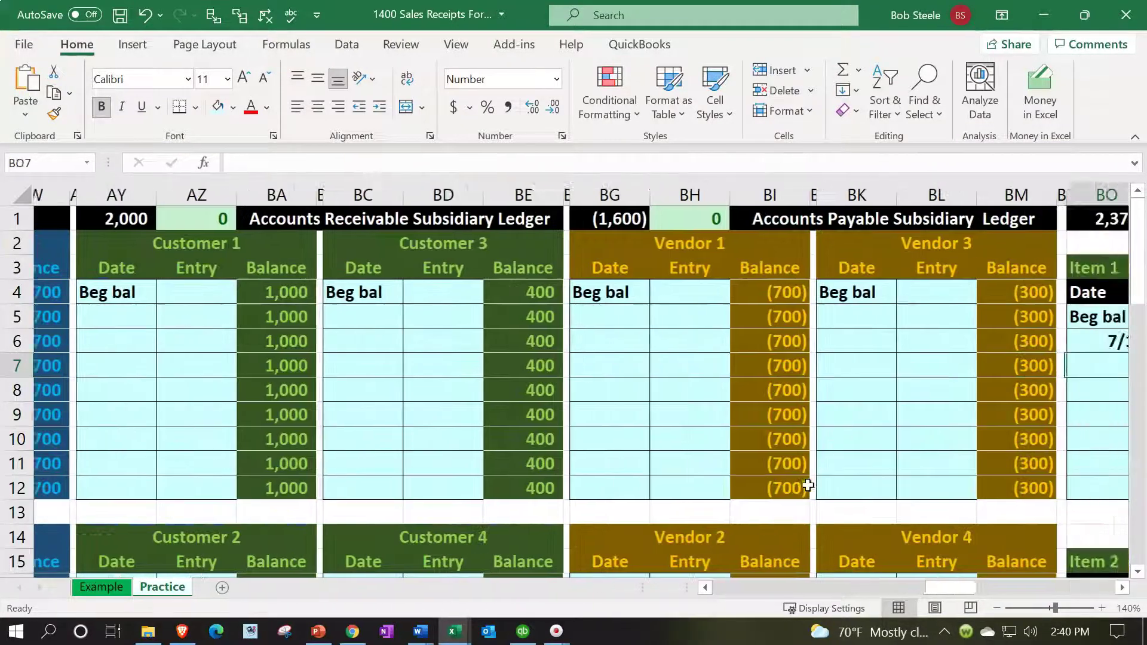
key(Right)
key(Right)
key(Right)
key(Right)
key(Right)
key(Right)
key(Right)
key(Right)
key(Right)
key(Right)
key(Right)
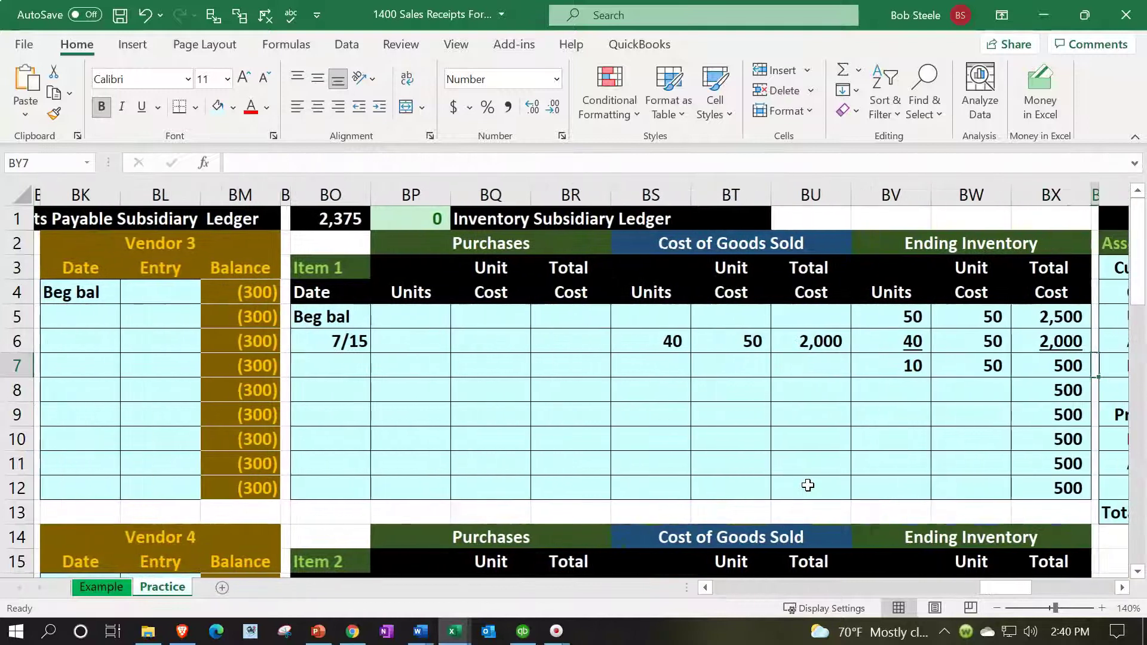
key(Right)
key(Right)
key(Right)
key(Right)
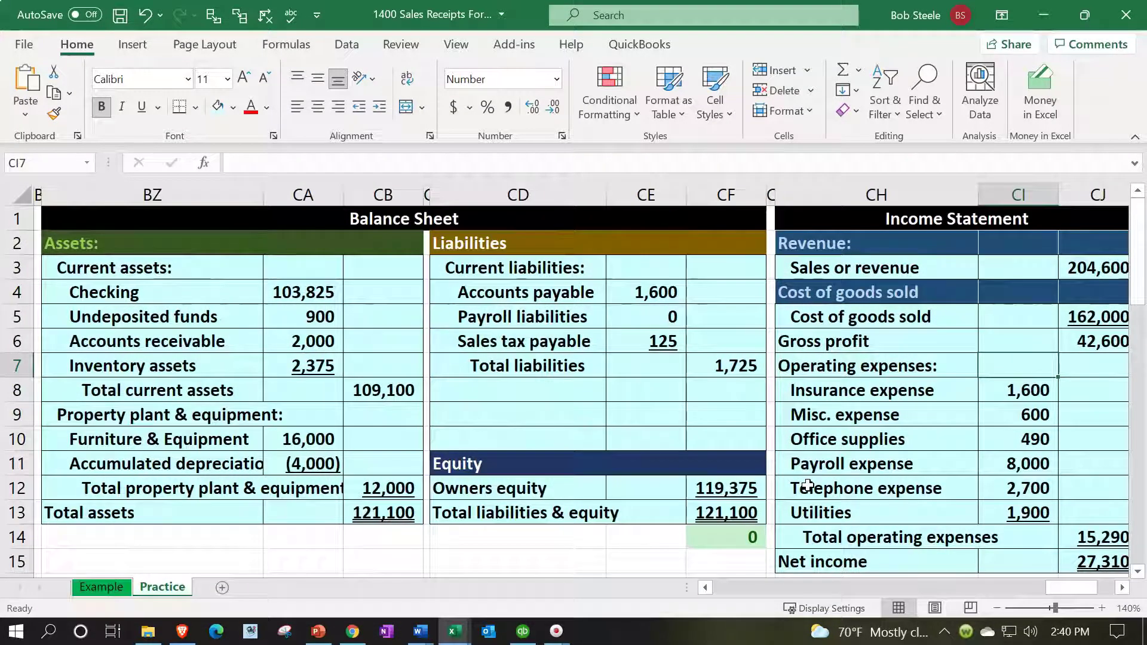
click(318, 293)
click(318, 306)
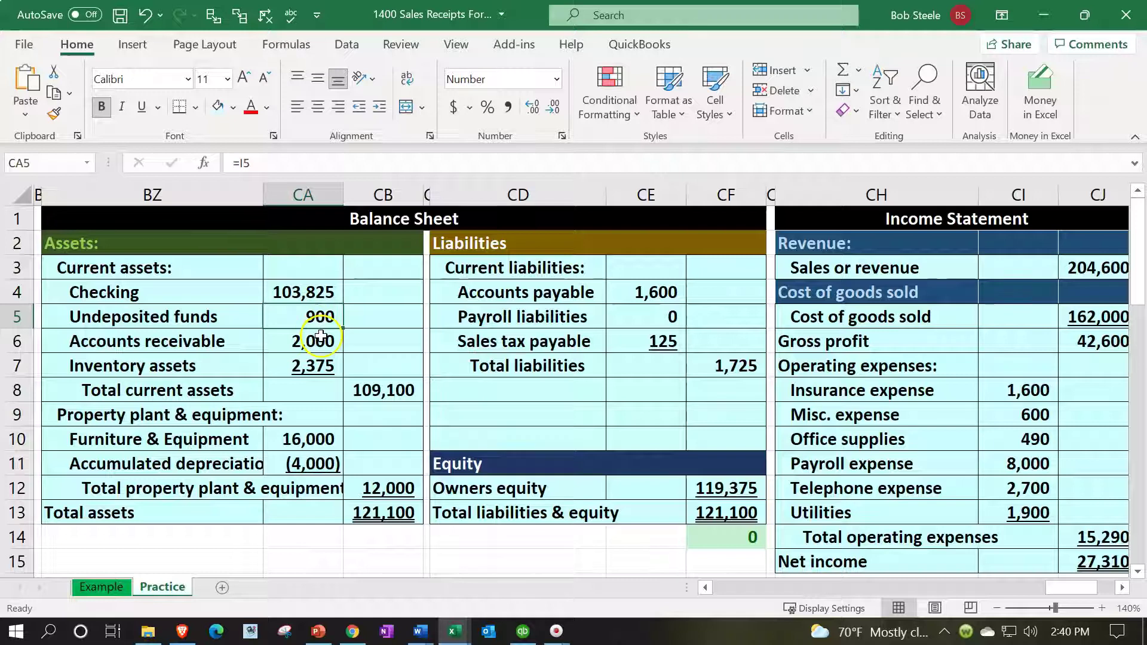
Examine Sales or revenue and Cost of goods sold on the Income Statement, along with Inventory assets on the Balance Sheet.
click(841, 326)
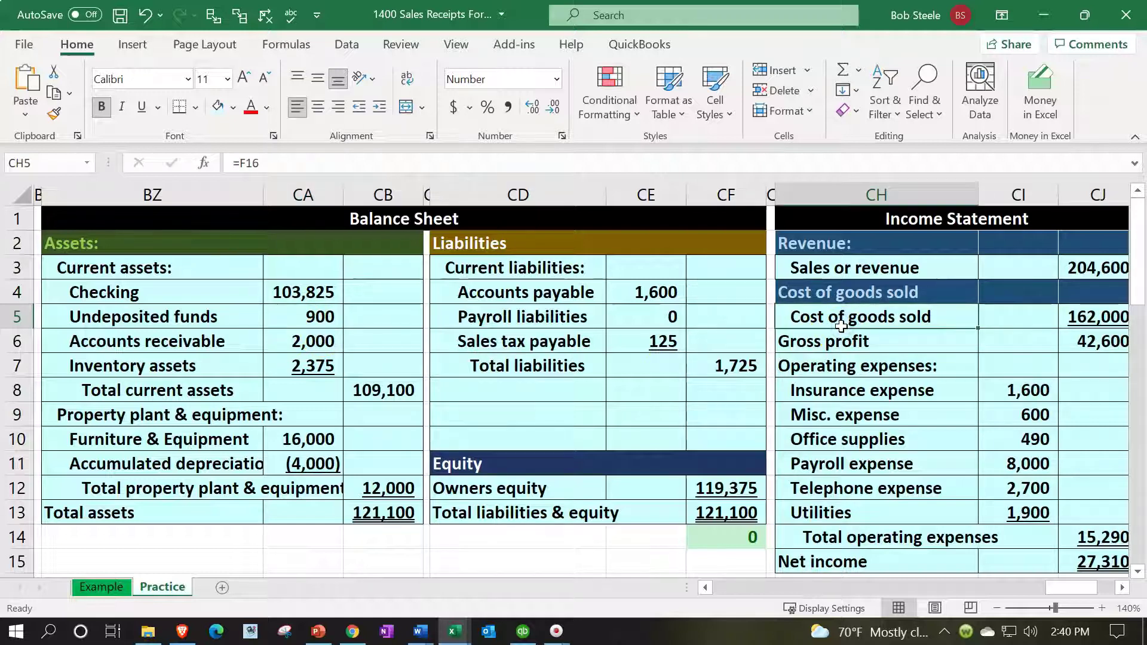
key(Right)
key(Right)
key(Up)
key(Up)
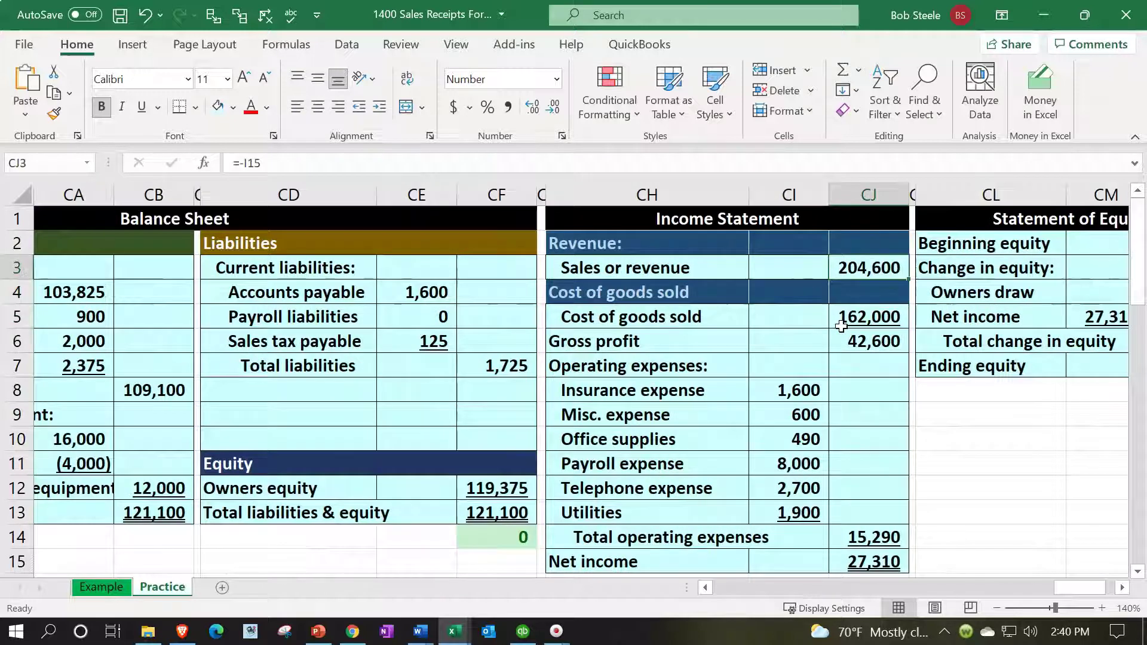
click(840, 325)
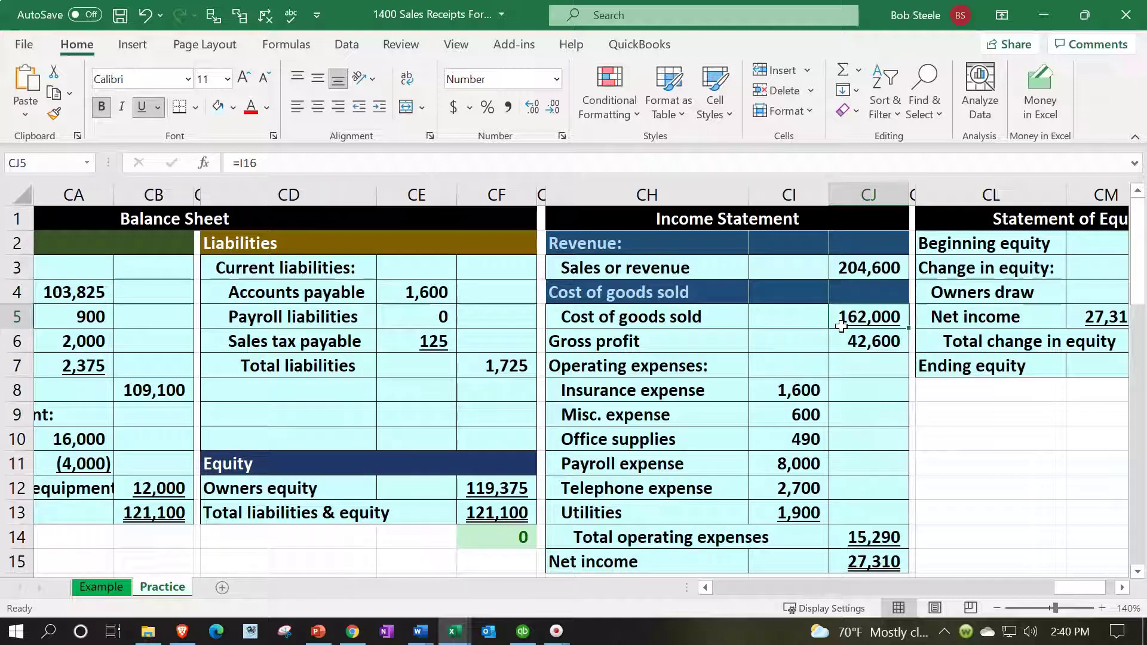
click(169, 341)
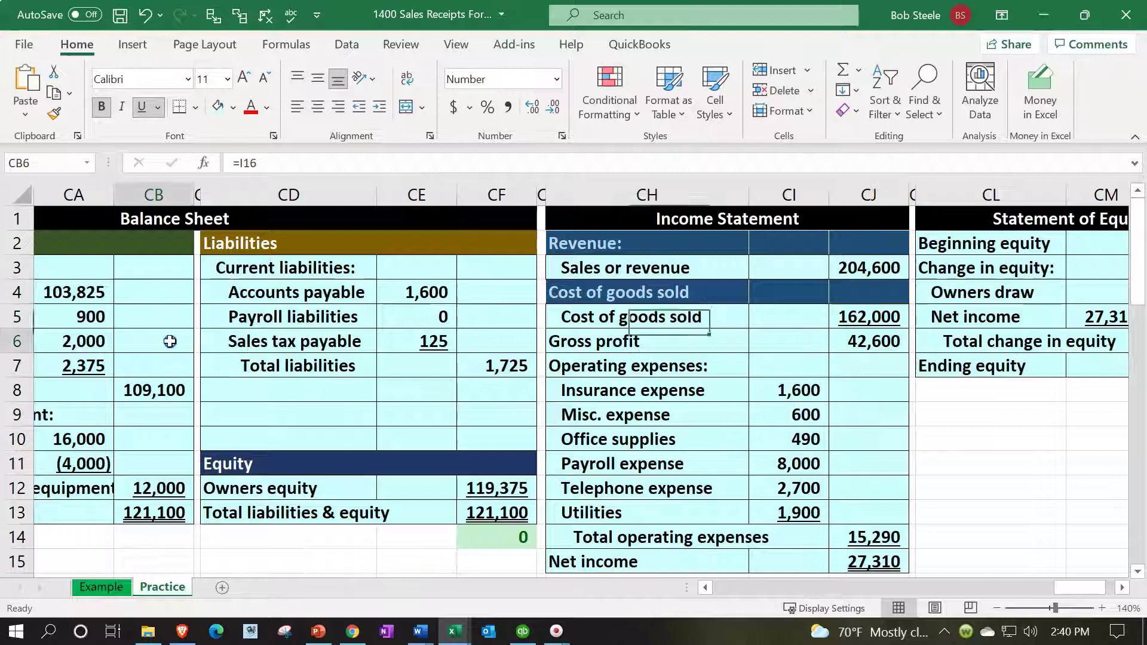
key(Left)
key(Left)
key(Right)
key(Down)
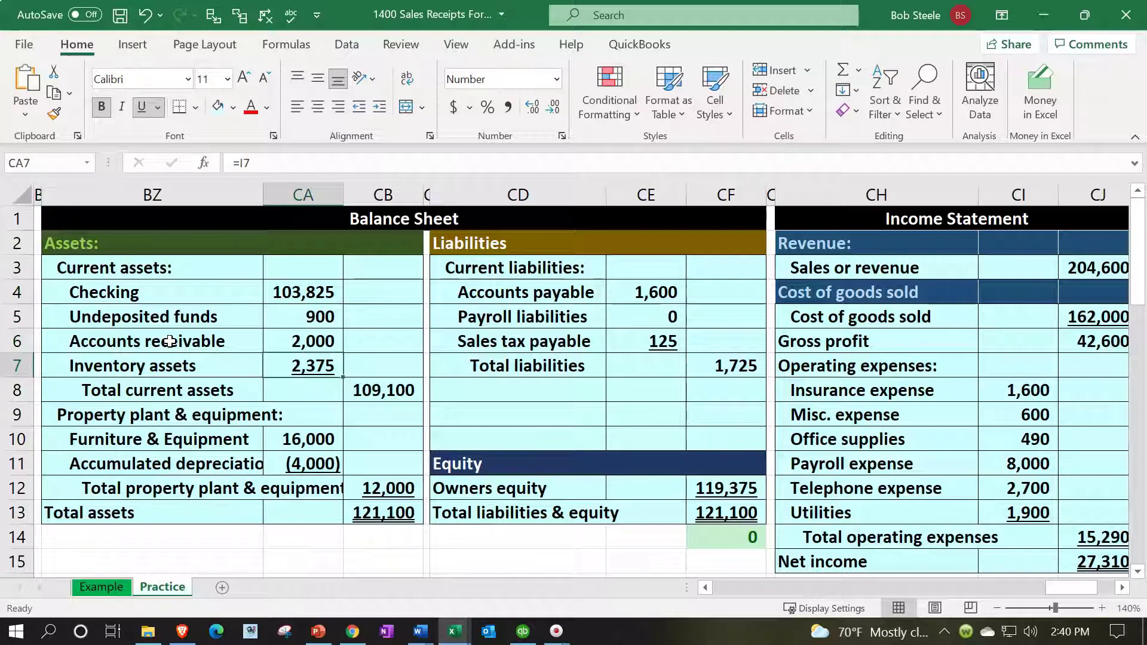
Examine the Inventory assets account in the general ledger, checking the 7/15 date in S5 and the linked entry in T5.
key(Left)
key(Left)
key(Left)
key(Left)
key(Left)
key(Left)
key(Left)
key(Left)
key(Left)
key(Left)
key(Left)
key(Left)
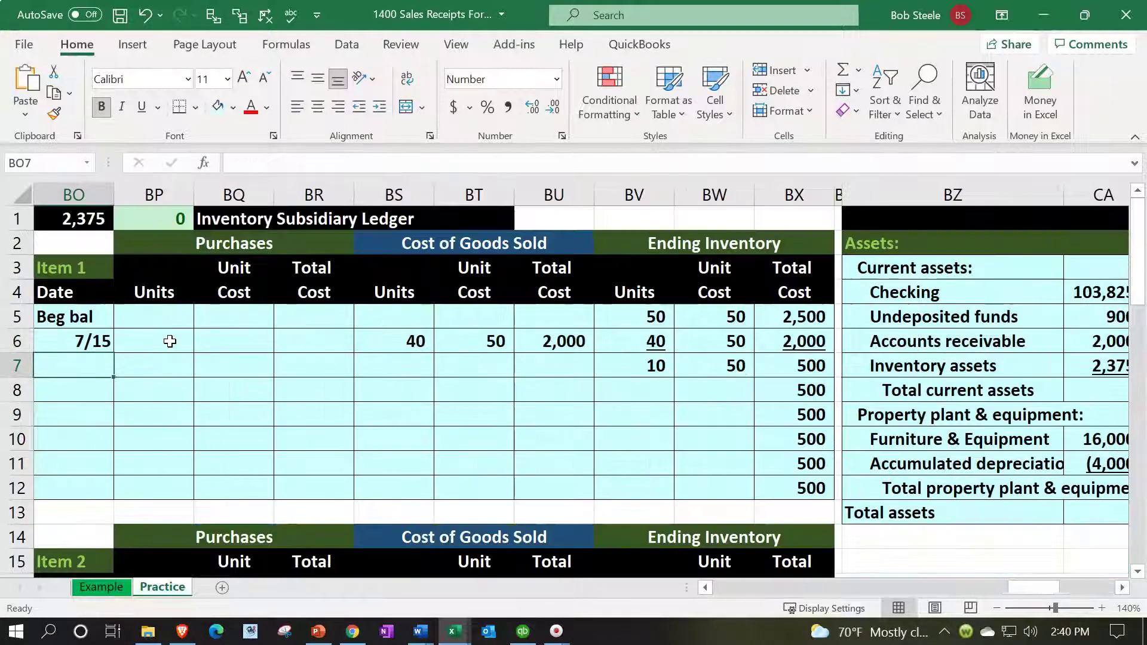
key(Left)
key(Left)
key(Left)
key(Left)
key(Left)
key(Left)
key(Left)
key(Left)
key(Left)
key(Left)
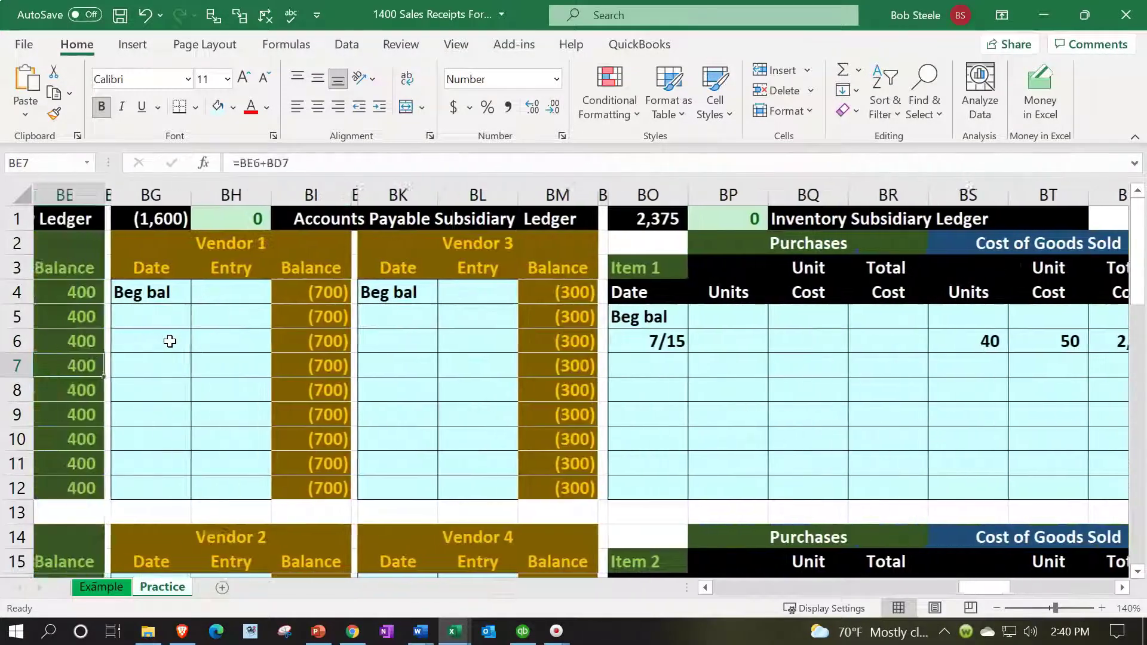
key(Left)
key(Left)
key(Left)
key(Left)
key(Left)
key(Left)
key(Left)
key(Left)
key(Left)
key(Left)
key(Left)
key(Left)
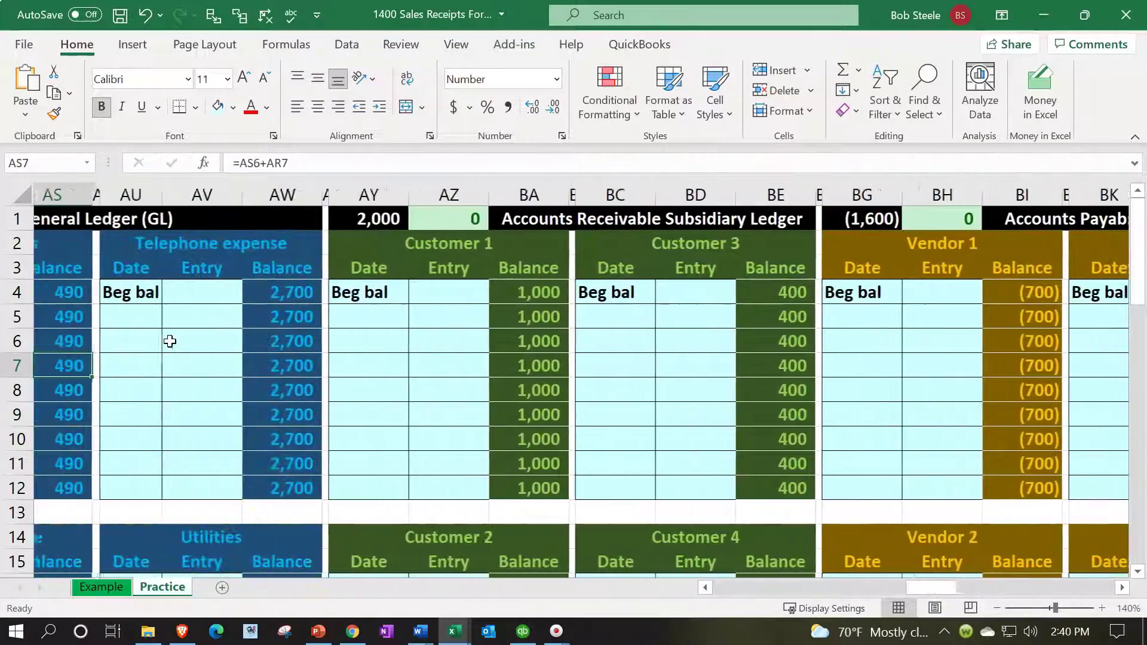
key(Left)
key(Left)
key(Left)
key(Left)
key(Left)
key(Left)
key(Left)
key(Left)
key(Left)
key(Left)
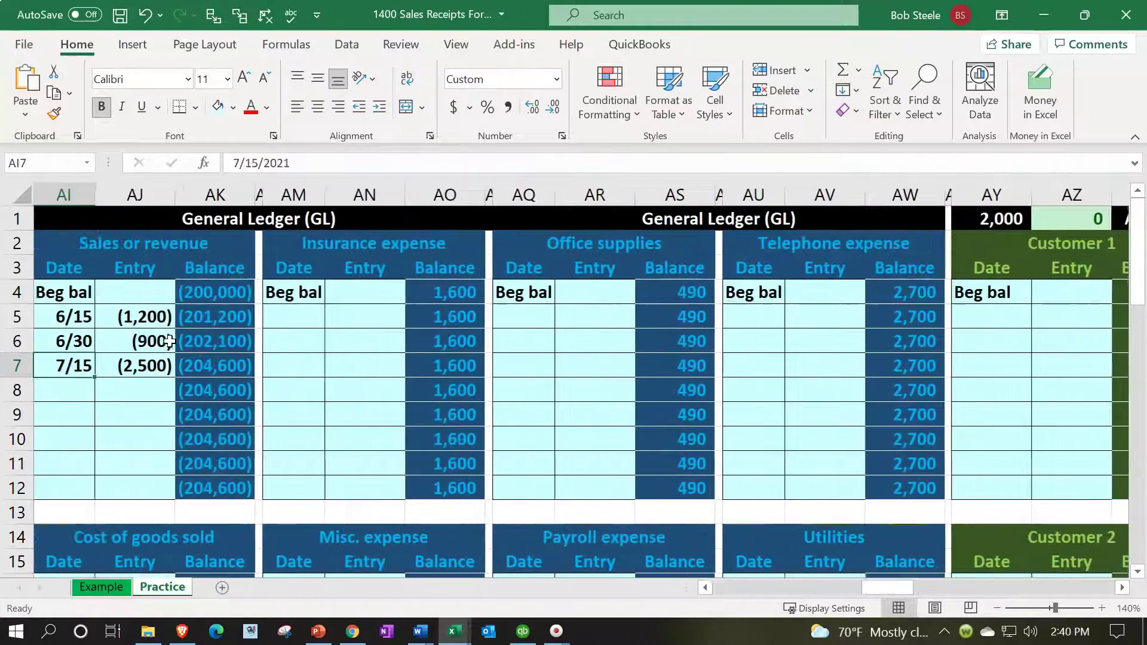
key(Left)
key(Left)
key(Left)
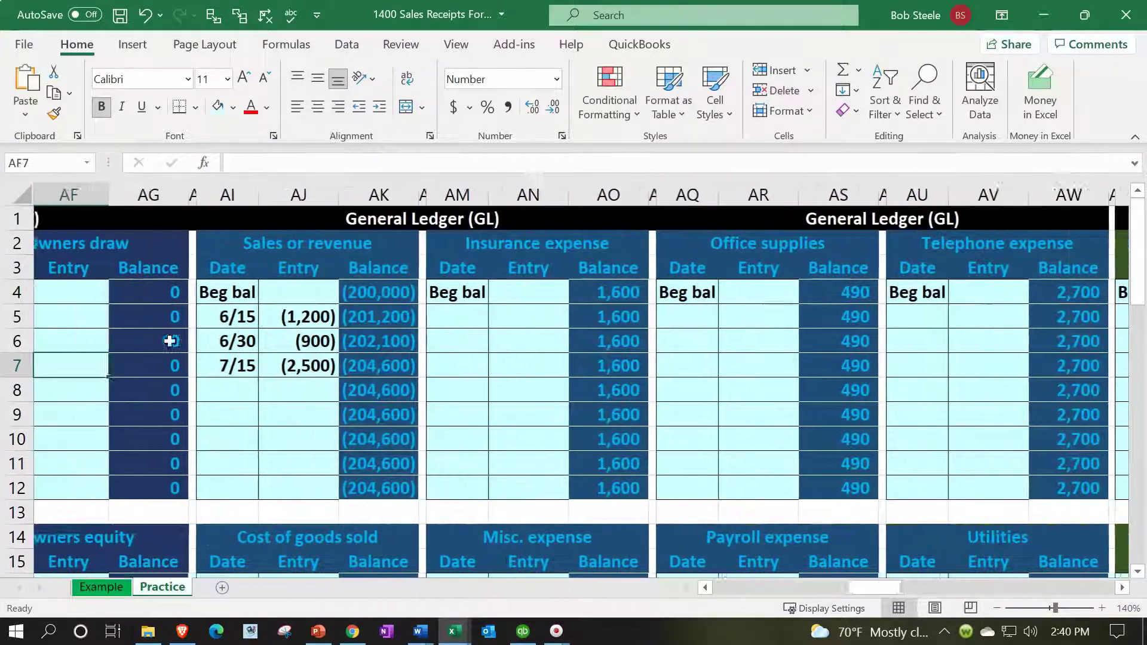
key(Left)
key(Left)
key(Left)
key(Left)
key(Left)
key(Left)
key(Left)
key(Left)
key(Left)
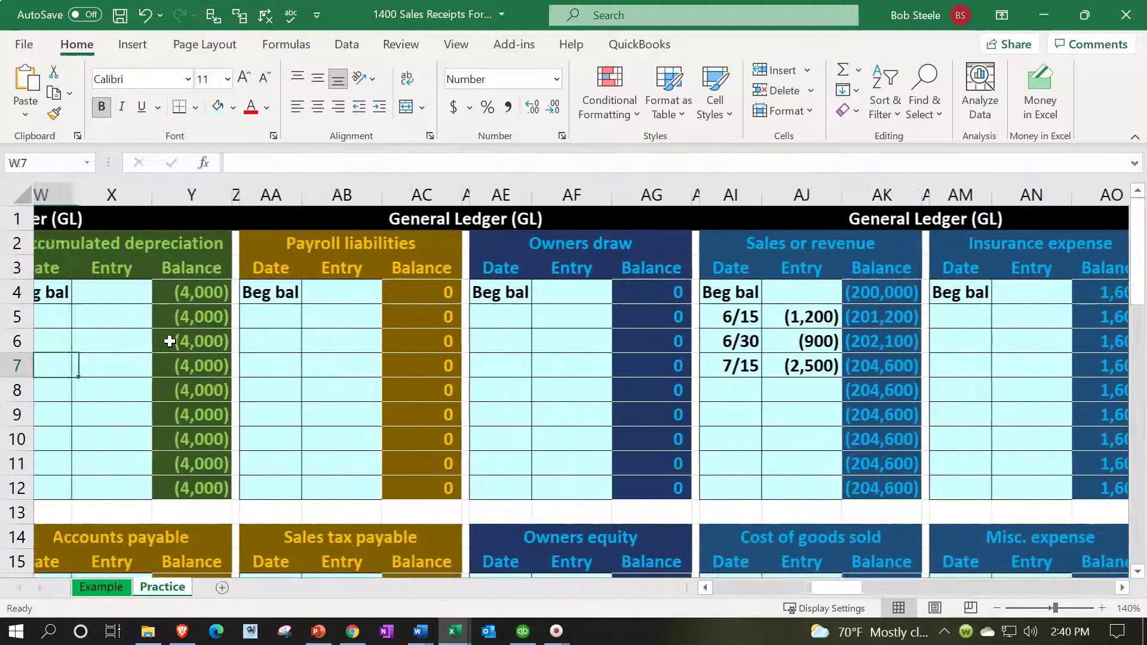
key(Left)
key(Left)
key(Left)
key(Left)
key(Left)
key(Left)
key(Left)
key(Left)
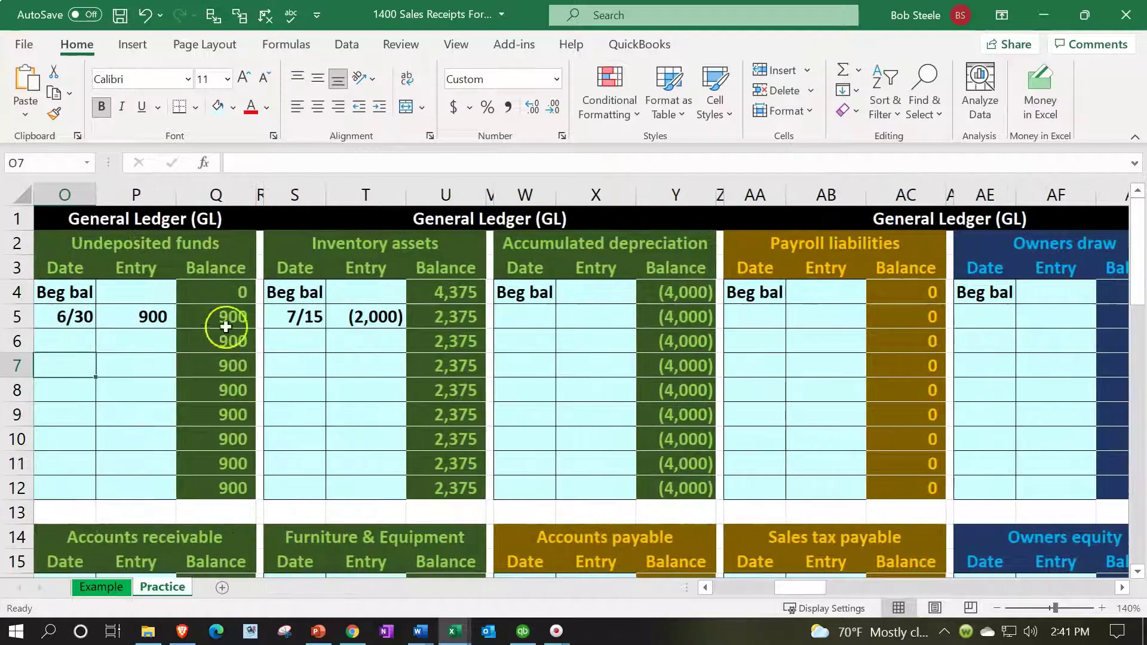
click(438, 287)
key(Left)
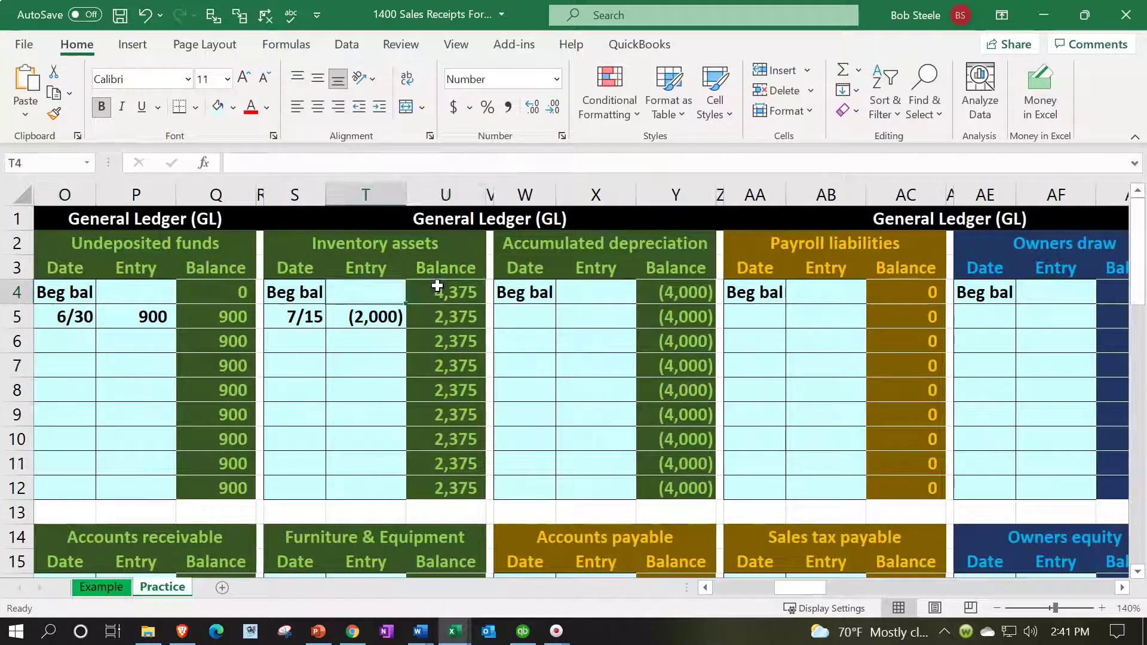
key(Down)
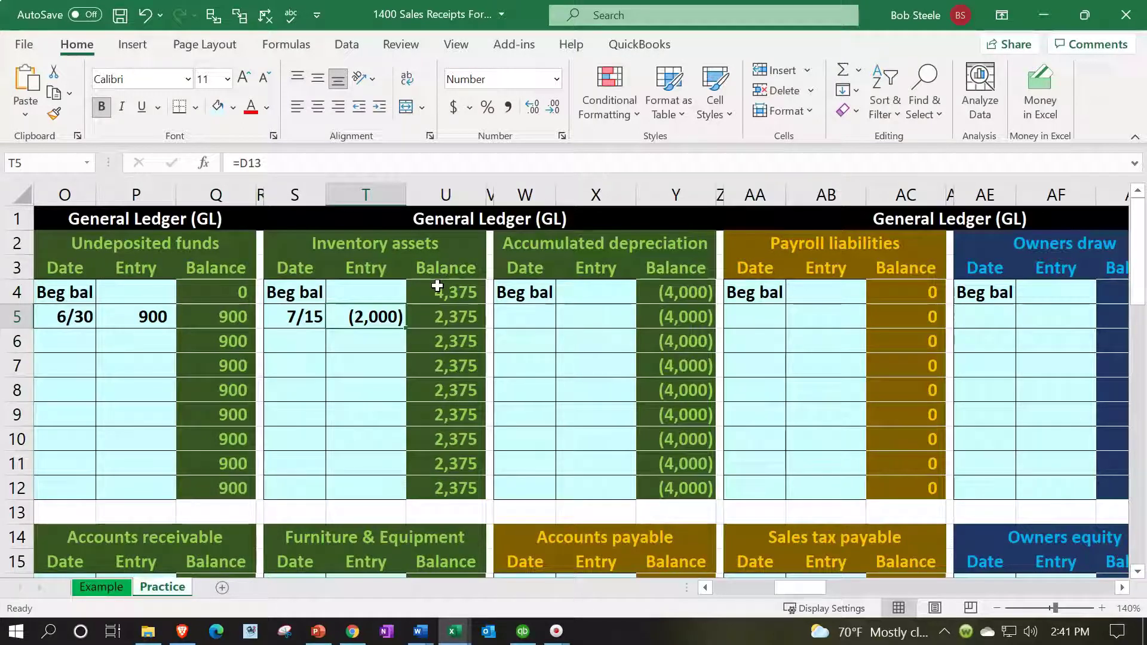
key(Left)
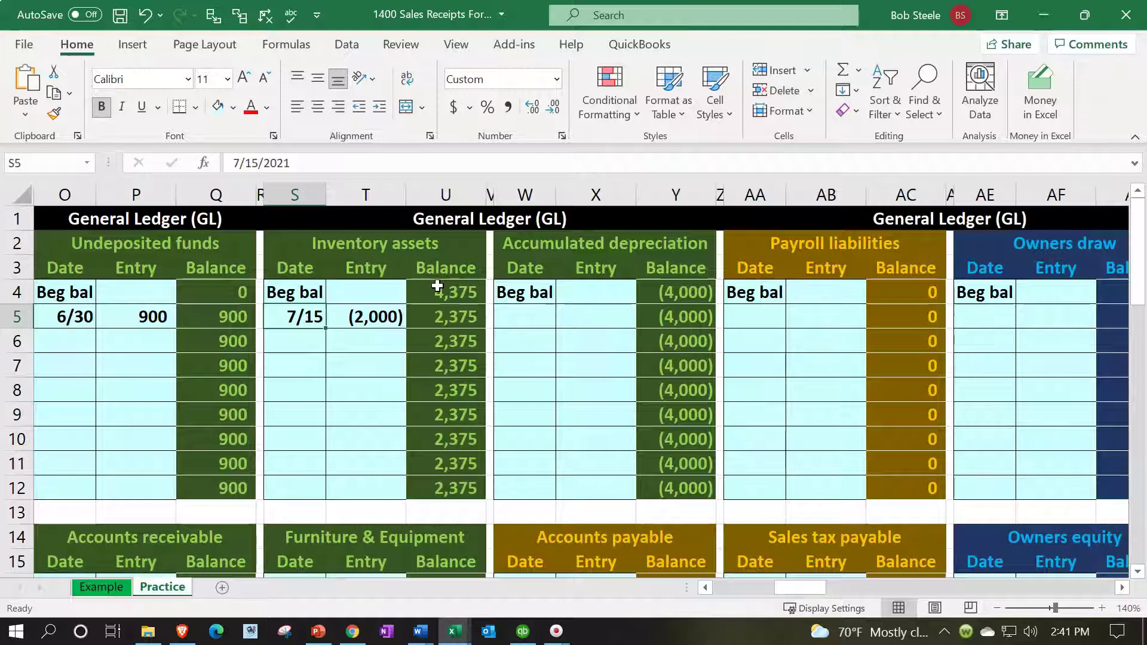
key(Left)
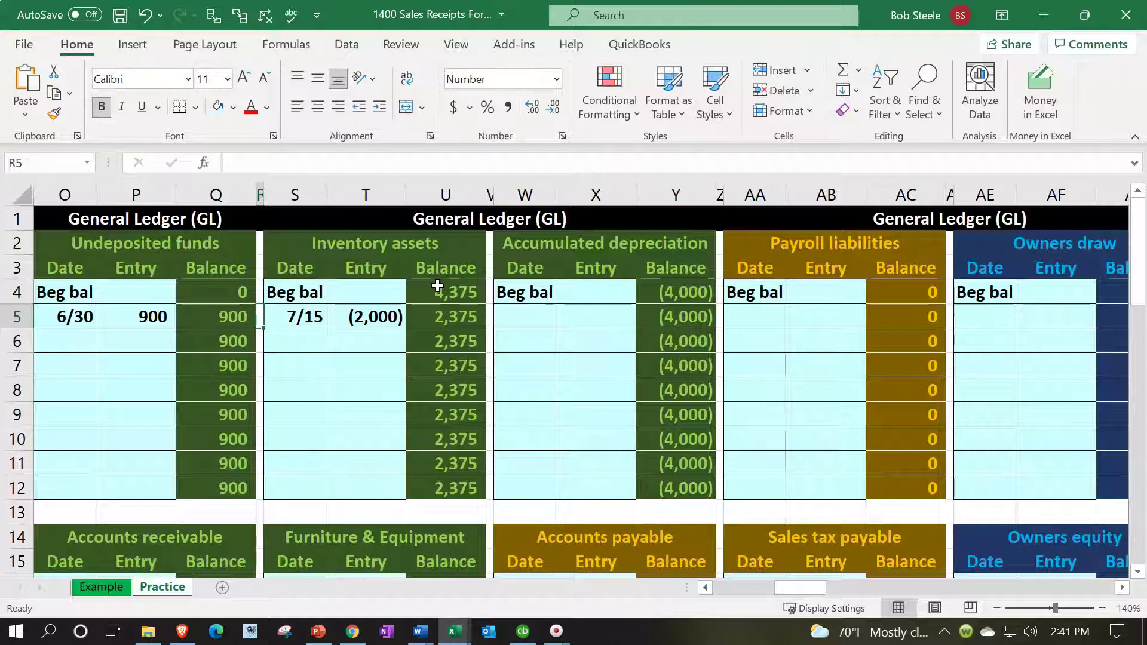
Check Item 1's cost detail in the Inventory Subsidiary Ledger and the ledger total formula in BO1.
key(Down)
key(Right)
key(Right)
key(Right)
key(Right)
key(Right)
key(Right)
key(Right)
key(Right)
key(Right)
key(Right)
key(Right)
key(Right)
key(Right)
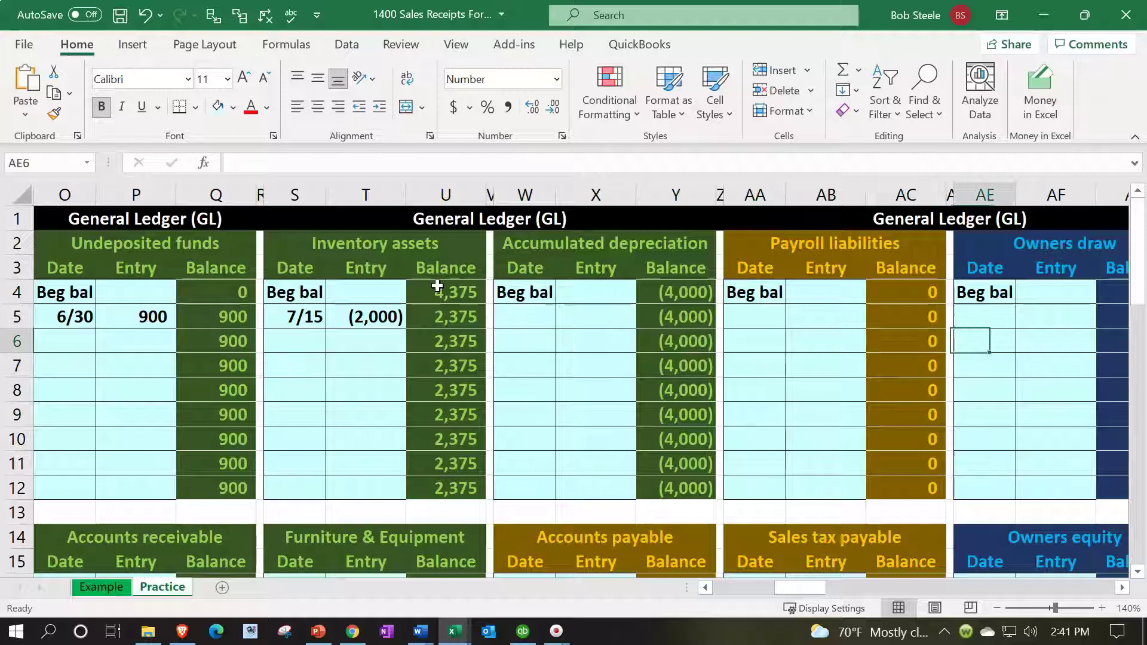
key(Right)
key(Right)
key(Right)
key(Right)
key(Right)
key(Right)
key(Right)
key(Right)
key(Right)
key(Right)
key(Right)
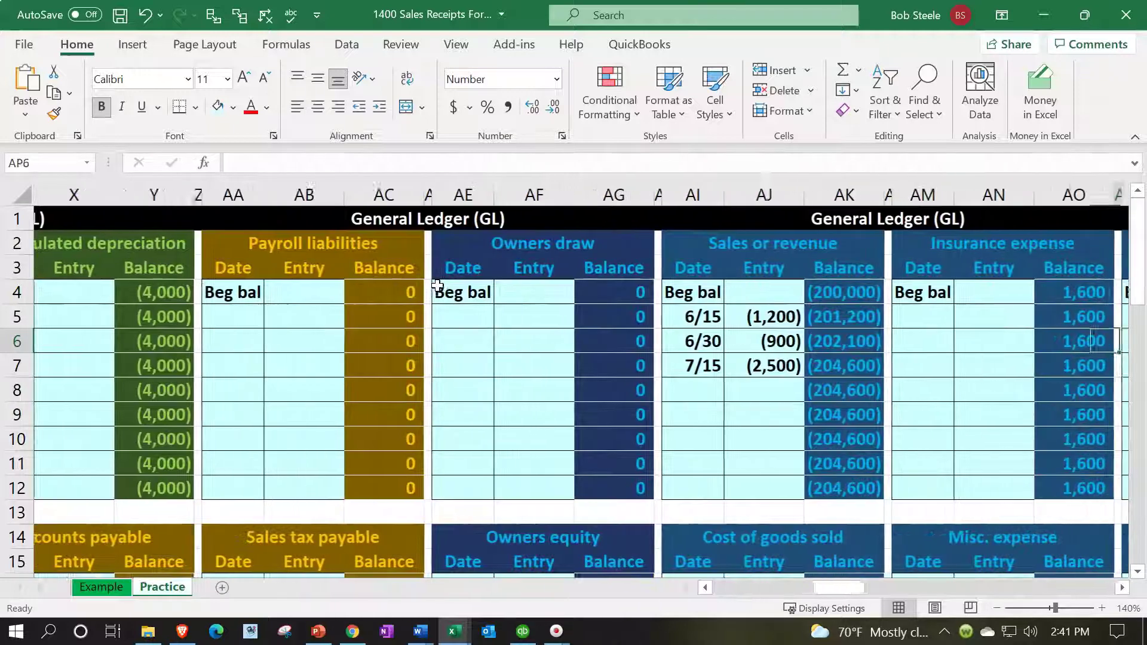
key(Right)
key(Right)
key(Right)
key(Right)
key(Right)
key(Right)
key(Right)
key(Right)
key(Right)
key(Right)
key(Right)
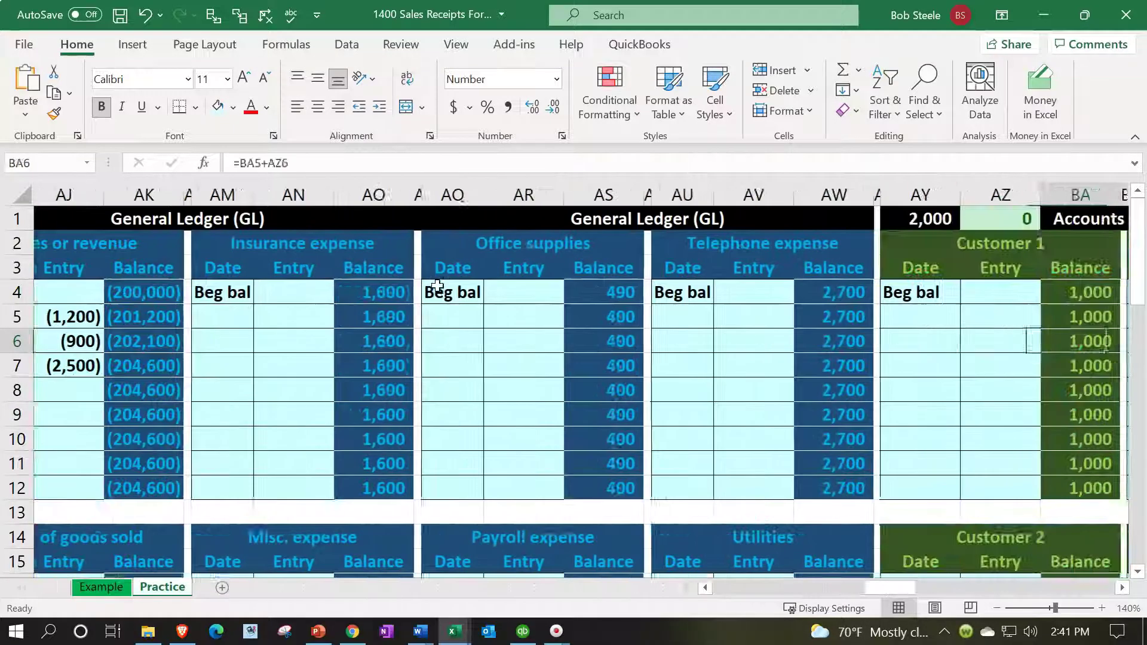
key(Right)
key(Right)
key(Right)
key(Right)
key(Right)
key(Right)
key(Right)
key(Right)
key(Right)
key(Right)
key(Right)
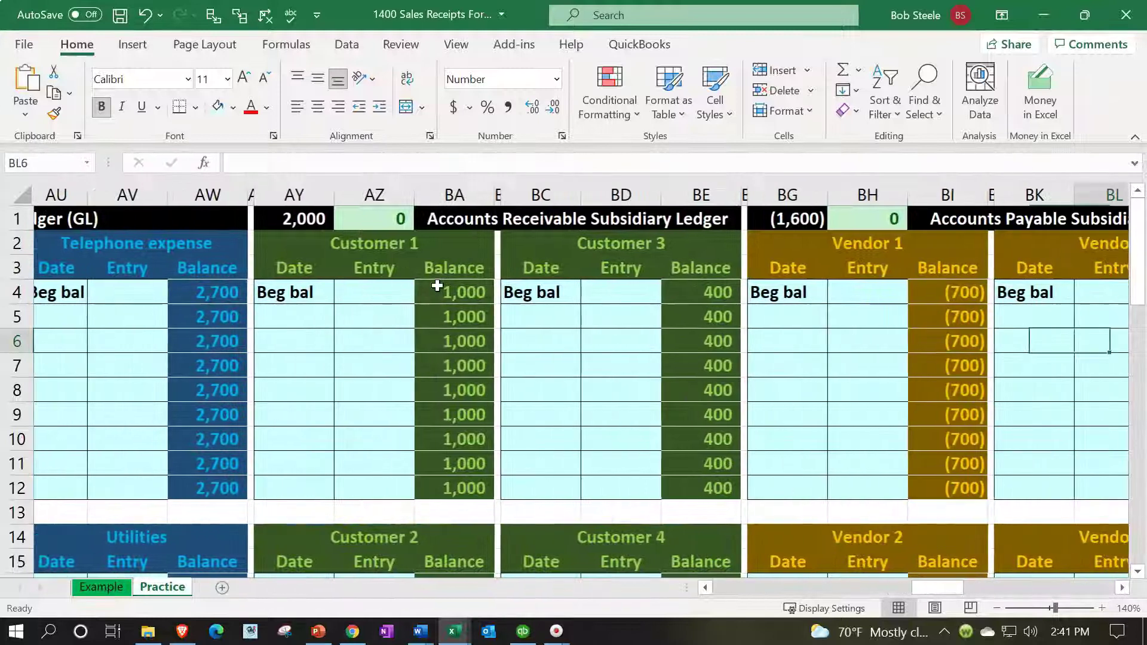
key(Right)
key(Right)
key(Right)
key(Right)
key(Right)
key(Right)
key(Right)
key(Right)
key(Right)
key(Right)
key(Right)
key(Right)
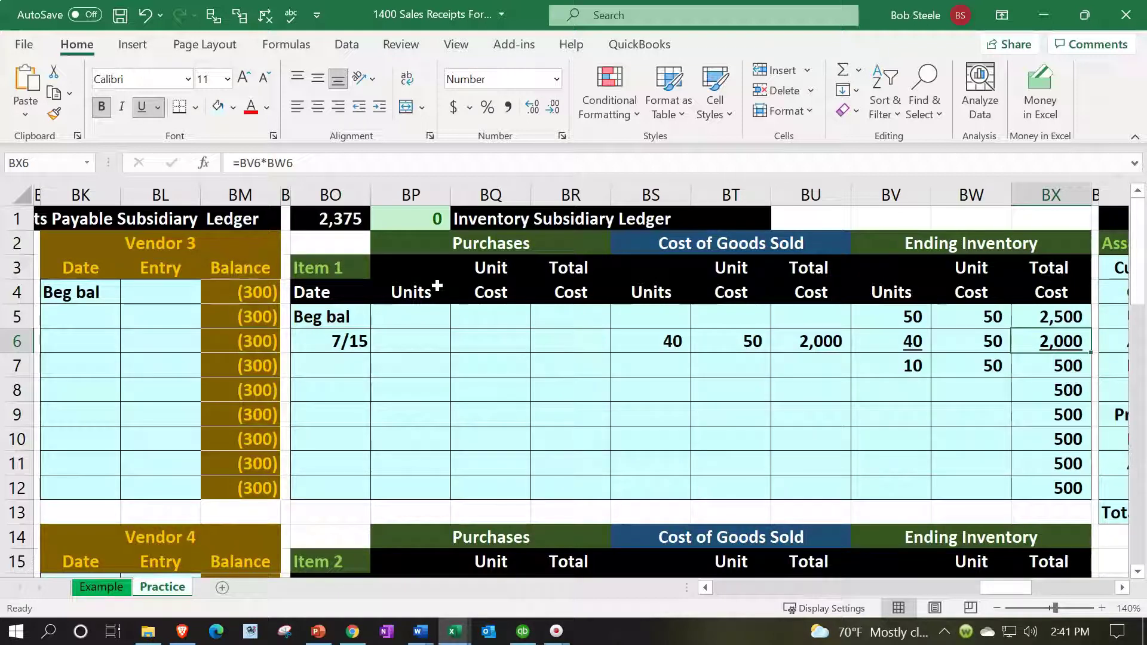
click(311, 214)
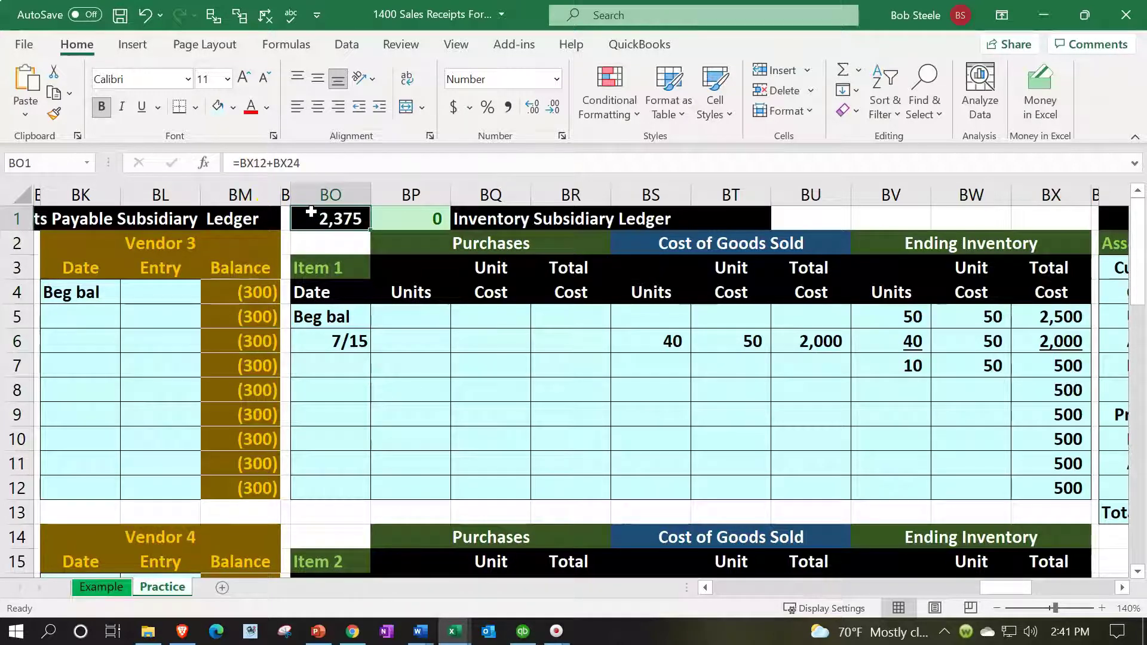